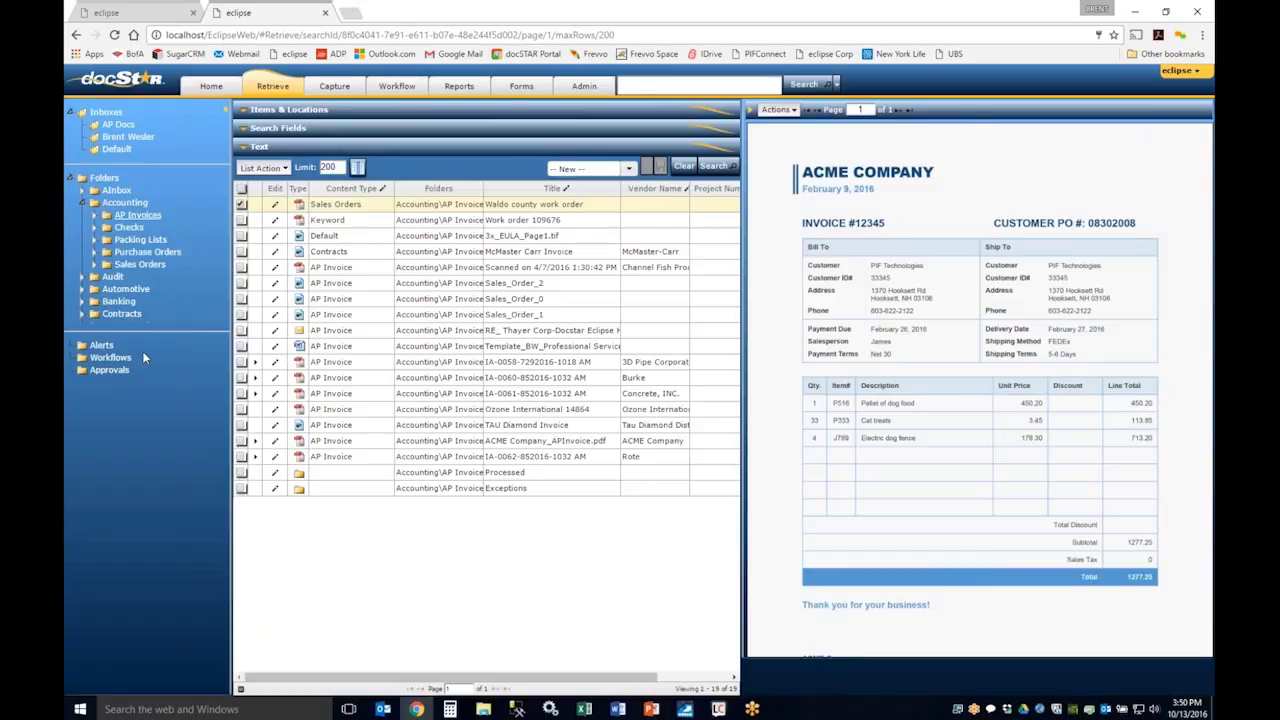
Go to the home page and widen its company information pane to view the online form links.
click(207, 87)
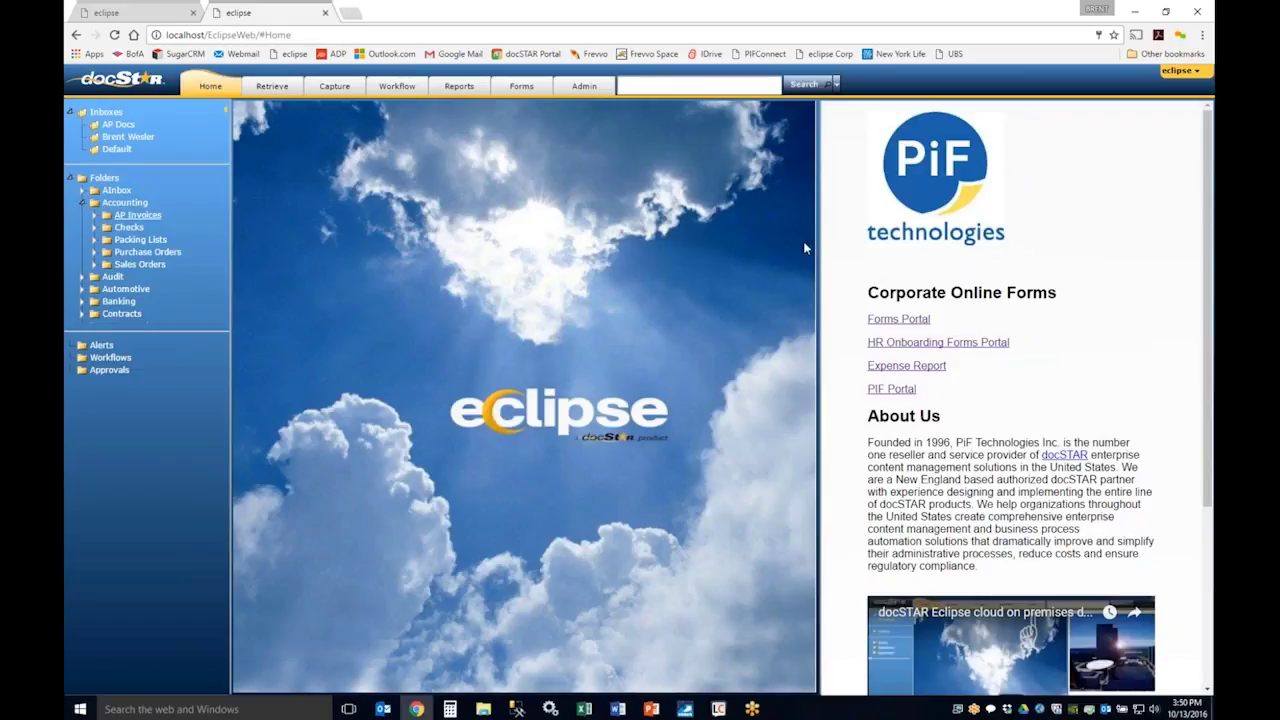
drag(816, 242, 736, 242)
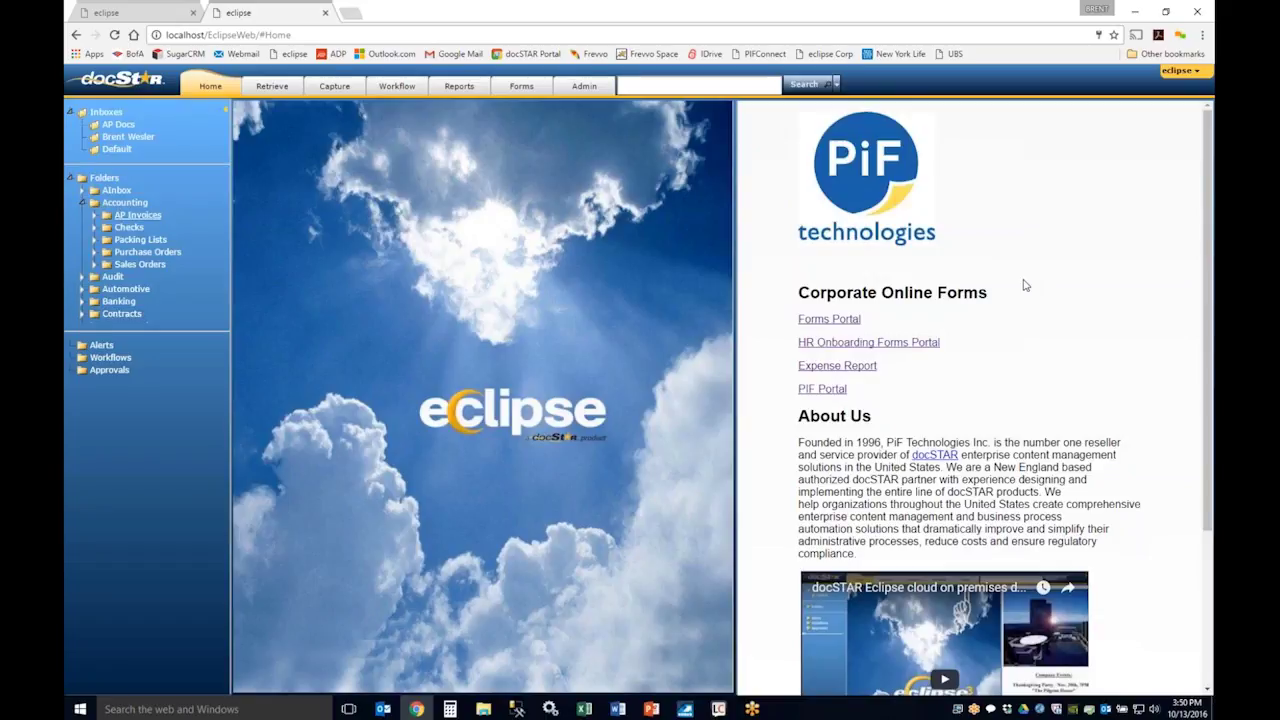
scroll(1023, 286, down, 2)
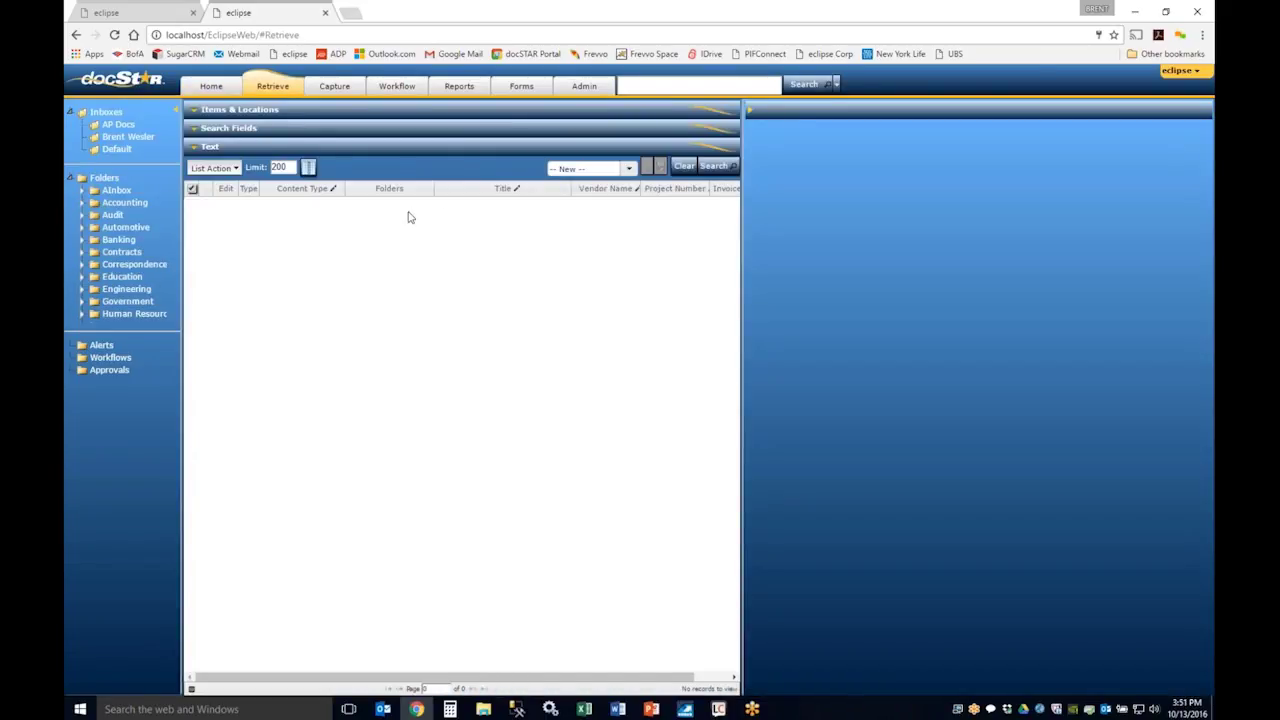
Search the Accounting folder for documents with the content type AP Invoice.
click(196, 113)
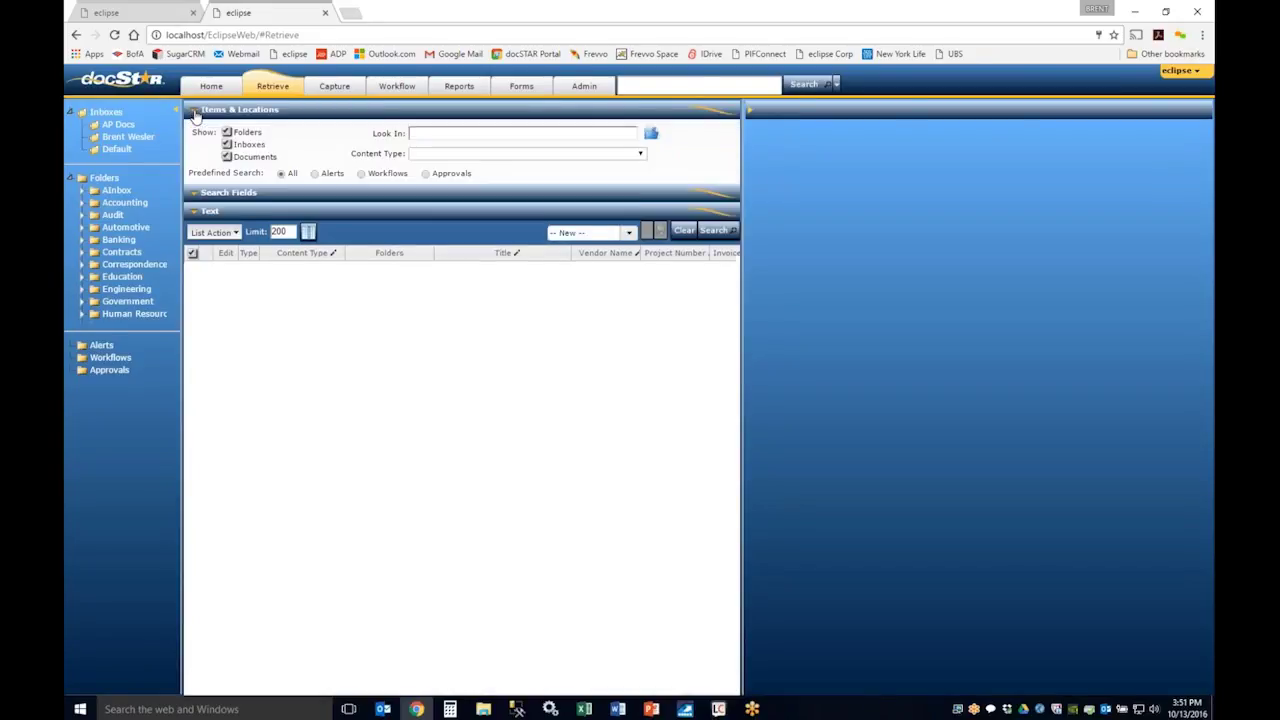
click(651, 134)
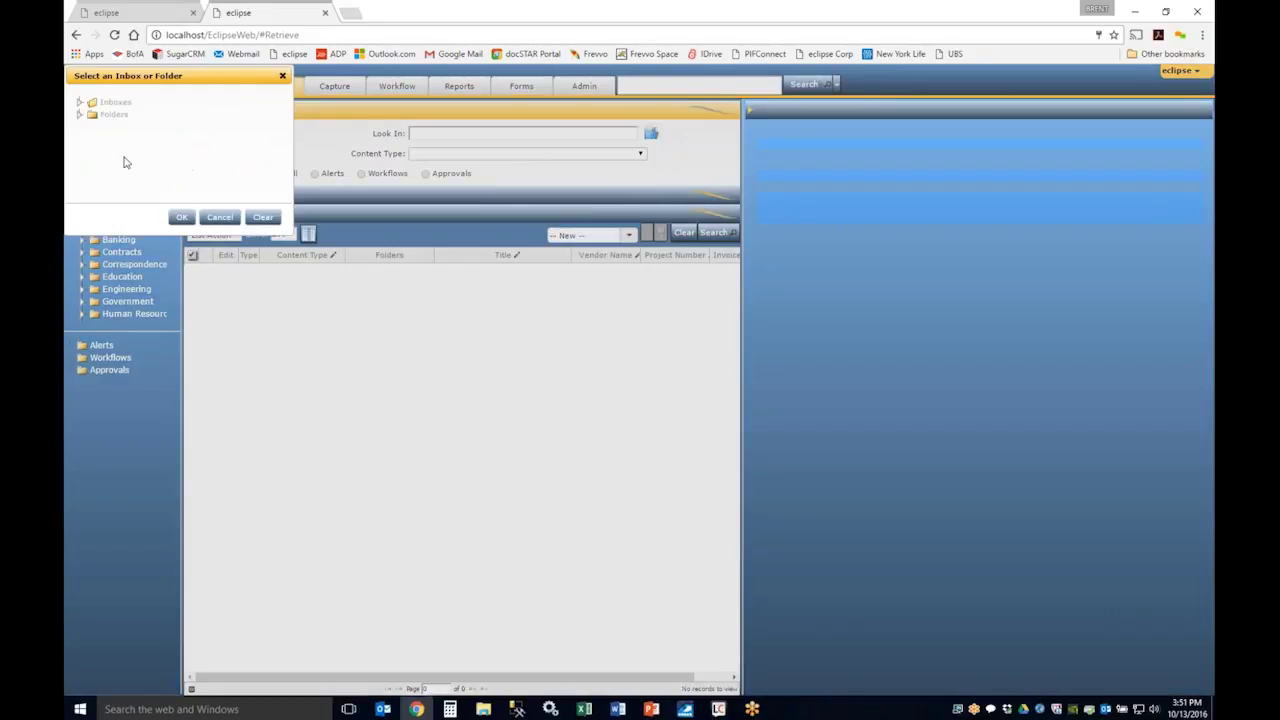
click(79, 114)
click(133, 139)
click(181, 385)
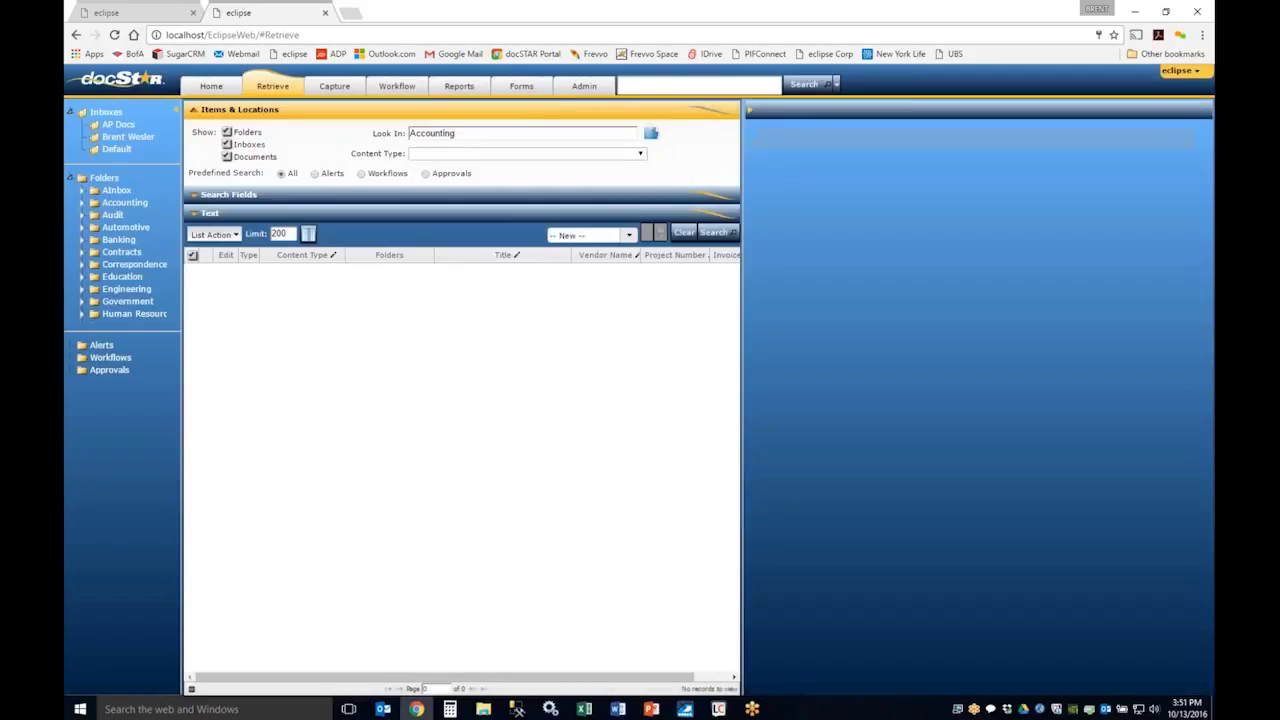
click(640, 155)
click(620, 178)
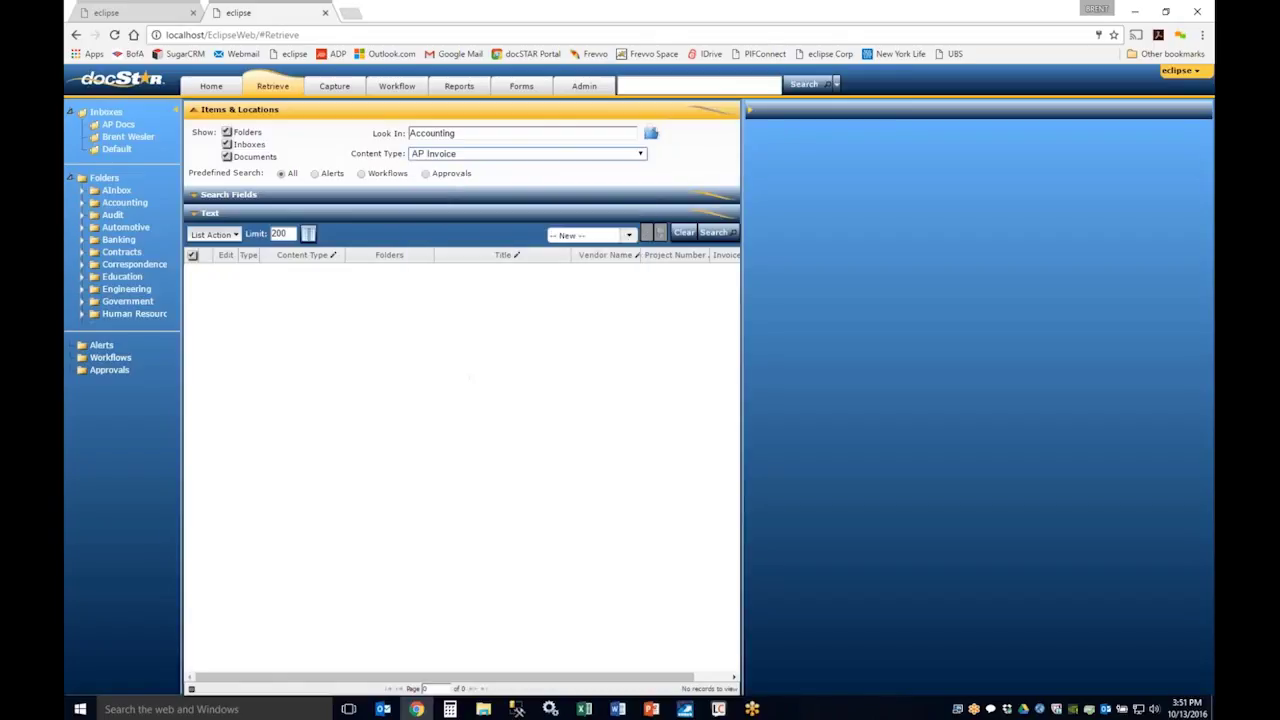
click(714, 233)
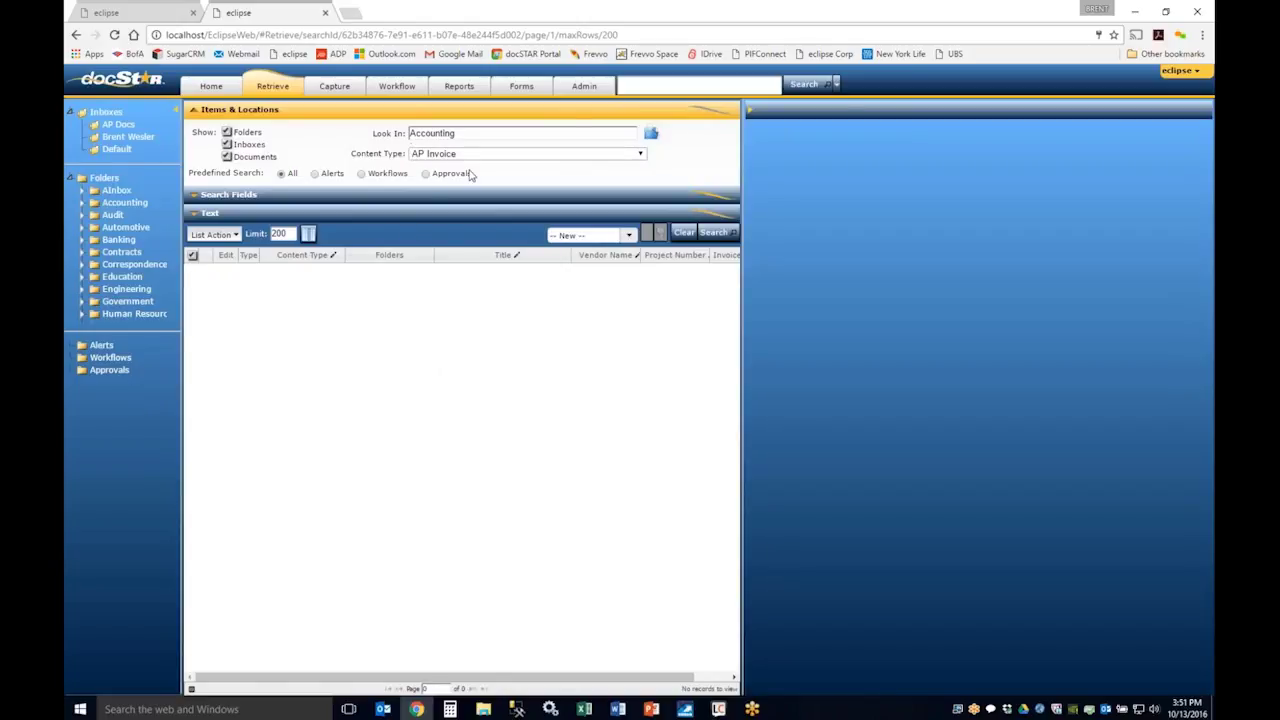
Change the search location to the AP Invoices subfolder of Accounting and run the search again.
click(651, 135)
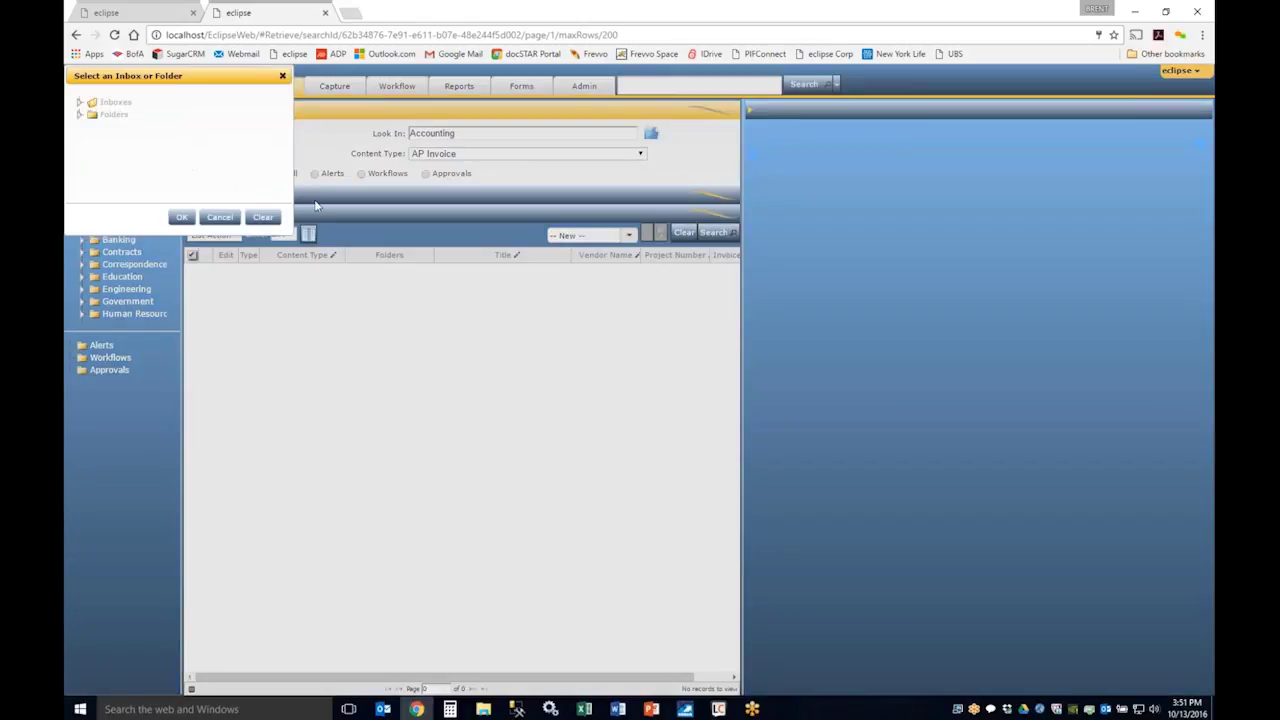
click(79, 115)
click(92, 139)
click(142, 152)
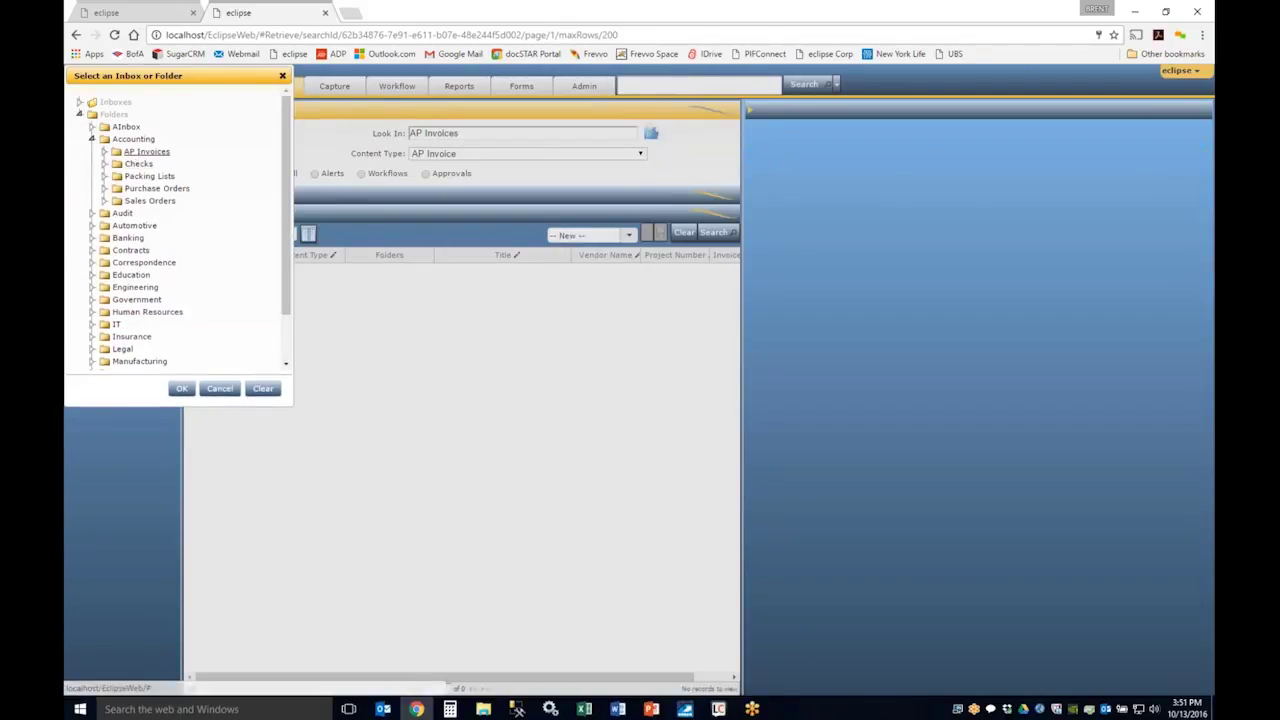
click(181, 388)
click(713, 232)
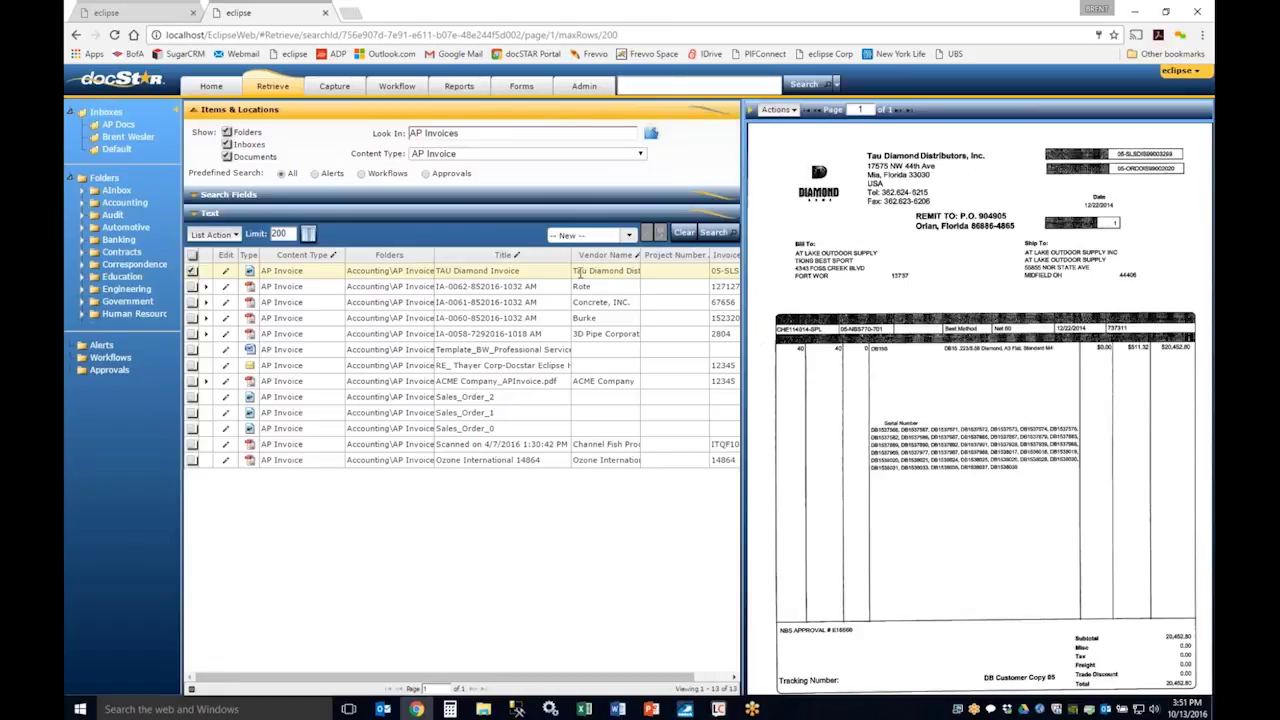
Save the current search criteria under the name "ap invoice search".
click(598, 236)
text(ap invoice)
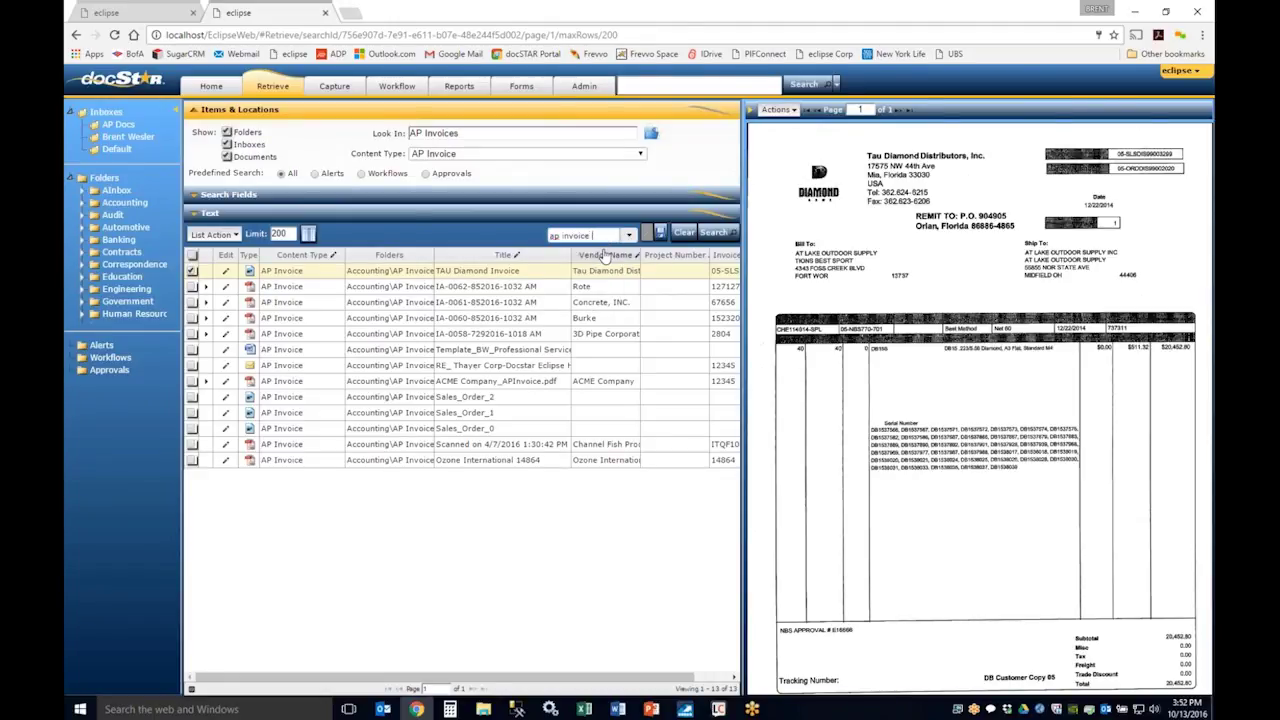
text( search)
click(661, 236)
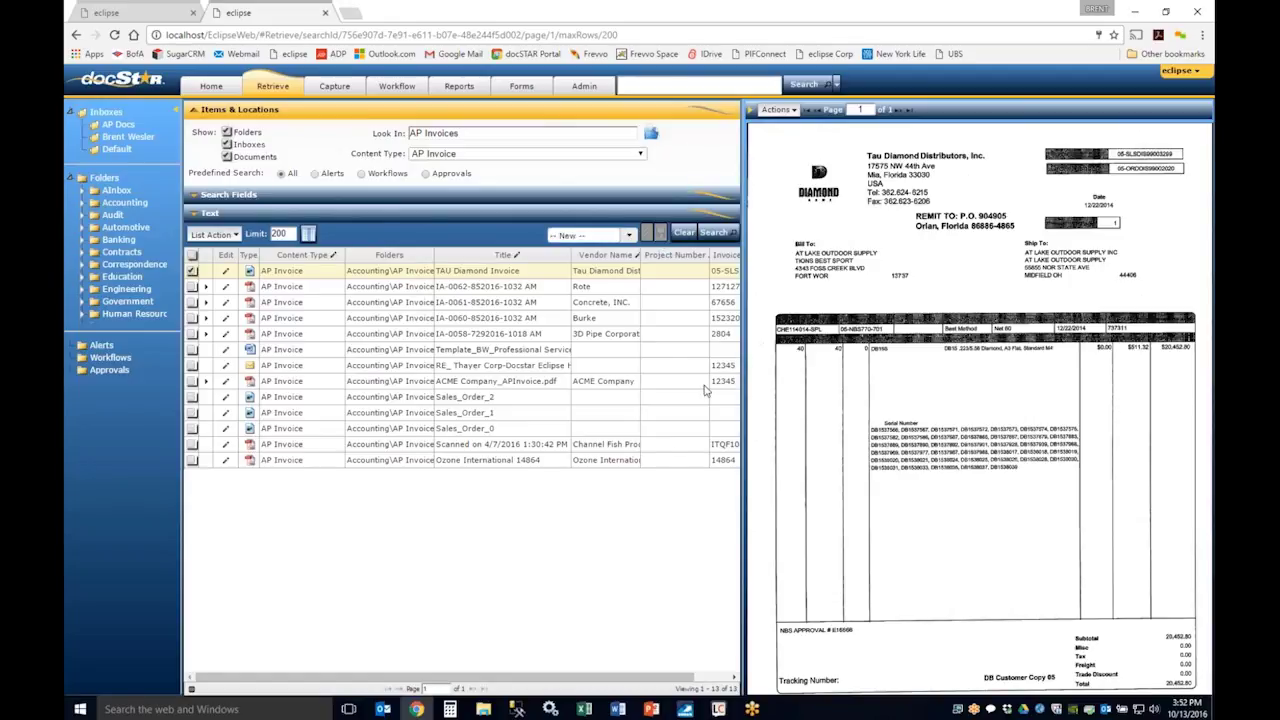
Load the saved "ap invoice search" from the retrieve criteria, and run it again from the global saved searches.
click(628, 235)
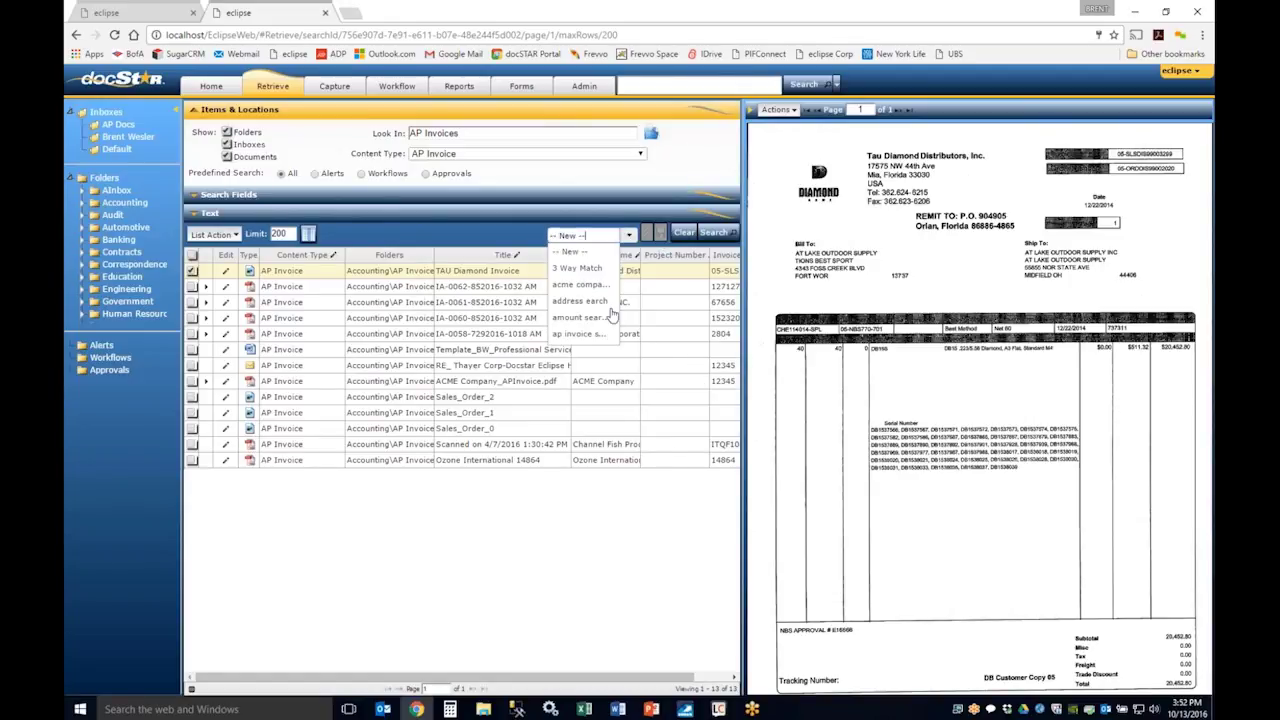
click(590, 334)
click(830, 86)
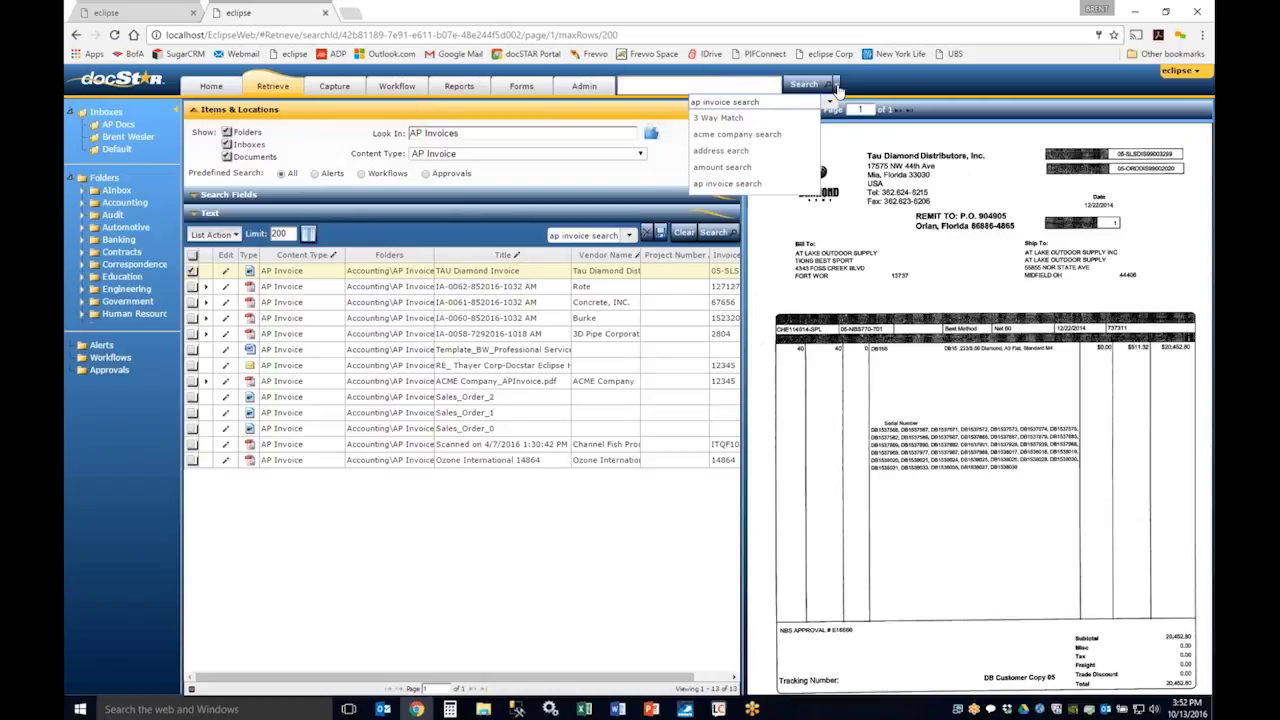
click(760, 185)
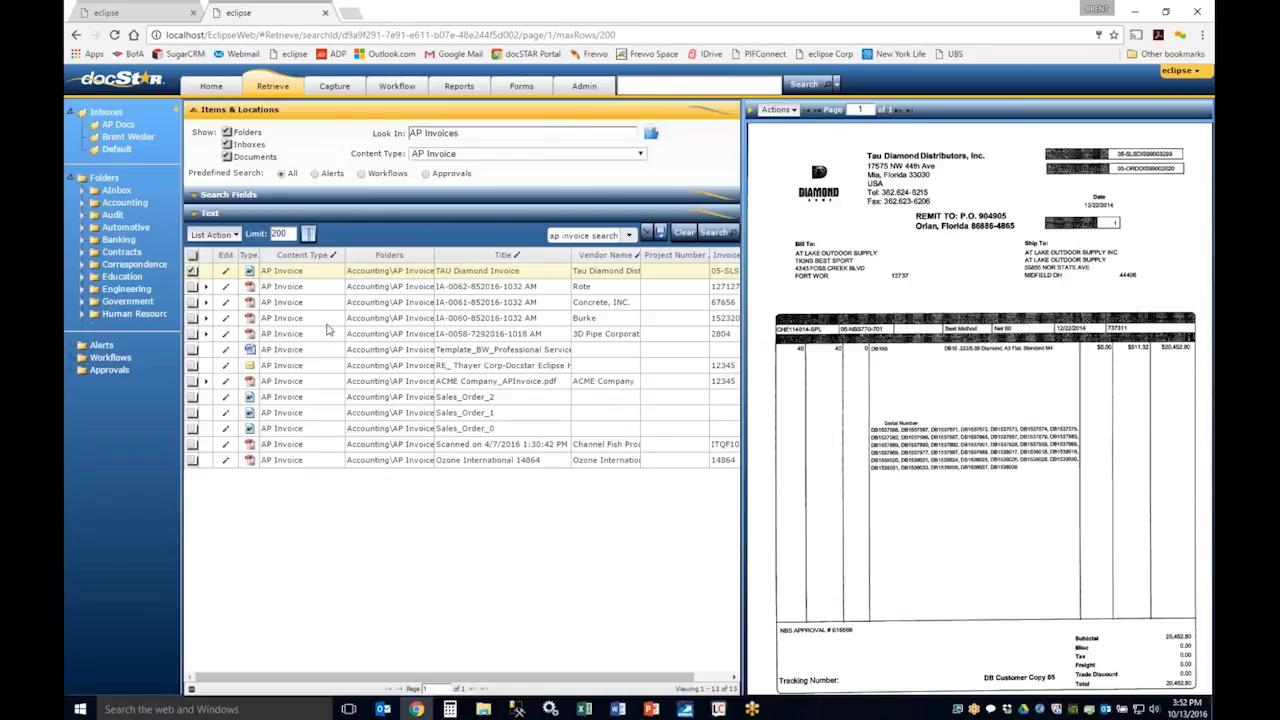
Set the search result limit to 25 and rerun the search.
double_click(283, 233)
double_click(283, 233)
text(25)
key(Return)
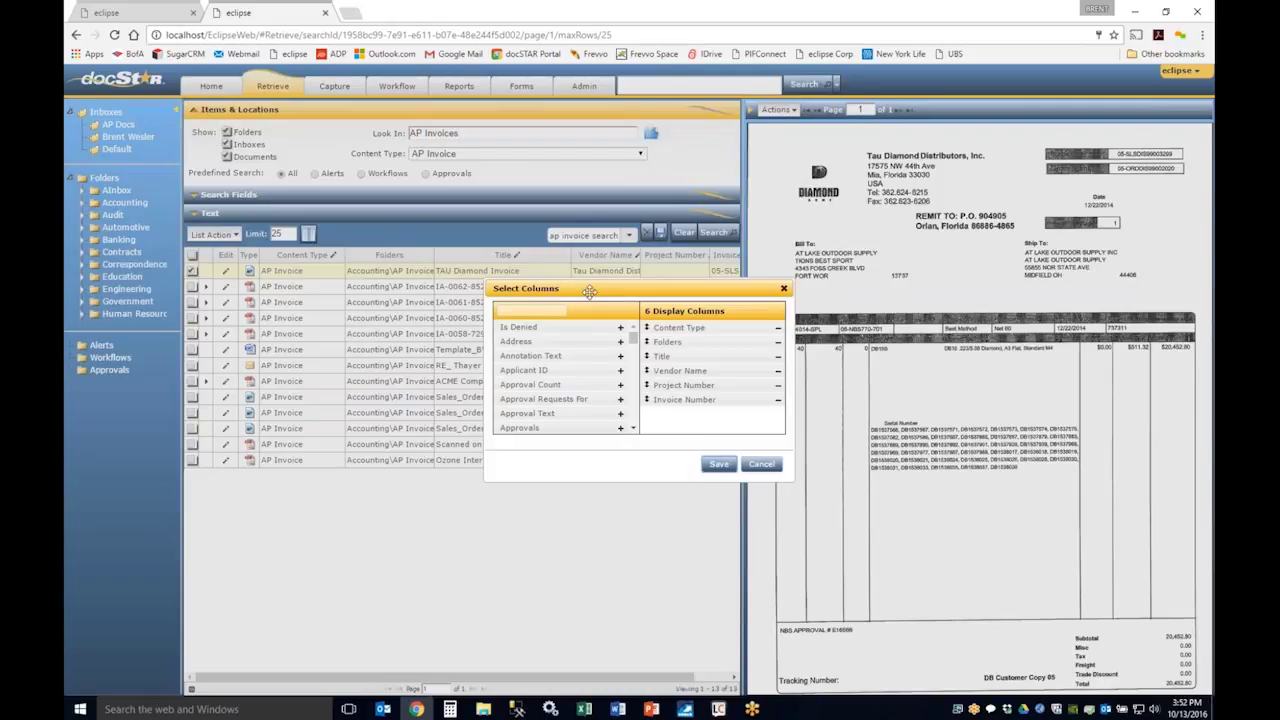
Try adding the Caller ID column to the results list, remove it again and discard the column changes.
drag(562, 287, 300, 317)
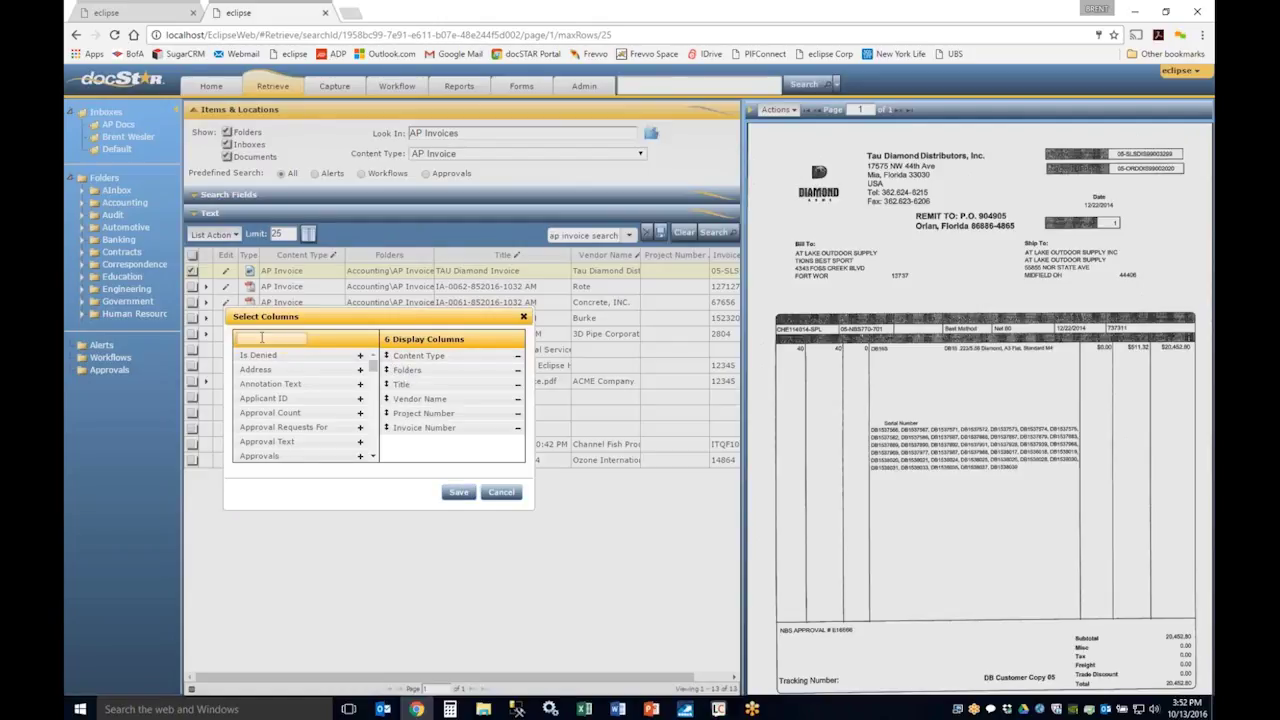
text(call)
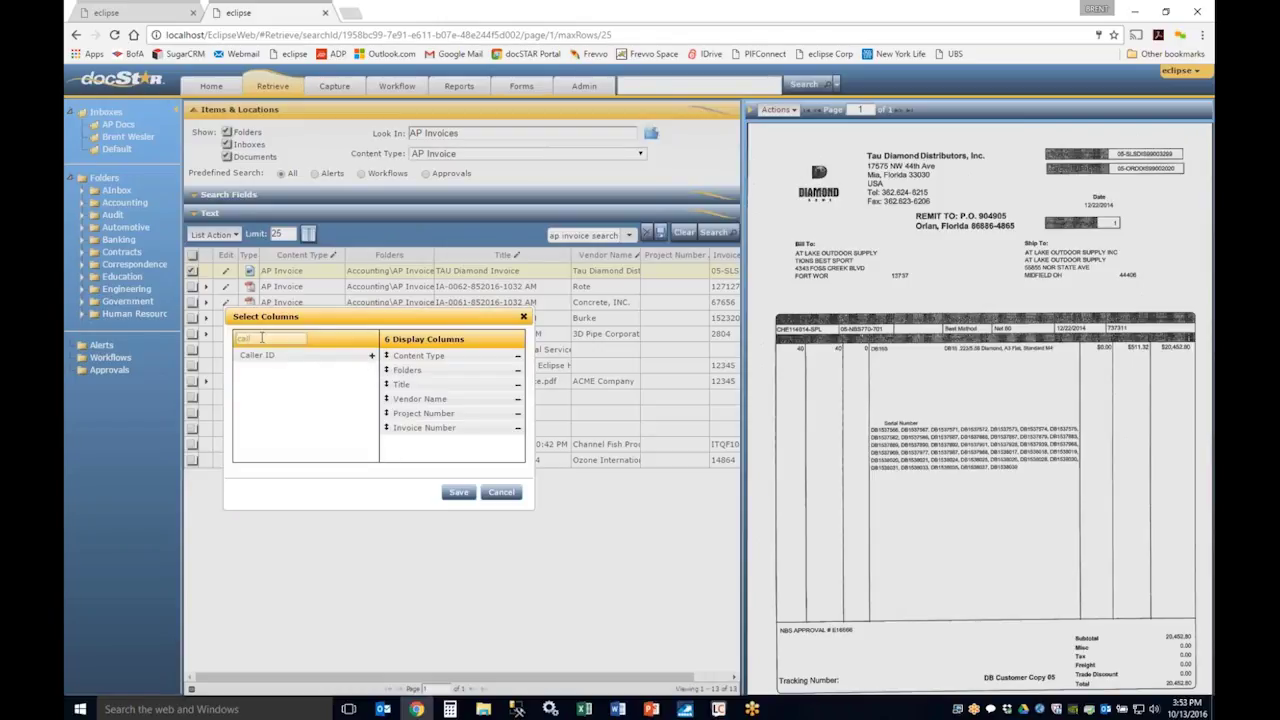
click(371, 356)
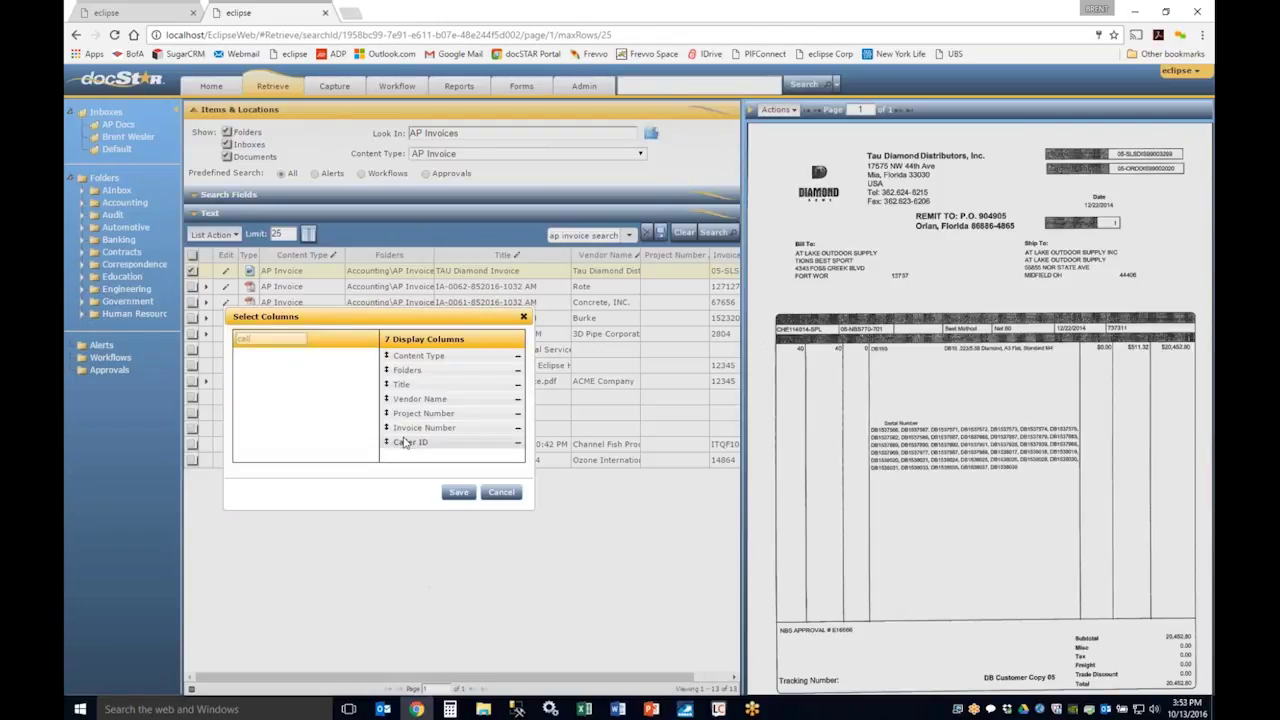
click(518, 444)
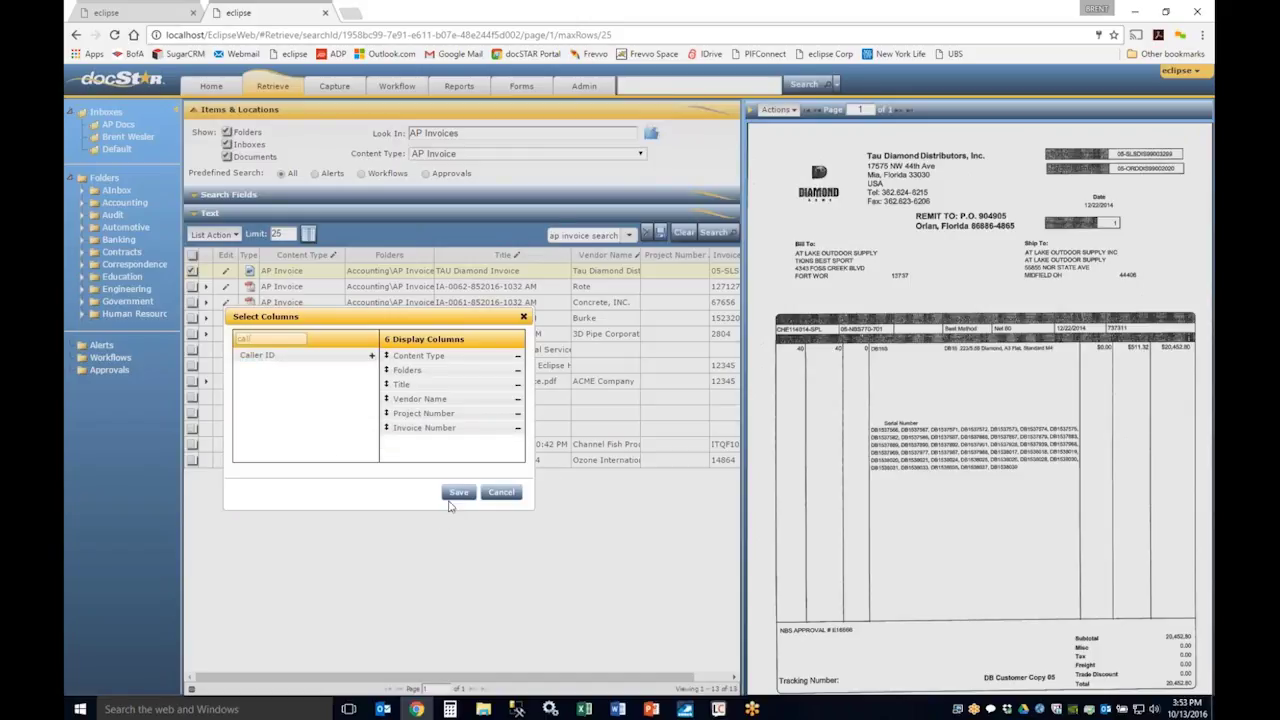
click(499, 493)
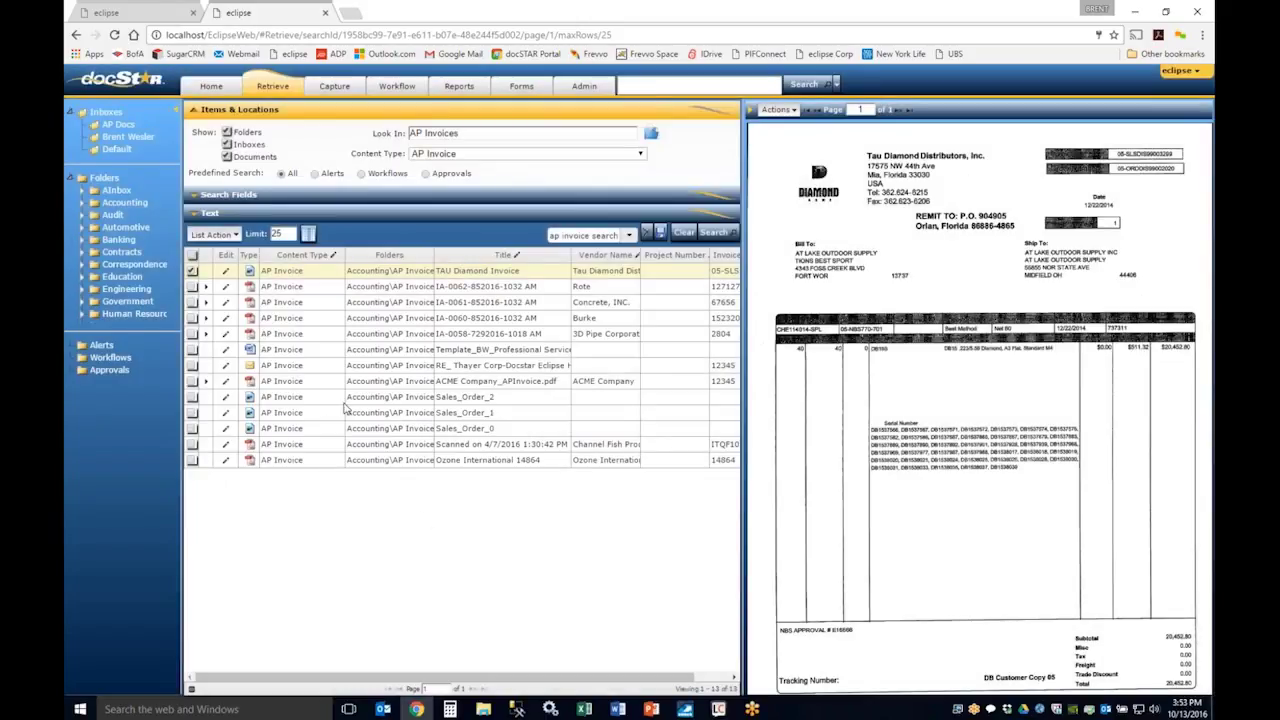
Review the available list actions, and expand the Search Fields and Text criteria sections.
click(238, 238)
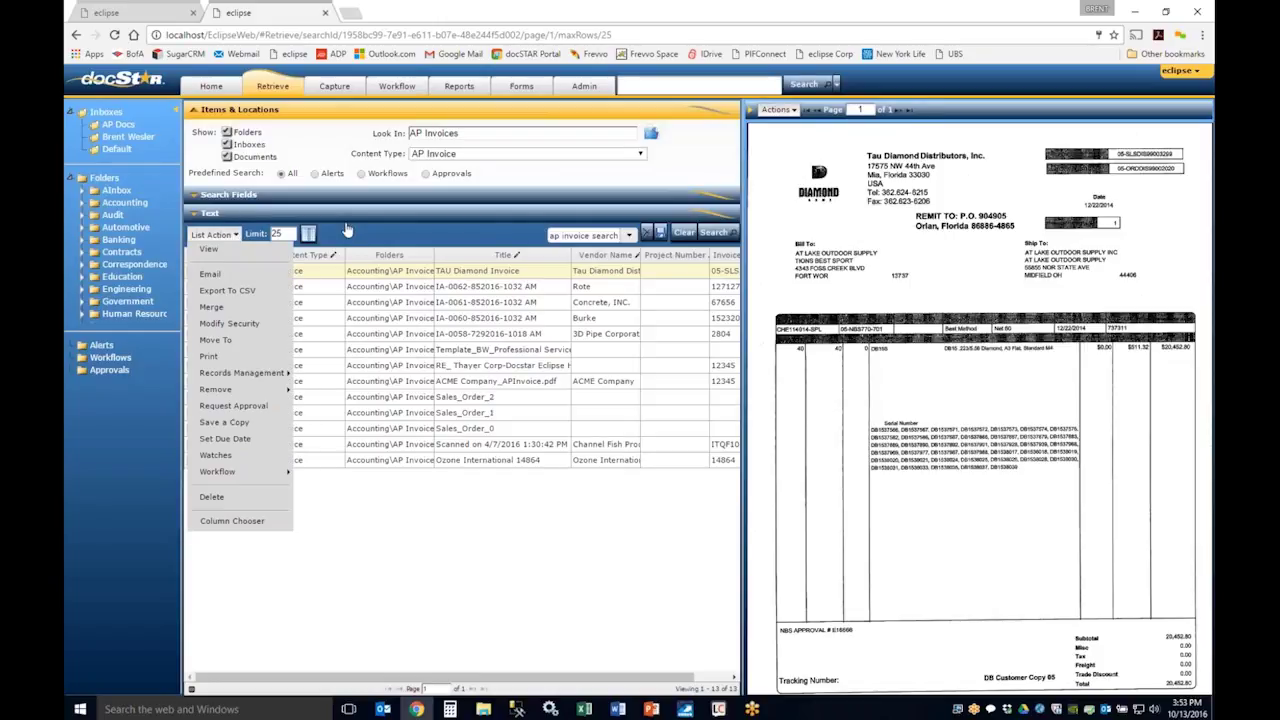
click(197, 199)
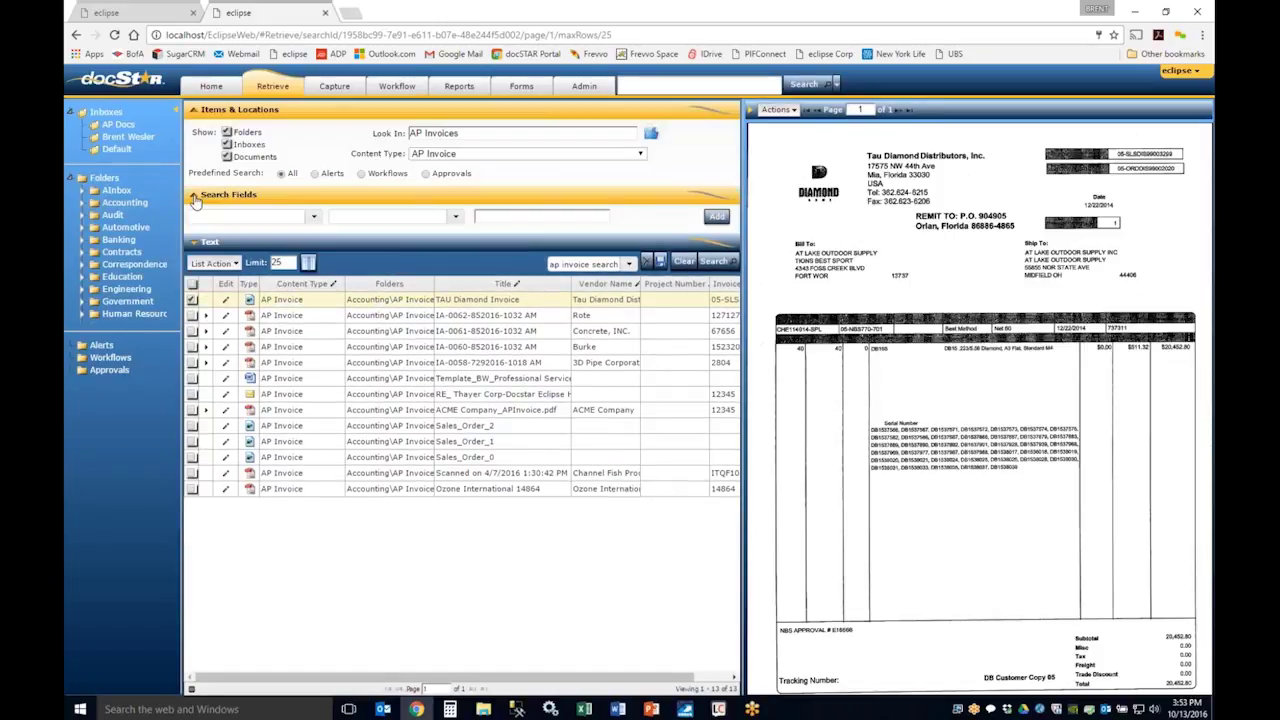
click(194, 246)
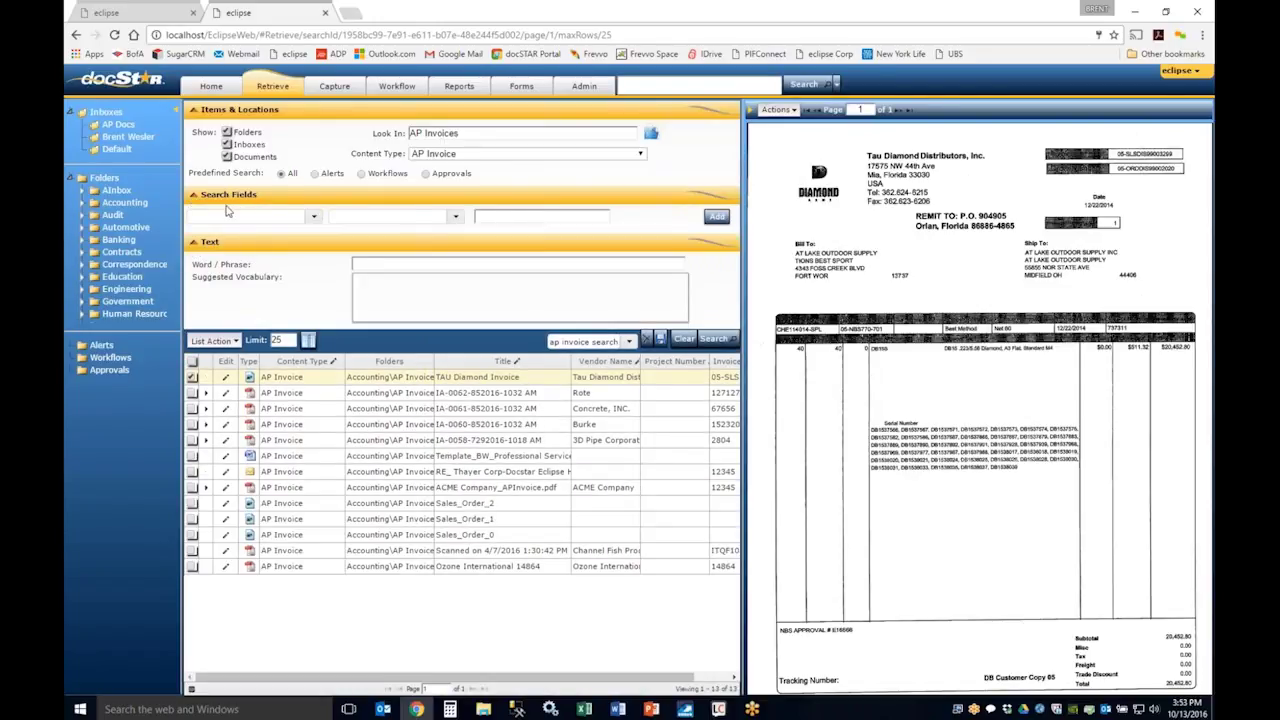
Search the AP Invoices folder for documents whose Status field equals "approved".
click(313, 216)
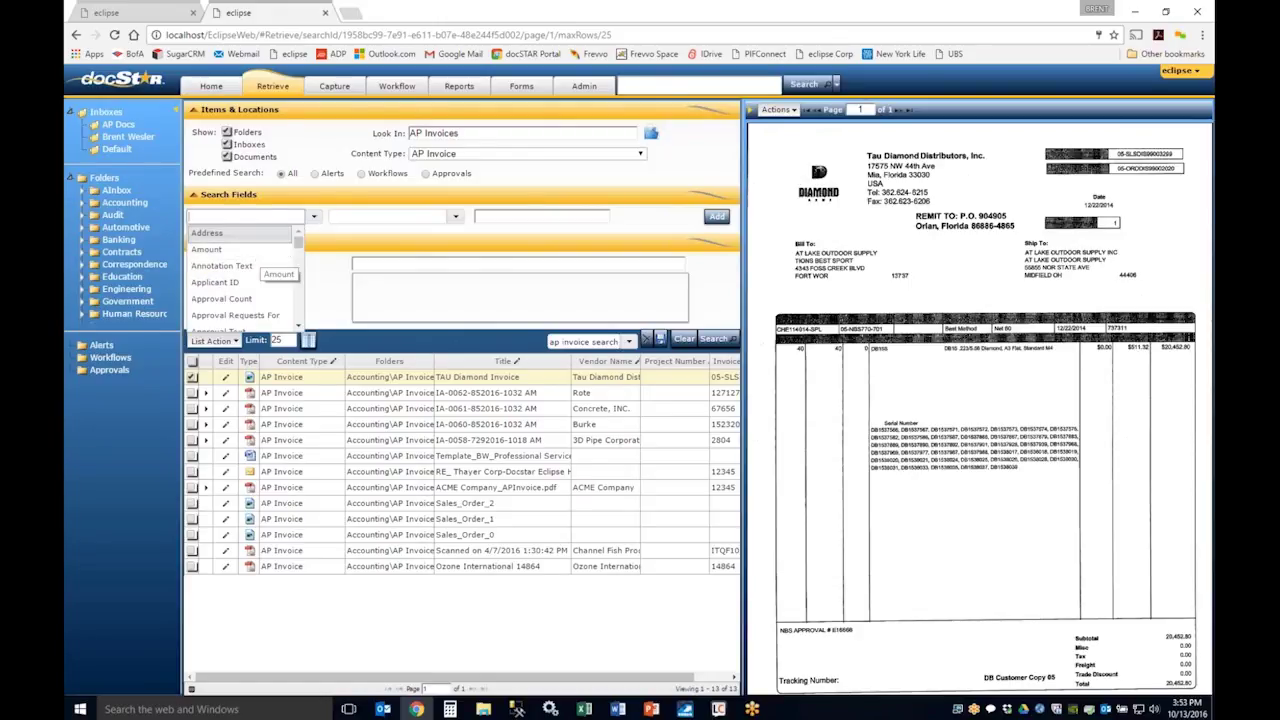
drag(297, 245, 296, 314)
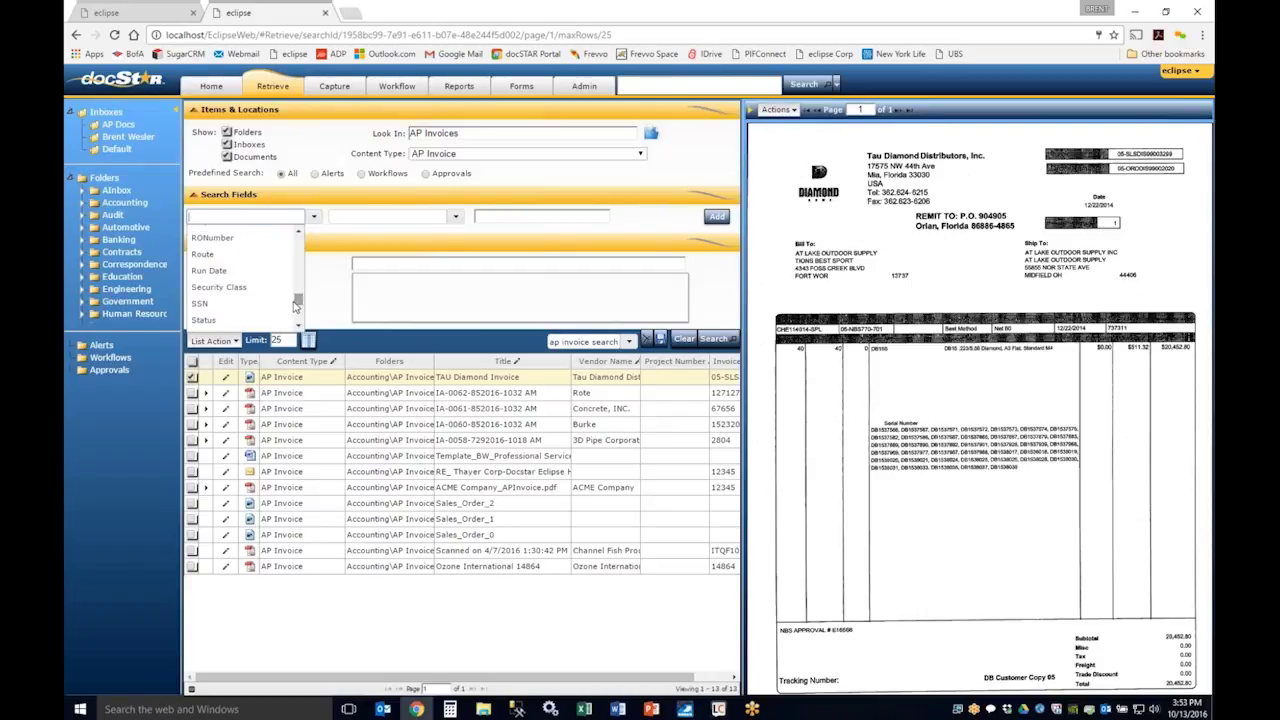
click(225, 319)
click(518, 212)
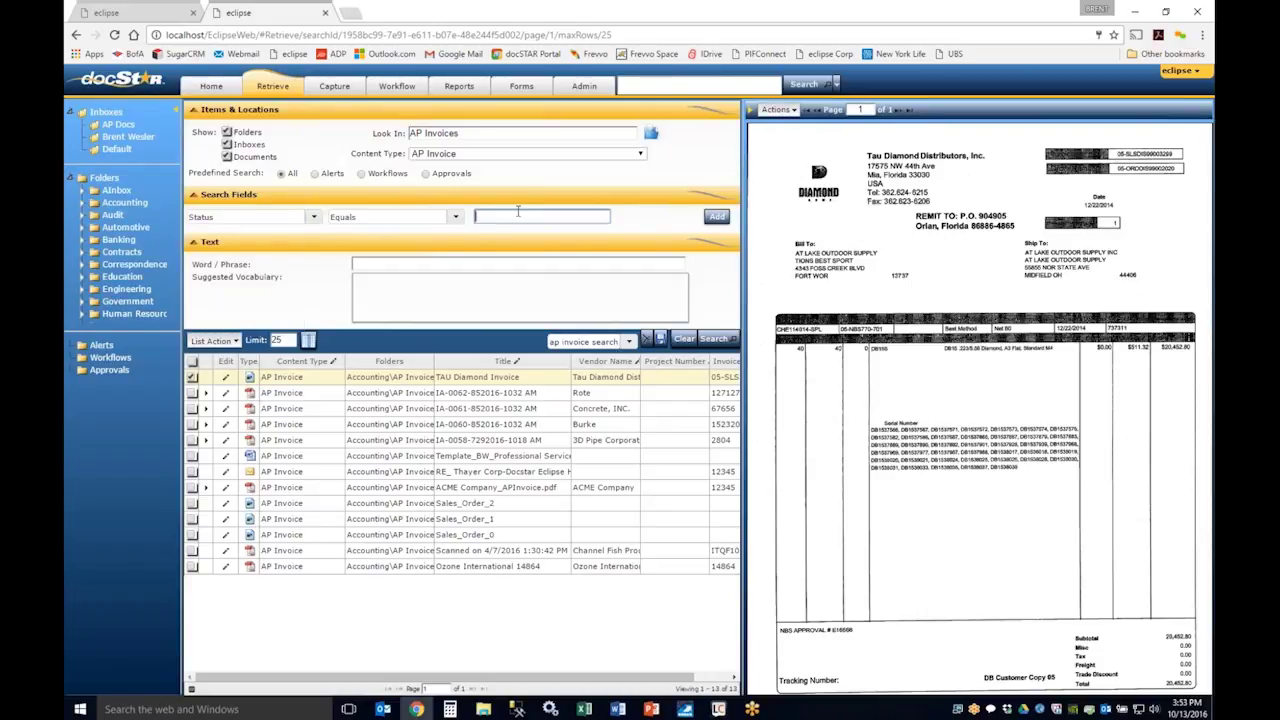
text(approved)
click(712, 338)
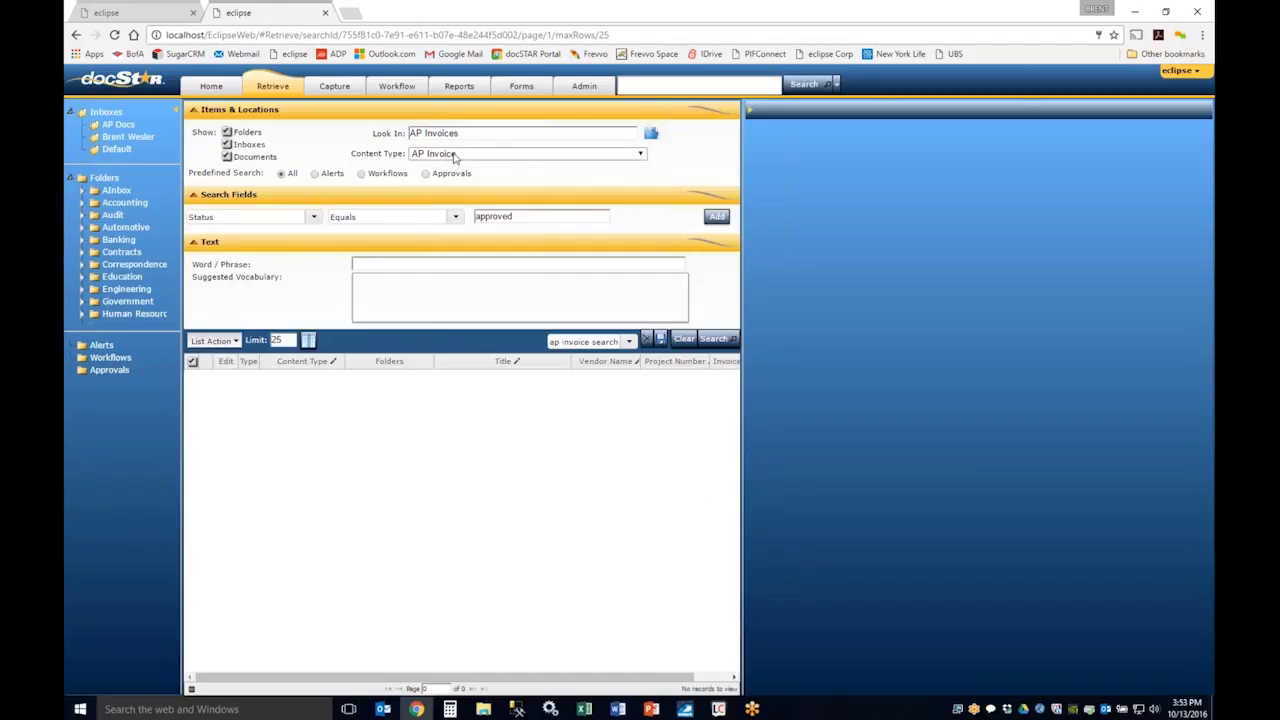
Clear the Look In location and rerun the search across all folders.
drag(462, 133, 395, 135)
key(BackSpace)
click(714, 339)
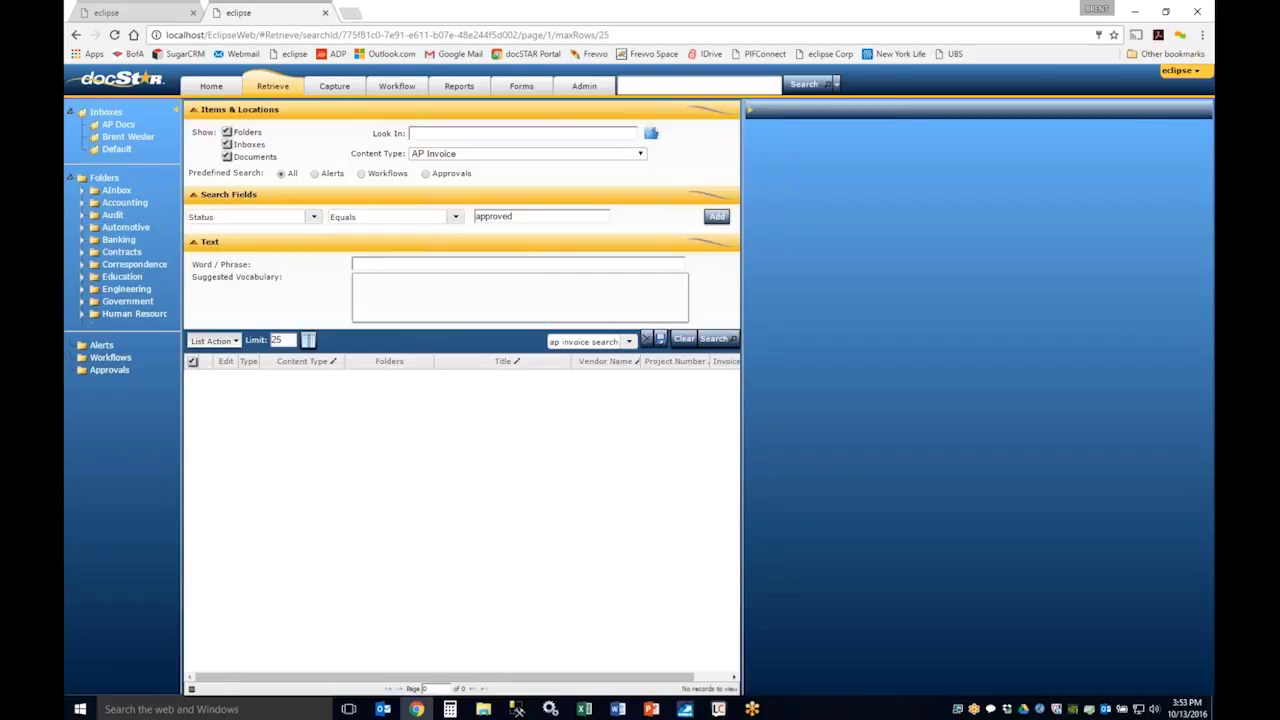
Change the search field criterion to Invoice Status equals "approved" and run the search.
click(314, 220)
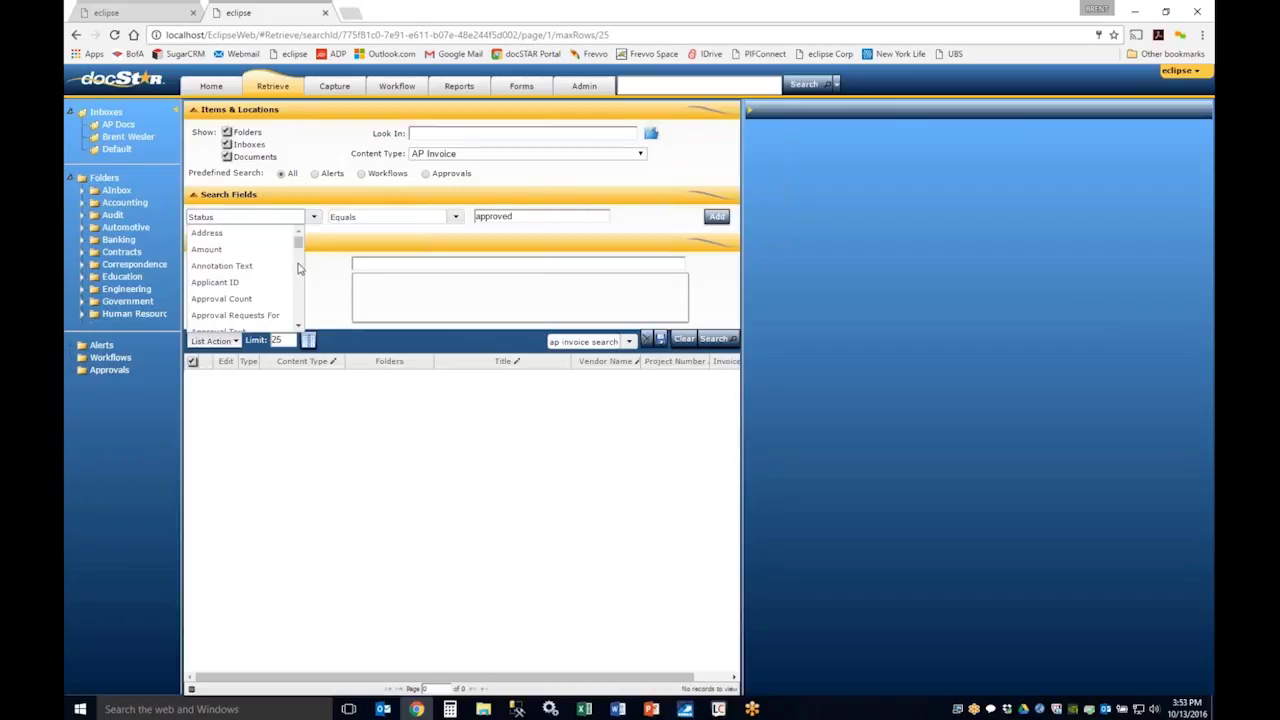
scroll(298, 266, down, 2)
scroll(298, 266, down, 5)
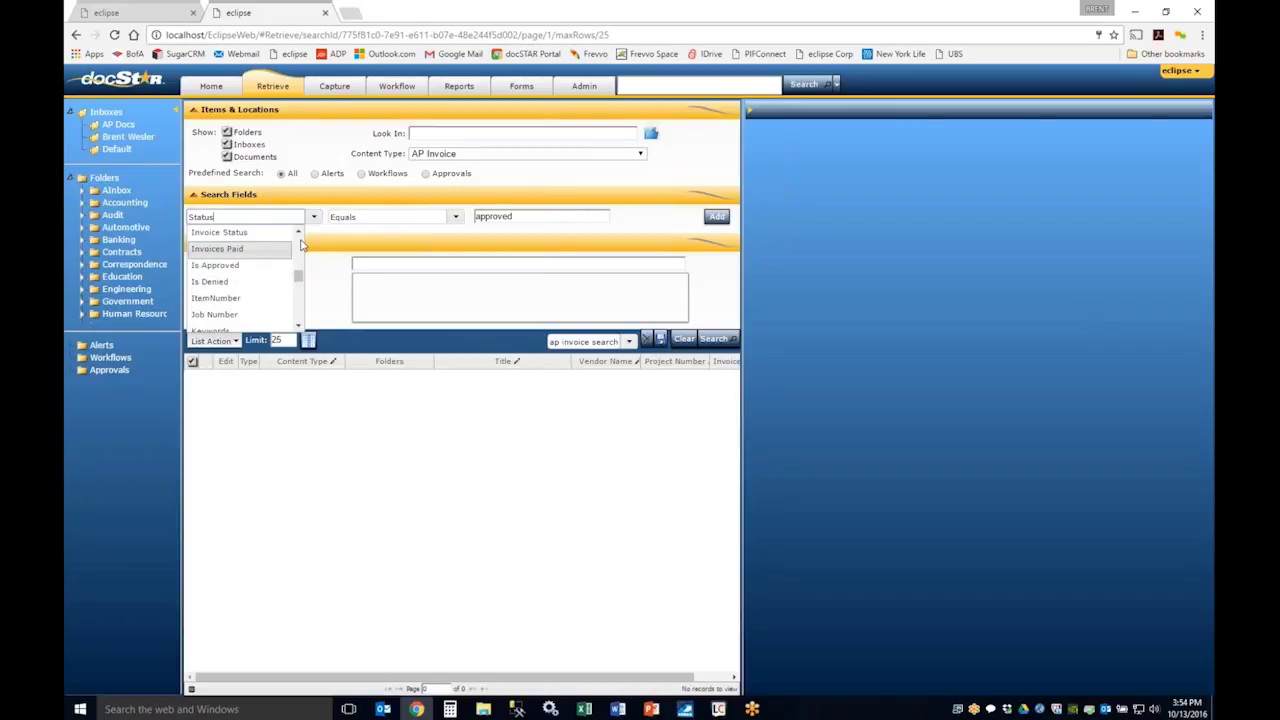
click(245, 233)
click(541, 216)
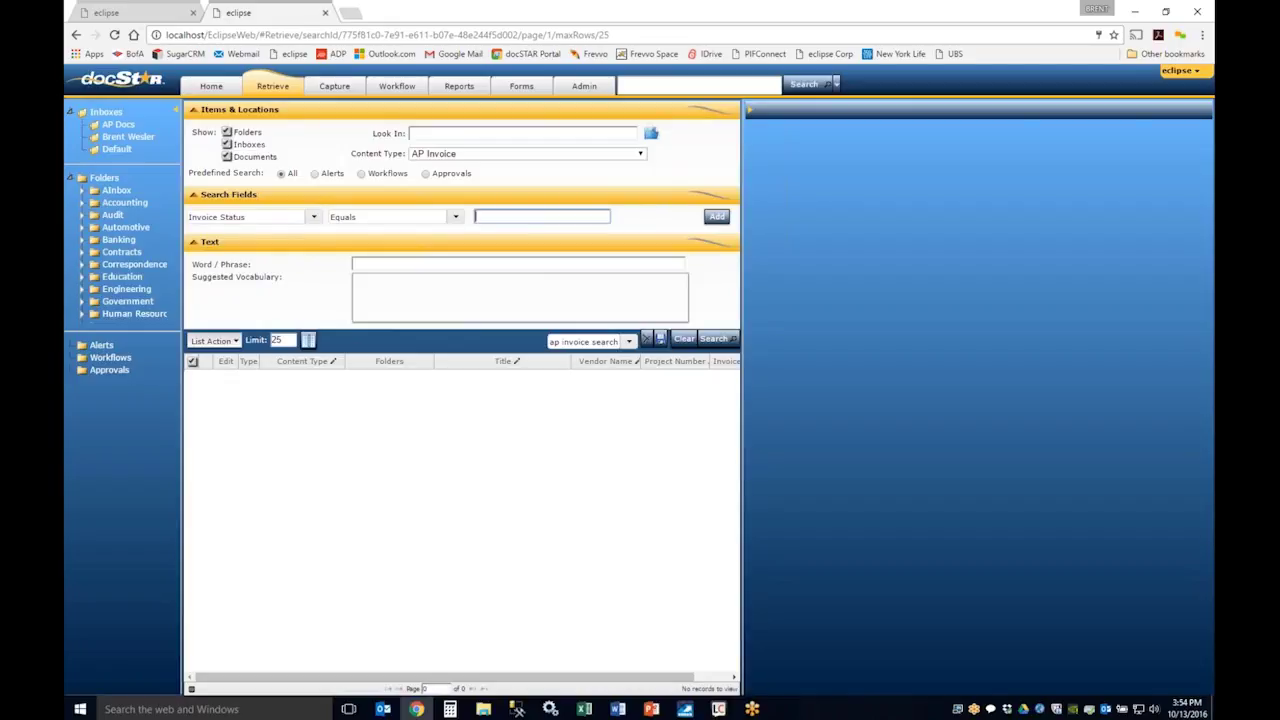
text(oved)
click(728, 340)
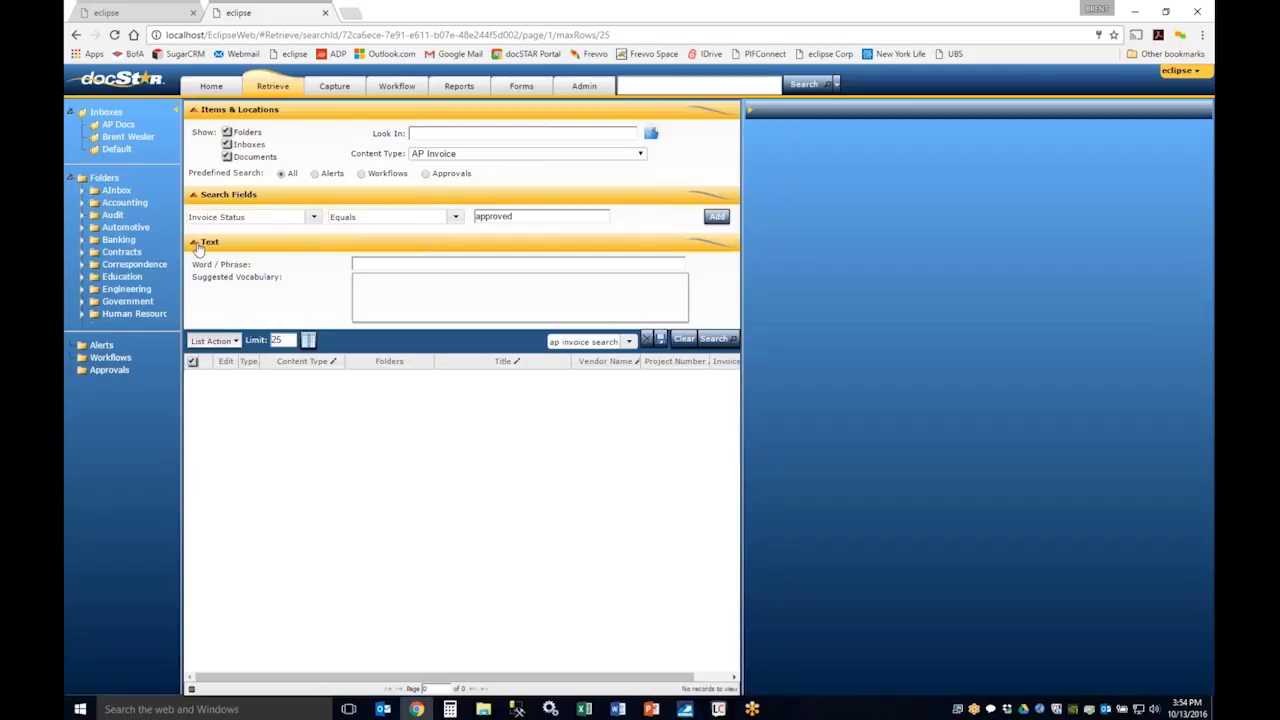
Enter "acme" as the text phrase, remove the Invoice Status criterion, and run the AP Invoice search.
click(383, 262)
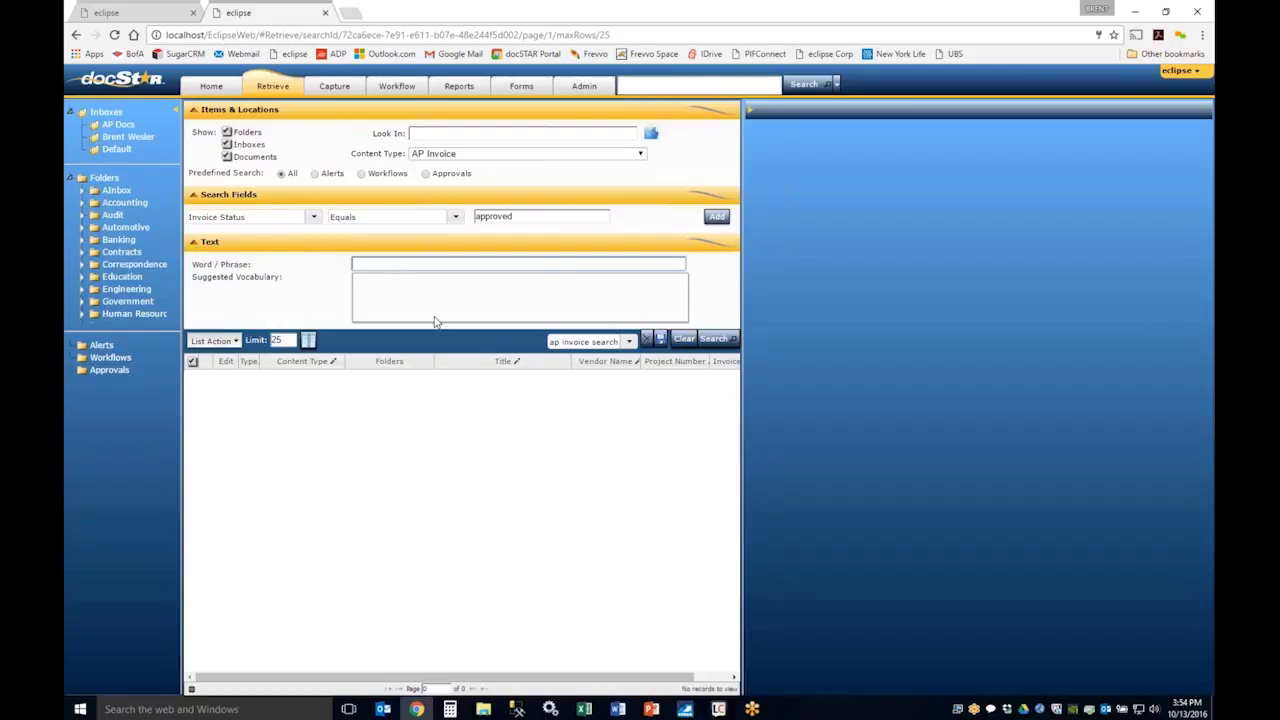
text(acme)
click(717, 216)
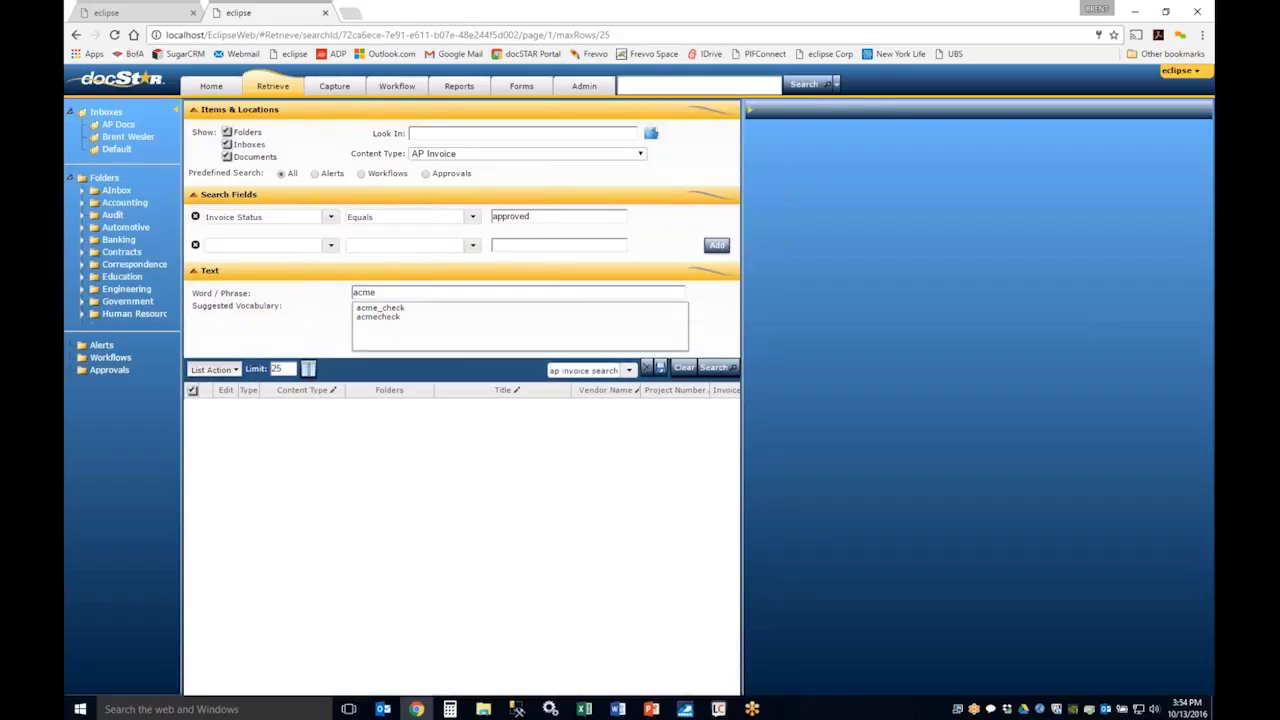
click(196, 216)
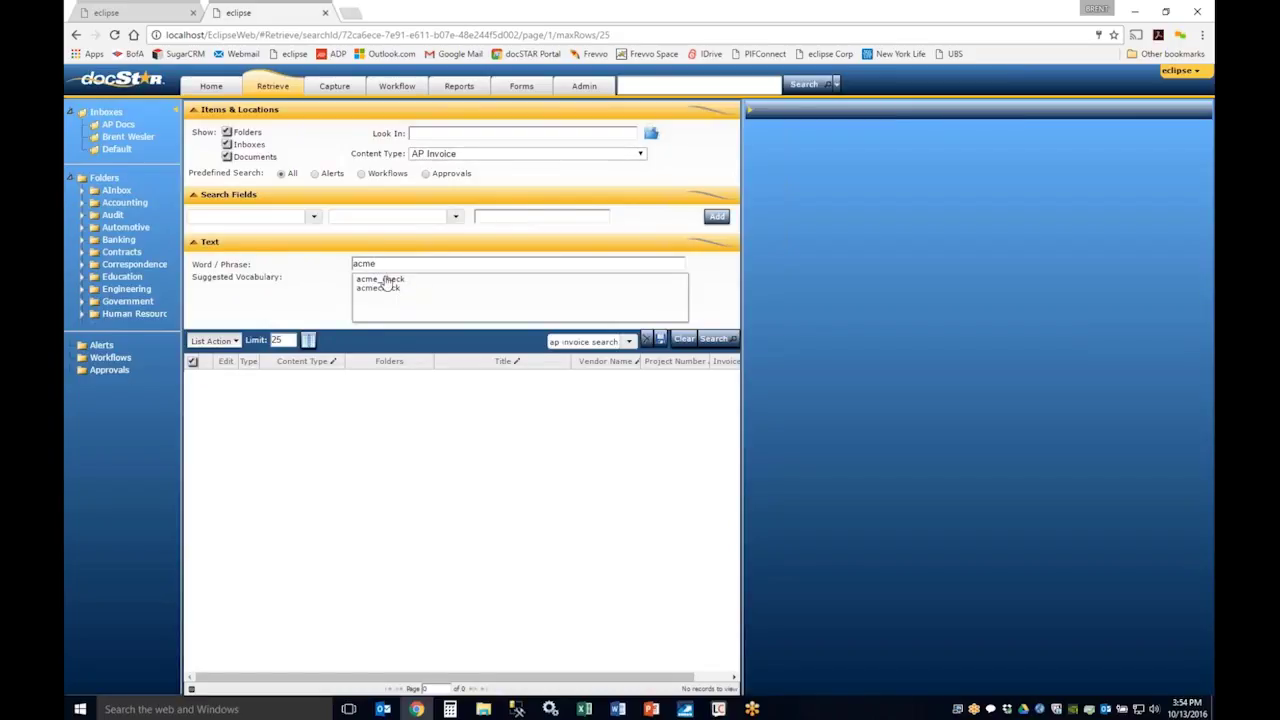
click(713, 340)
click(298, 377)
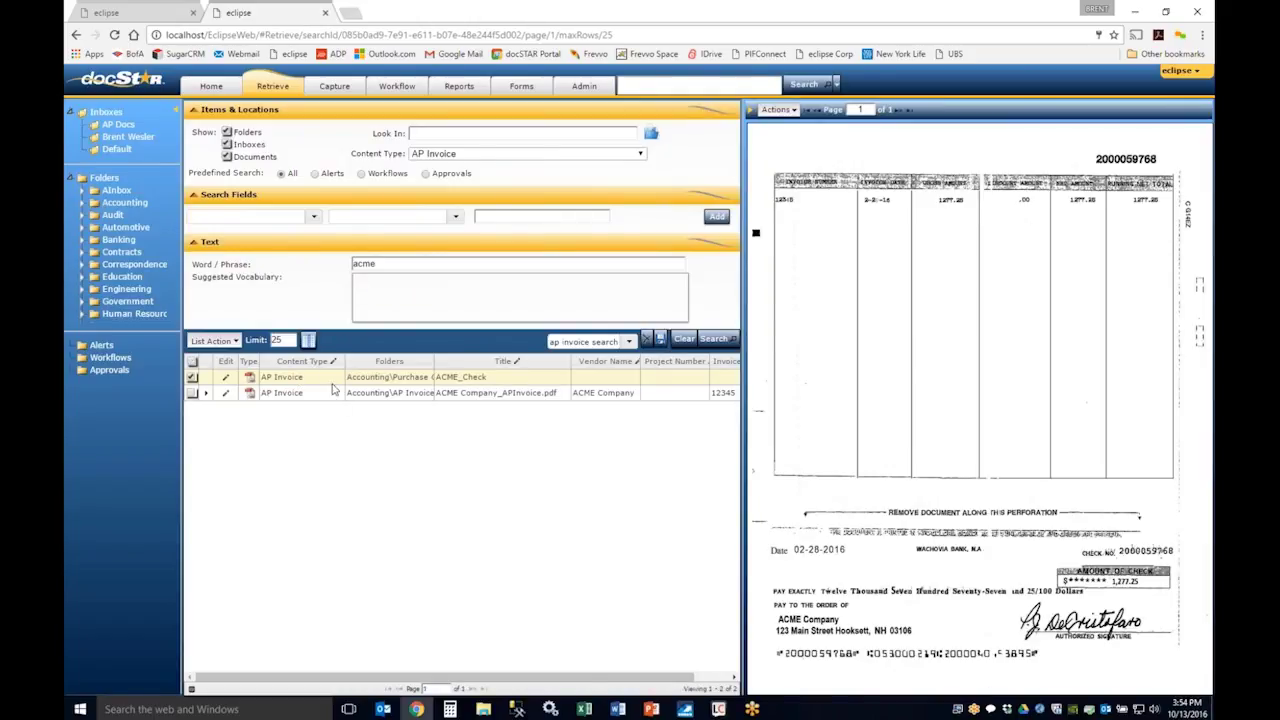
Choose the suggested vocabulary term "acmecheck" for the text phrase and try a "*" wildcard in it.
click(377, 264)
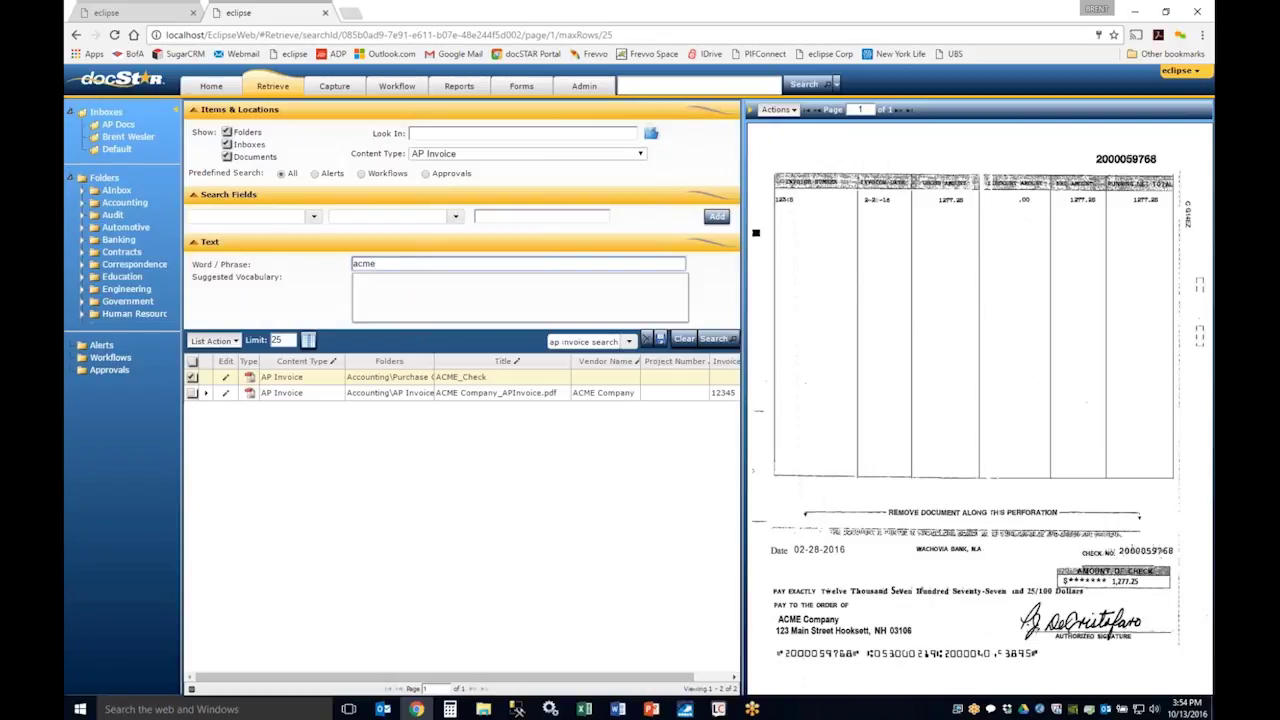
text(e)
click(383, 288)
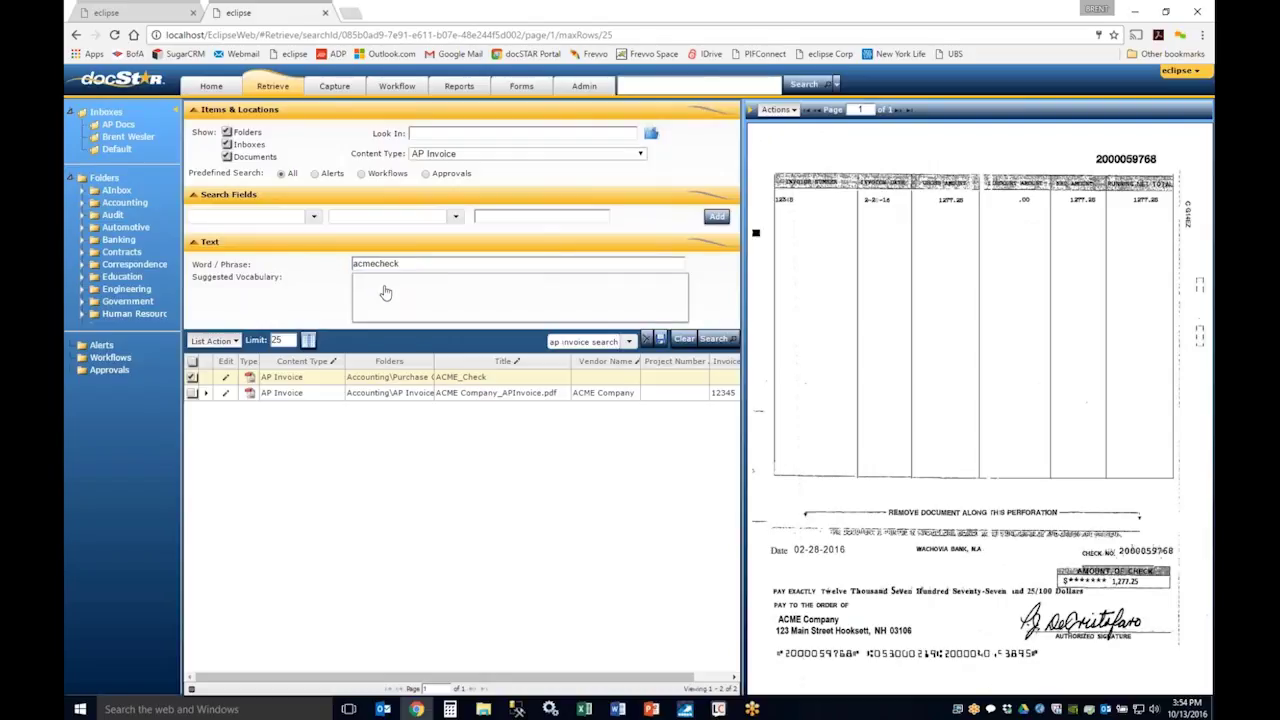
click(413, 263)
double_click(413, 263)
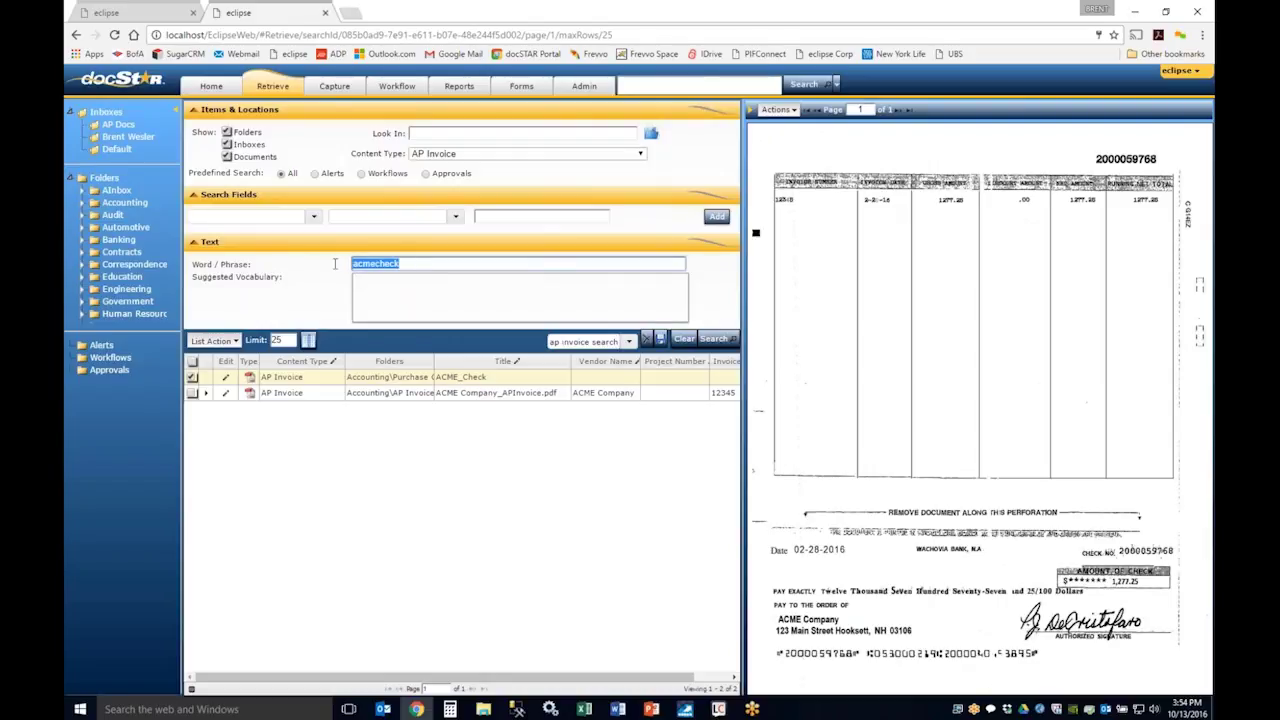
click(404, 262)
text(*)
Run a quick search for "acme" and narrow it to "acme pl".
click(650, 85)
text(ac)
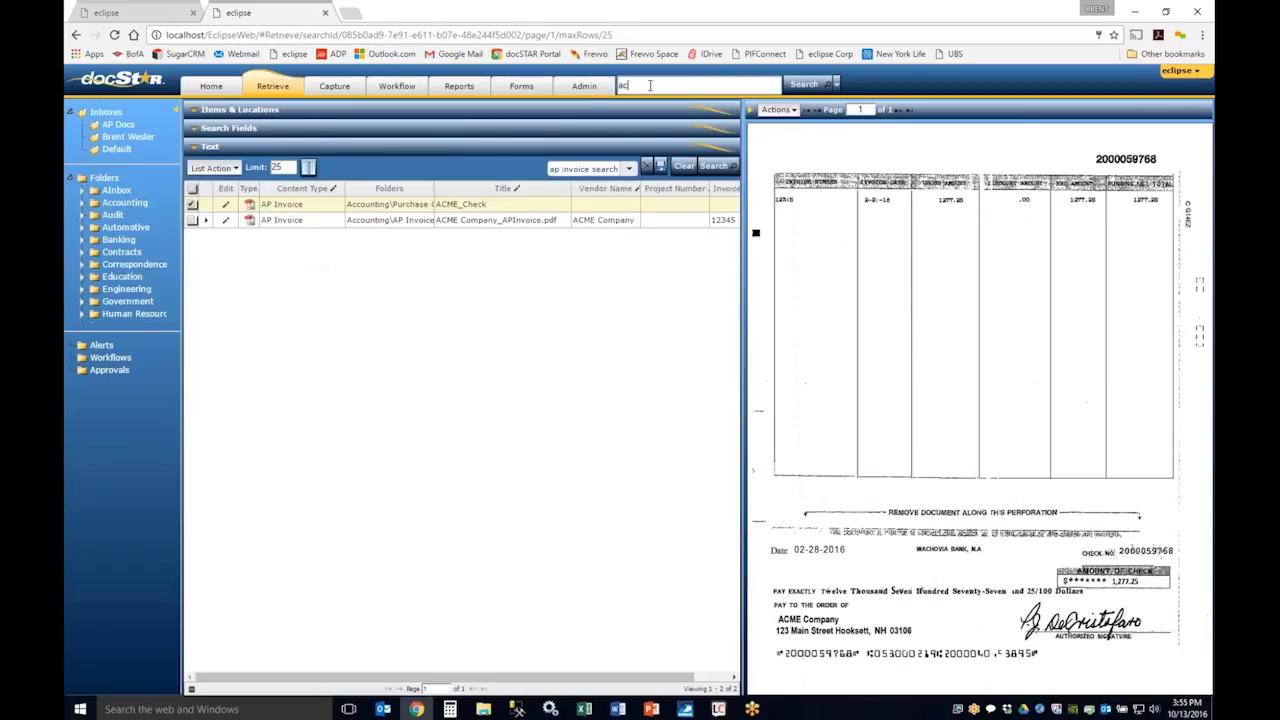
text(me)
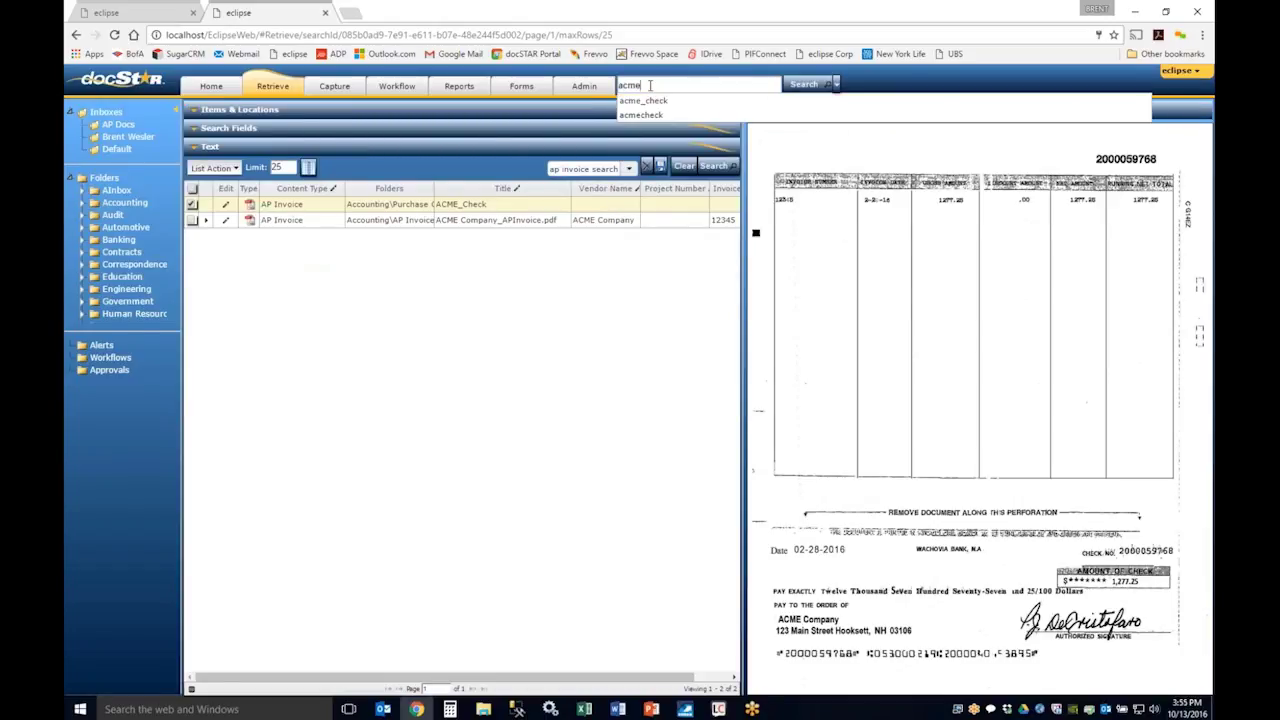
key(Return)
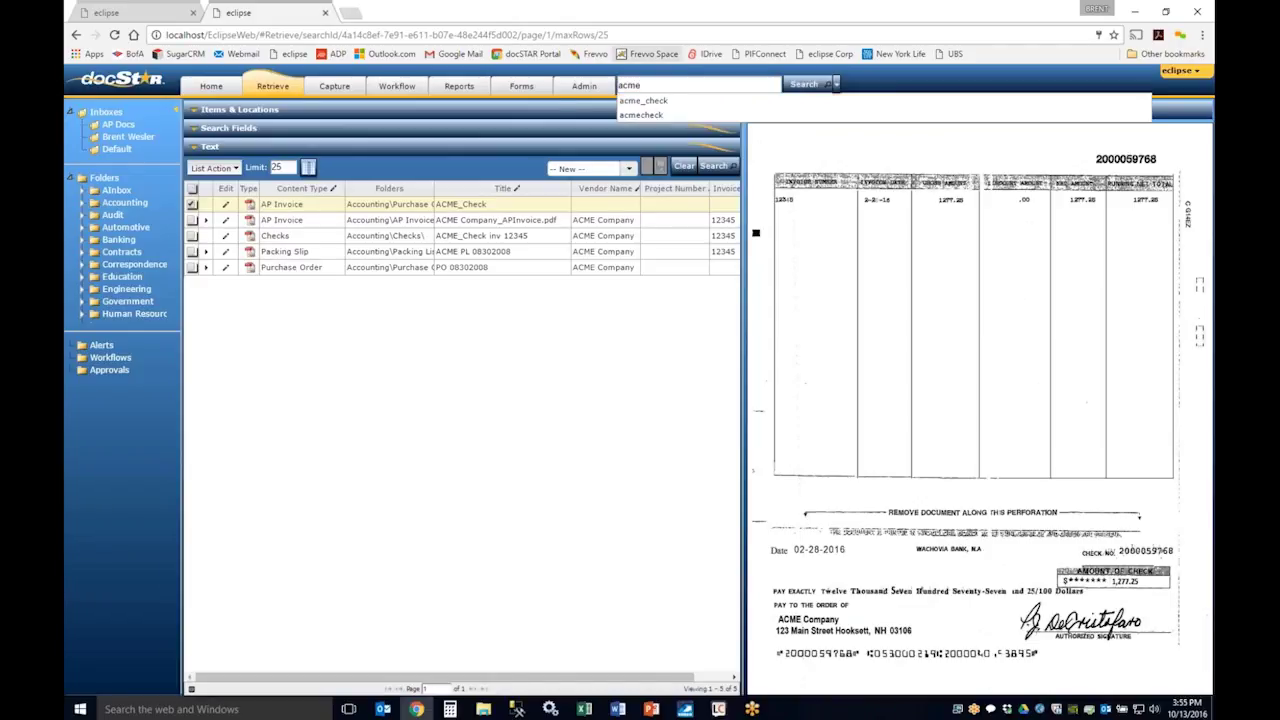
text(pl)
click(802, 86)
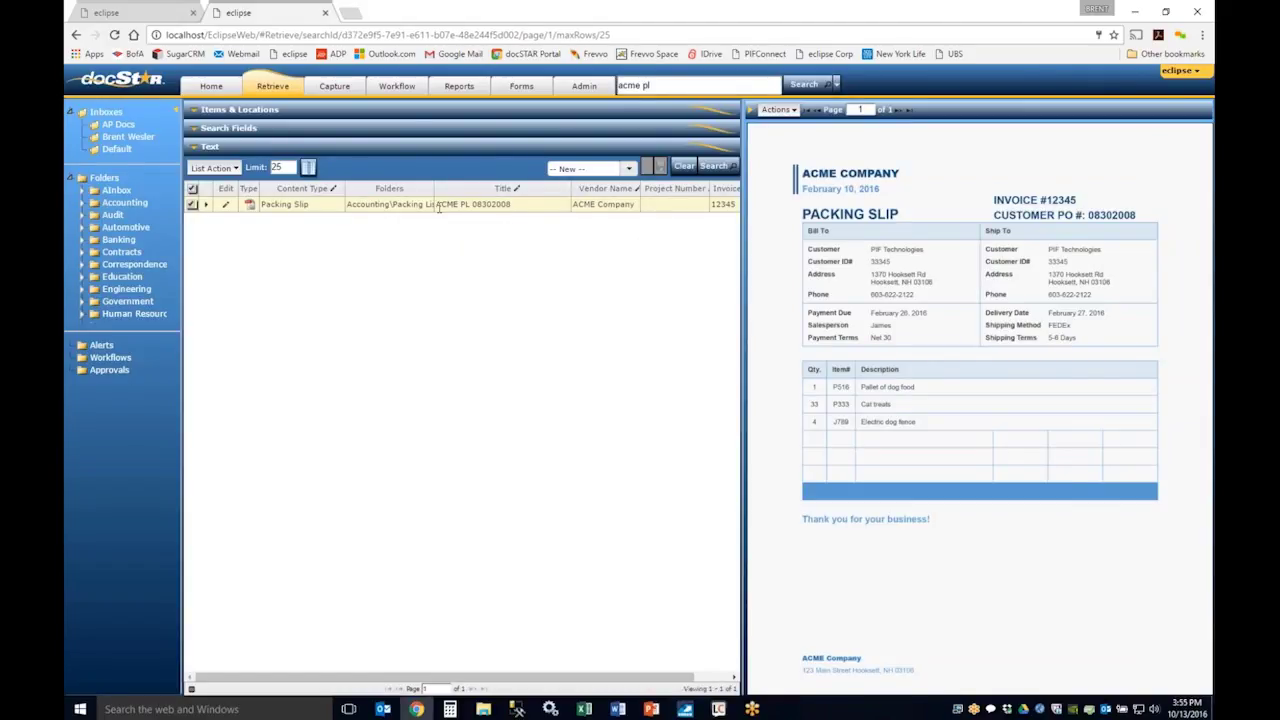
Clear the quick search text.
click(655, 86)
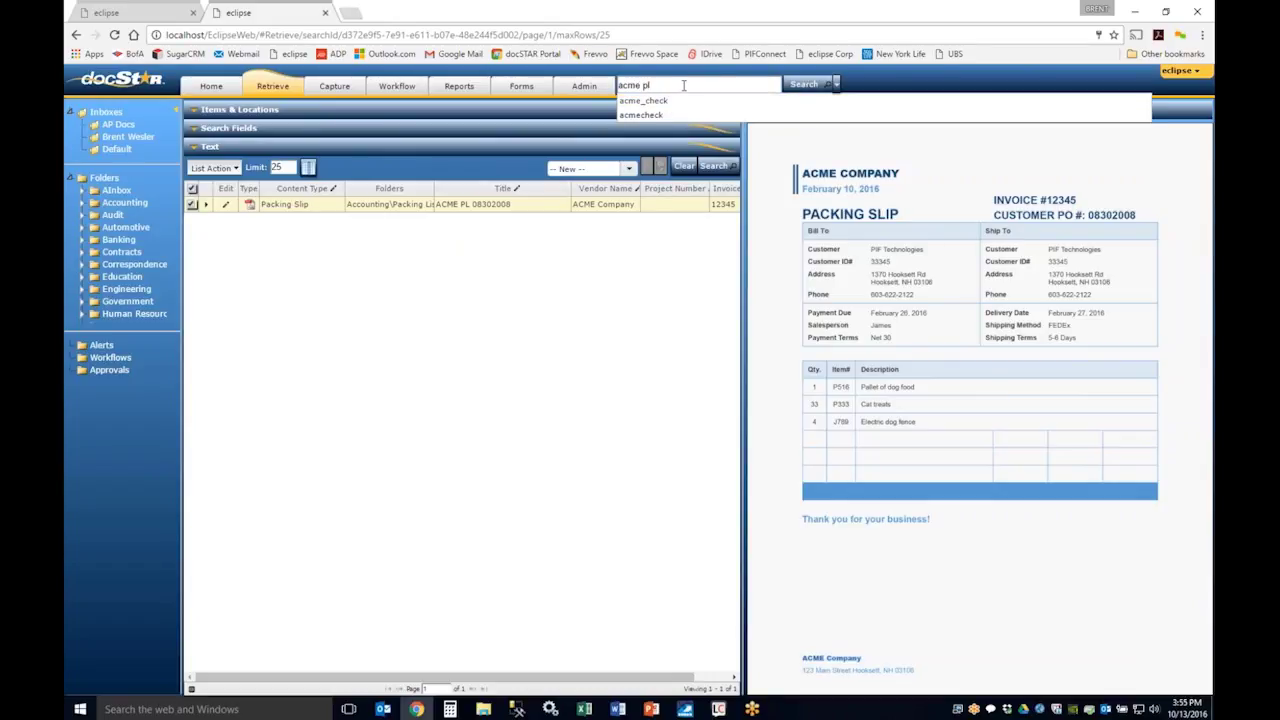
click(547, 259)
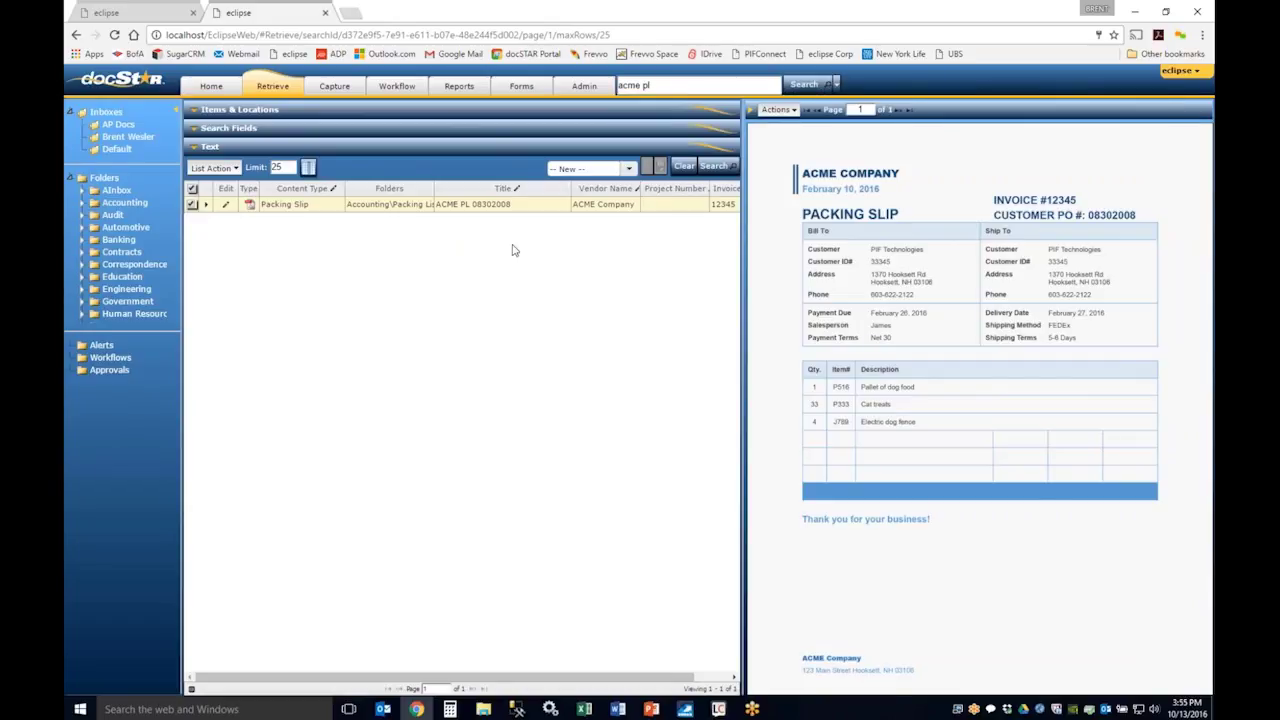
key(BackSpace)
key(BackSpace)
key(BackSpace)
key(BackSpace)
key(BackSpace)
key(BackSpace)
key(BackSpace)
Open the Capture page and examine its Scan and Import sections, leaving the Scan section expanded.
click(334, 88)
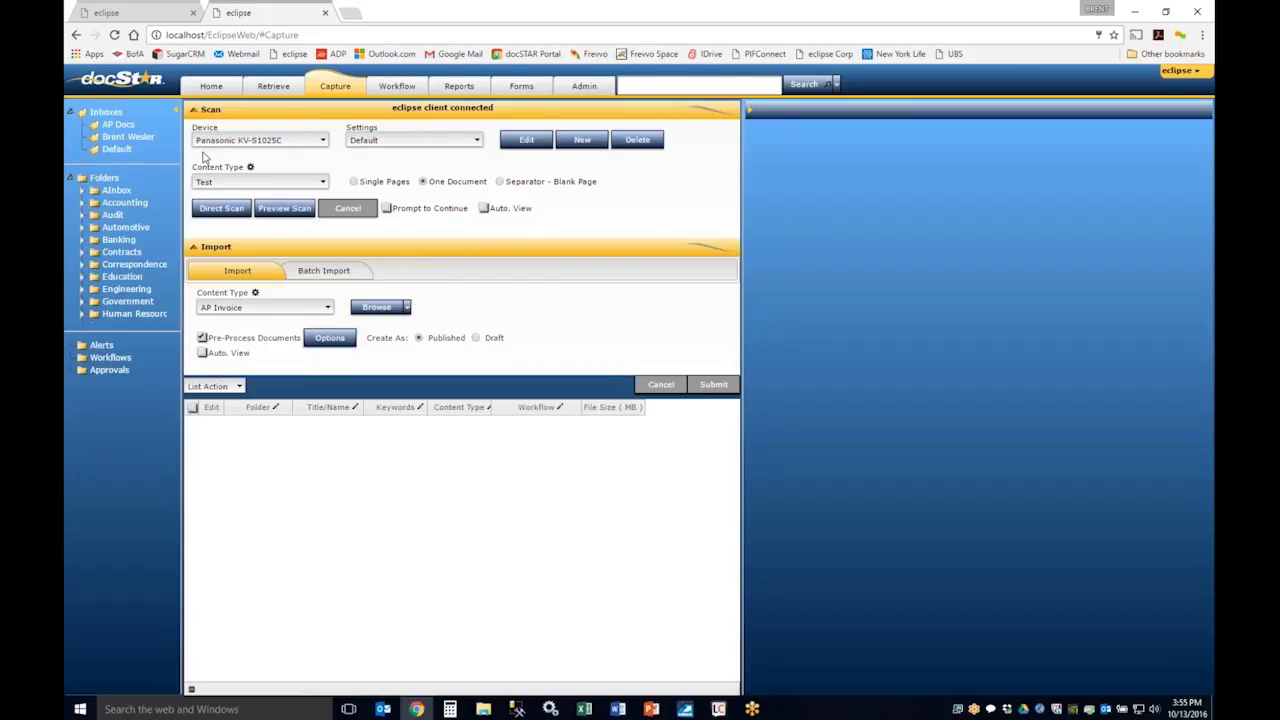
click(201, 110)
click(203, 110)
click(200, 112)
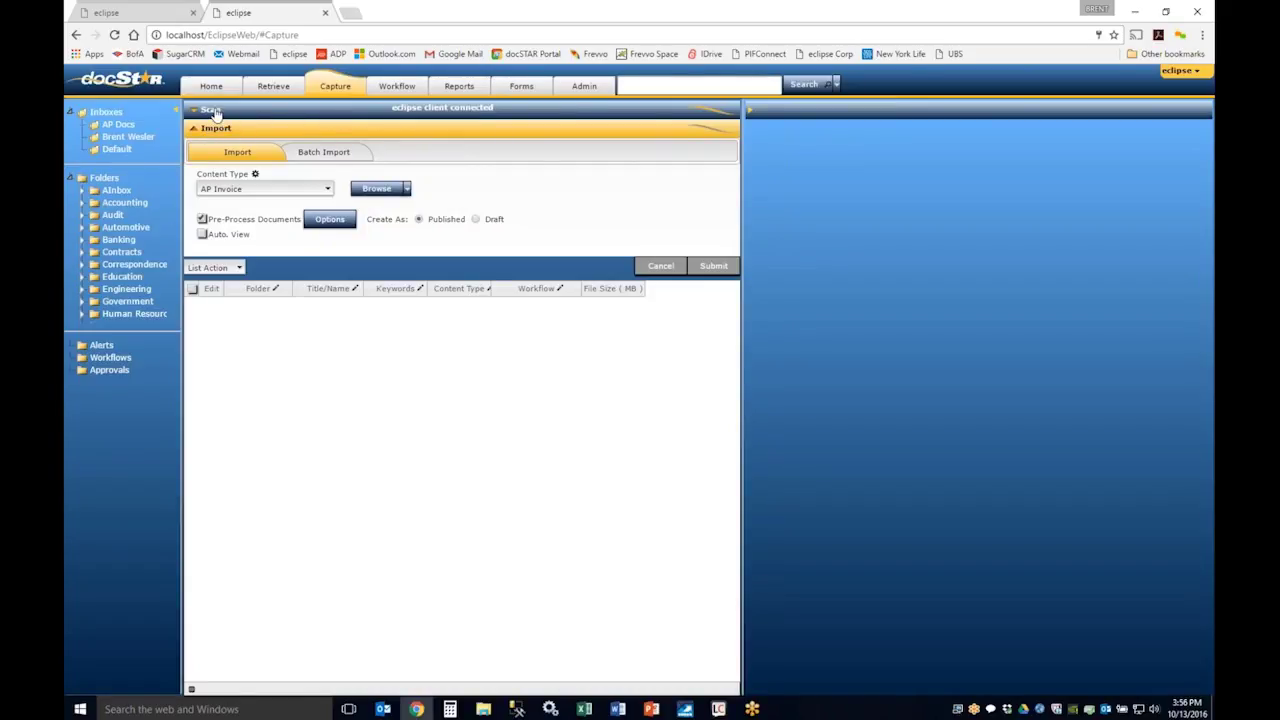
click(211, 110)
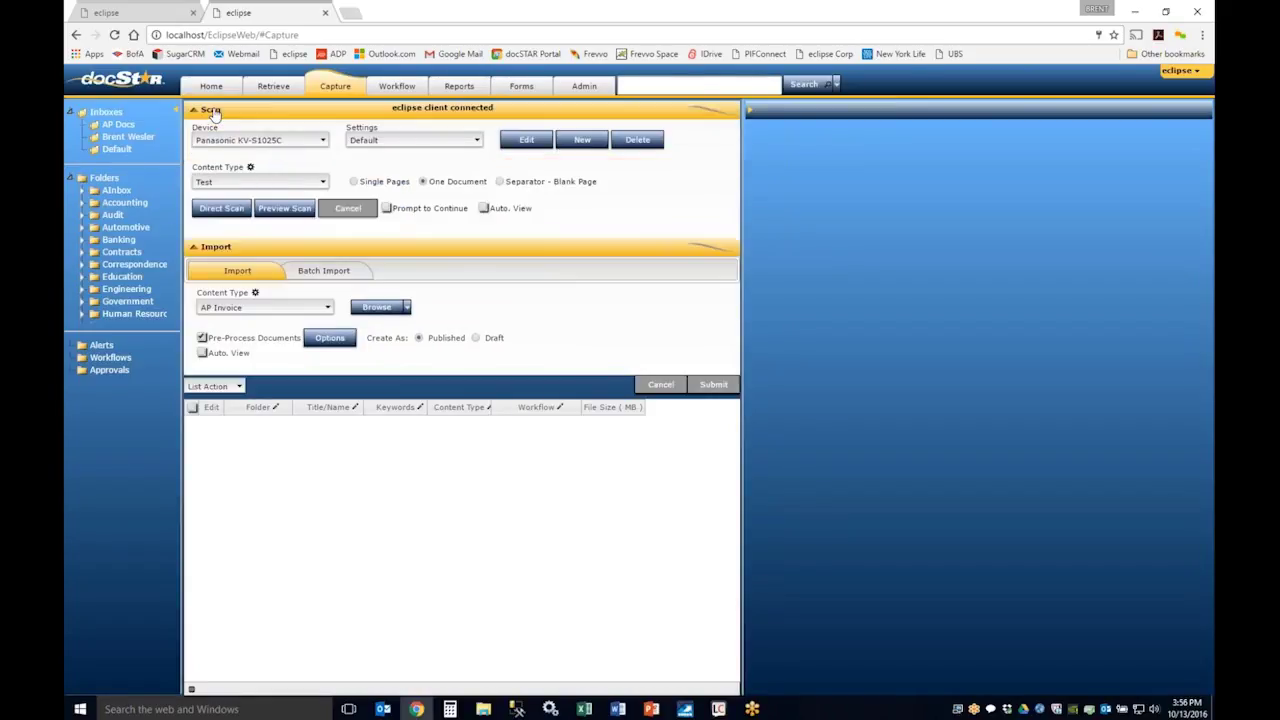
click(212, 111)
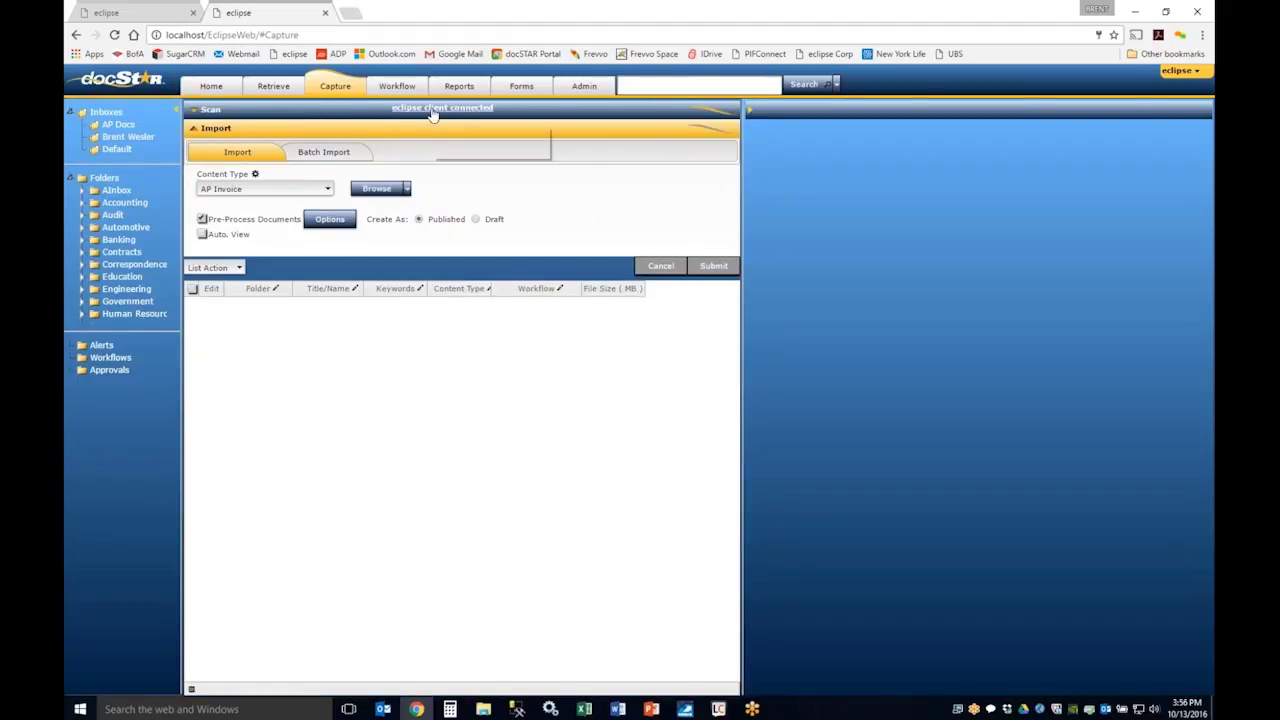
click(204, 111)
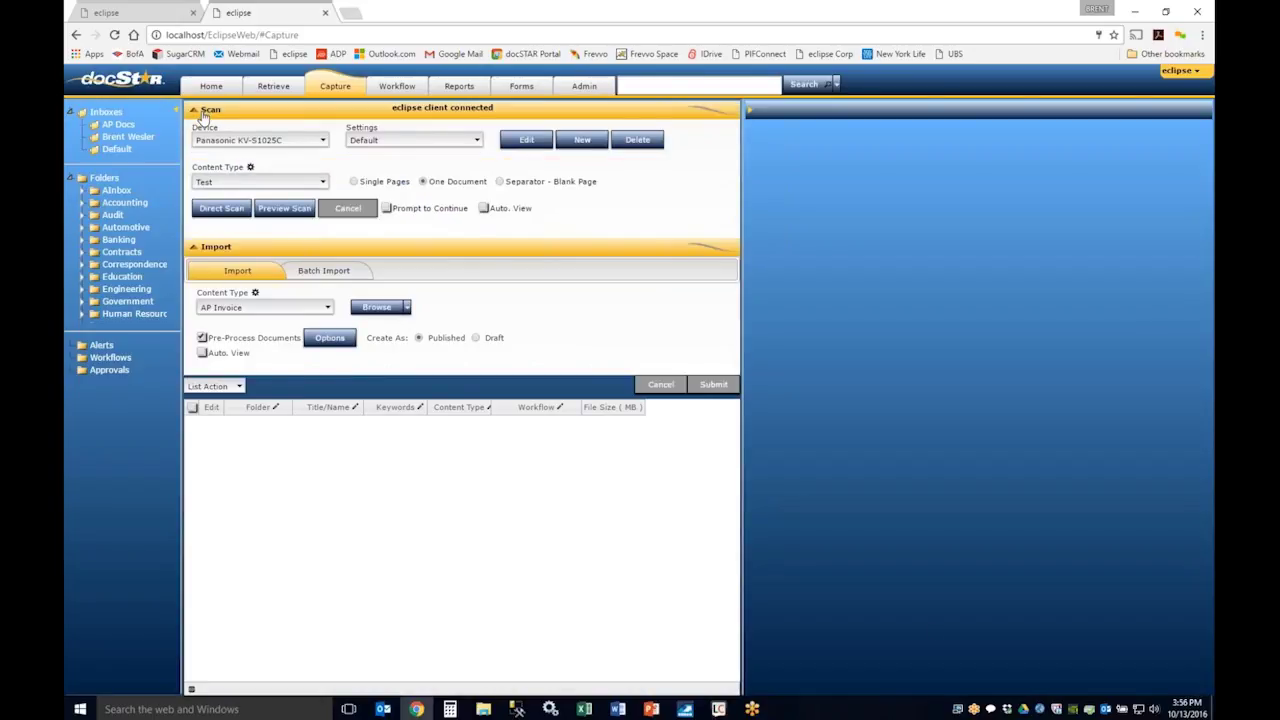
Switch to the eclipse Client, set the Document Split Method in its scan settings to Blank Page, and minimise it.
click(1043, 710)
drag(389, 176, 502, 173)
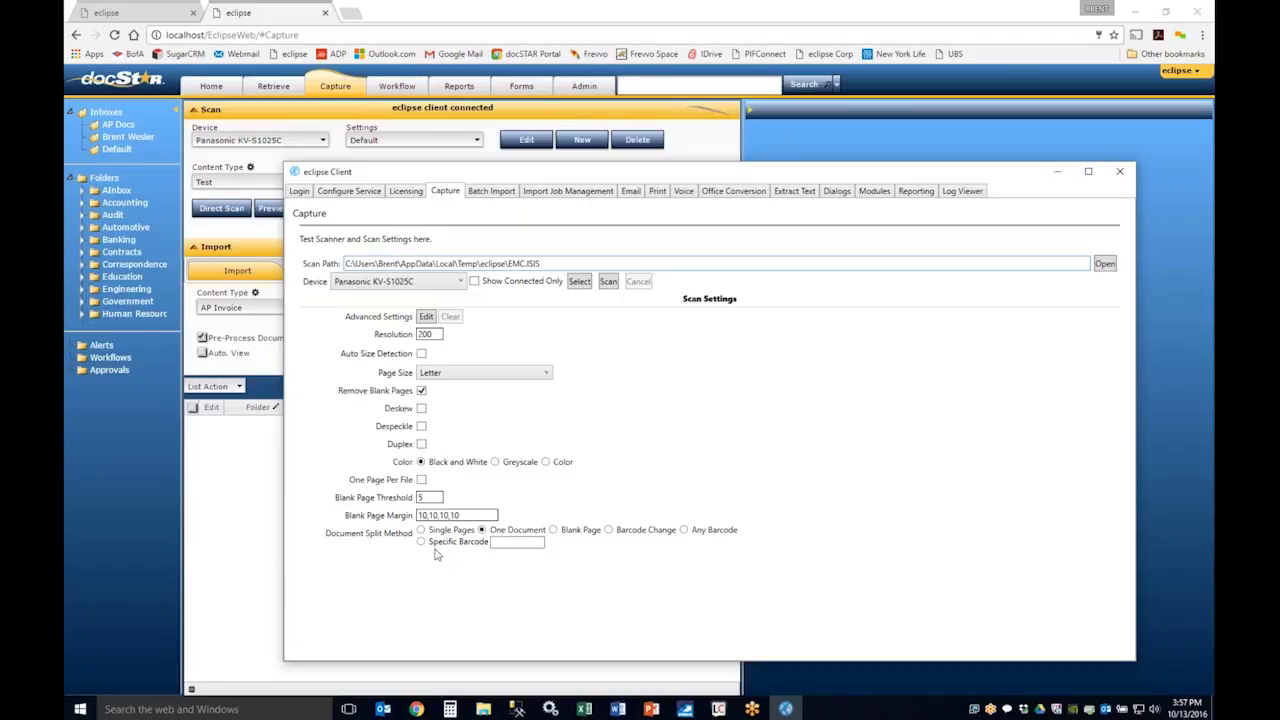
click(554, 531)
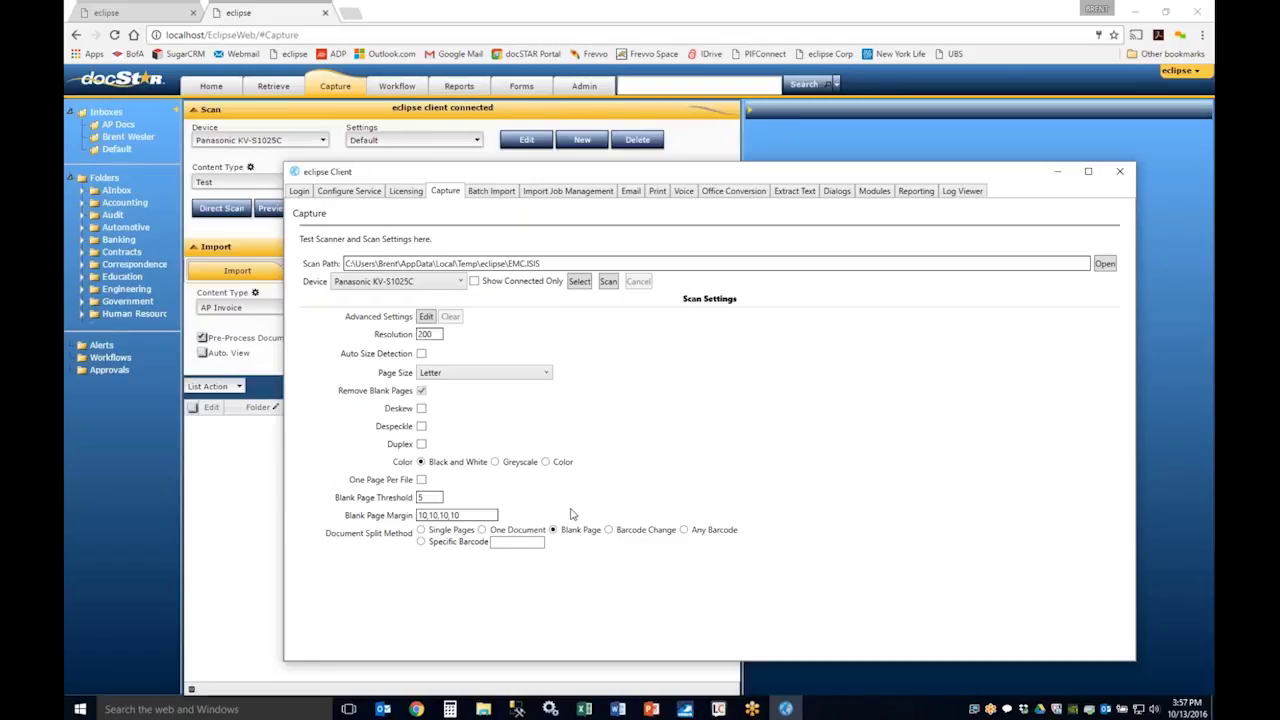
click(1057, 175)
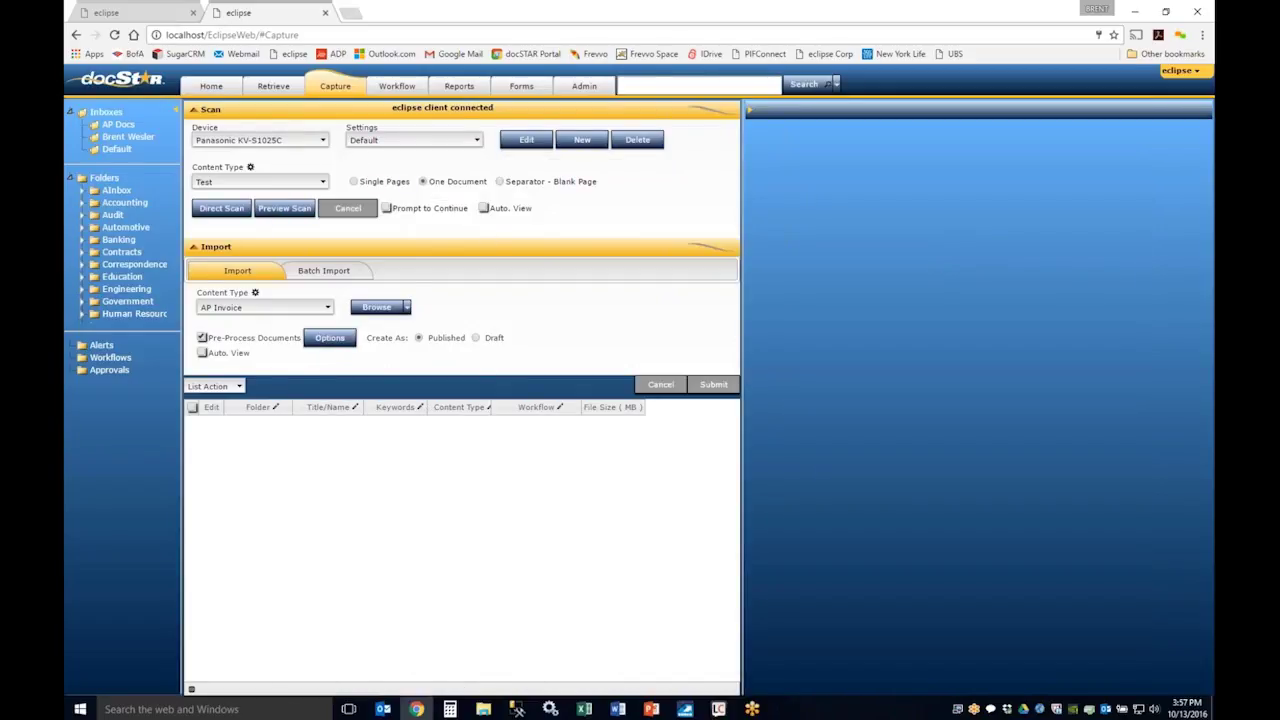
Select the "-- New --" scan settings profile, examine its options including Auto Size Detection, and close them without saving.
click(425, 143)
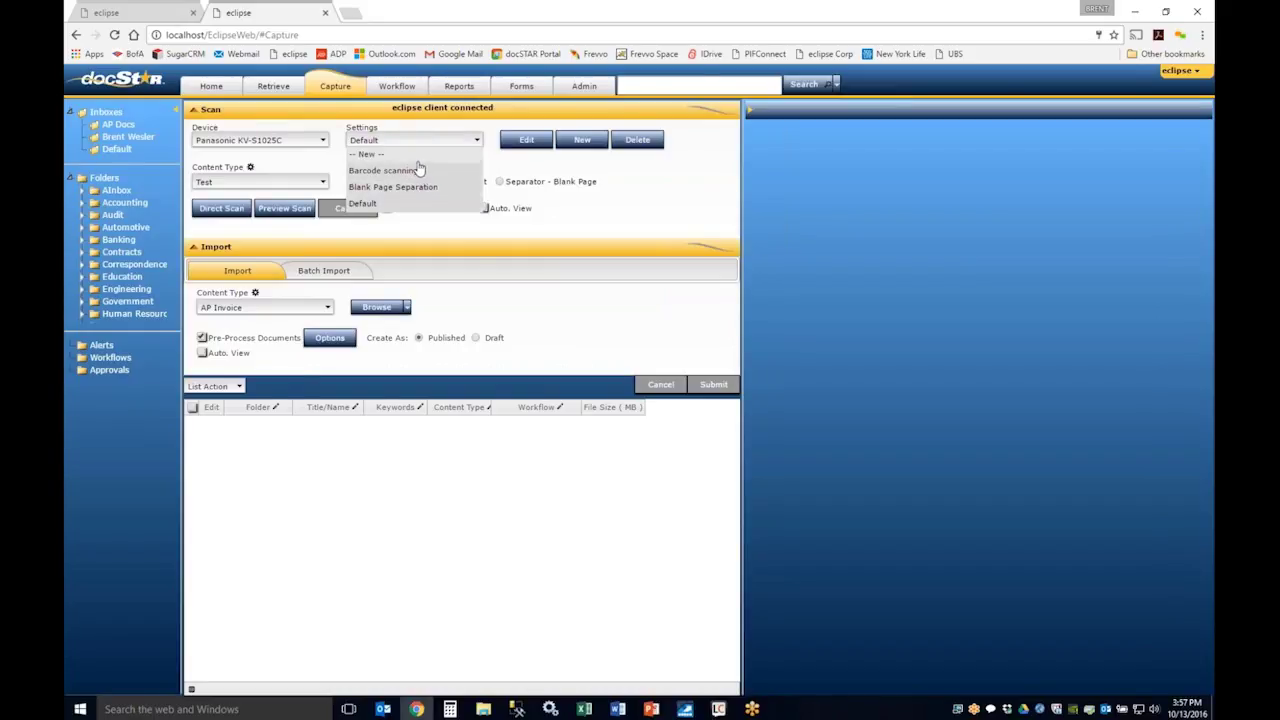
click(418, 156)
click(526, 141)
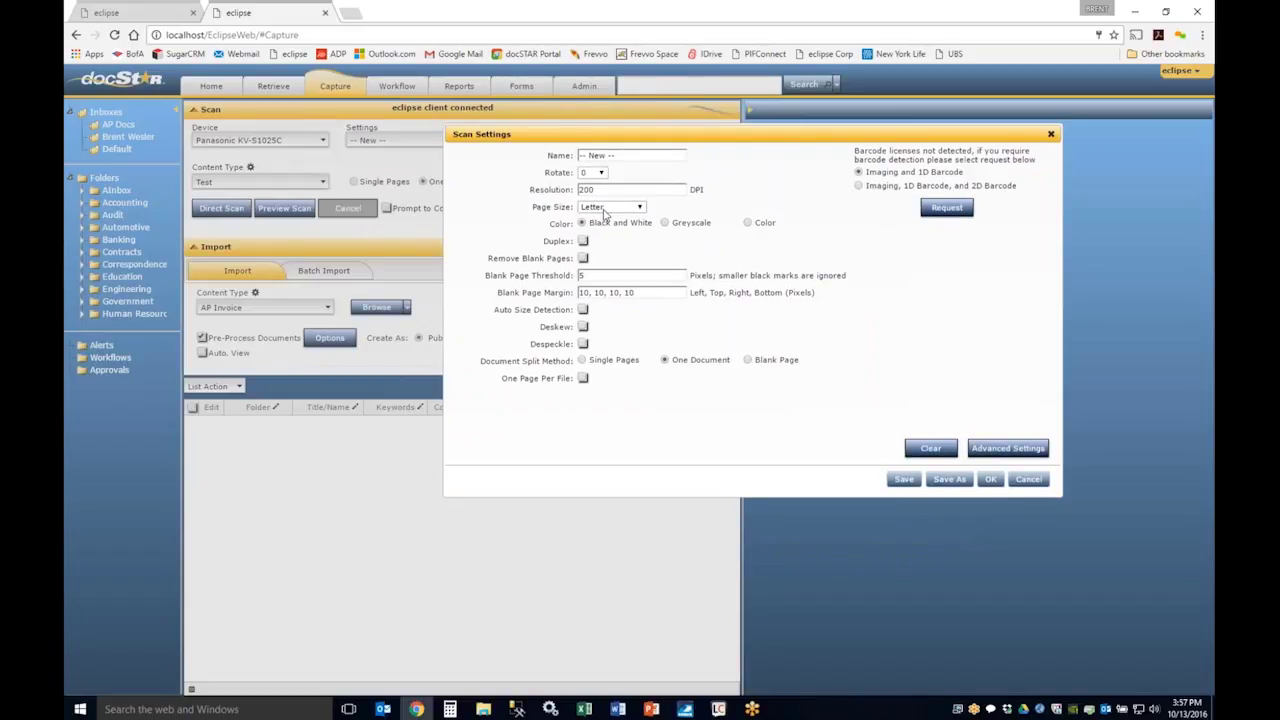
click(583, 310)
click(1028, 480)
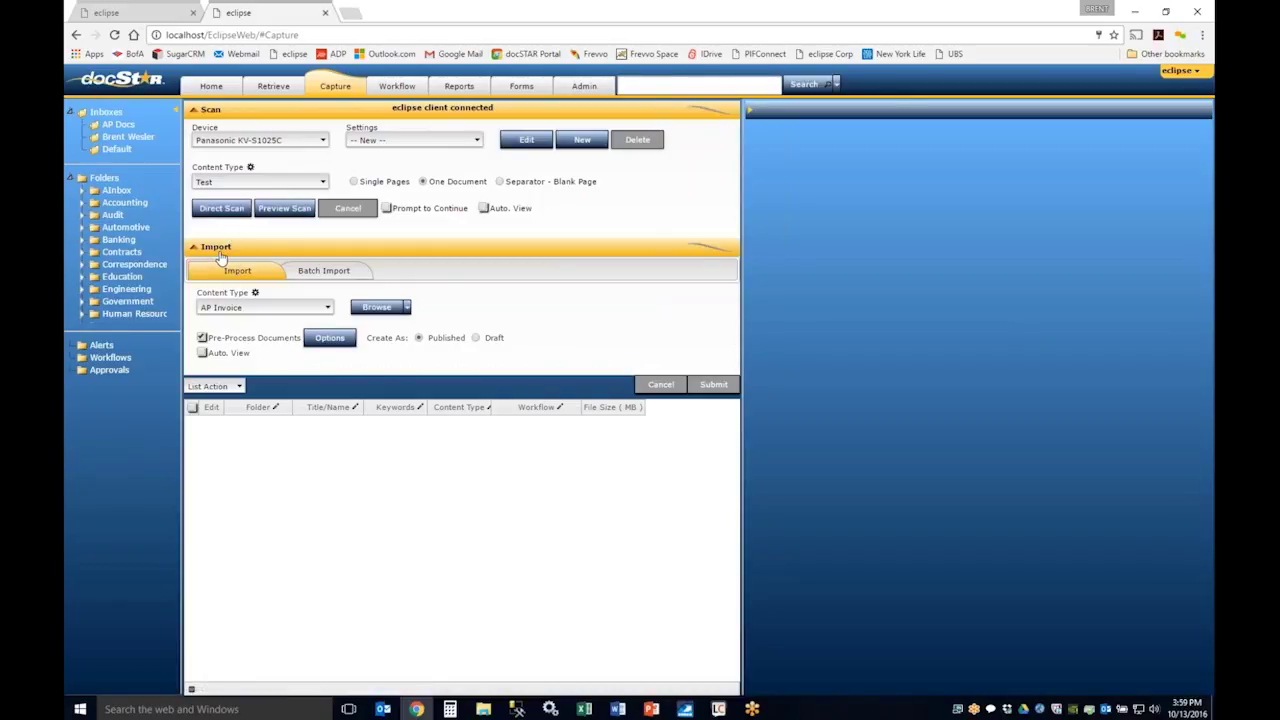
Import ACME Company_APInvoice.pdf from the AP Docs folder with the AP Invoice content type and submit it.
click(389, 310)
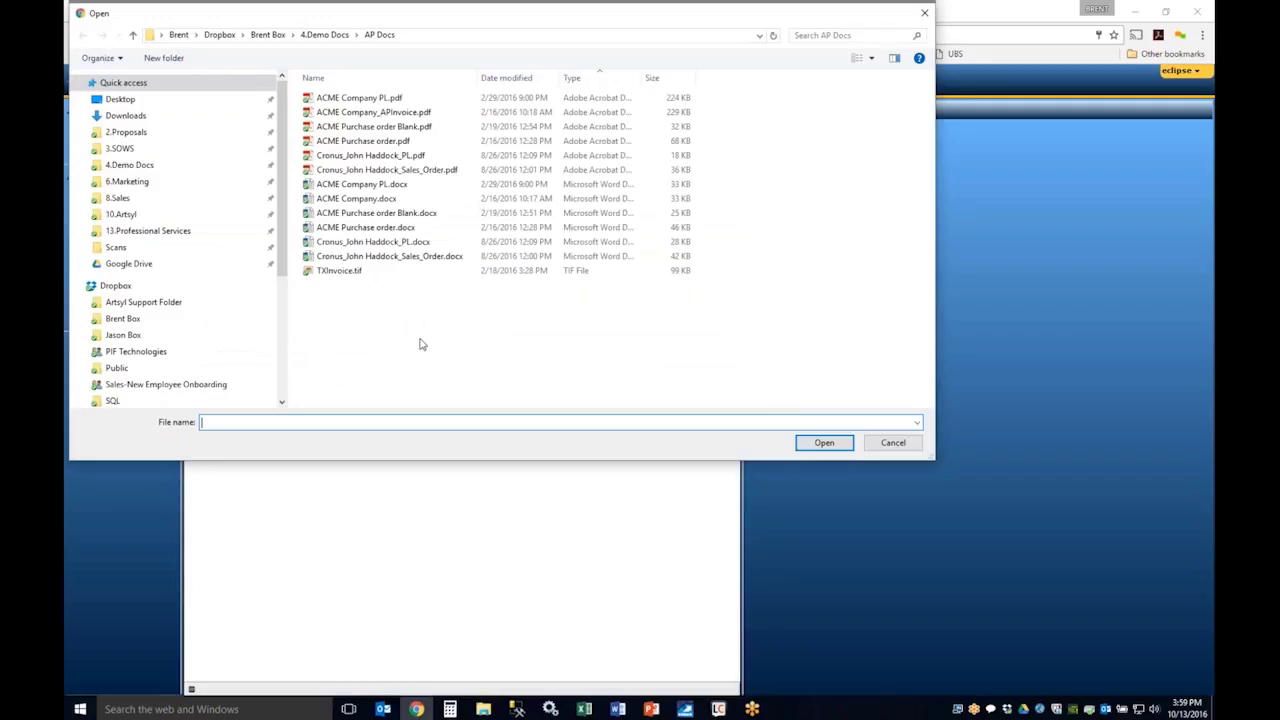
drag(418, 338, 312, 93)
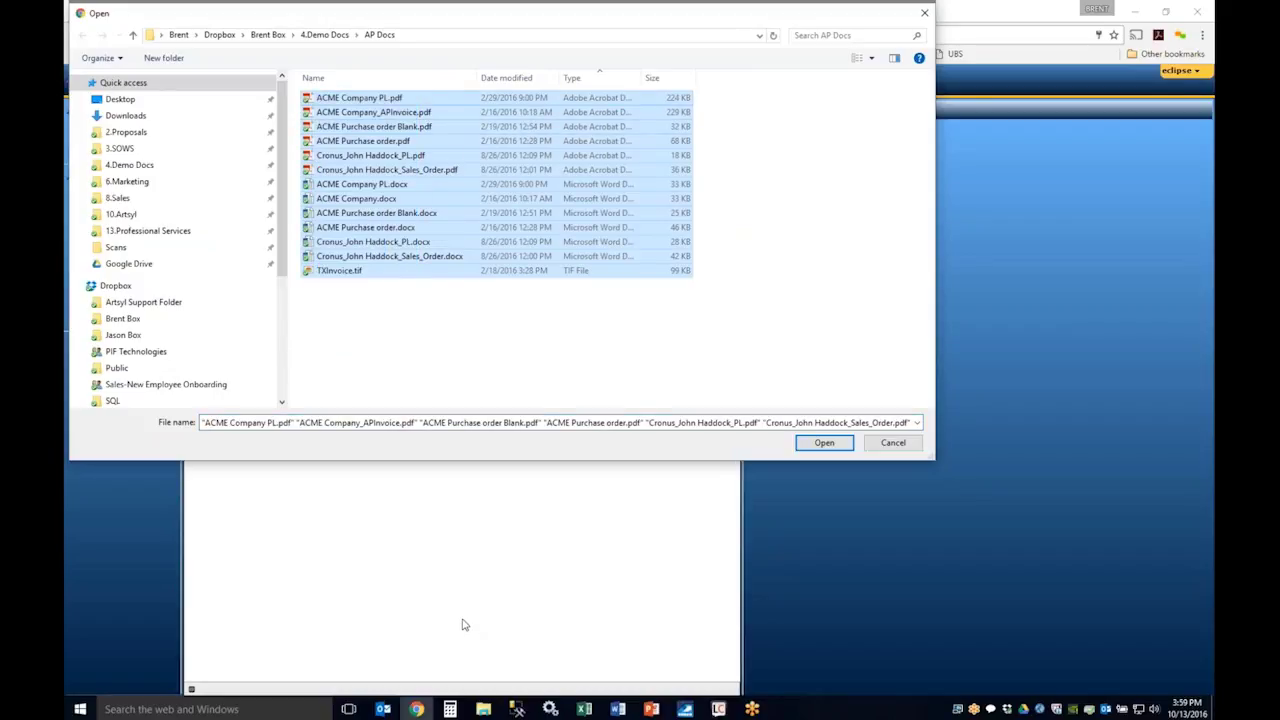
click(383, 355)
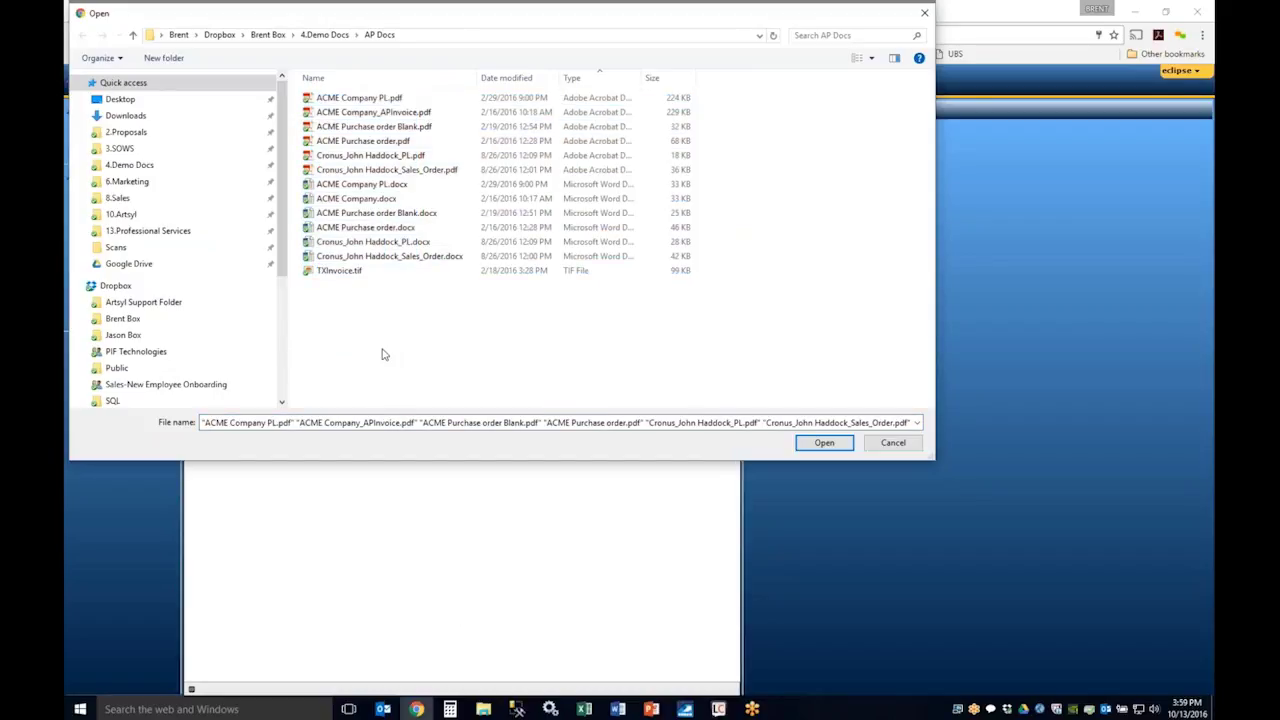
double_click(372, 112)
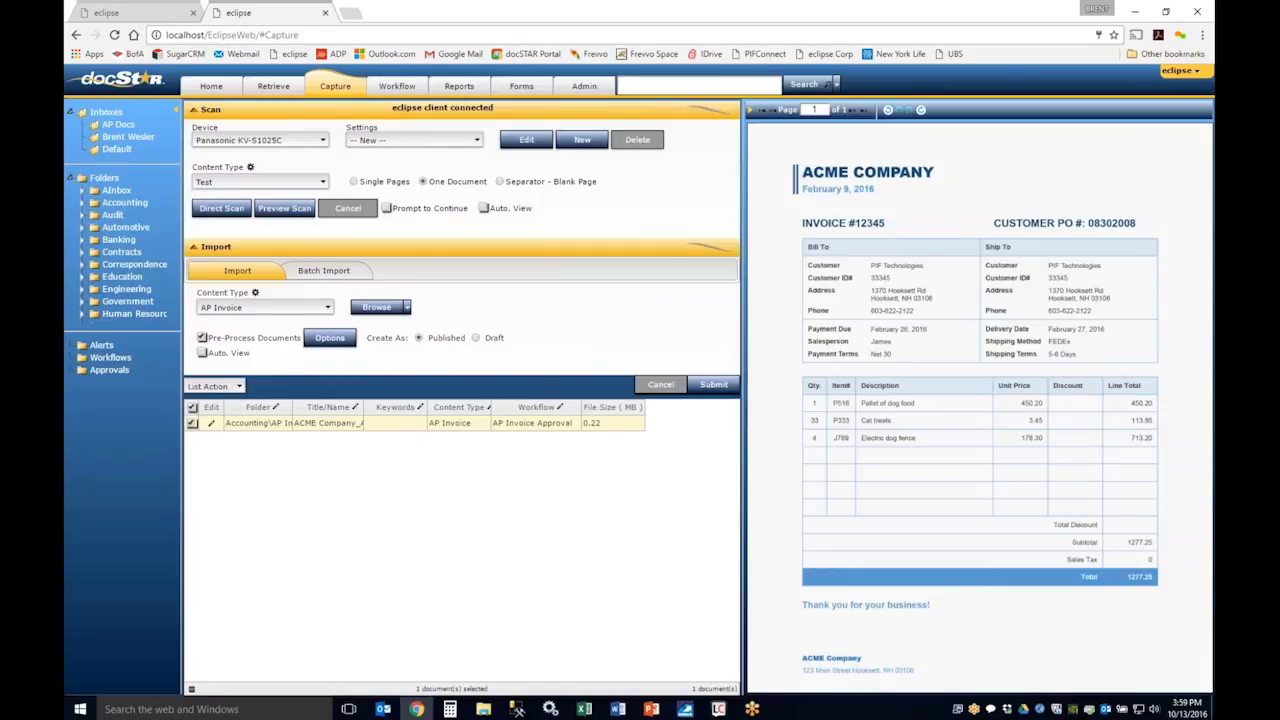
click(212, 386)
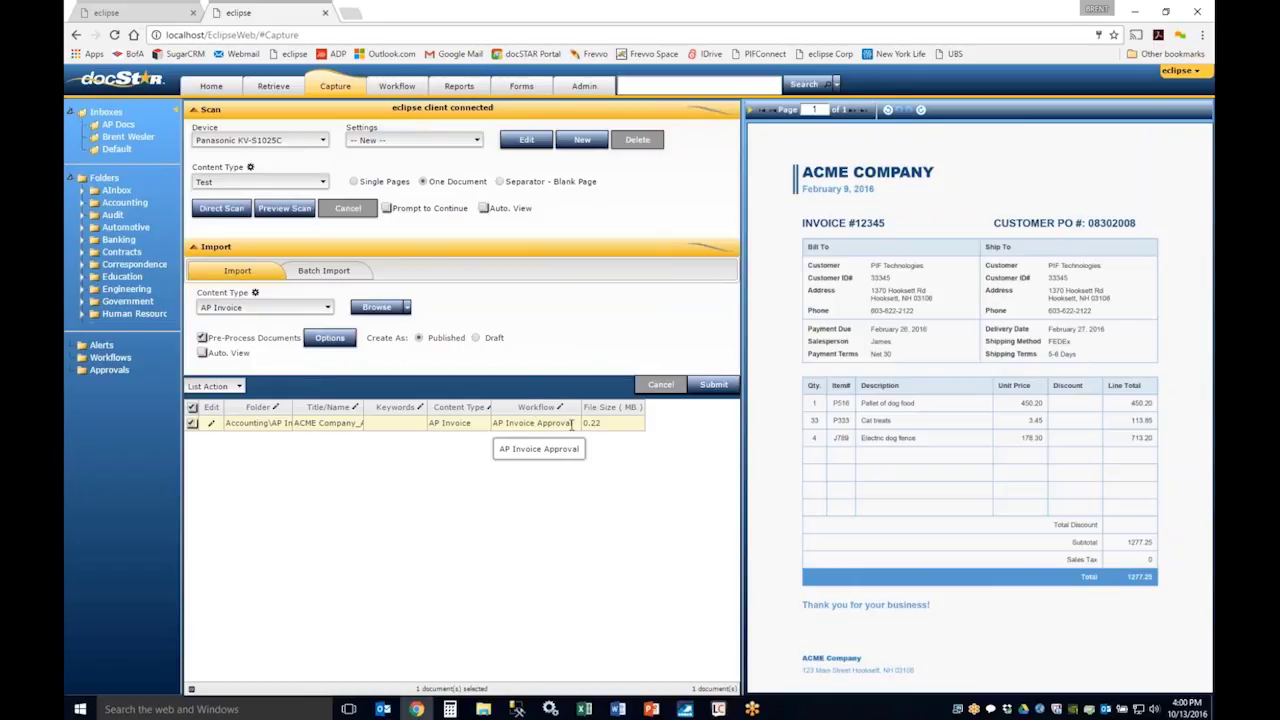
click(714, 387)
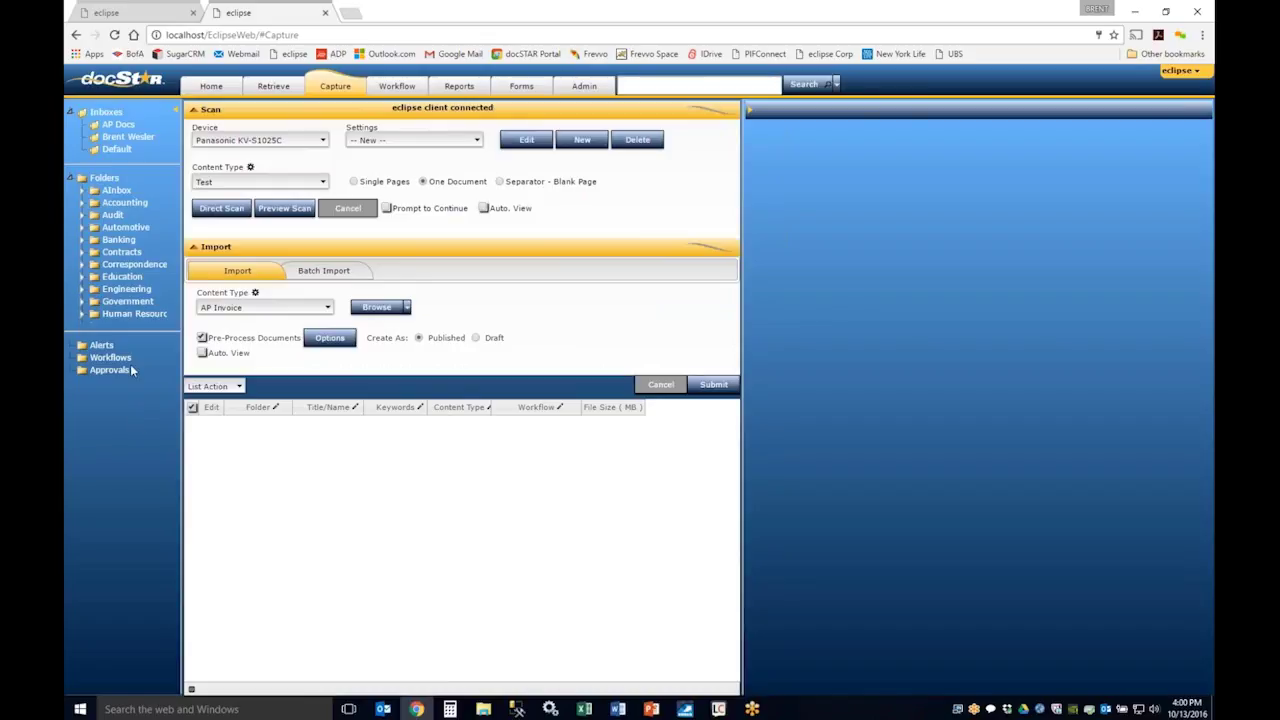
Open the Workflow page, enlarge the Work Items list, and filter its queue to the piftech user's account.
key(F5)
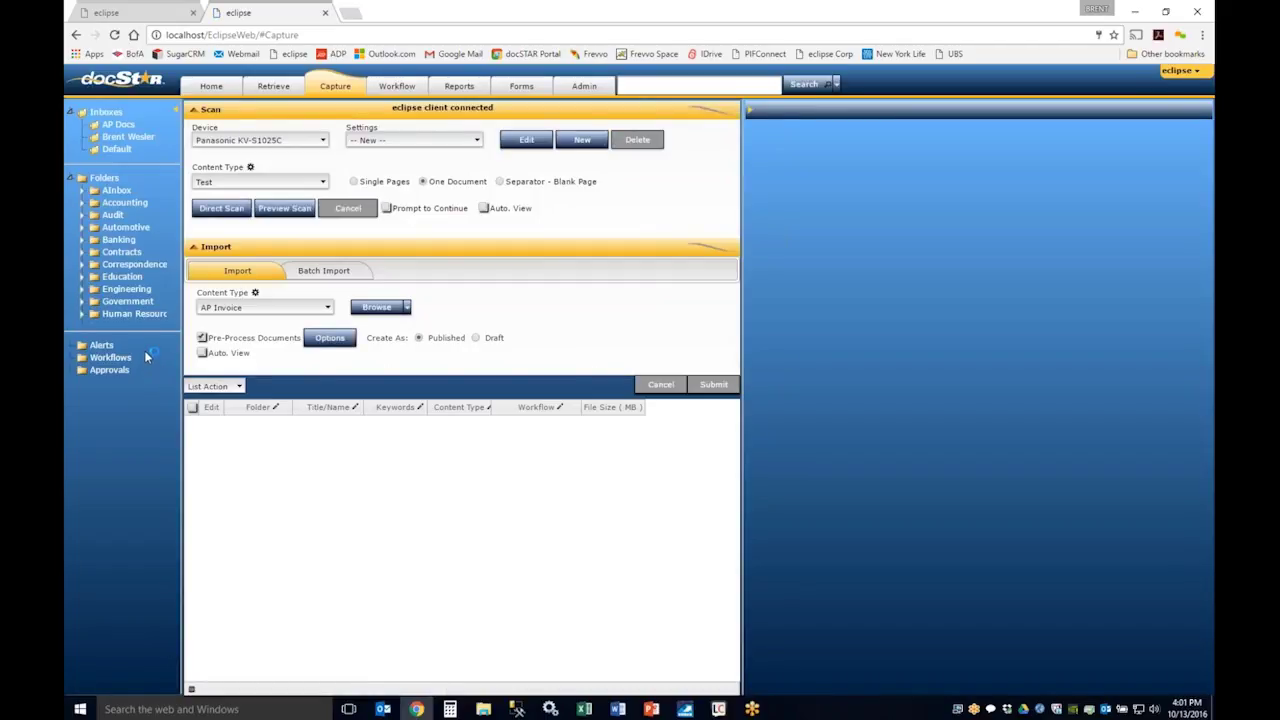
click(398, 88)
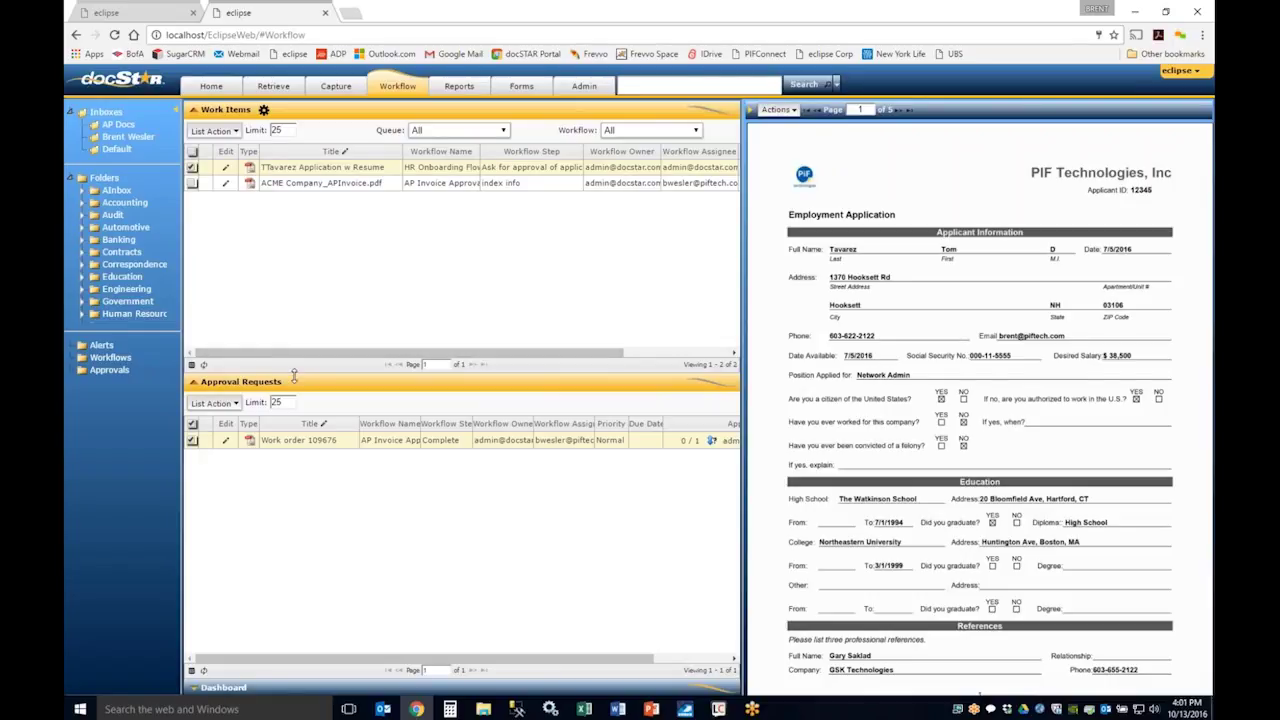
drag(295, 375, 295, 402)
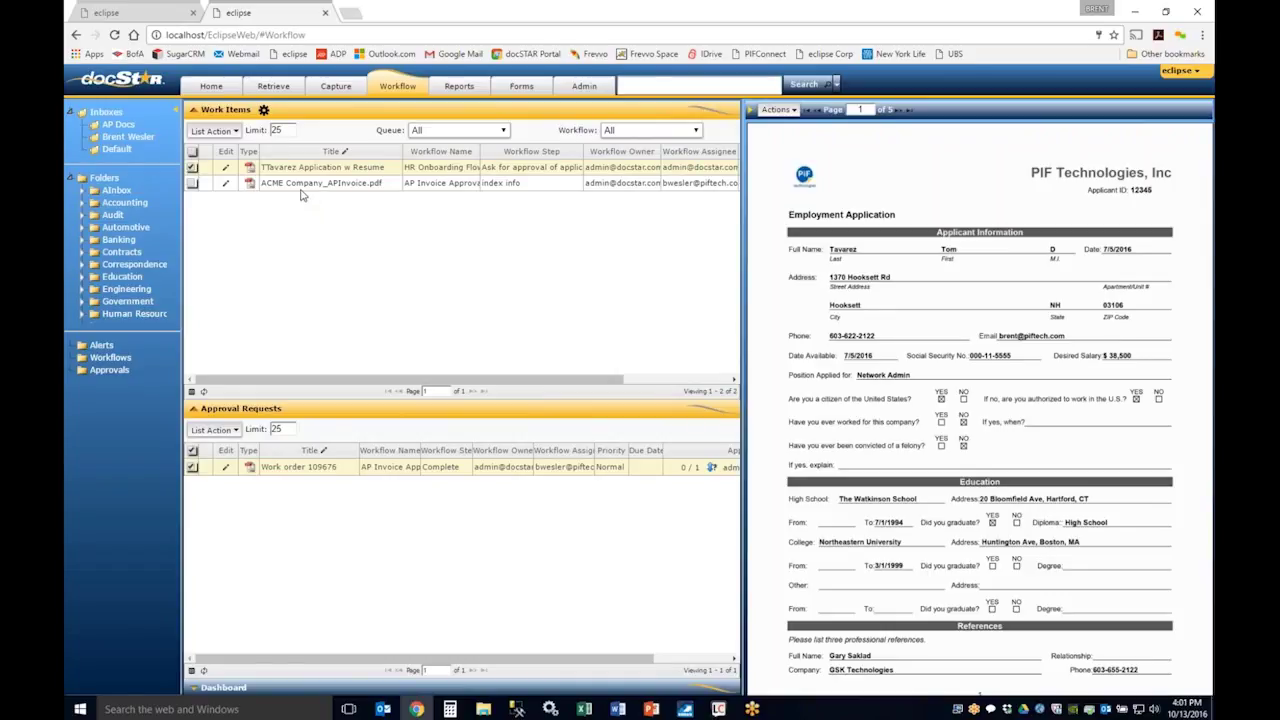
click(446, 133)
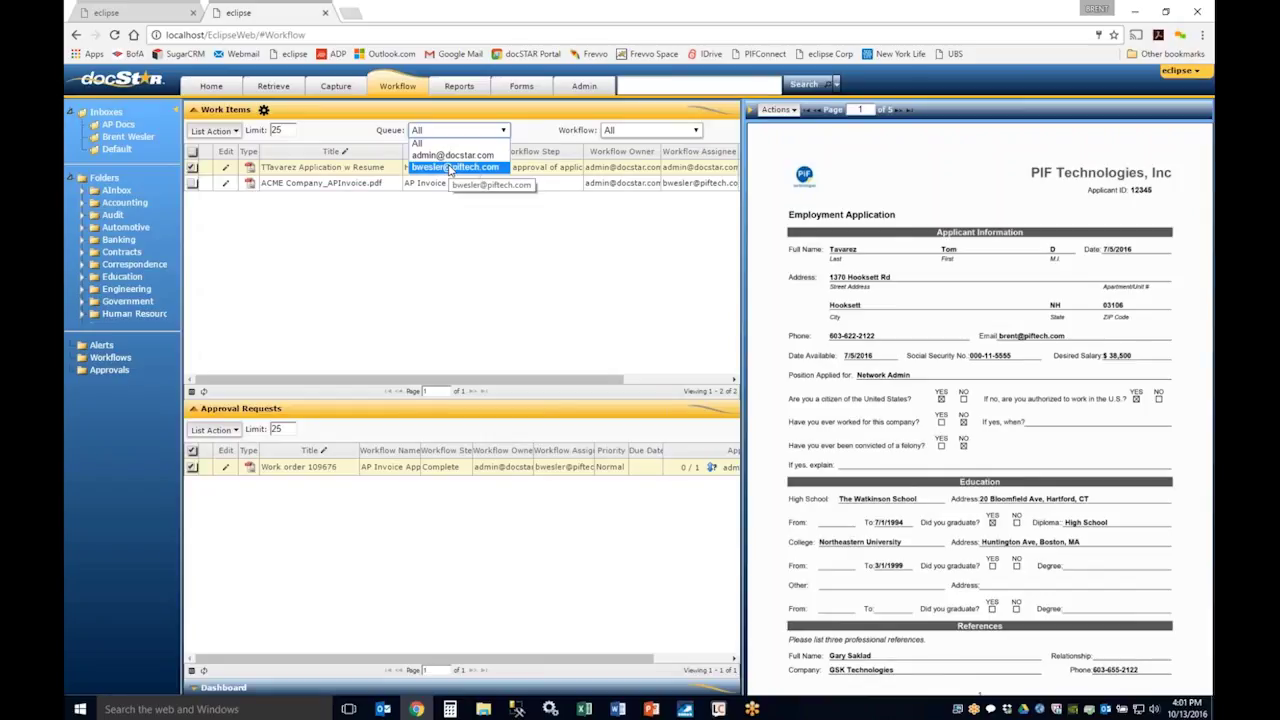
click(449, 167)
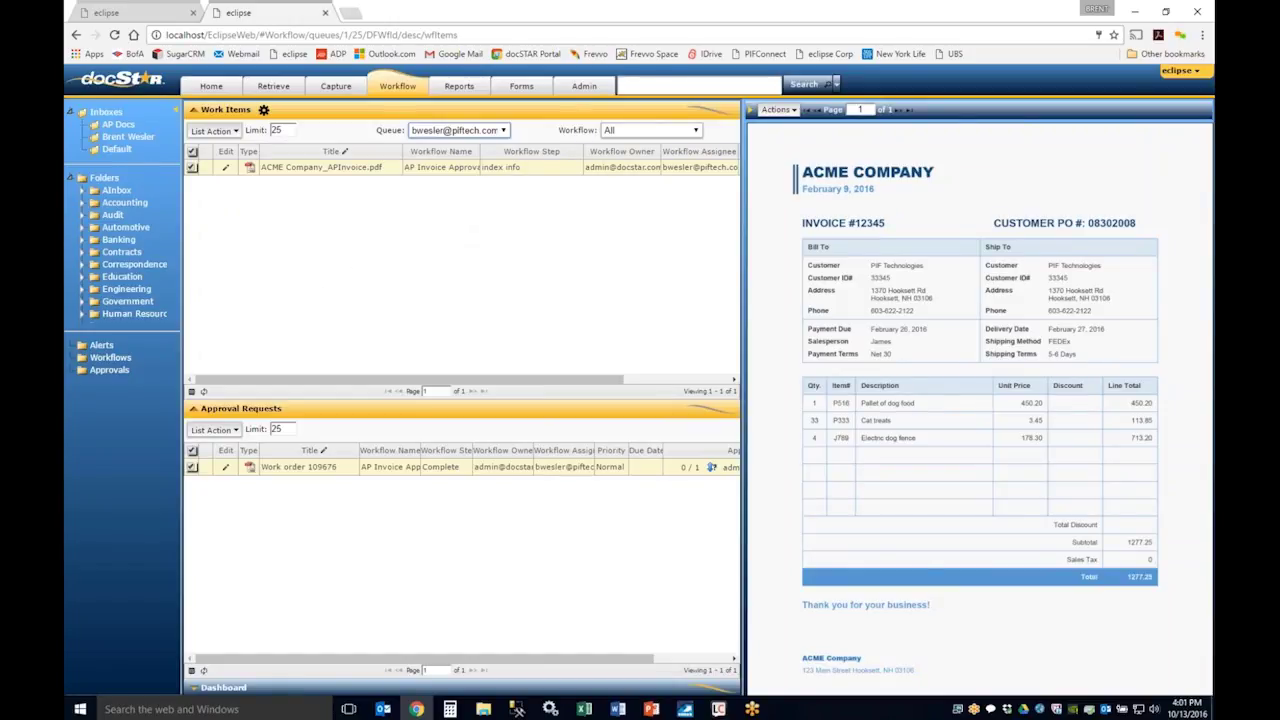
Filter the Work Items by the Auto by VIN workflow, switch to AP Invoice Approval, and restore All.
click(632, 132)
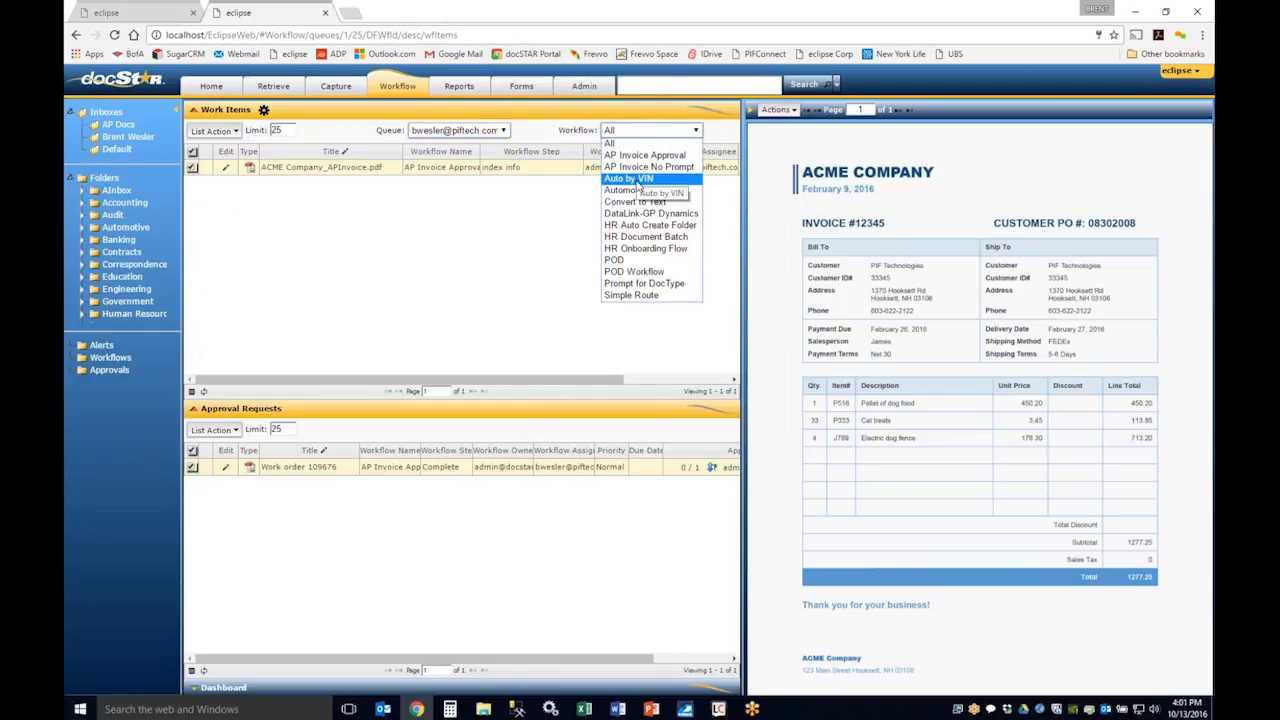
click(632, 179)
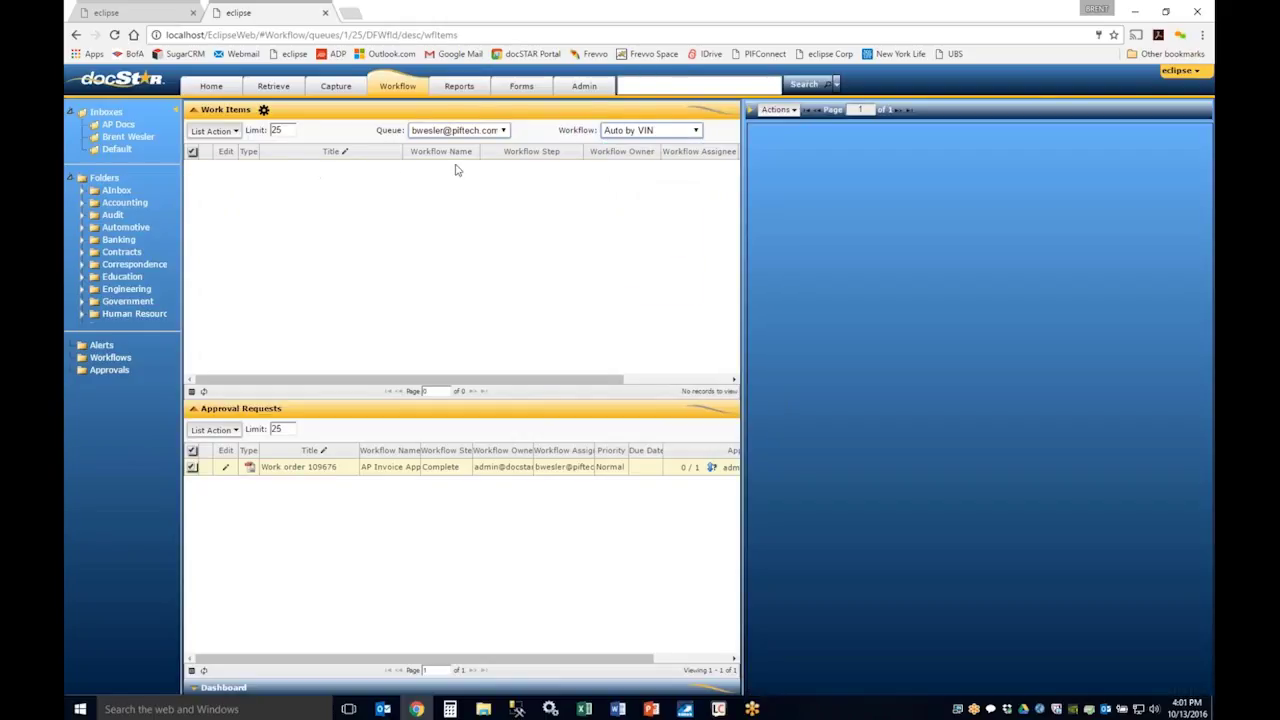
click(645, 135)
click(636, 156)
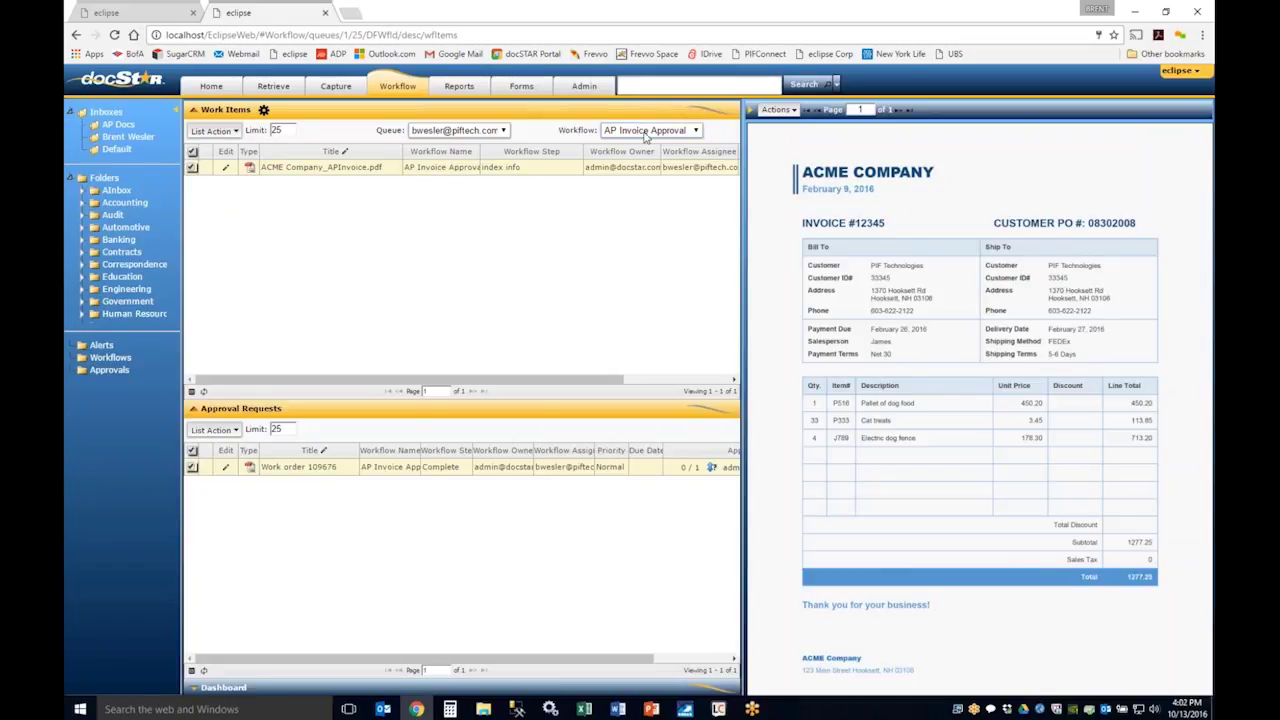
click(645, 134)
click(645, 143)
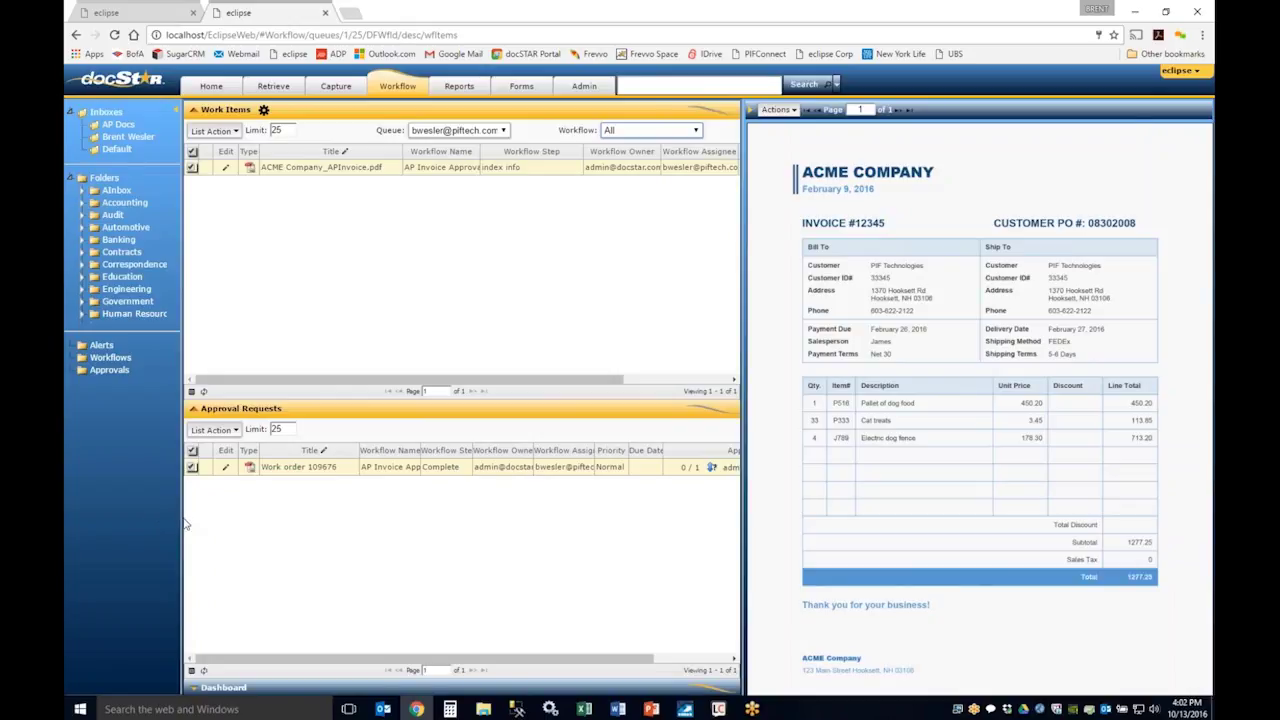
Widen the folder pane, expand and enlarge the Dashboard, and examine the piftech assignee's workflow breakdown.
drag(184, 523, 220, 518)
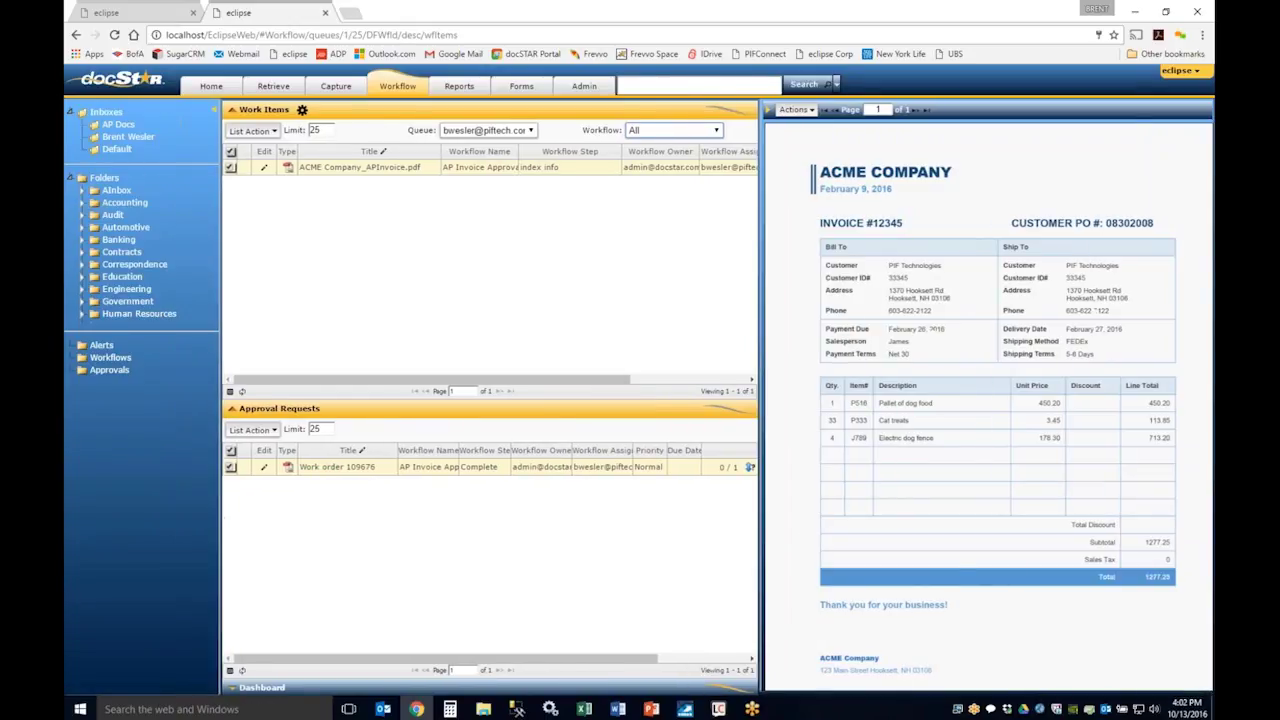
click(264, 689)
drag(276, 396, 290, 262)
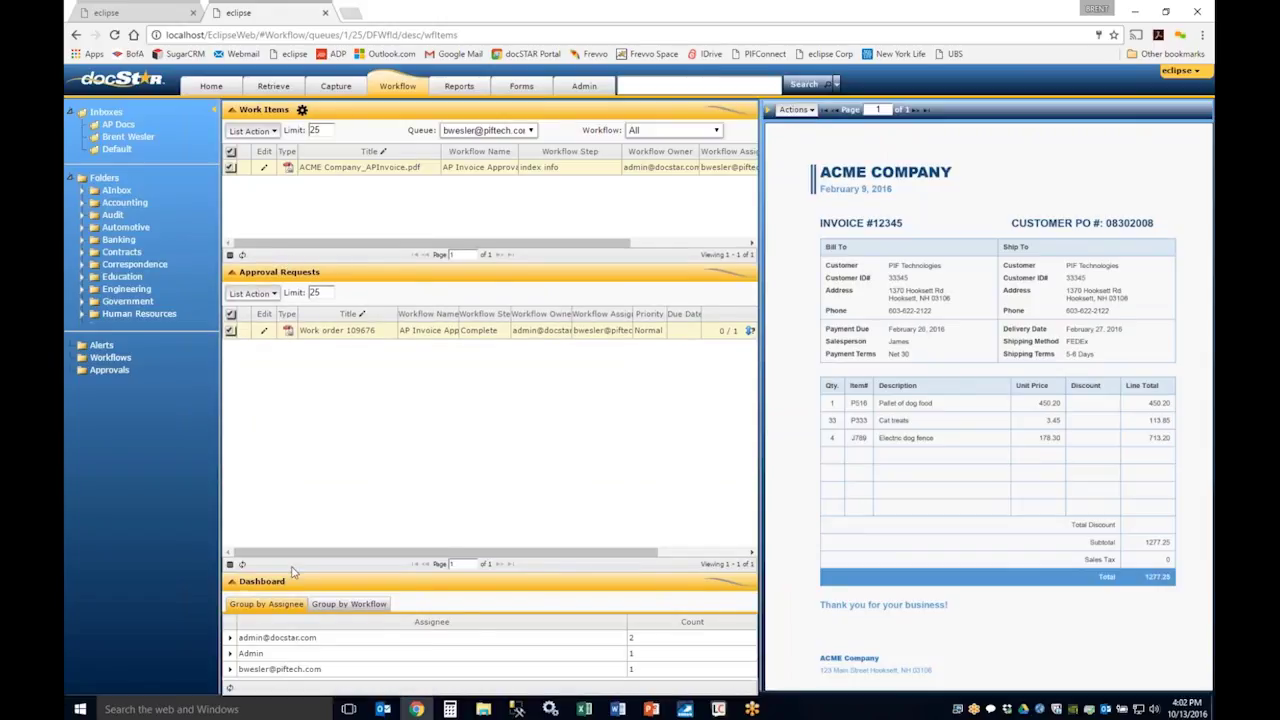
drag(293, 571, 312, 484)
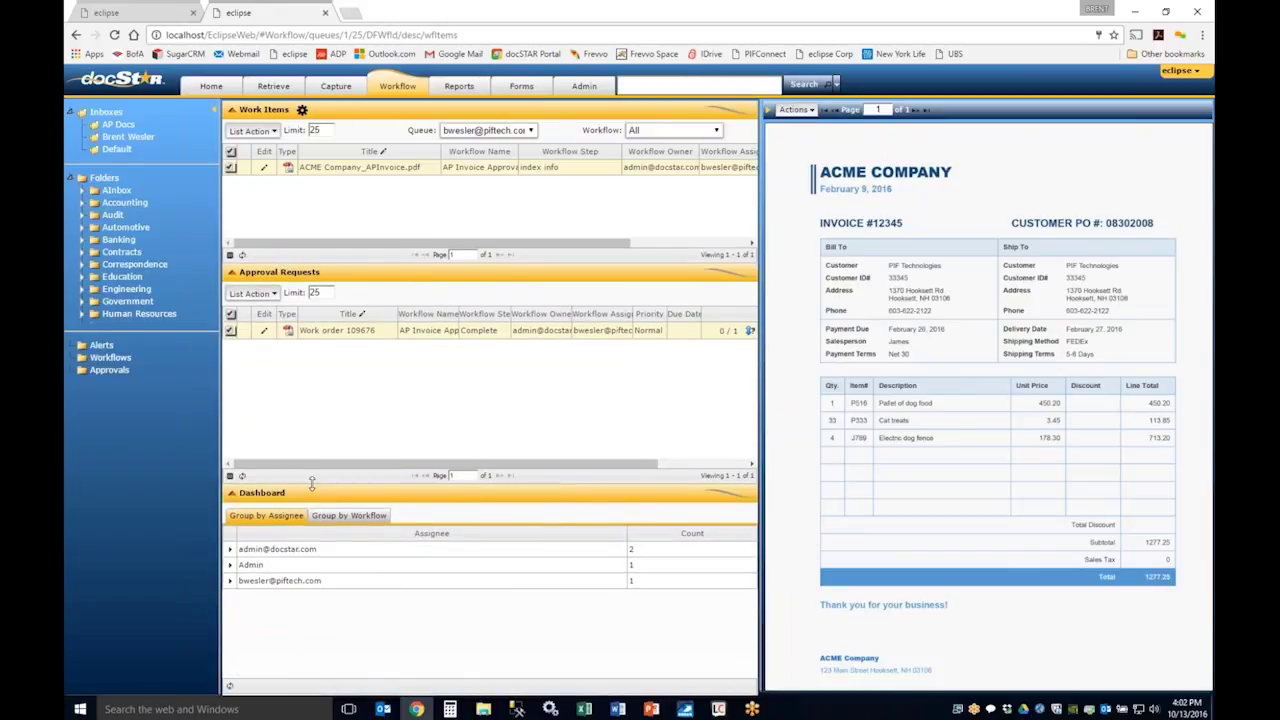
click(229, 580)
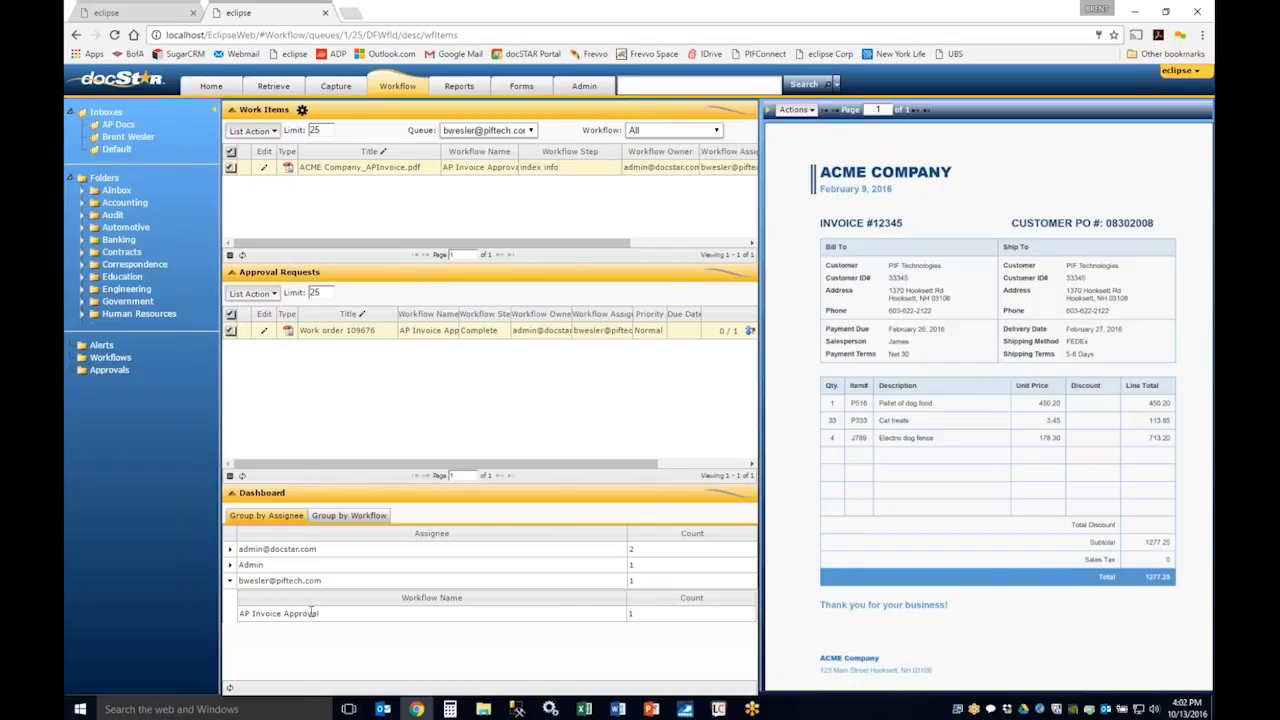
Collapse the Dashboard, then enlarge and refresh the Work Items list.
click(232, 494)
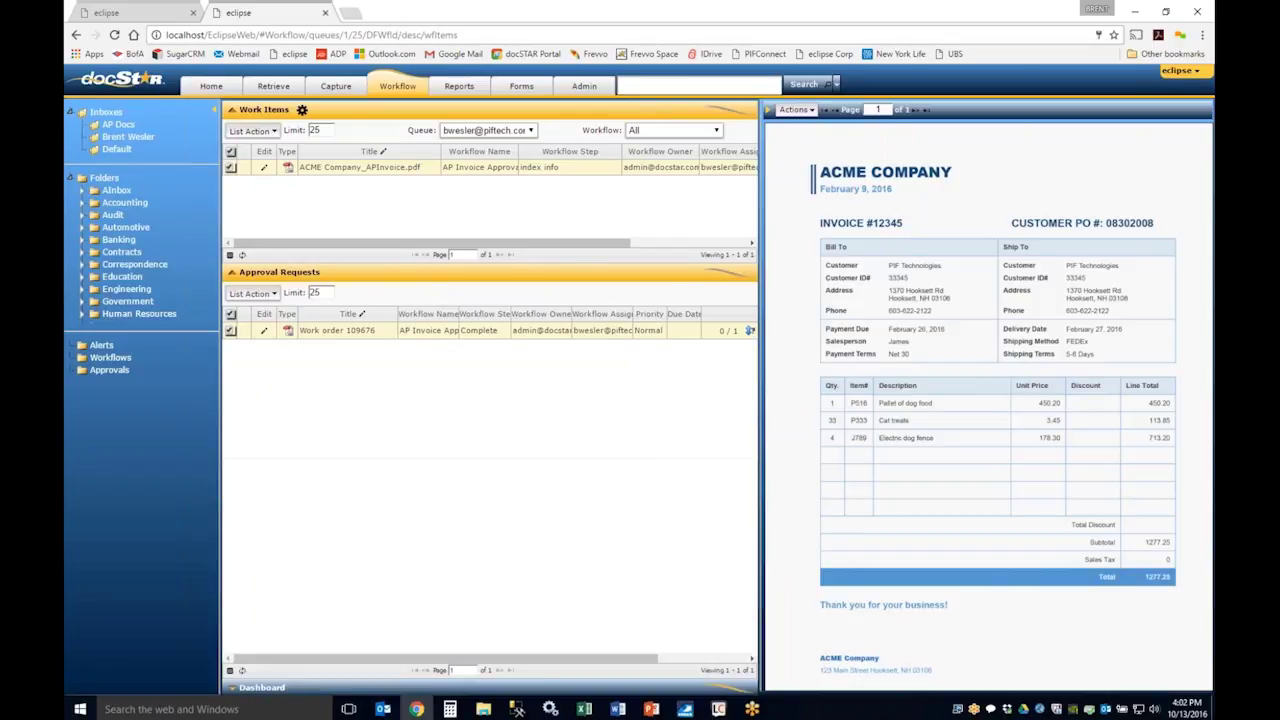
drag(305, 262, 311, 426)
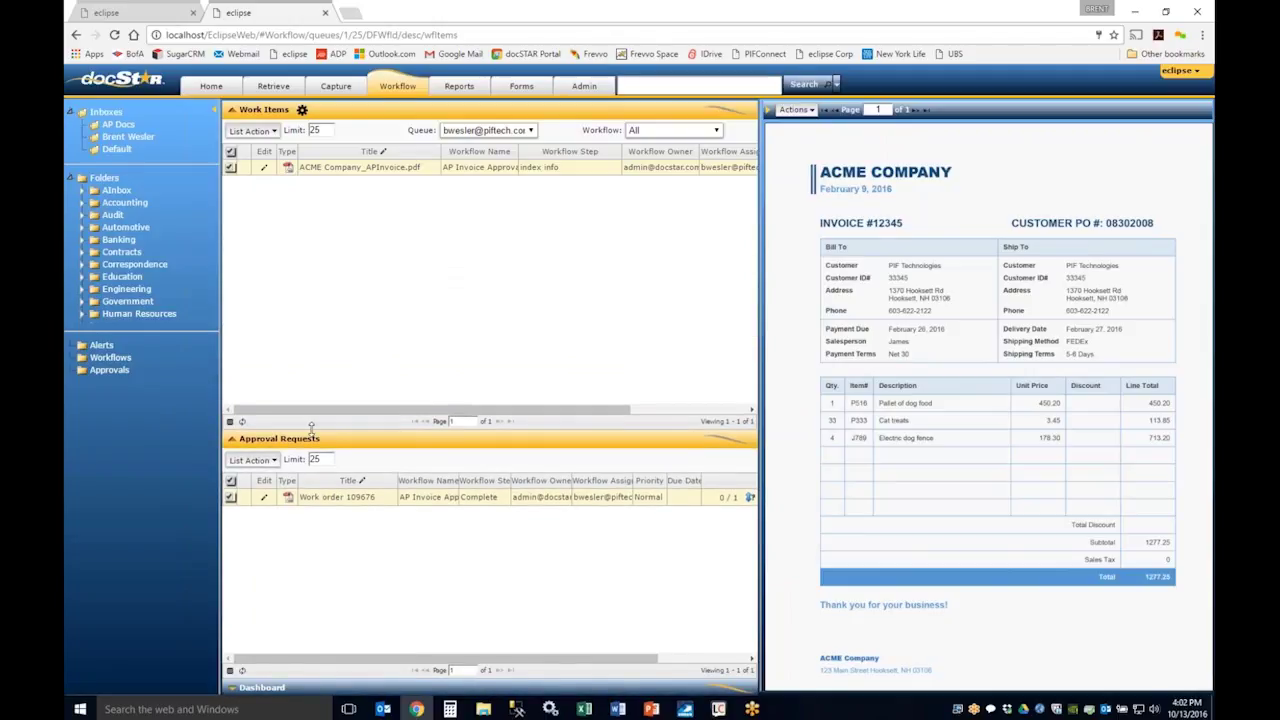
click(242, 422)
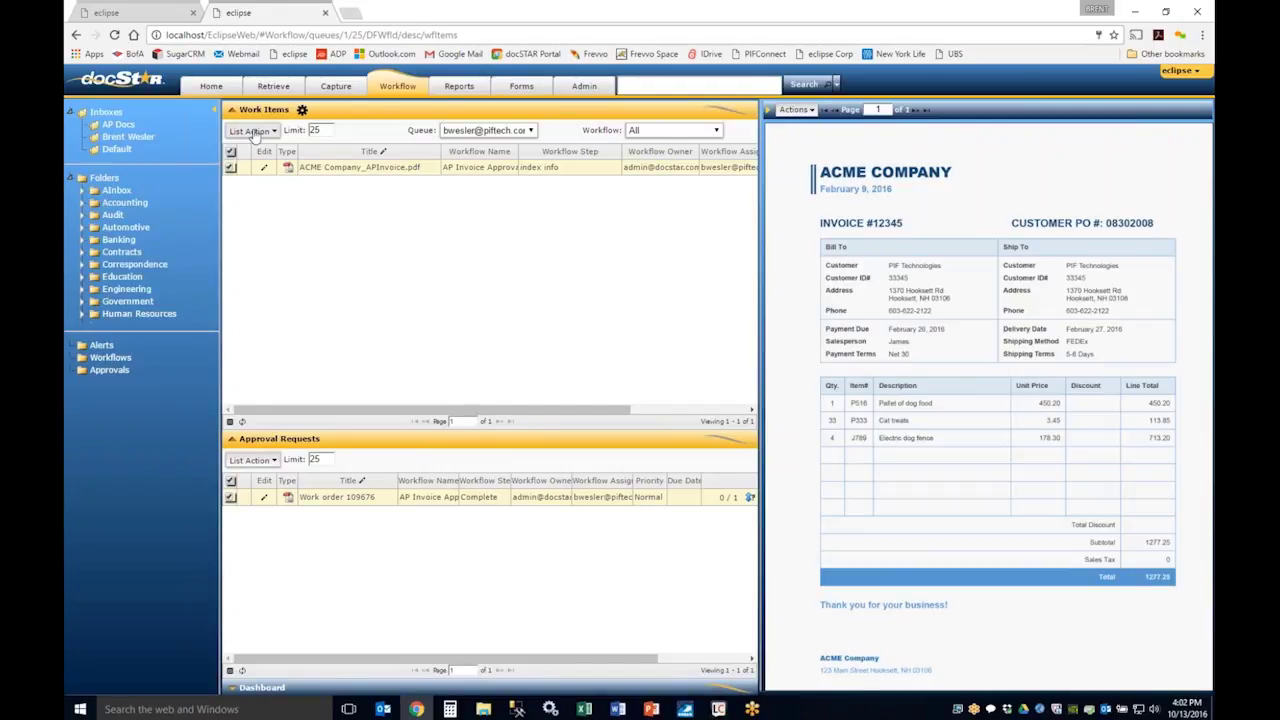
Check the document actions, view ACME Company_APInvoice.pdf from the Work Items list, and return to the Workflow page.
click(795, 110)
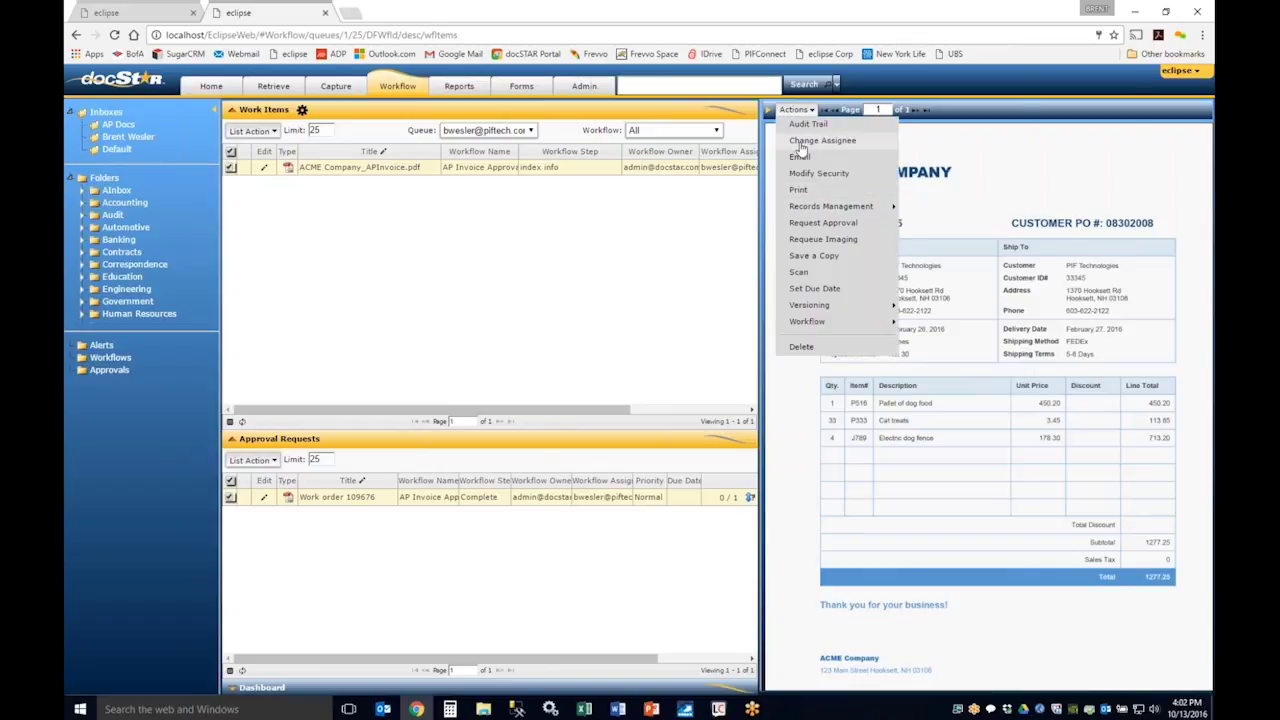
click(965, 157)
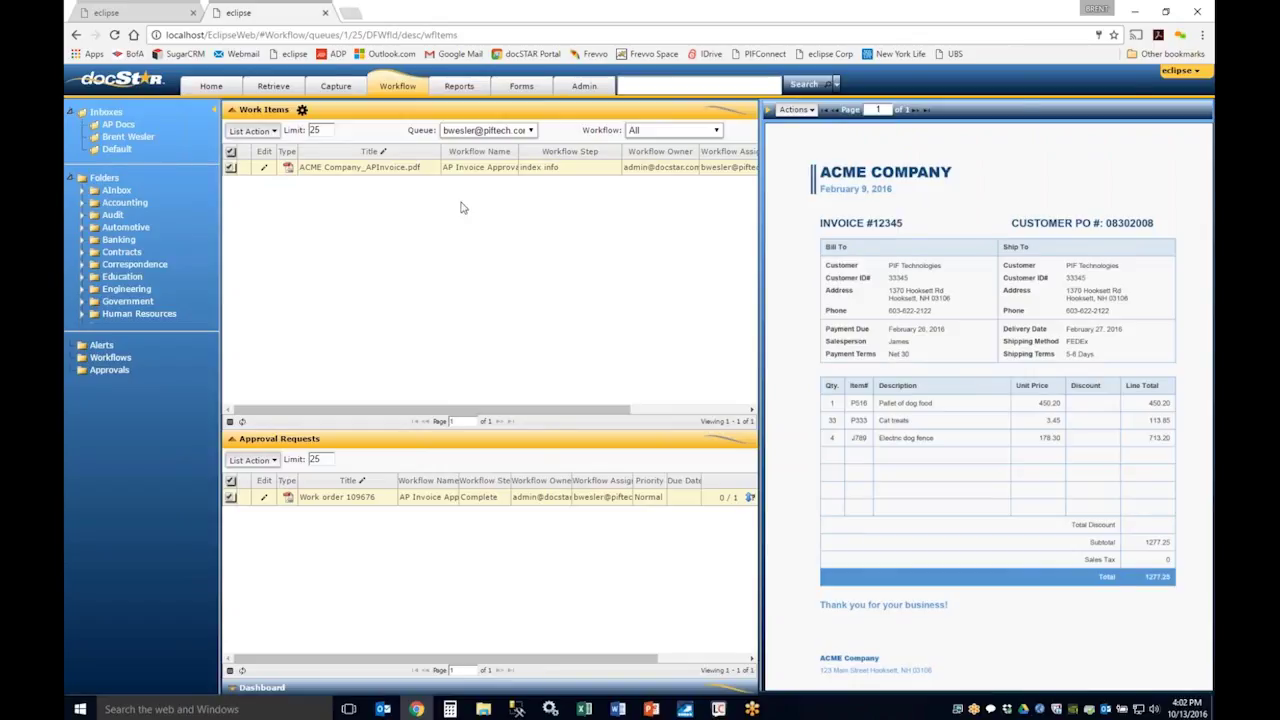
click(272, 134)
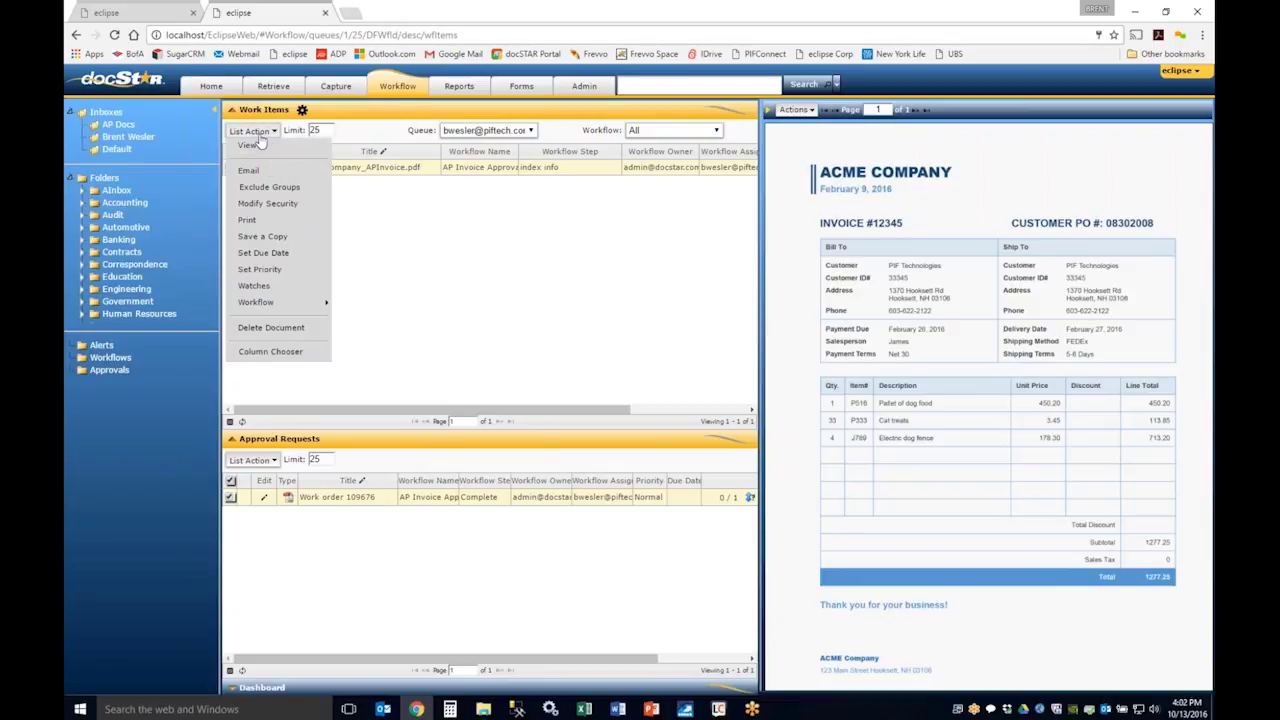
click(295, 146)
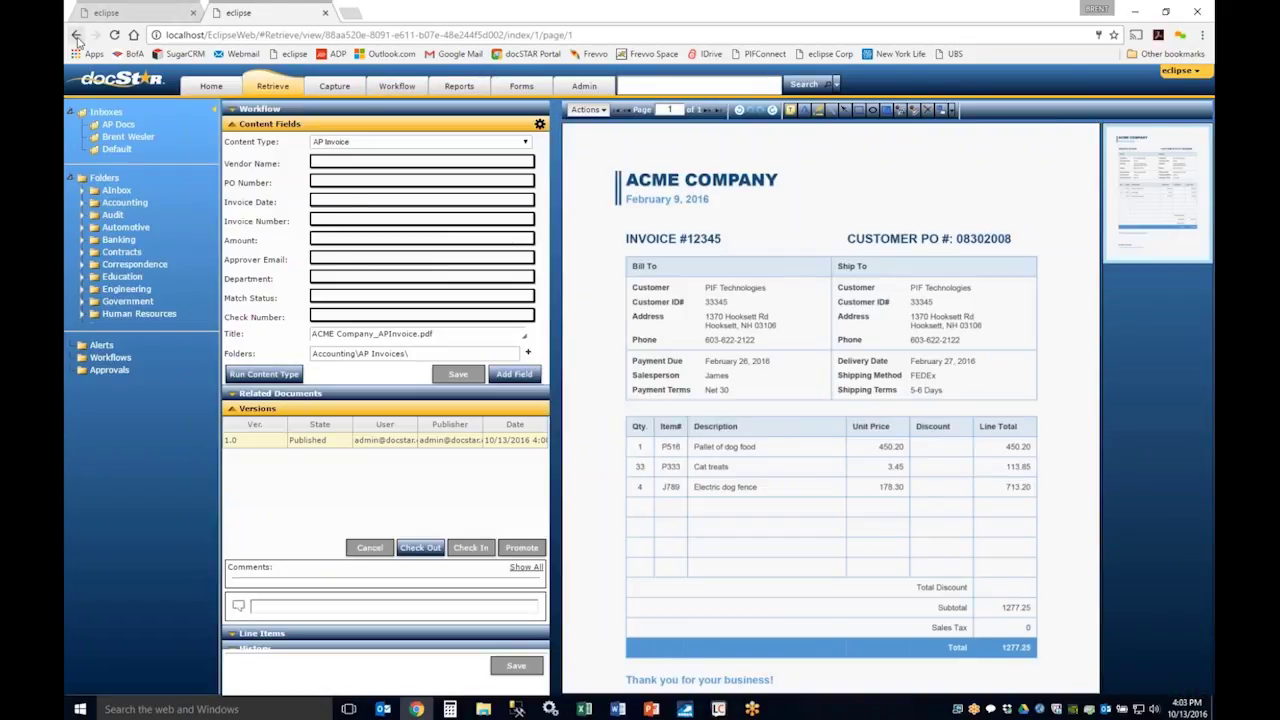
click(397, 86)
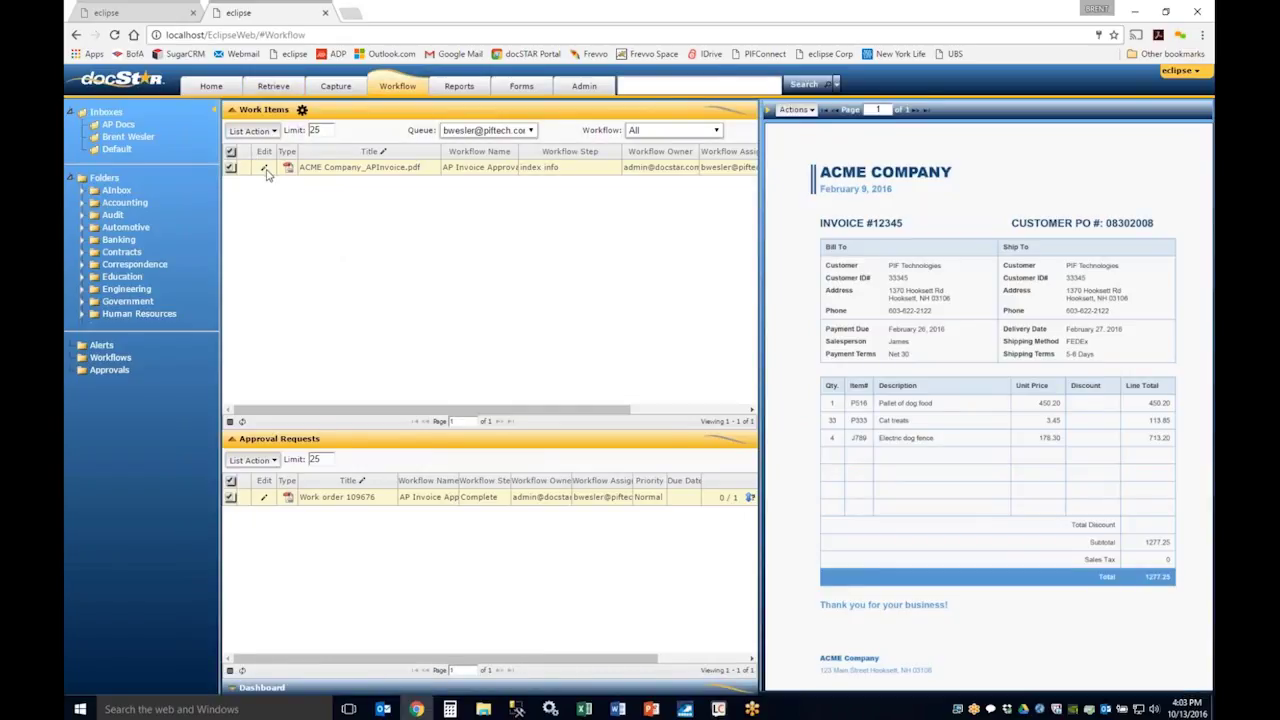
Shorten the work item's title to APInvoice.pdf and save it.
click(265, 170)
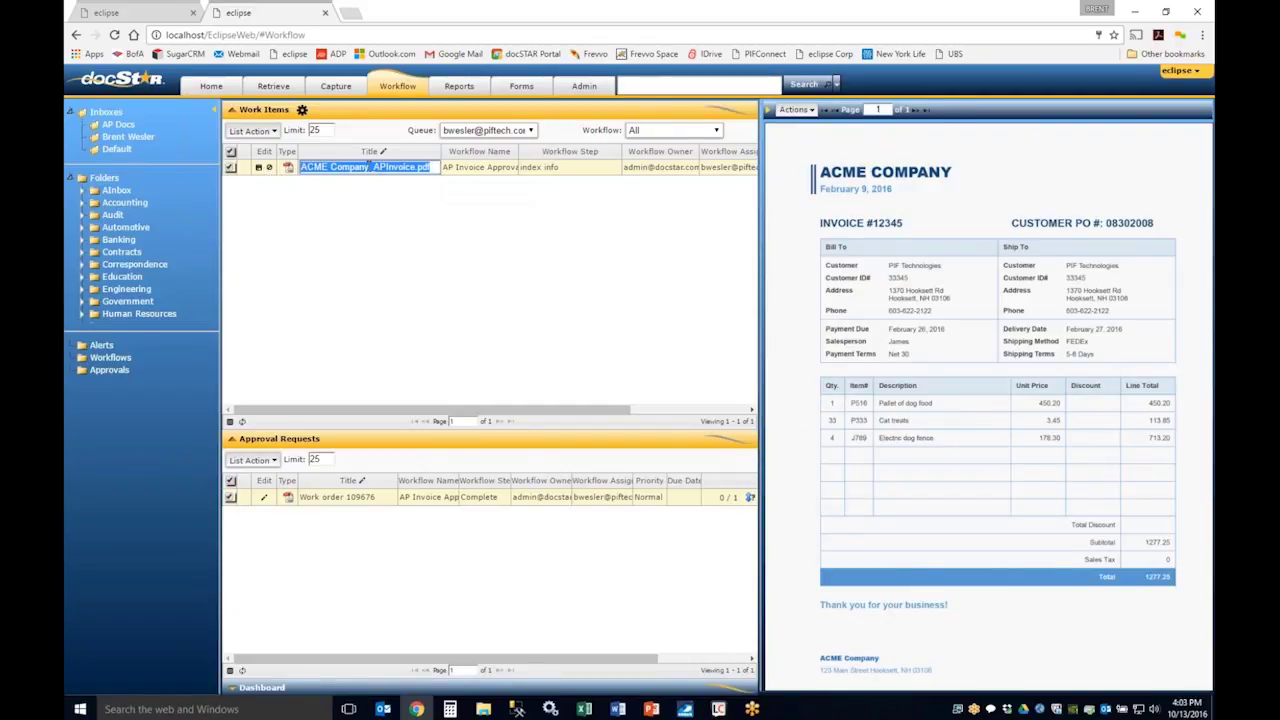
click(303, 168)
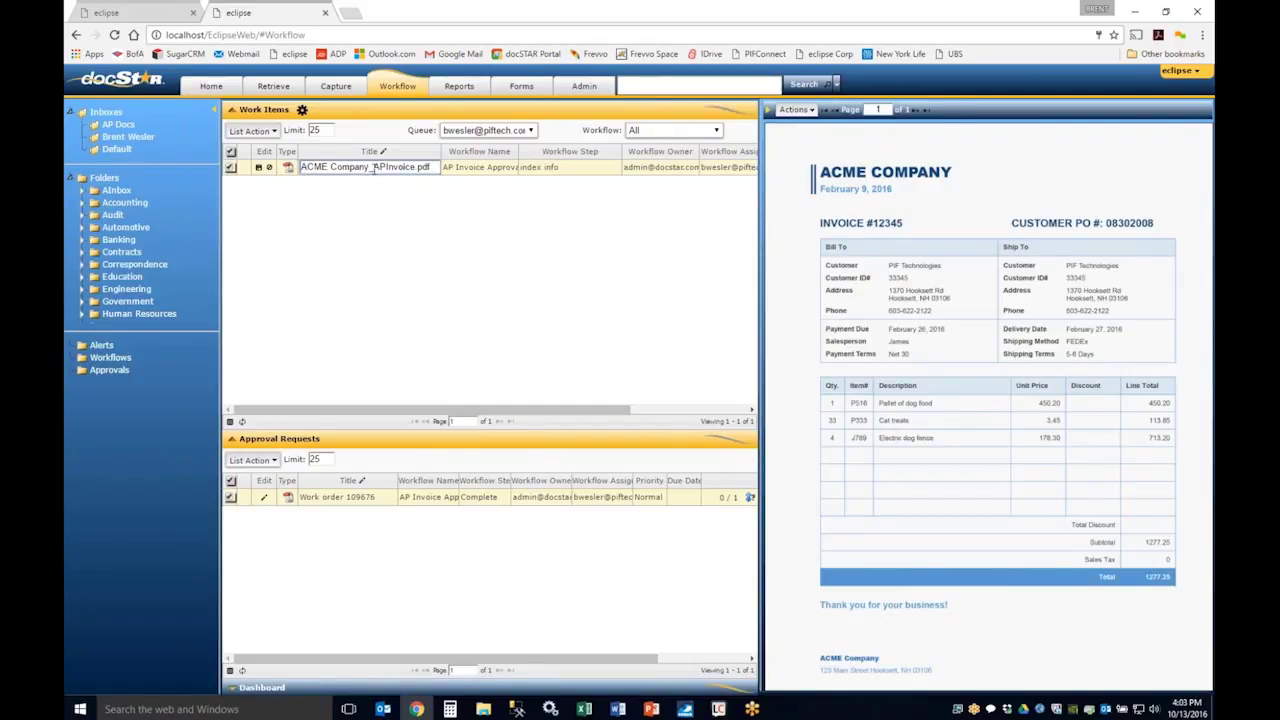
drag(374, 168, 268, 167)
key(BackSpace)
click(258, 168)
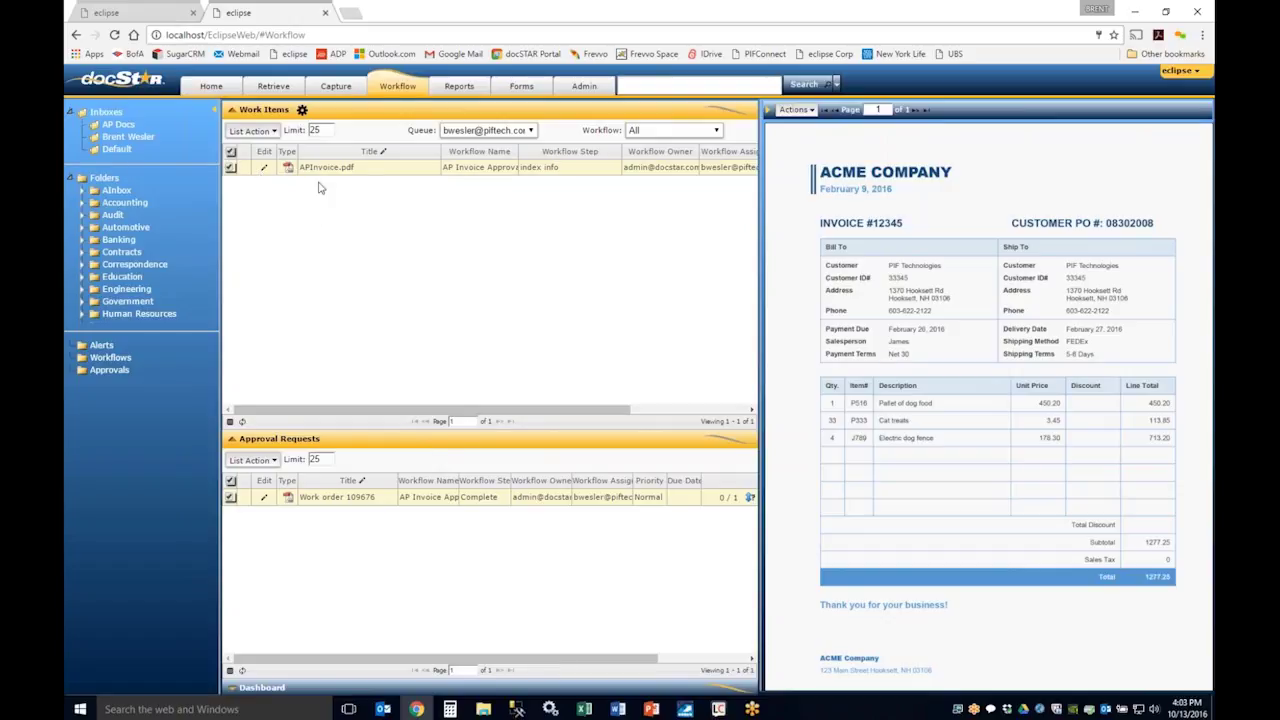
Examine the email sending options and the Modify Security settings of APInvoice.pdf, leaving both dialogs without sending or saving.
click(262, 131)
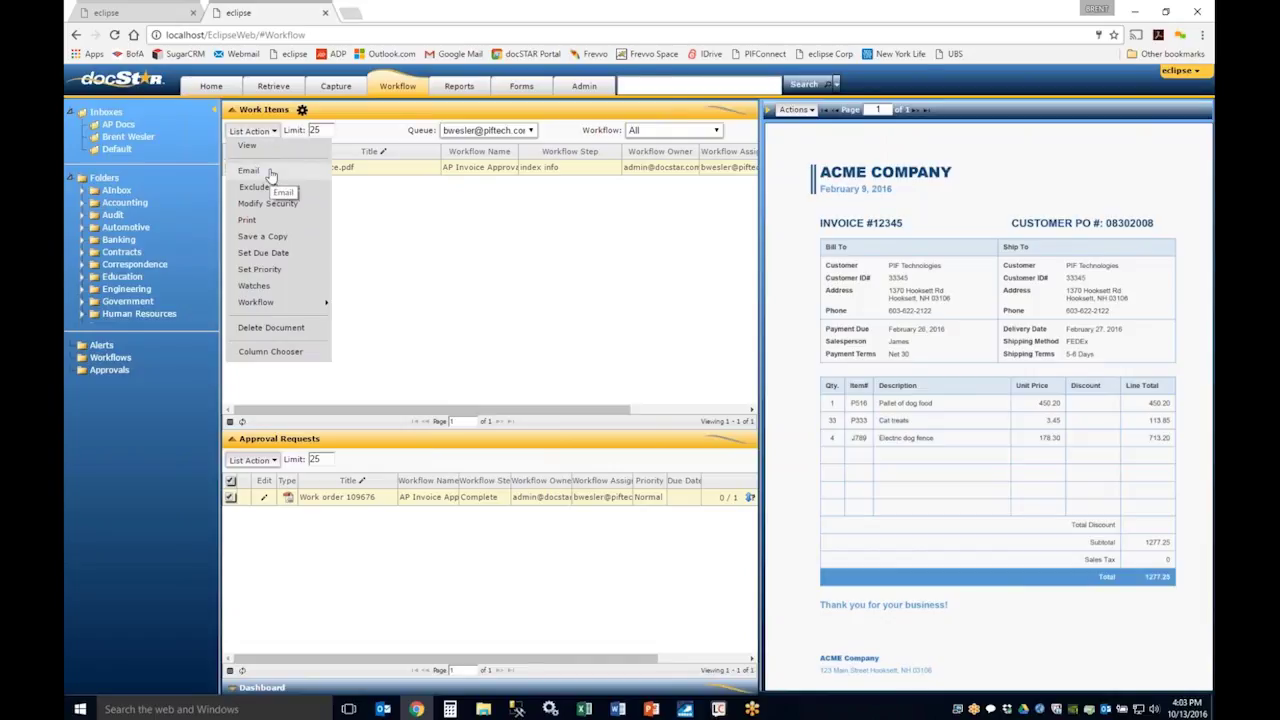
click(270, 187)
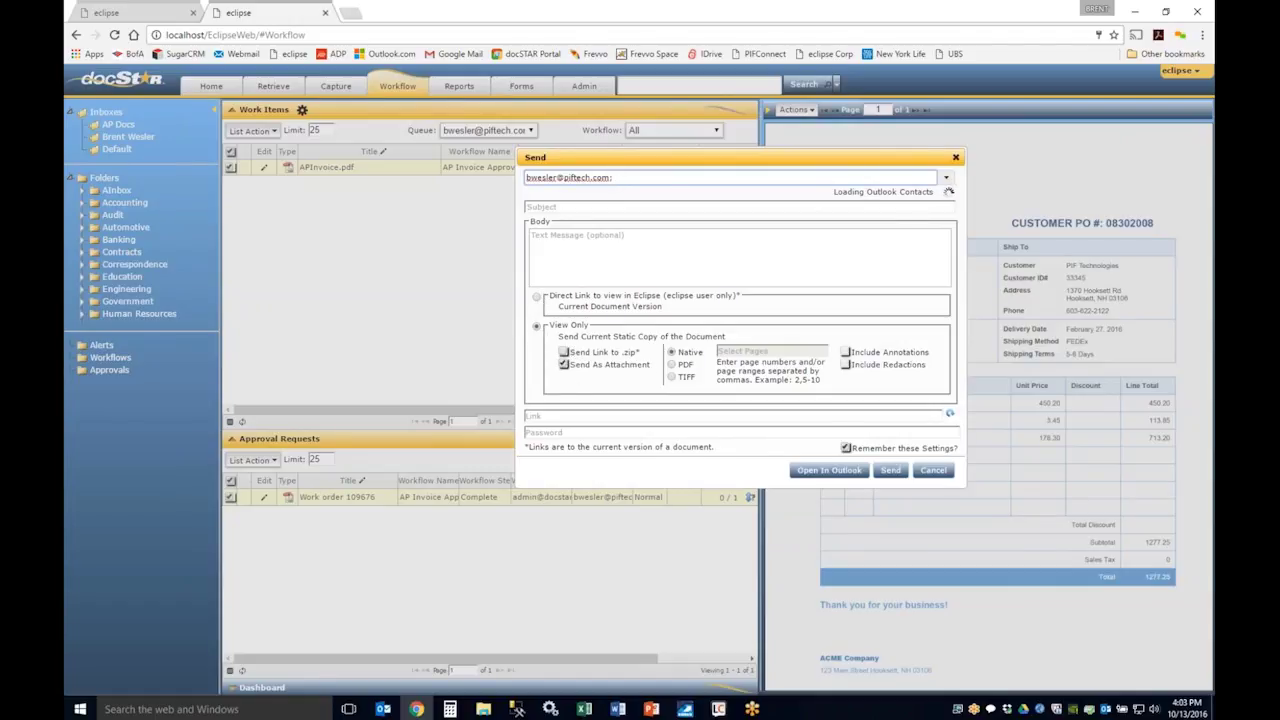
click(932, 471)
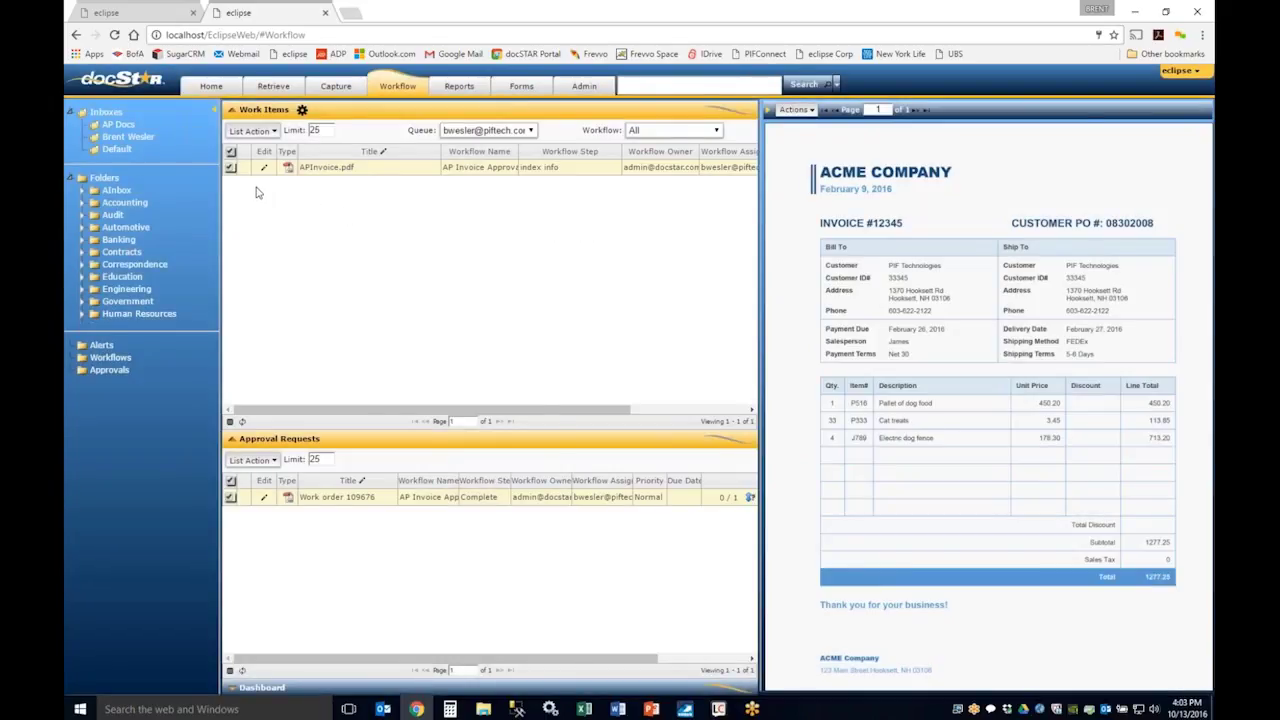
click(256, 131)
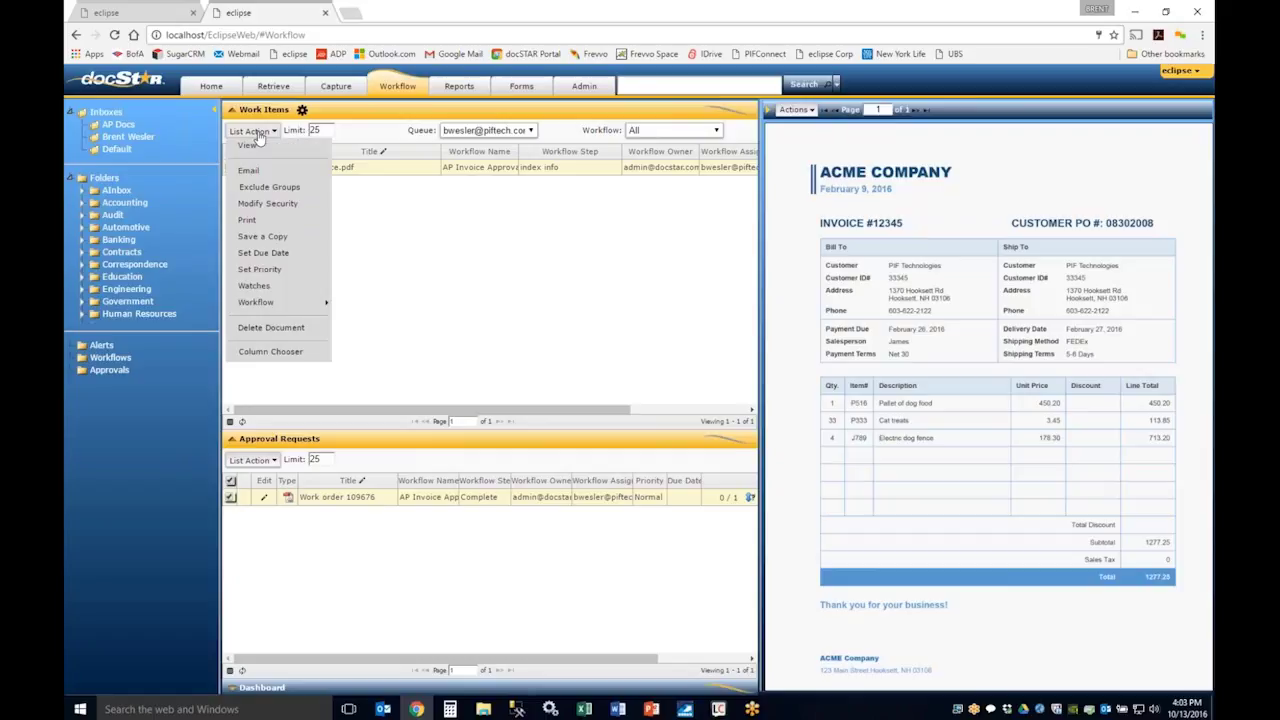
click(268, 204)
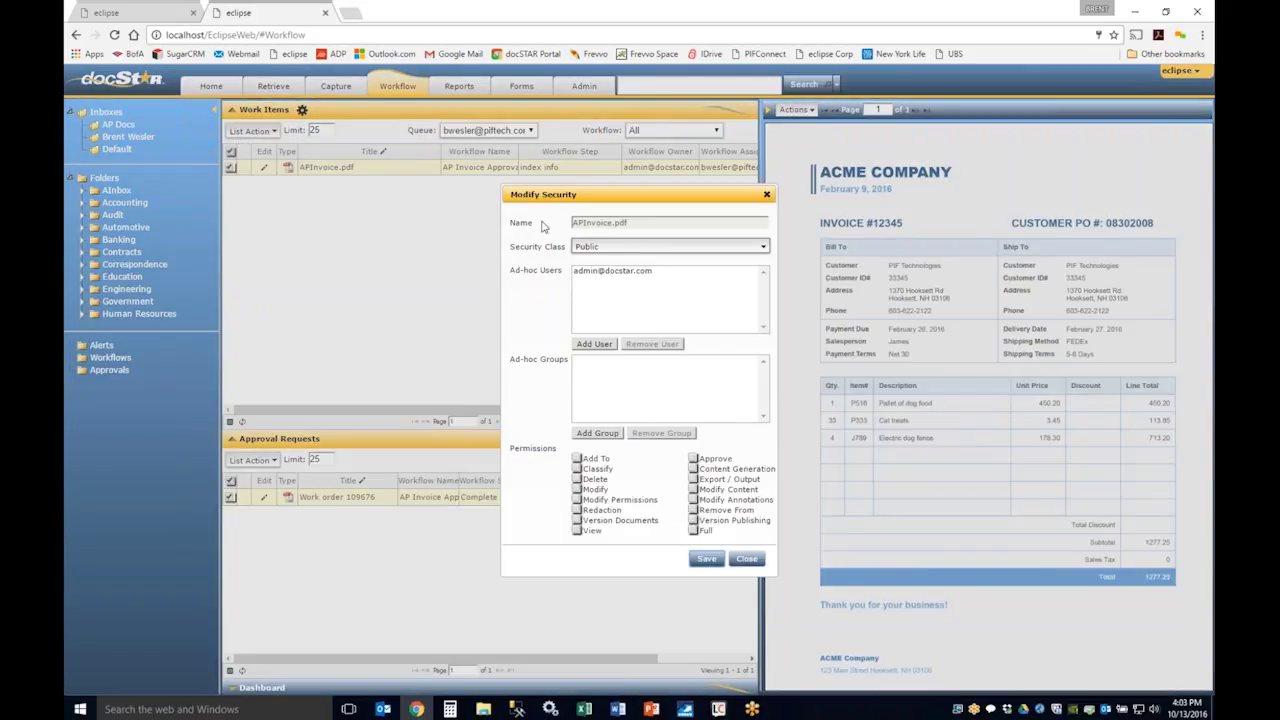
click(747, 558)
Examine the Set Due Date and Modify Watches options for the Work Items list and close both dialogs.
click(254, 131)
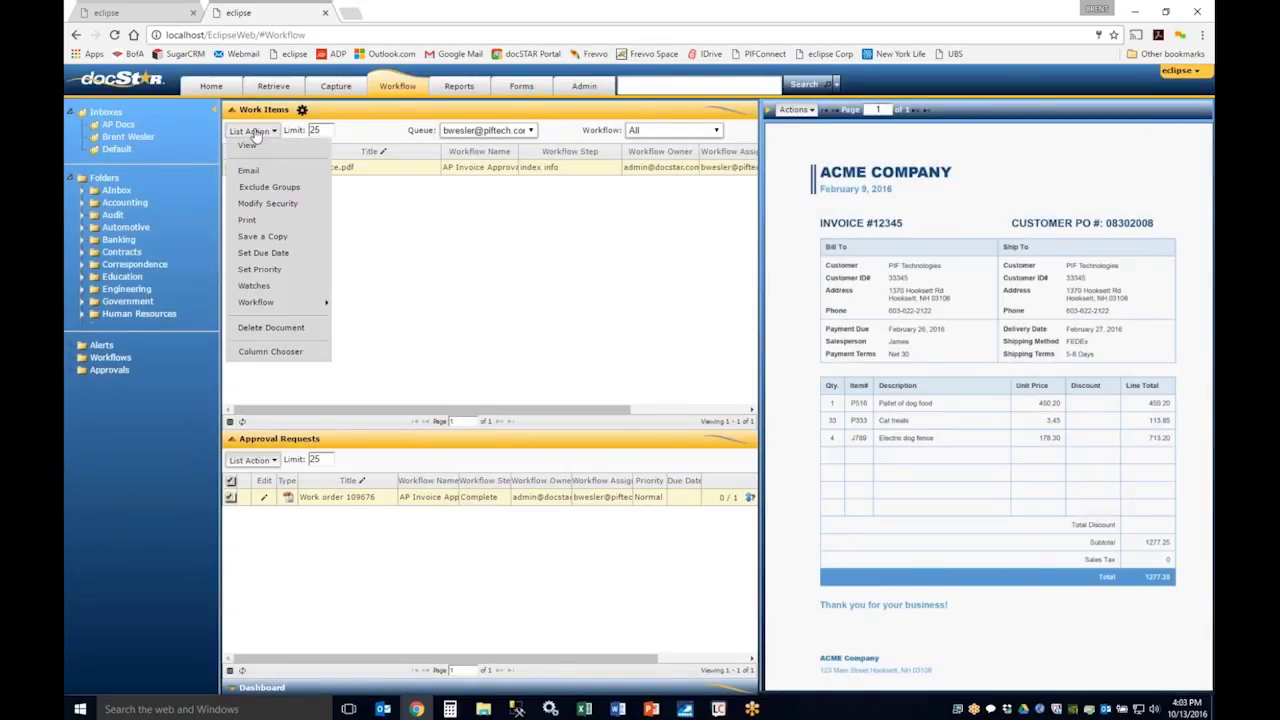
click(285, 254)
drag(615, 347, 500, 323)
click(592, 370)
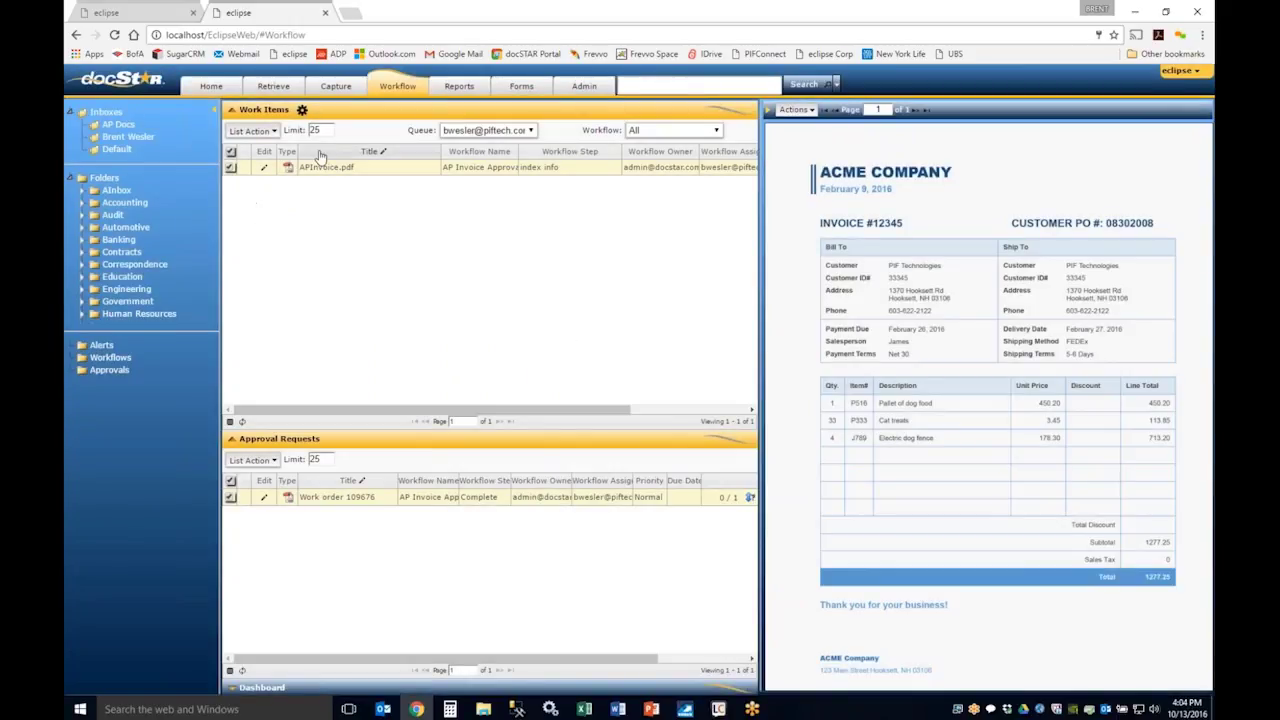
click(252, 131)
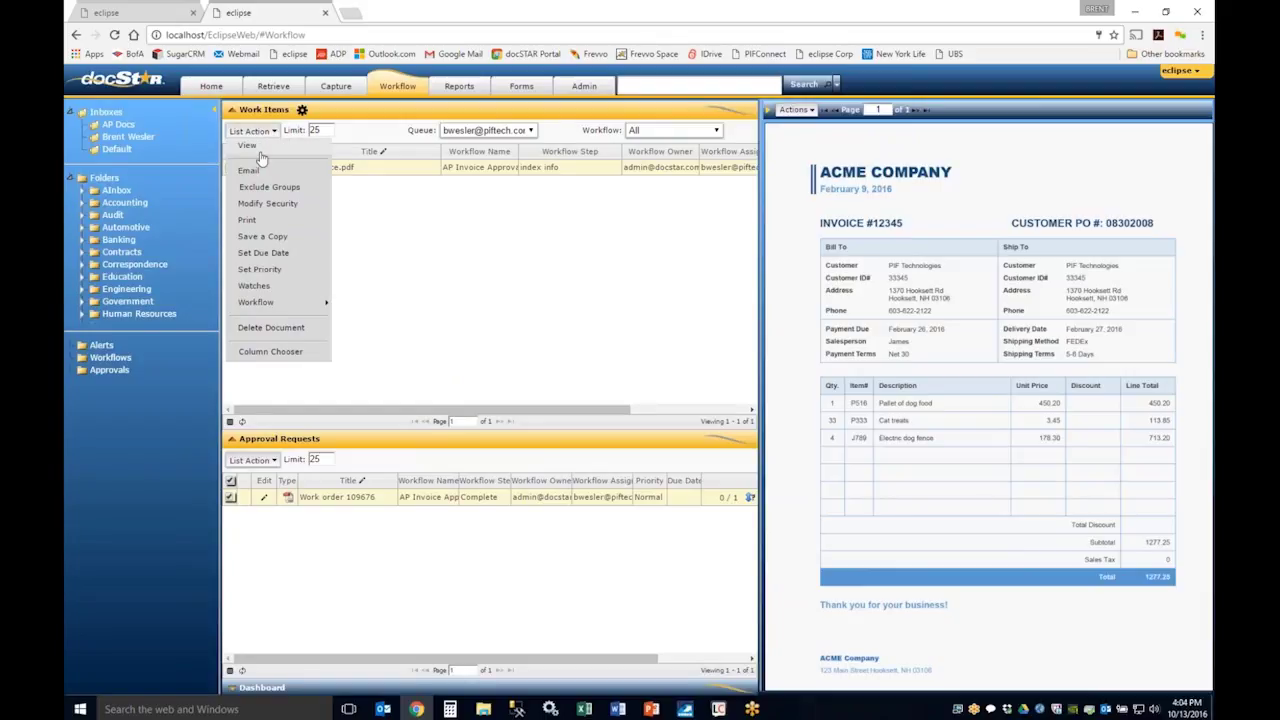
click(275, 287)
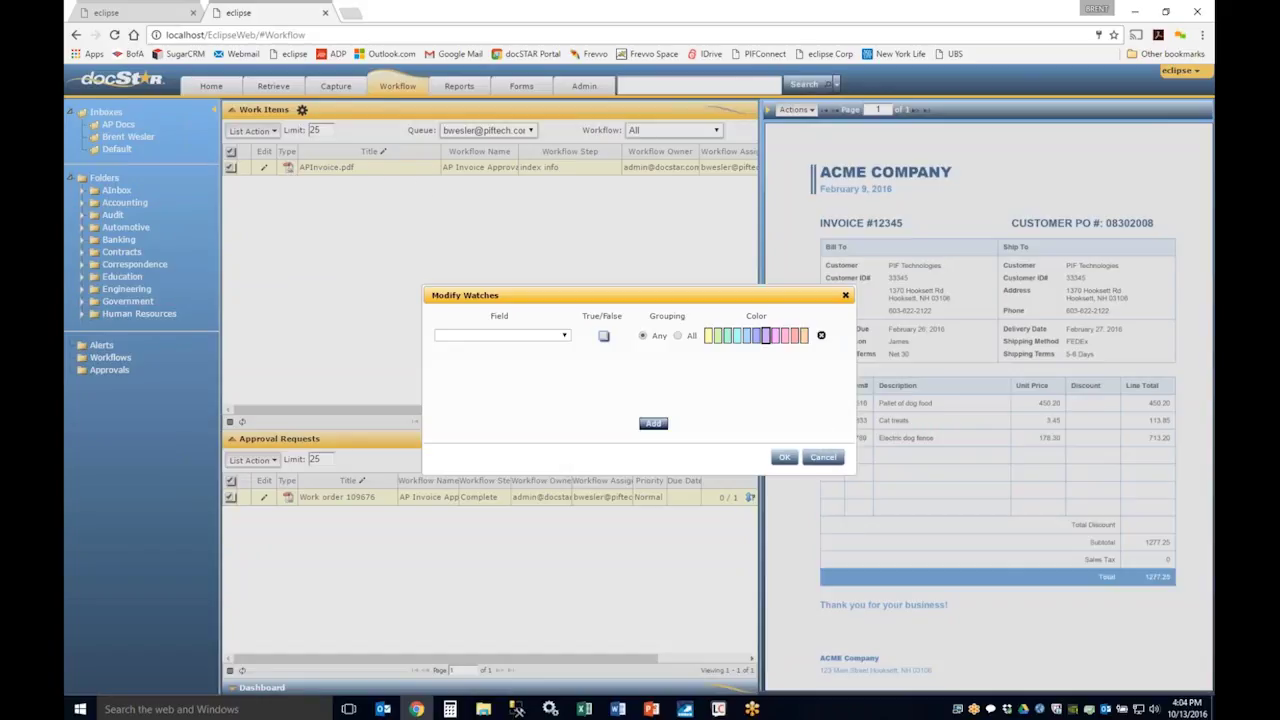
click(824, 458)
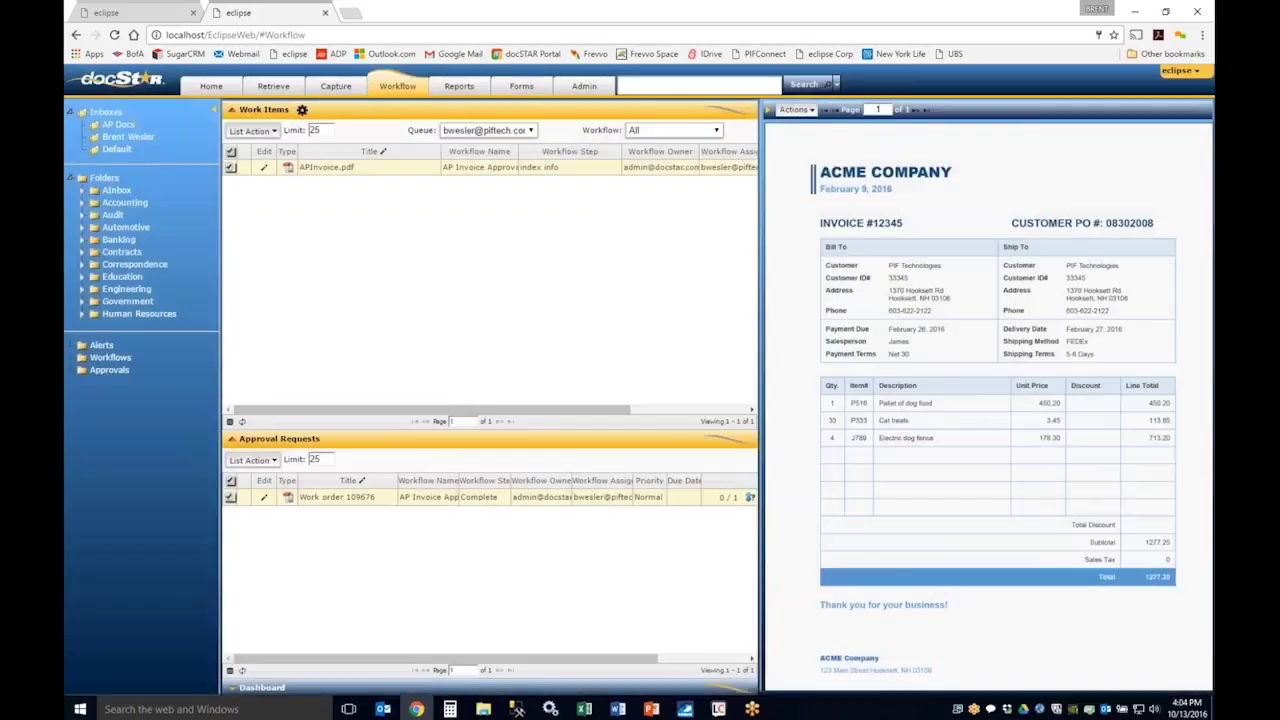
Choose the docstar admin account as the new workflow assignee for APInvoice.pdf, and cancel the reassignment.
click(262, 134)
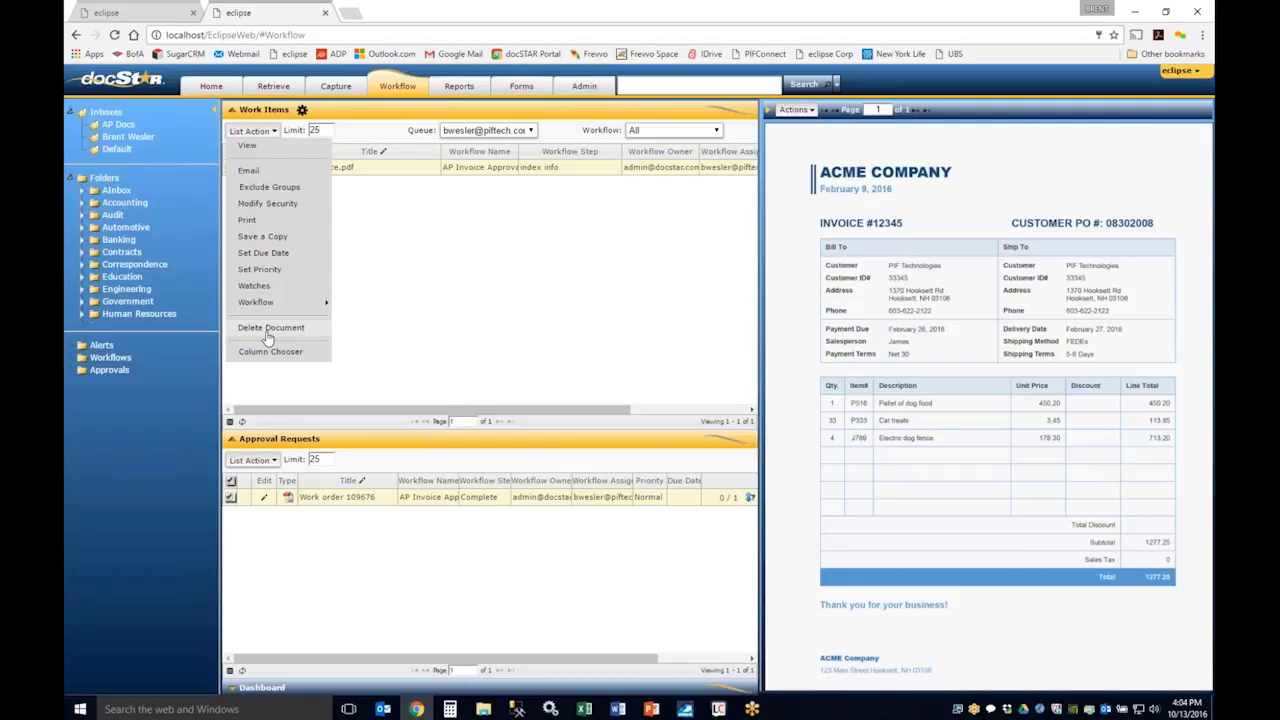
mouse_move(272, 306)
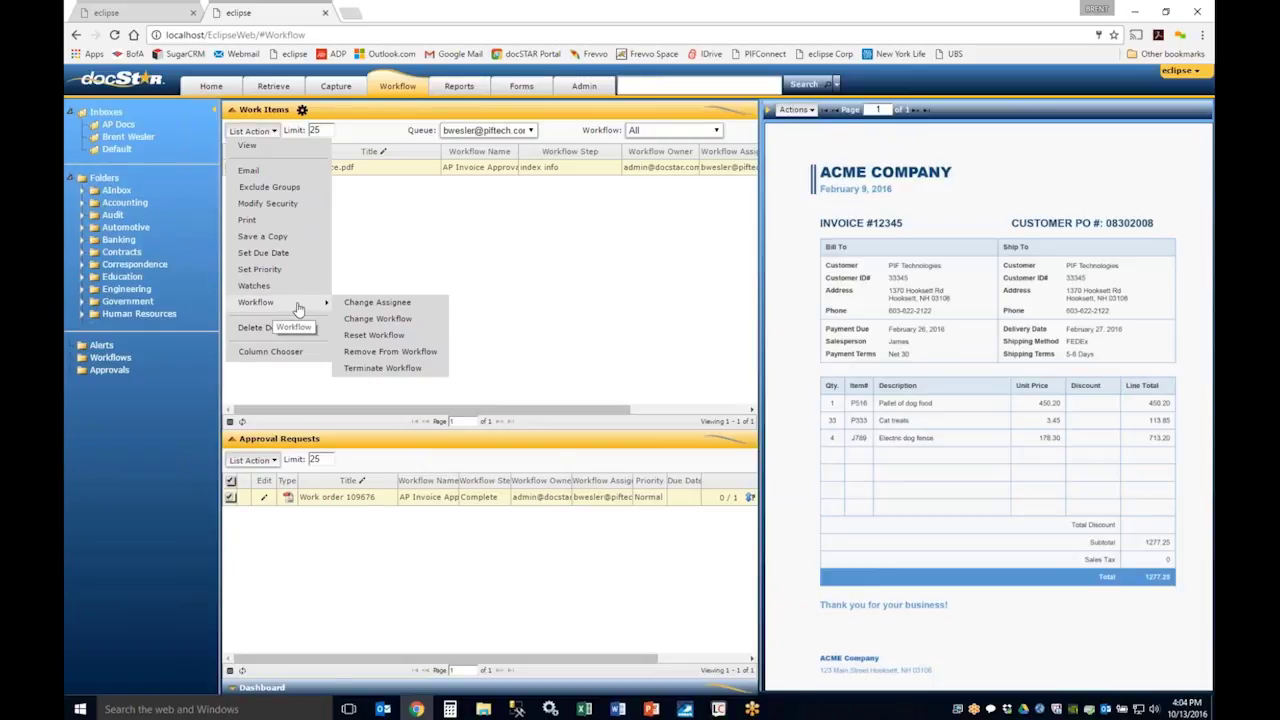
click(377, 303)
double_click(600, 365)
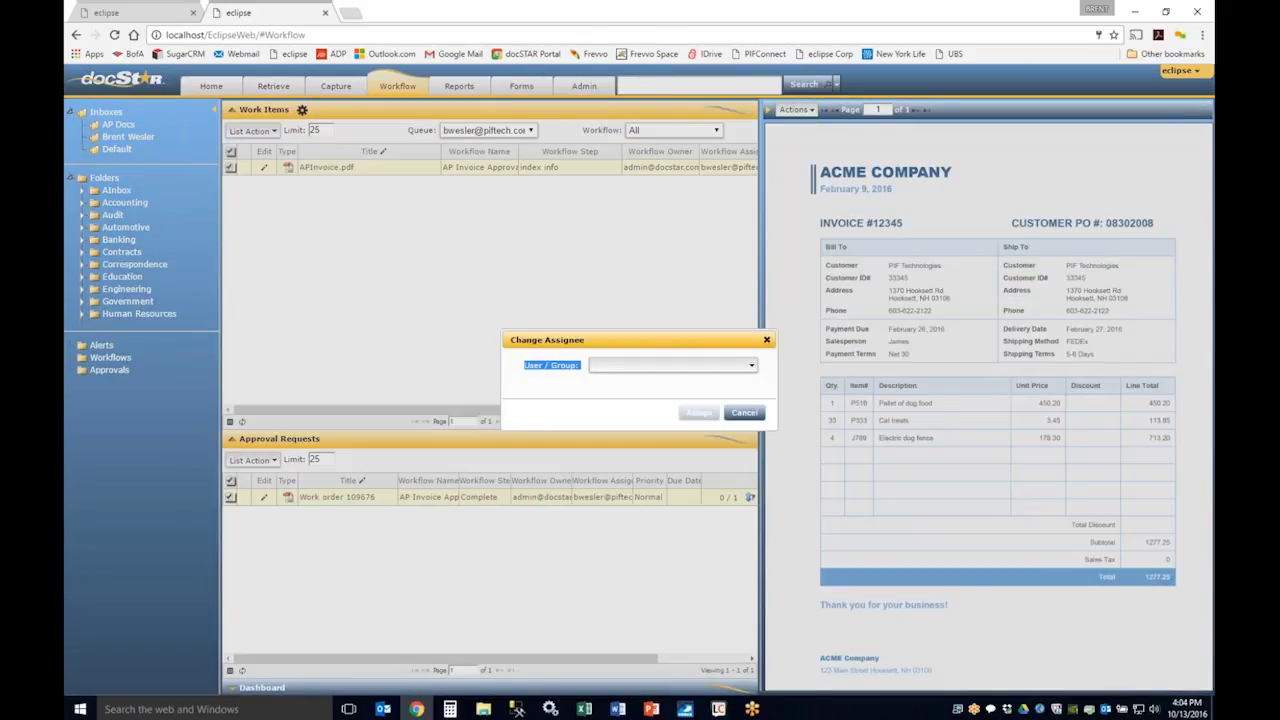
click(620, 365)
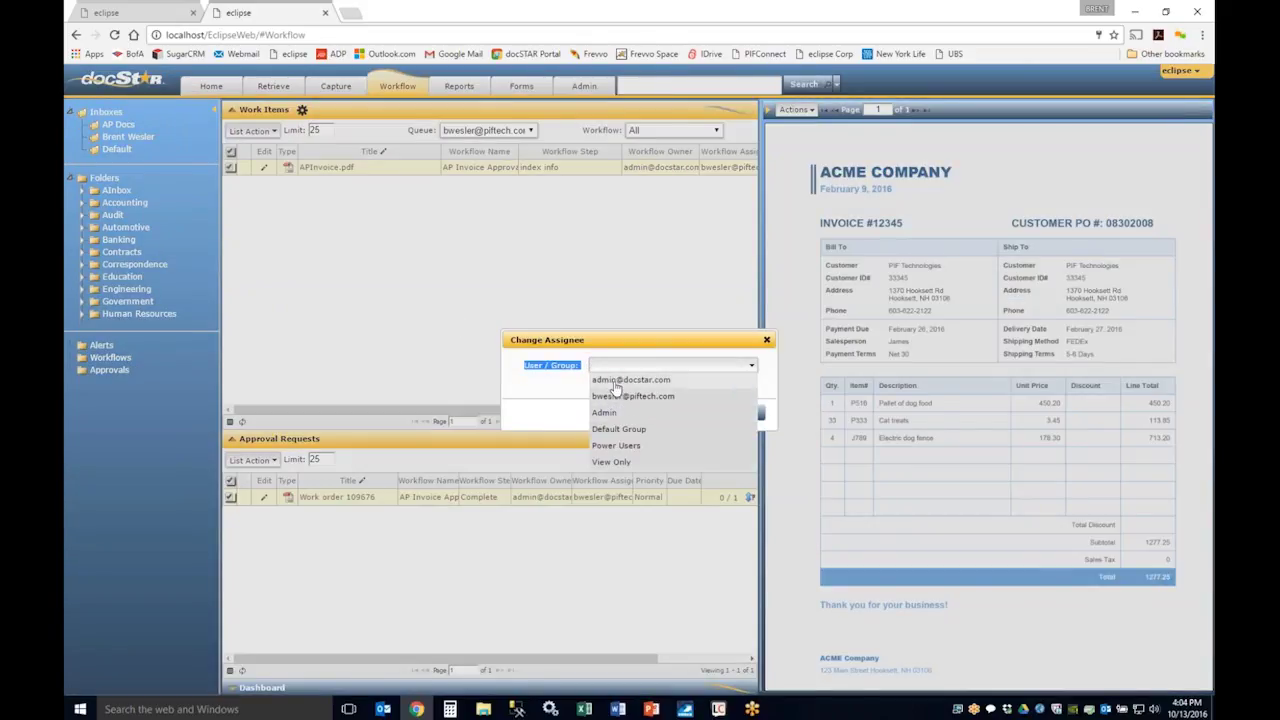
click(612, 380)
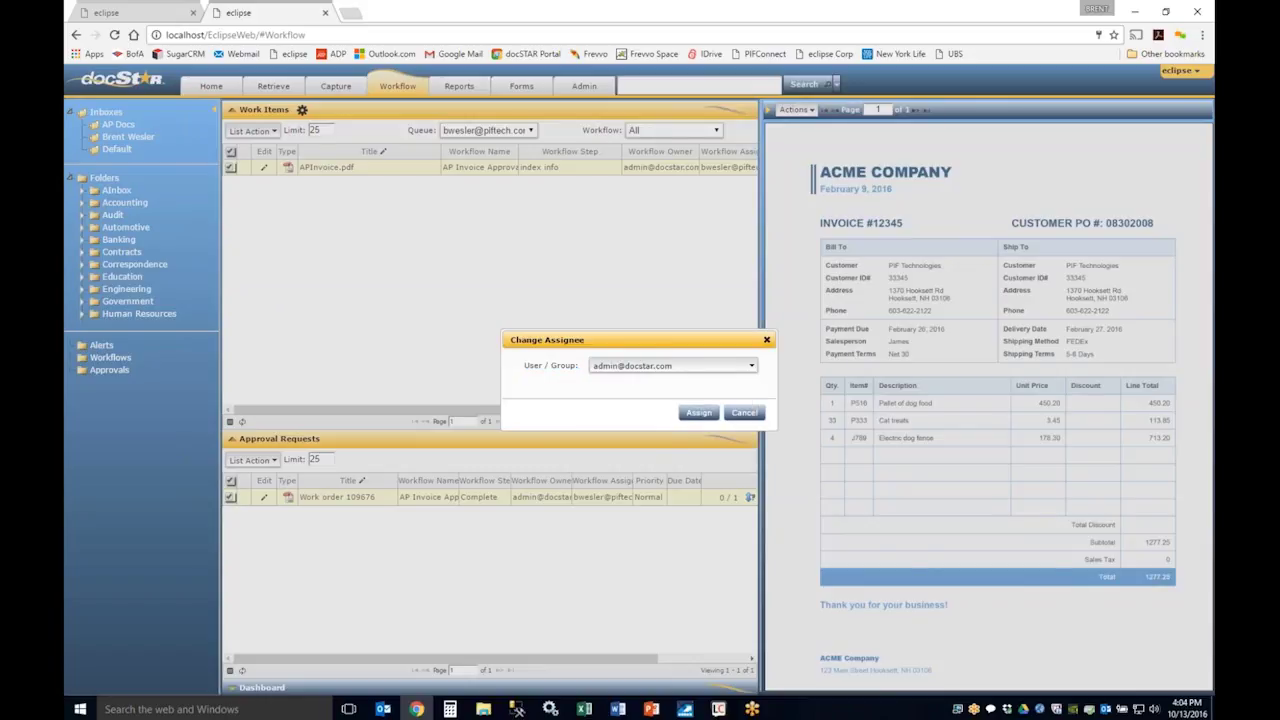
click(745, 414)
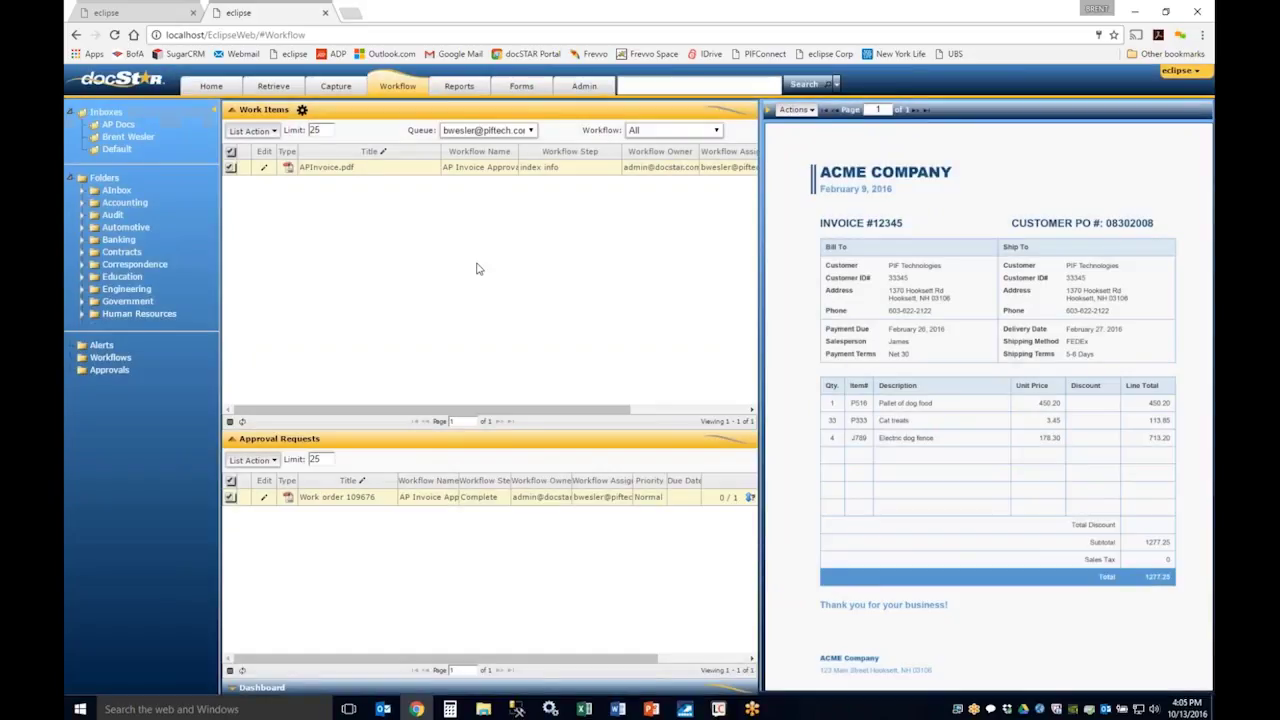
Review the workflow list actions, and try filtering a new workflow notification to the AP Invoice Approval workflow without saving it.
click(252, 131)
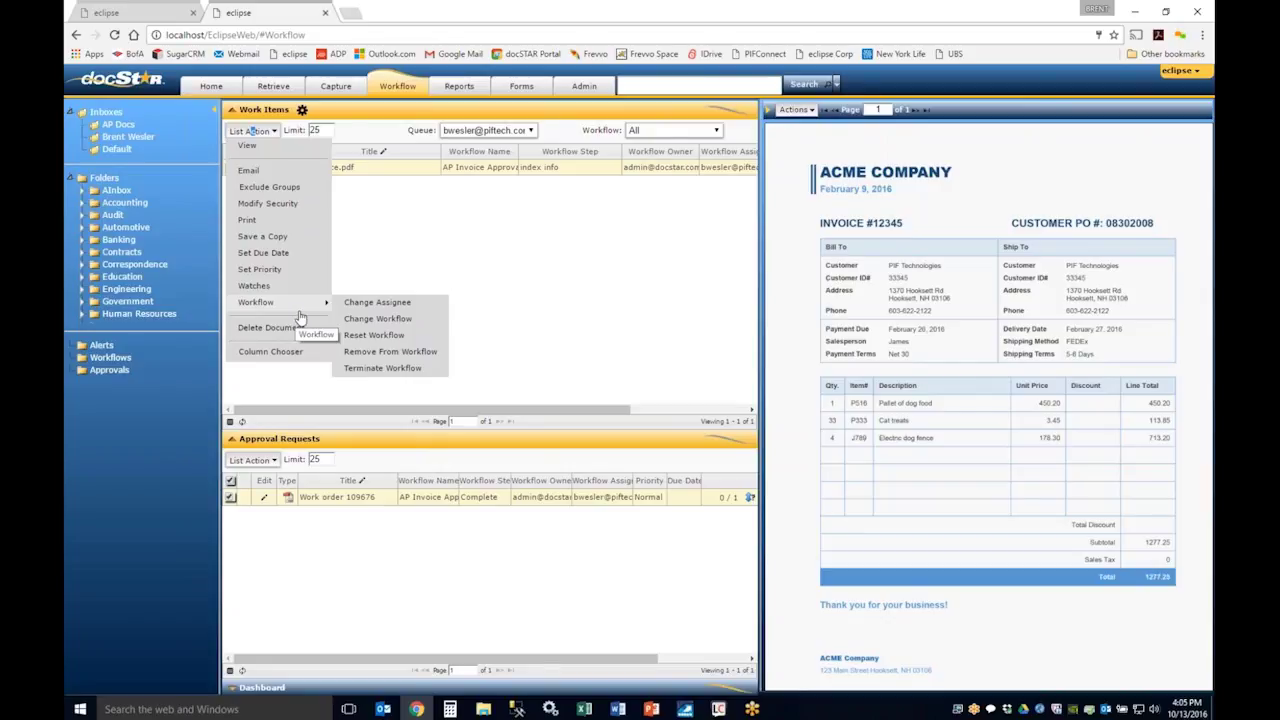
click(430, 241)
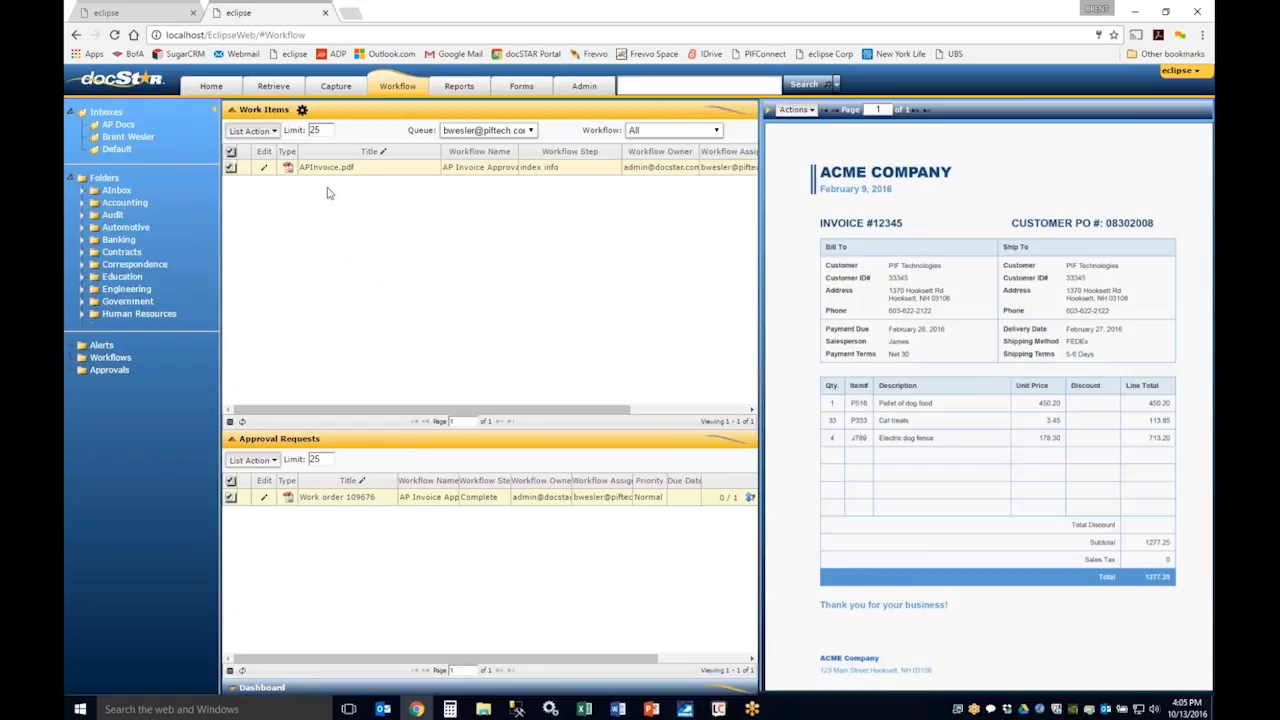
click(302, 110)
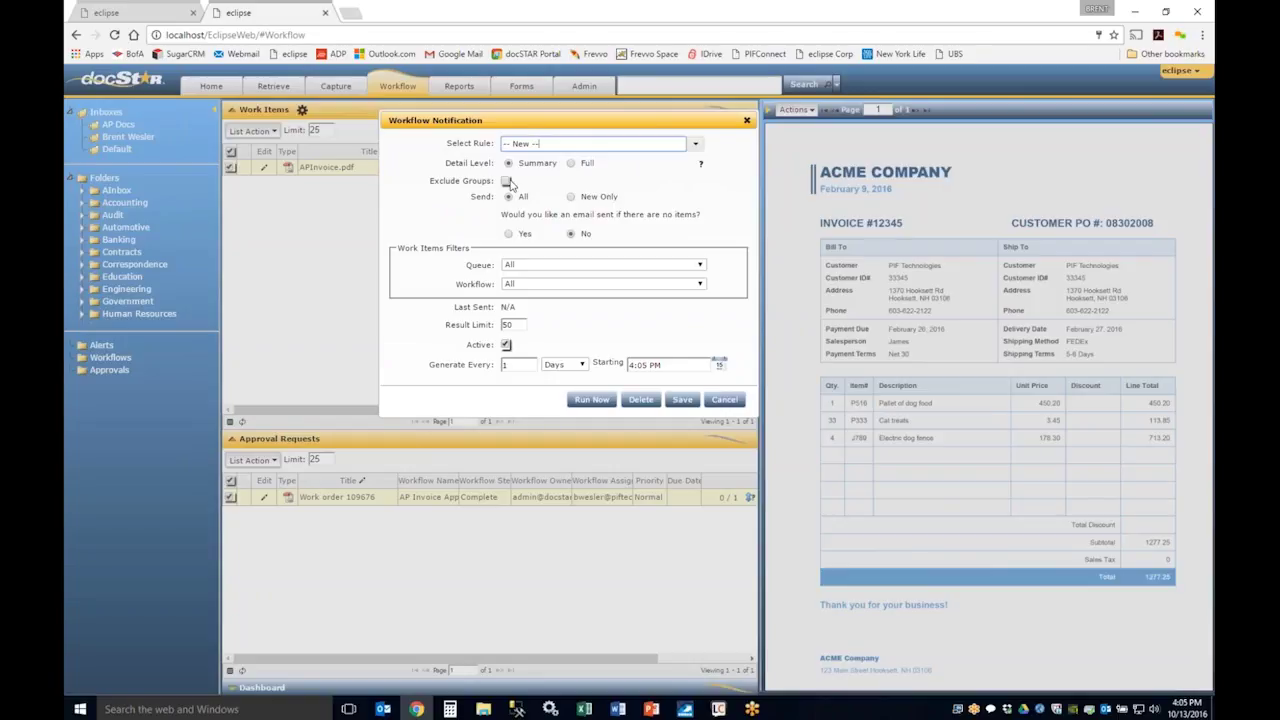
click(564, 283)
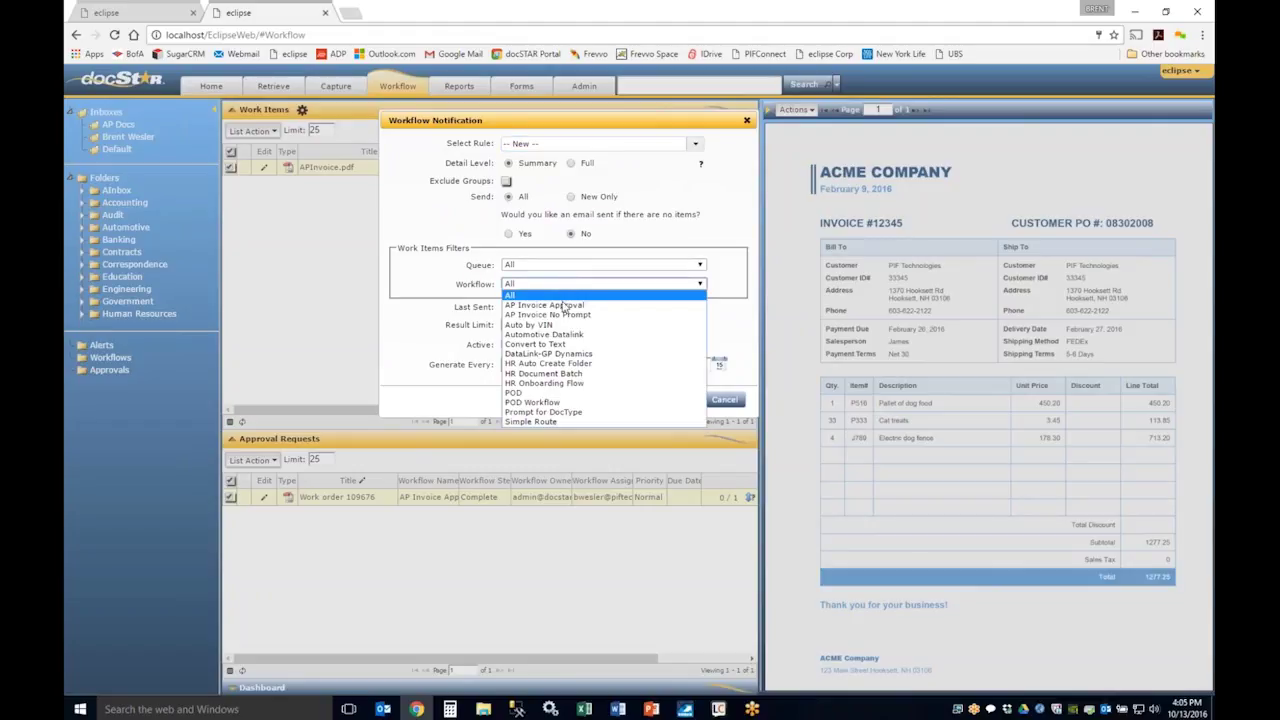
click(563, 305)
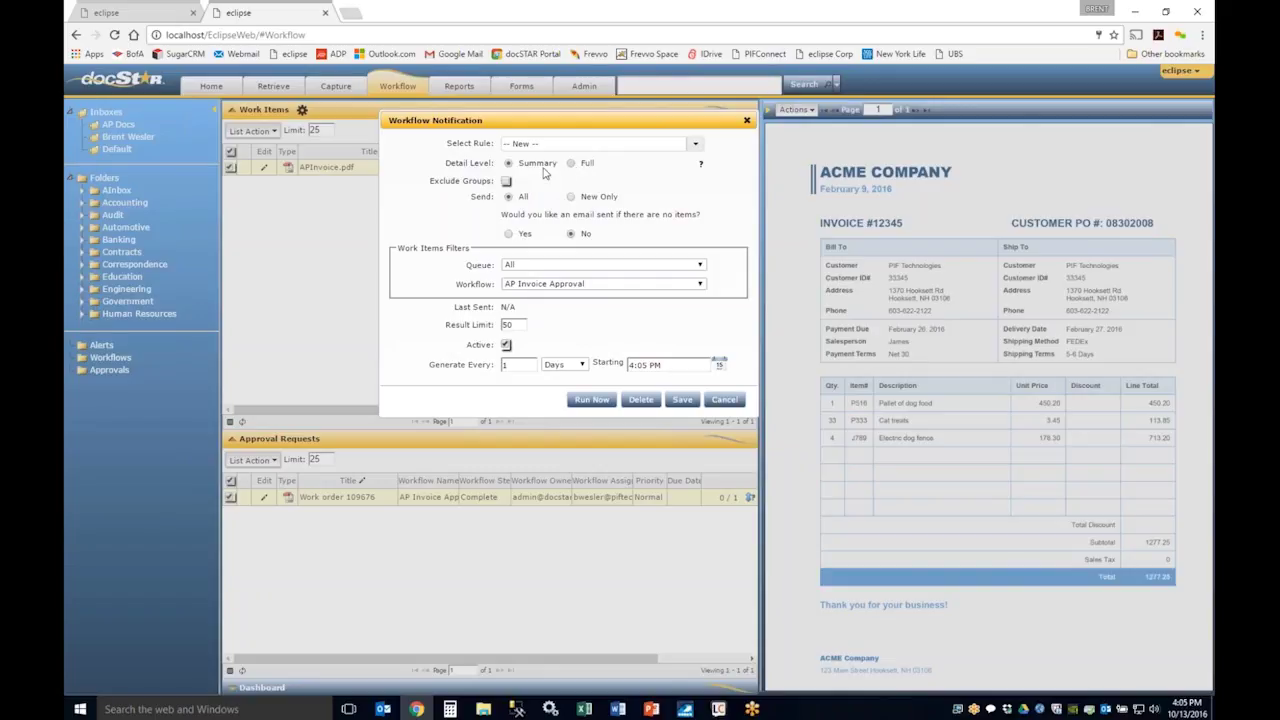
key(Escape)
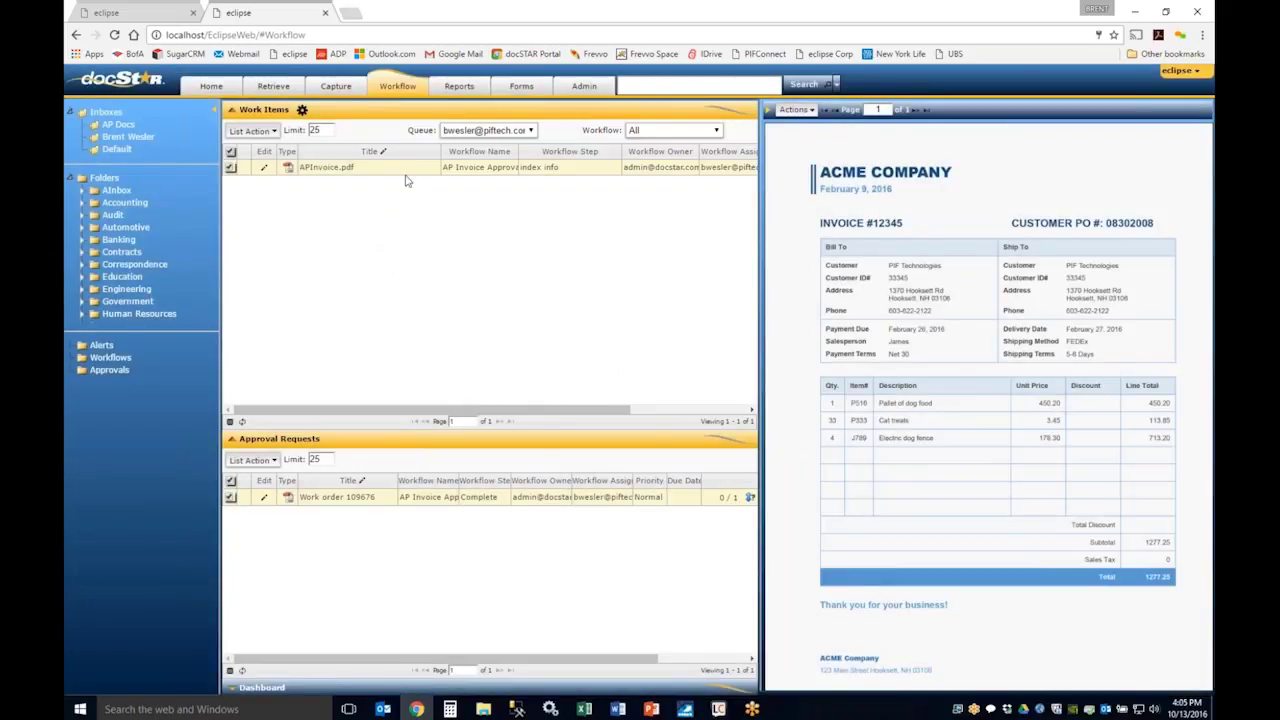
Browse the report categories with Activity expanded, and the form templates with the General category expanded.
click(459, 88)
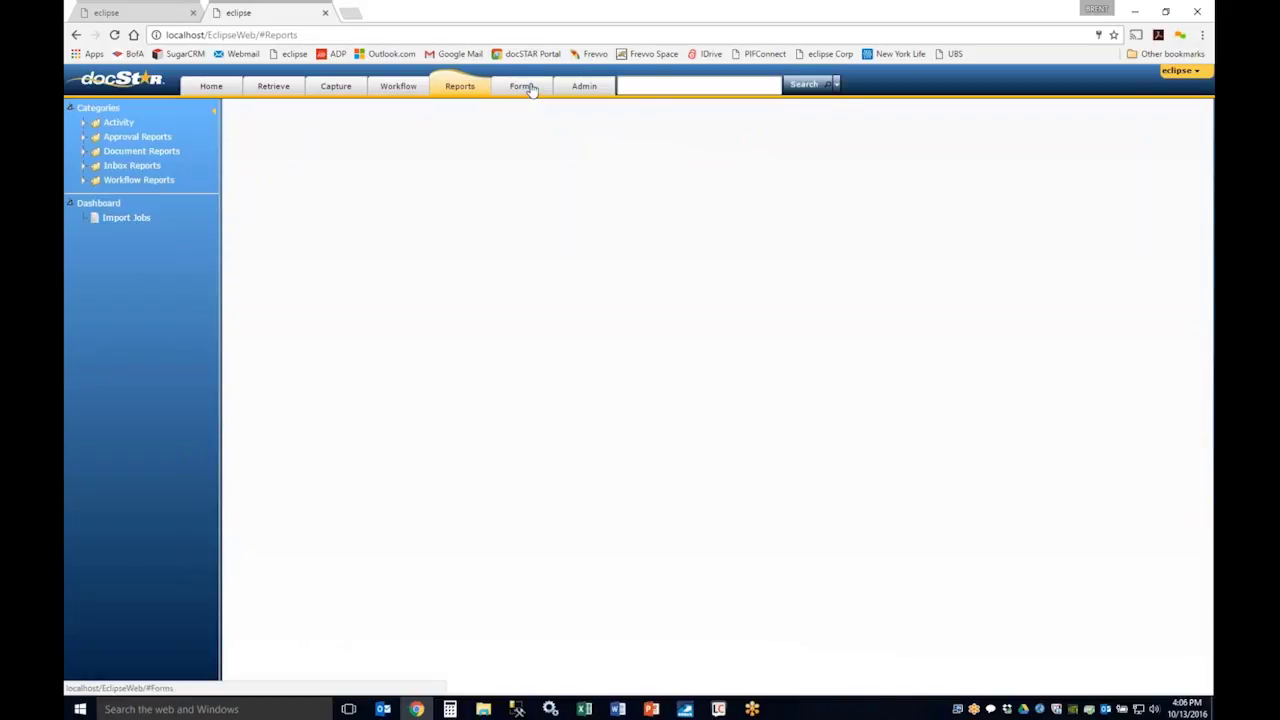
click(84, 123)
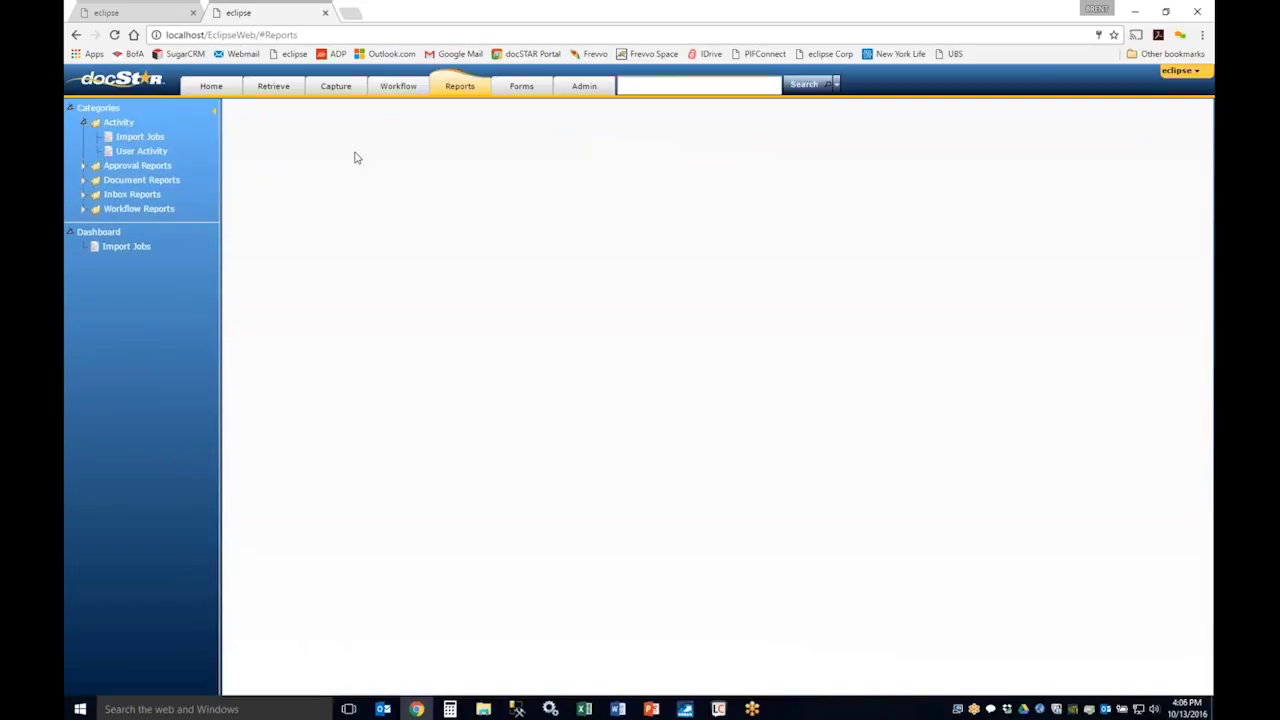
click(530, 88)
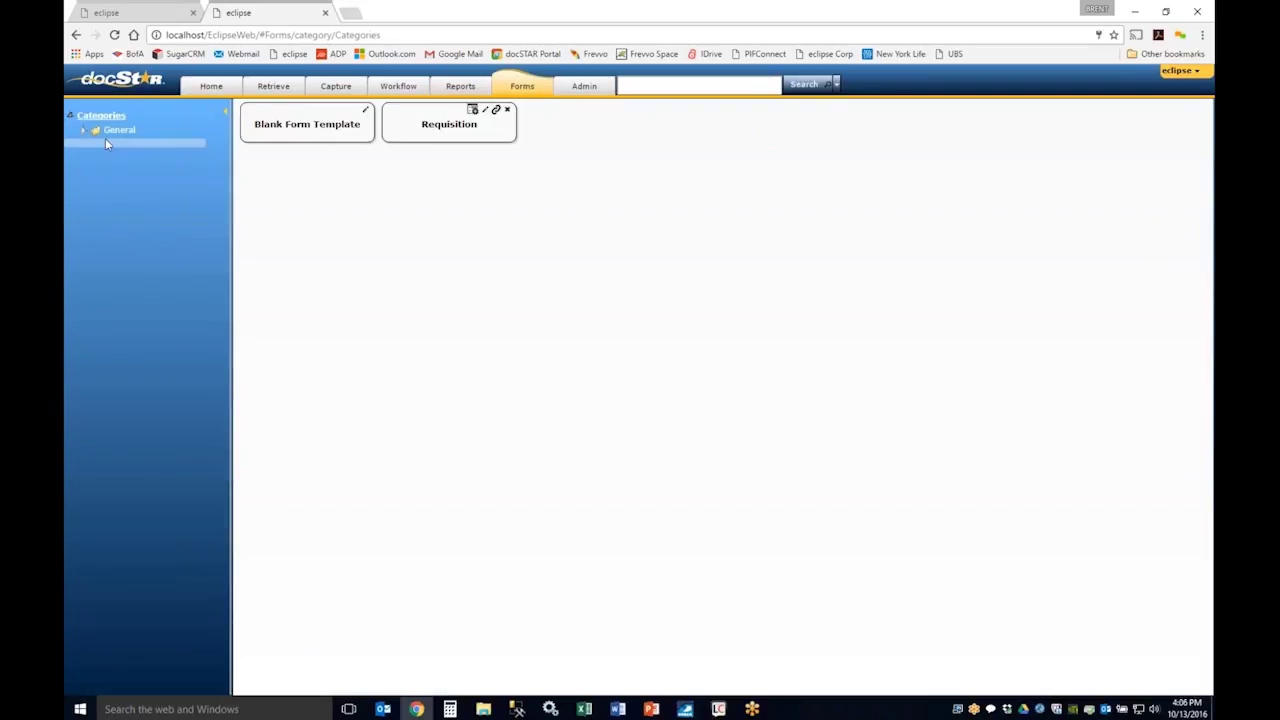
click(84, 131)
Open the Requisition form in the form designer and examine the element options of its topmost field and the form options.
click(486, 113)
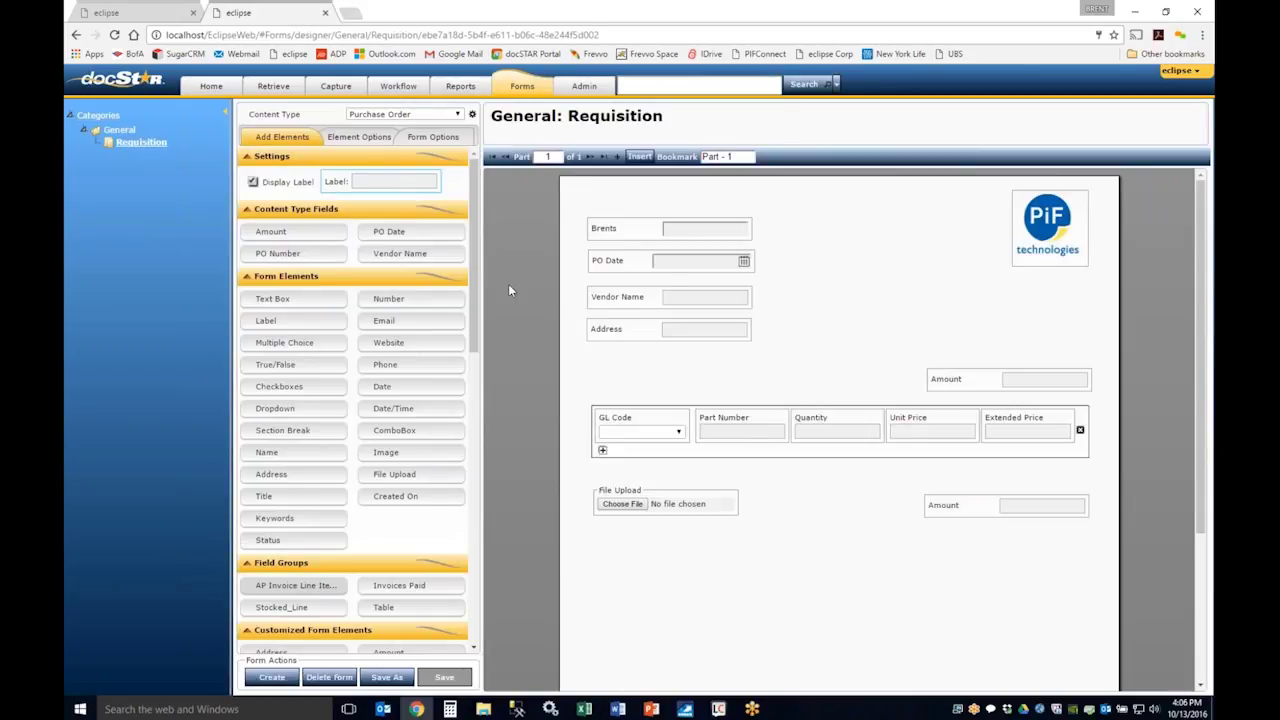
click(631, 233)
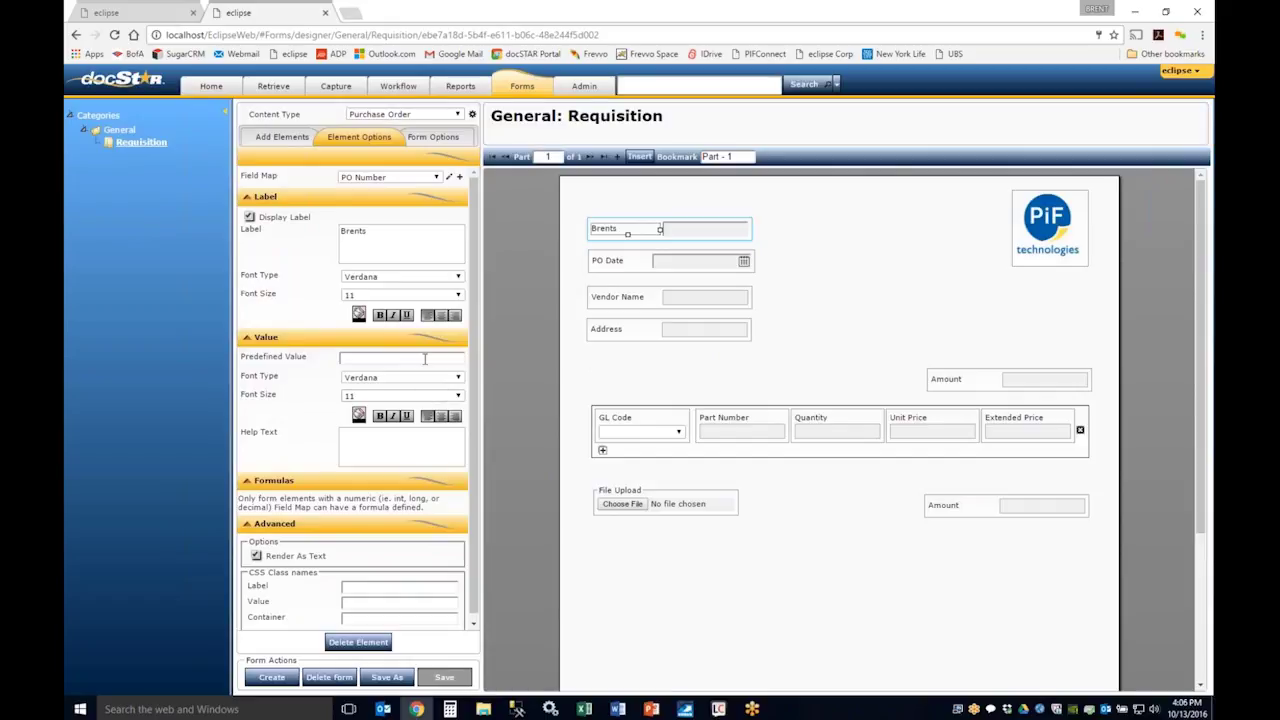
click(433, 138)
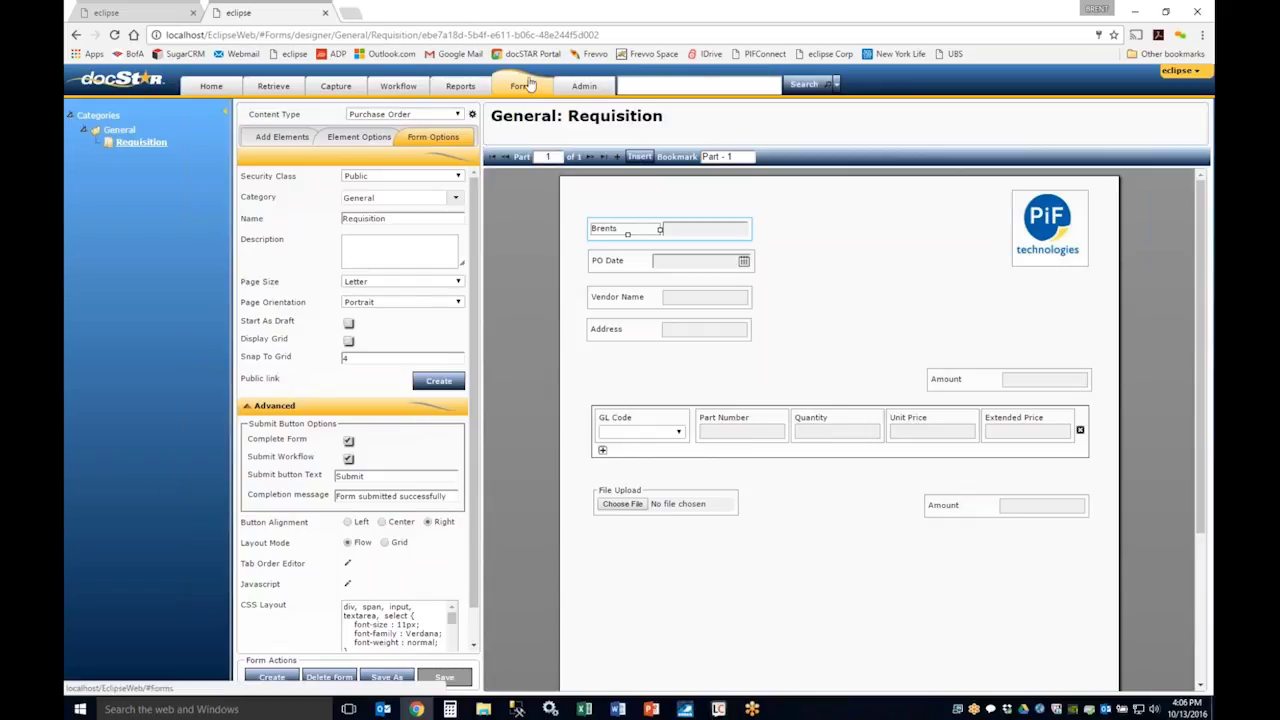
Open the administration page, widen the folder tree slightly, and check the options offered for the root Folders node.
click(583, 88)
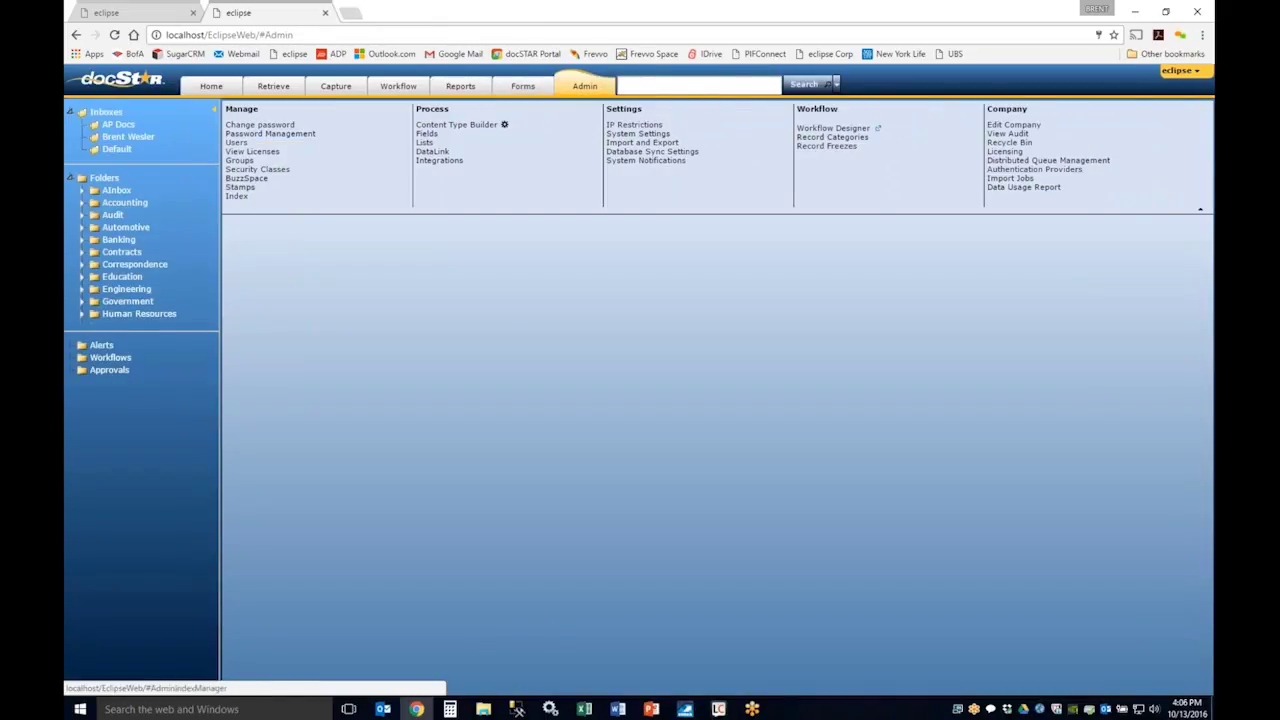
drag(219, 229, 227, 229)
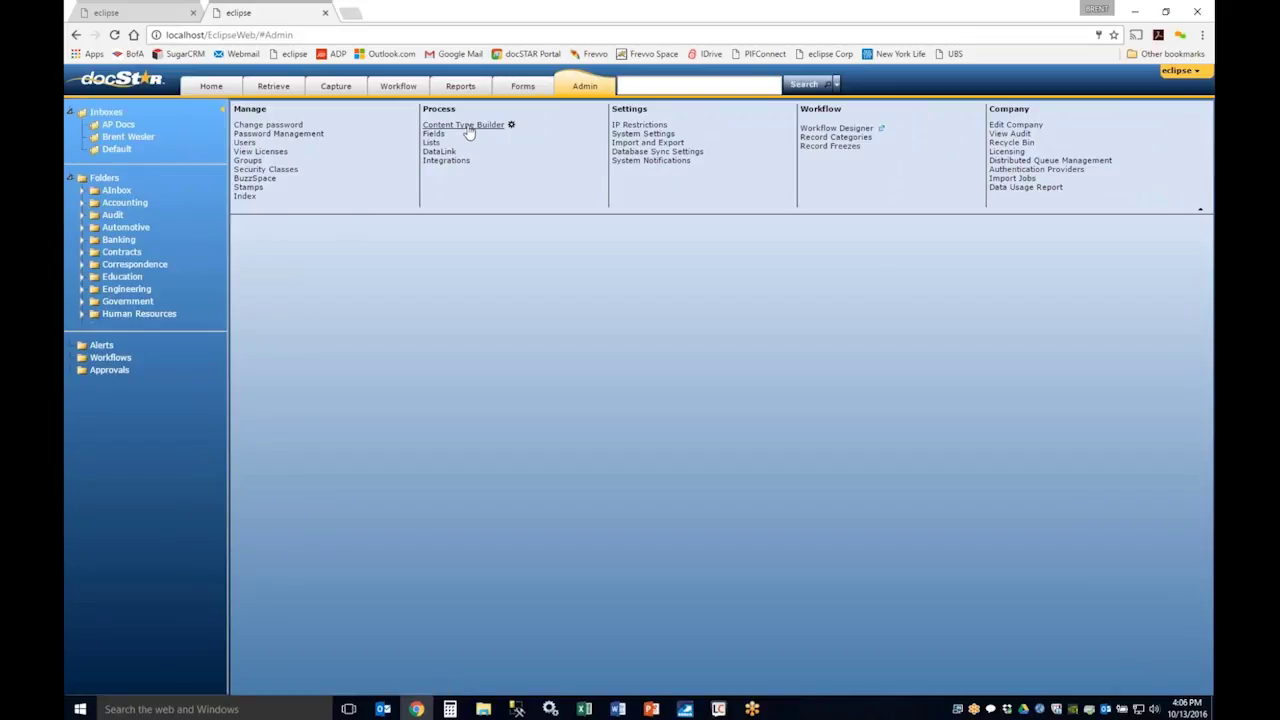
right_click(104, 178)
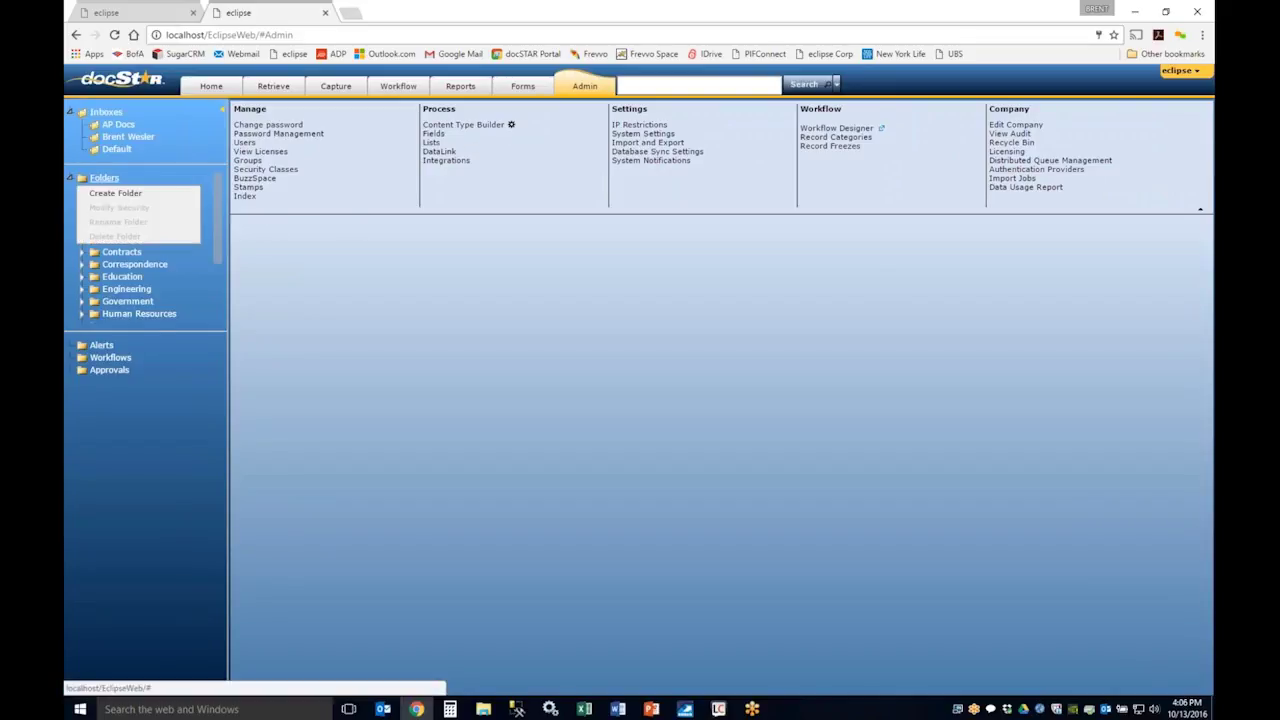
click(511, 296)
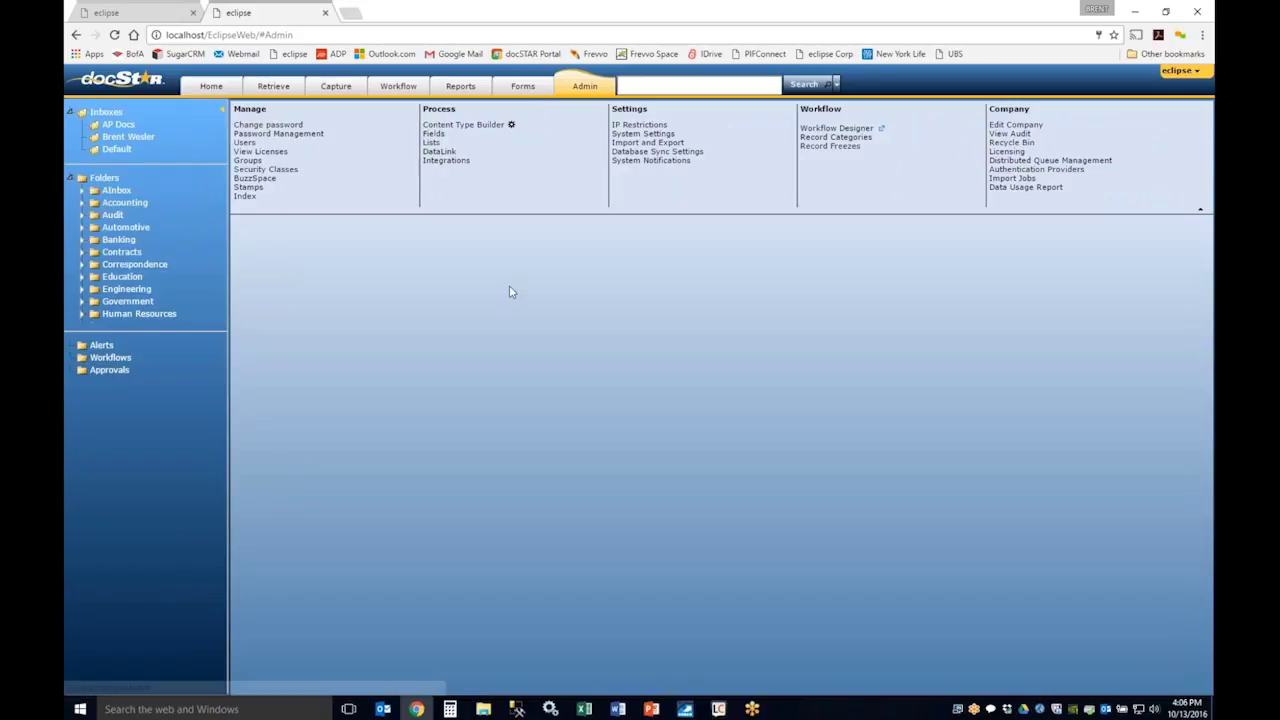
Open the Content Type Builder and load the AP Invoice content type.
click(511, 126)
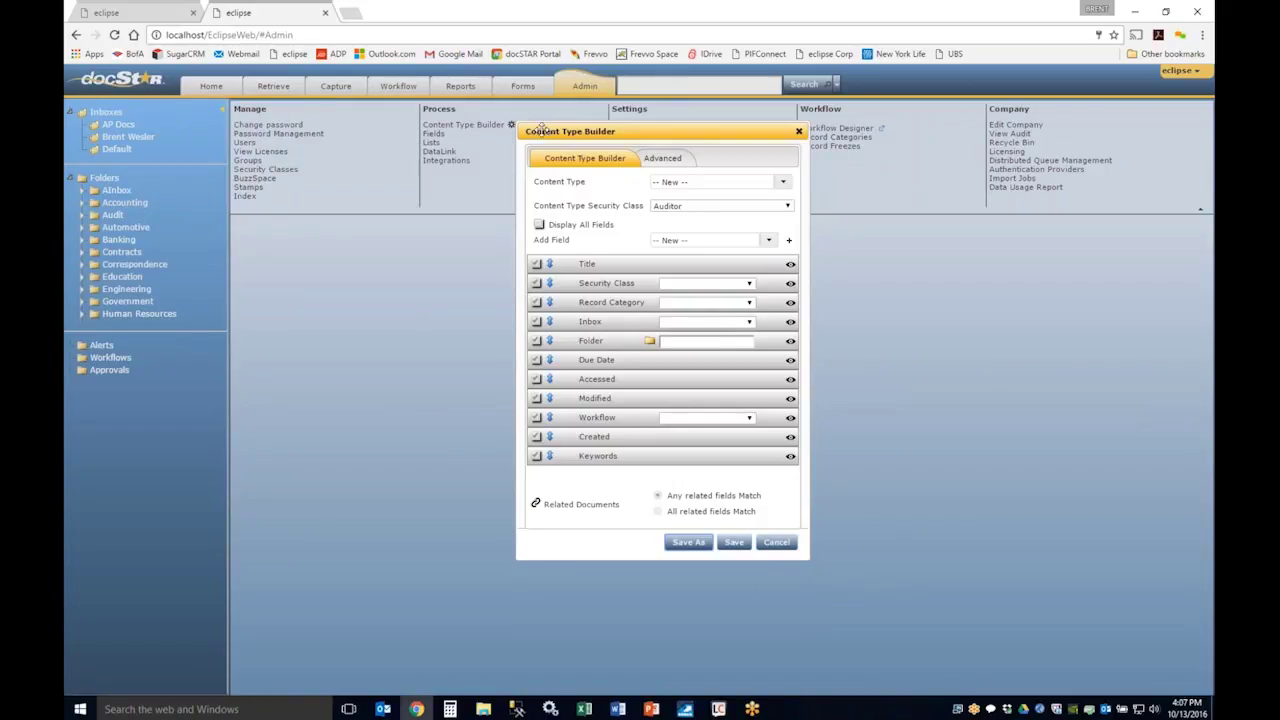
drag(547, 131, 472, 111)
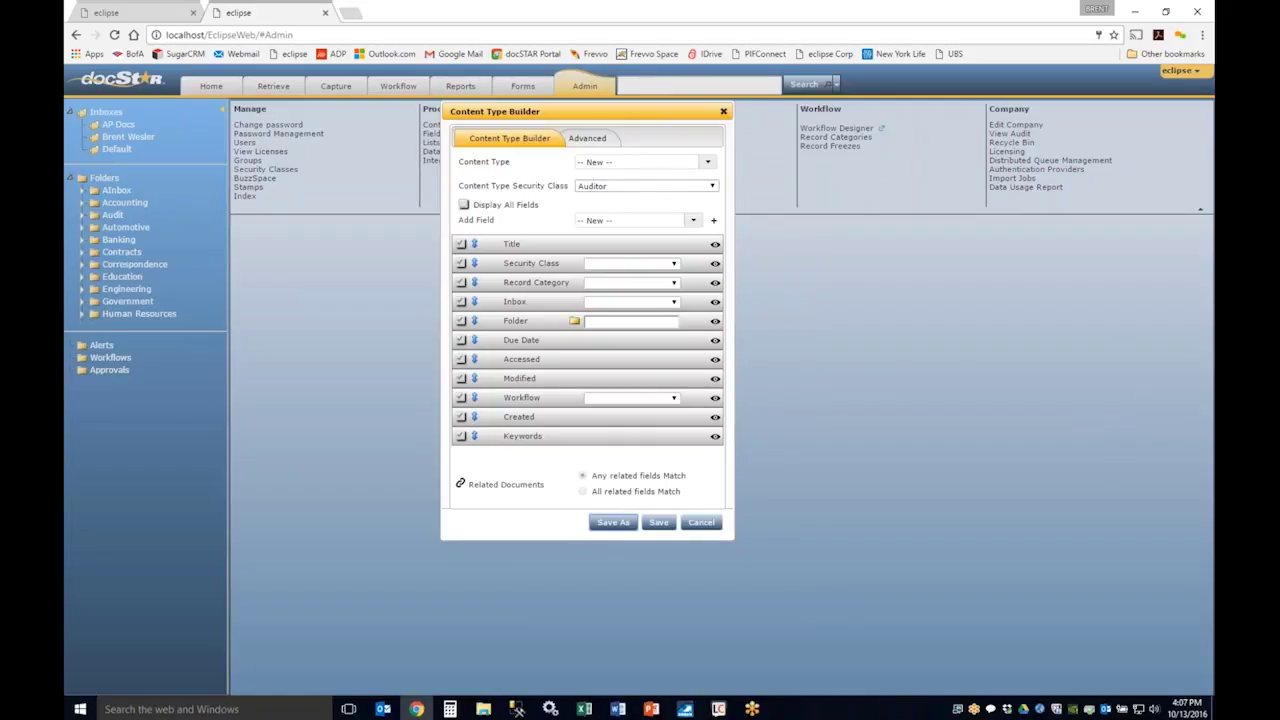
drag(590, 112, 683, 111)
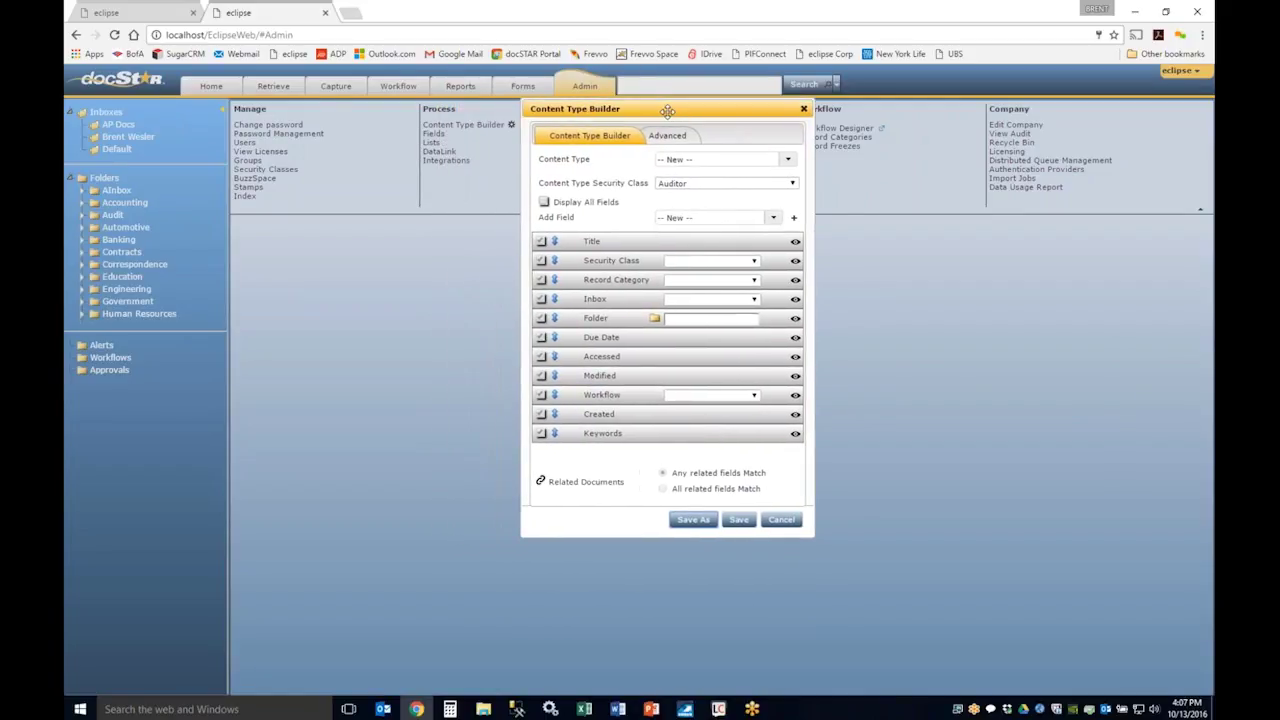
click(787, 160)
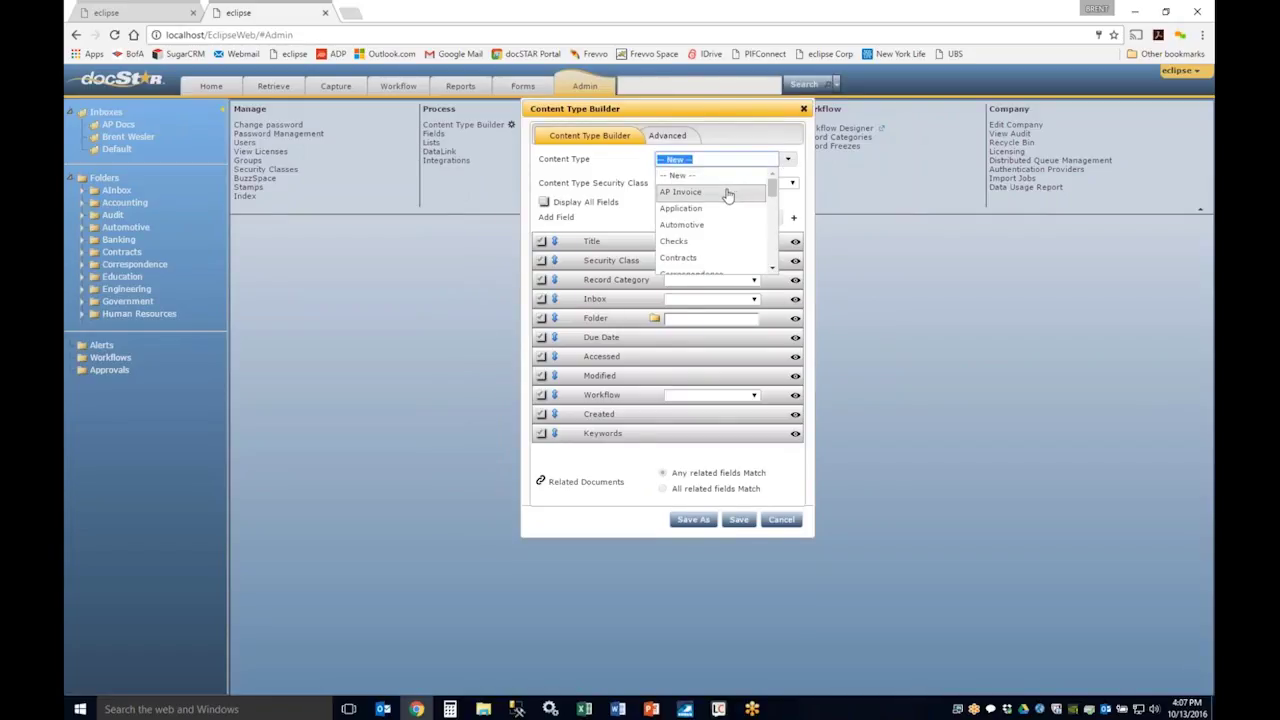
click(731, 193)
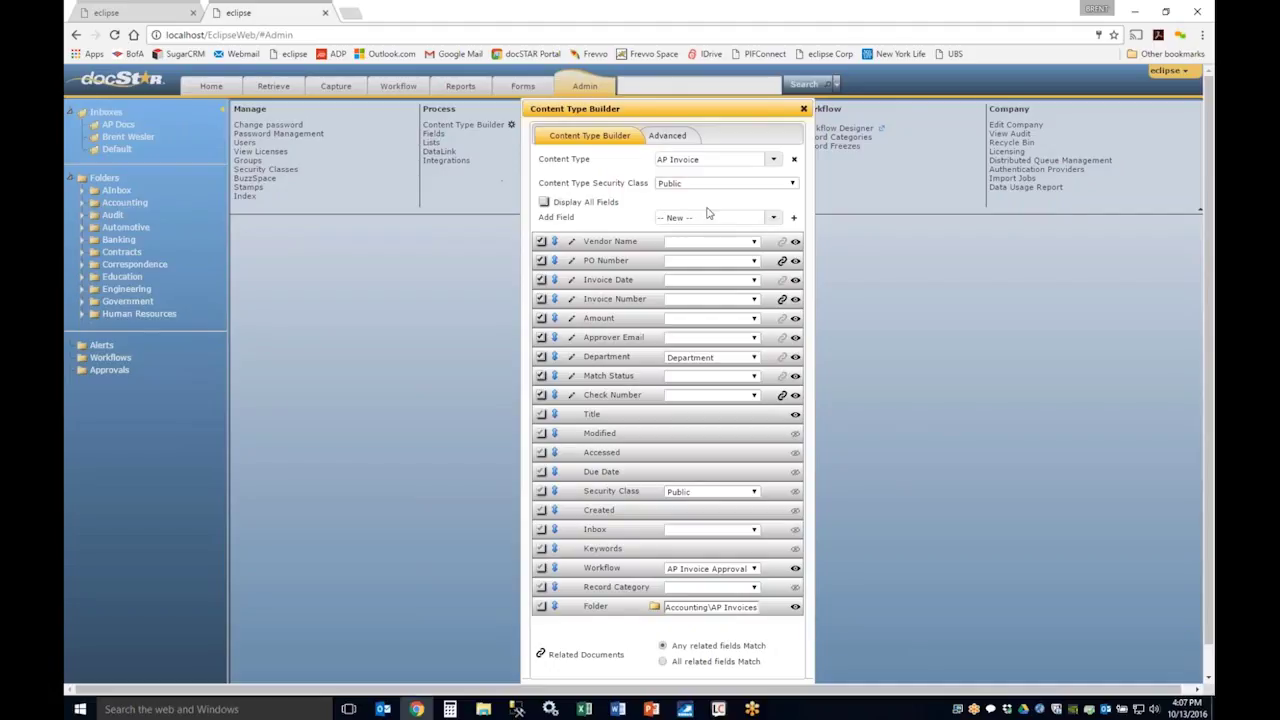
Add a new text field named DistCode to the AP Invoice content type.
click(795, 220)
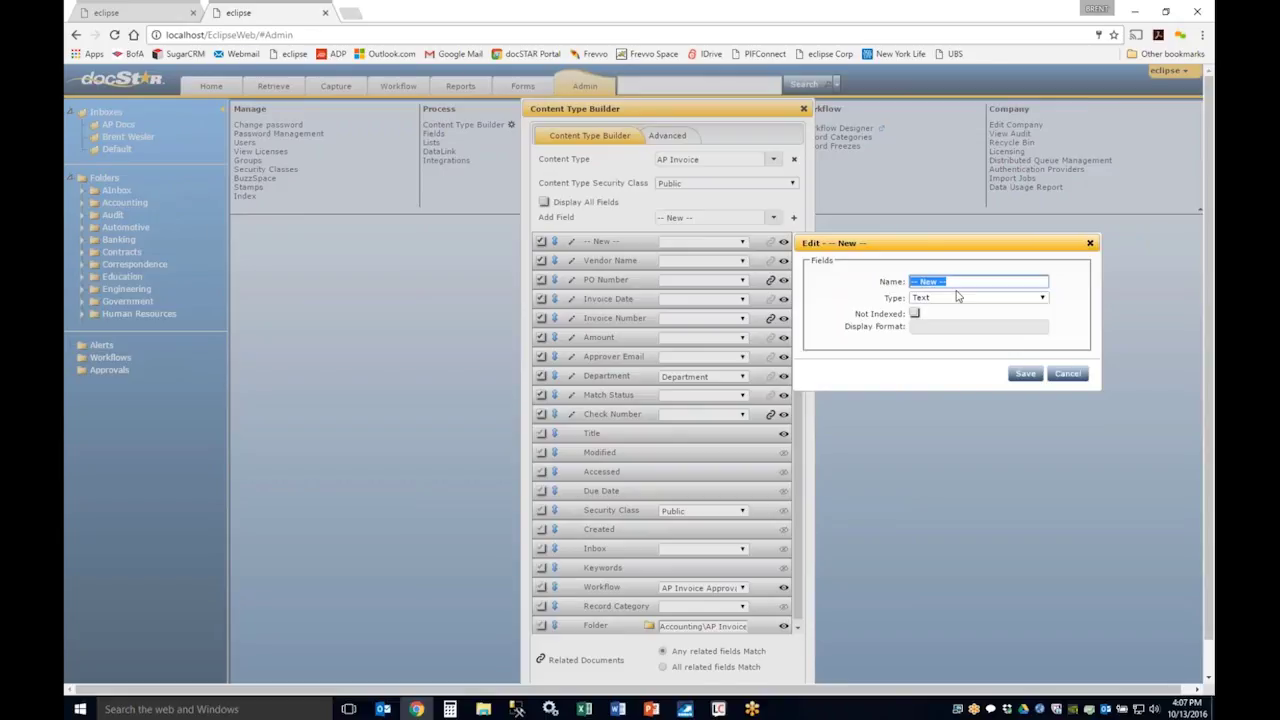
text(DistCode)
click(1025, 373)
drag(555, 209, 561, 198)
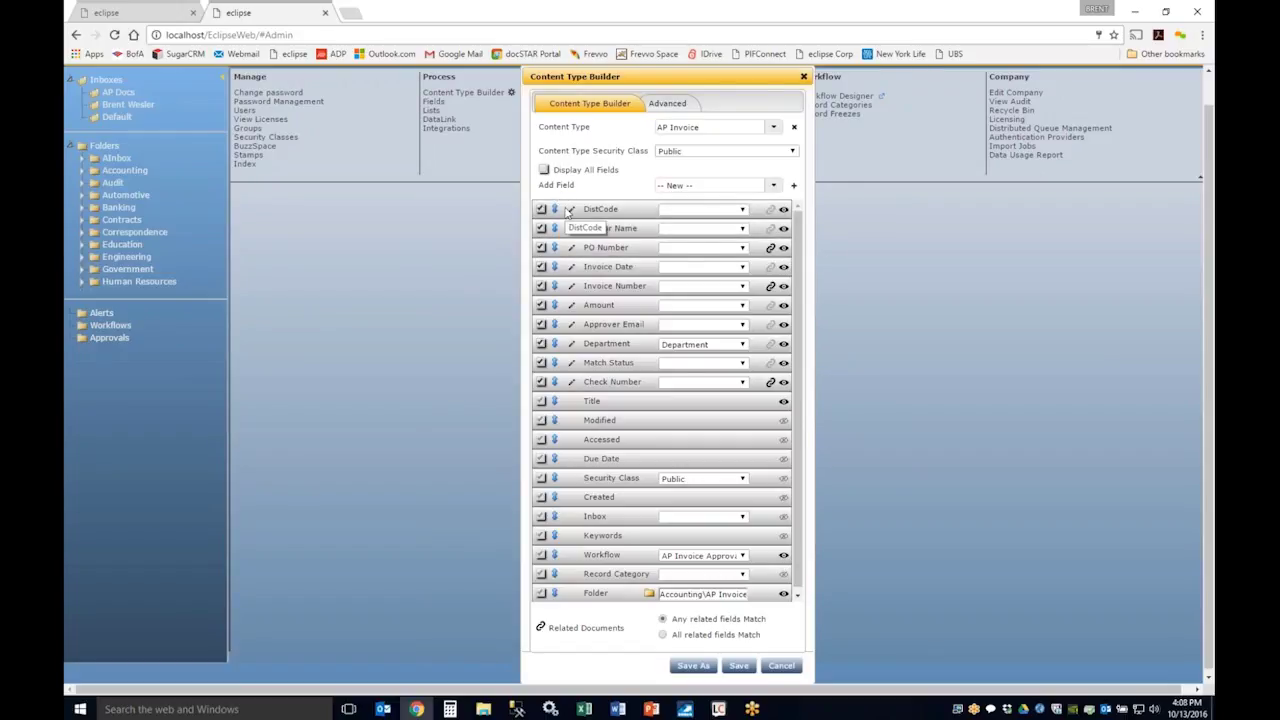
Examine DistCode's DataLink choices and the related and visibility settings of the AP Invoice fields, and close the builder without saving changes.
click(742, 210)
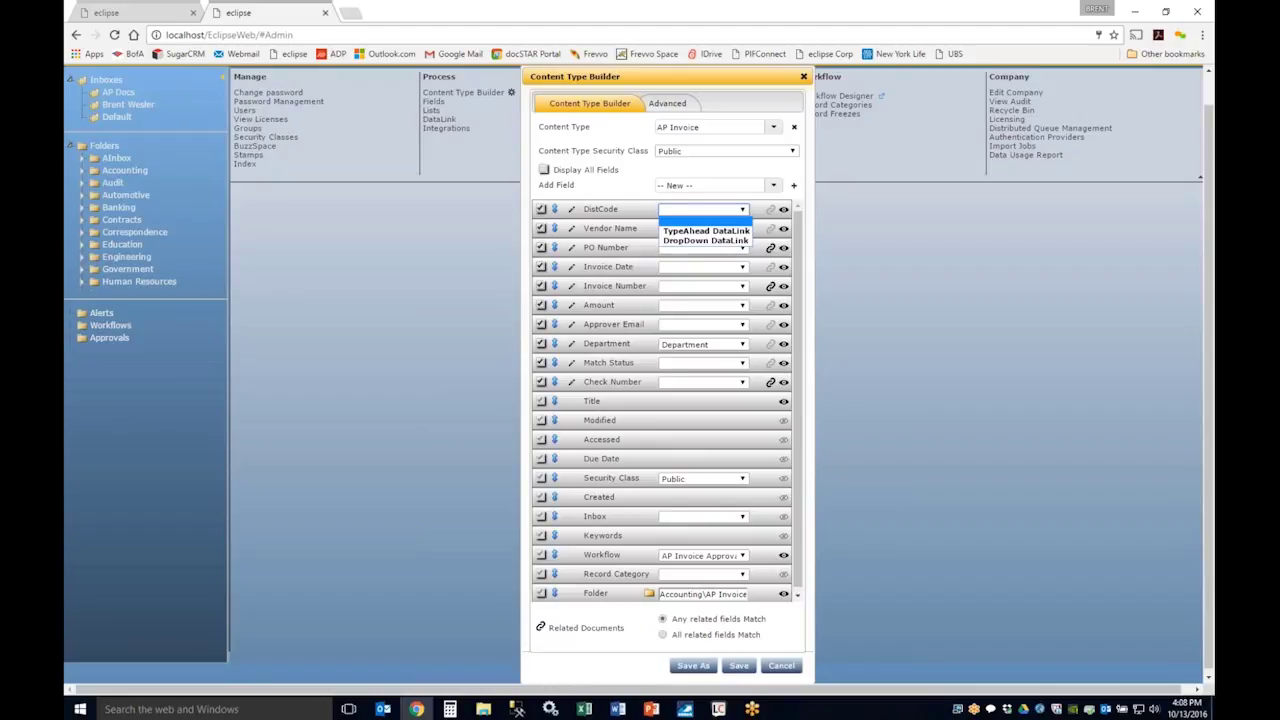
click(749, 213)
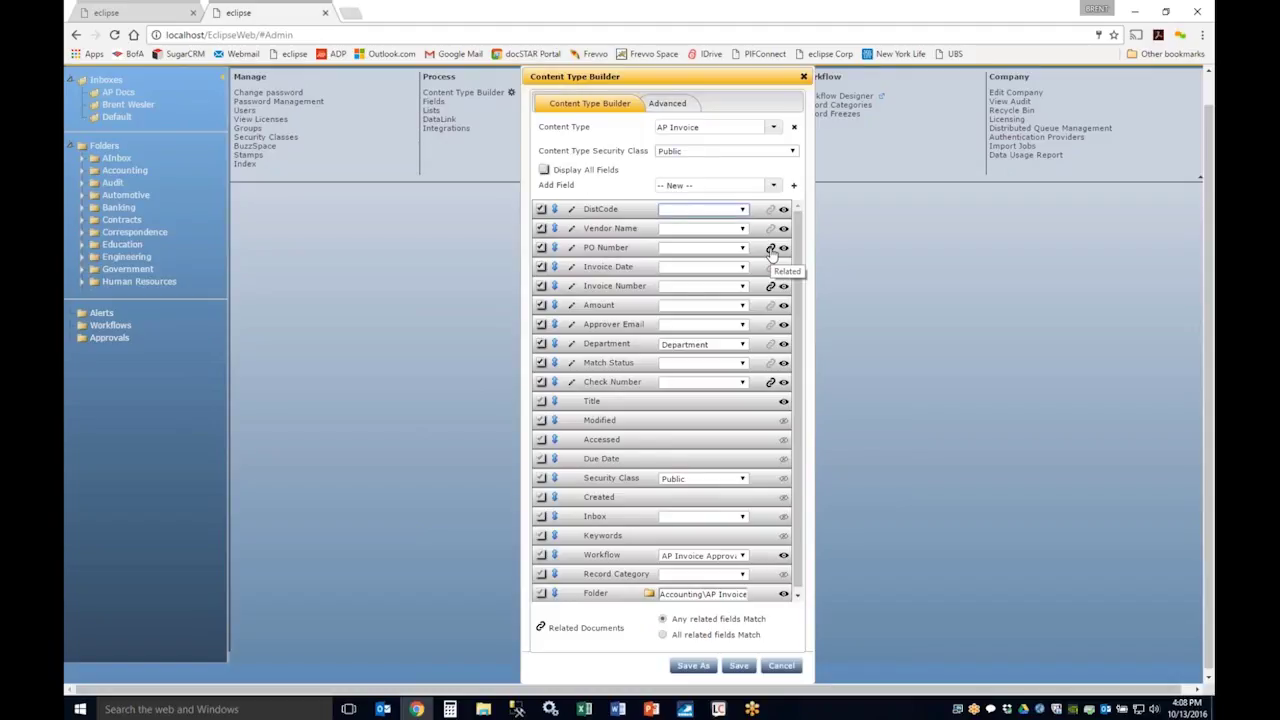
click(770, 249)
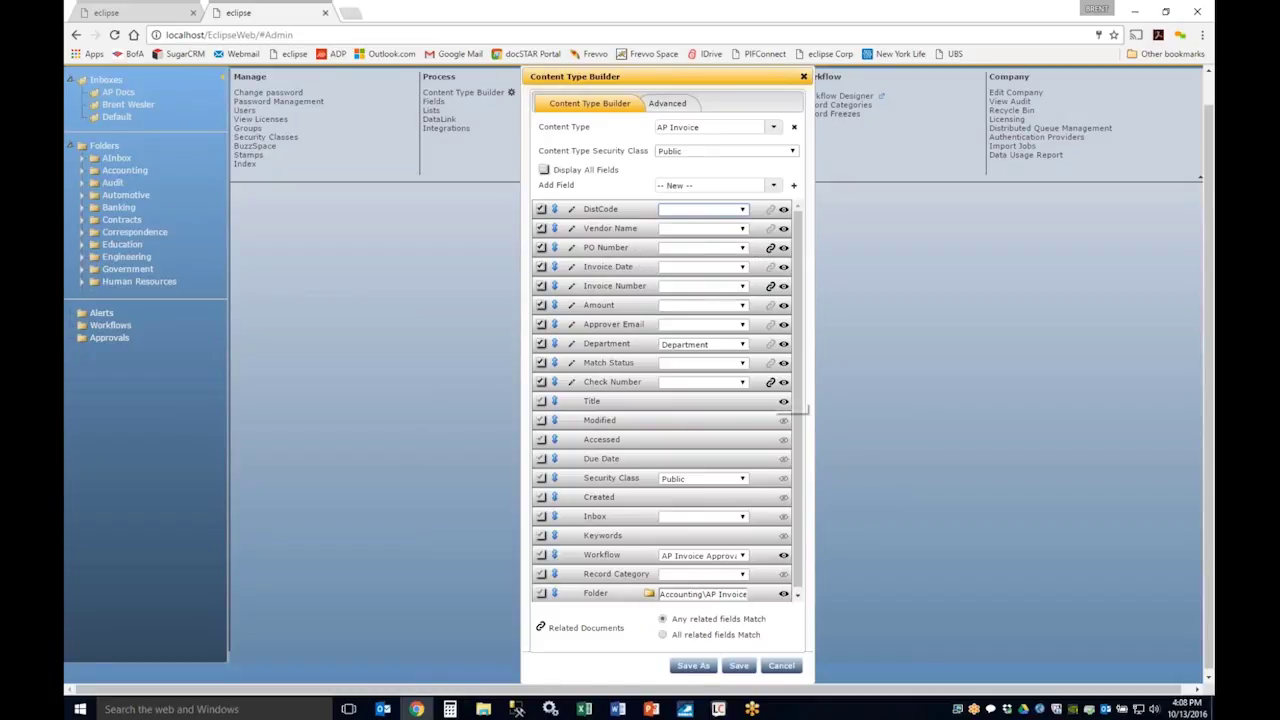
click(784, 401)
click(783, 214)
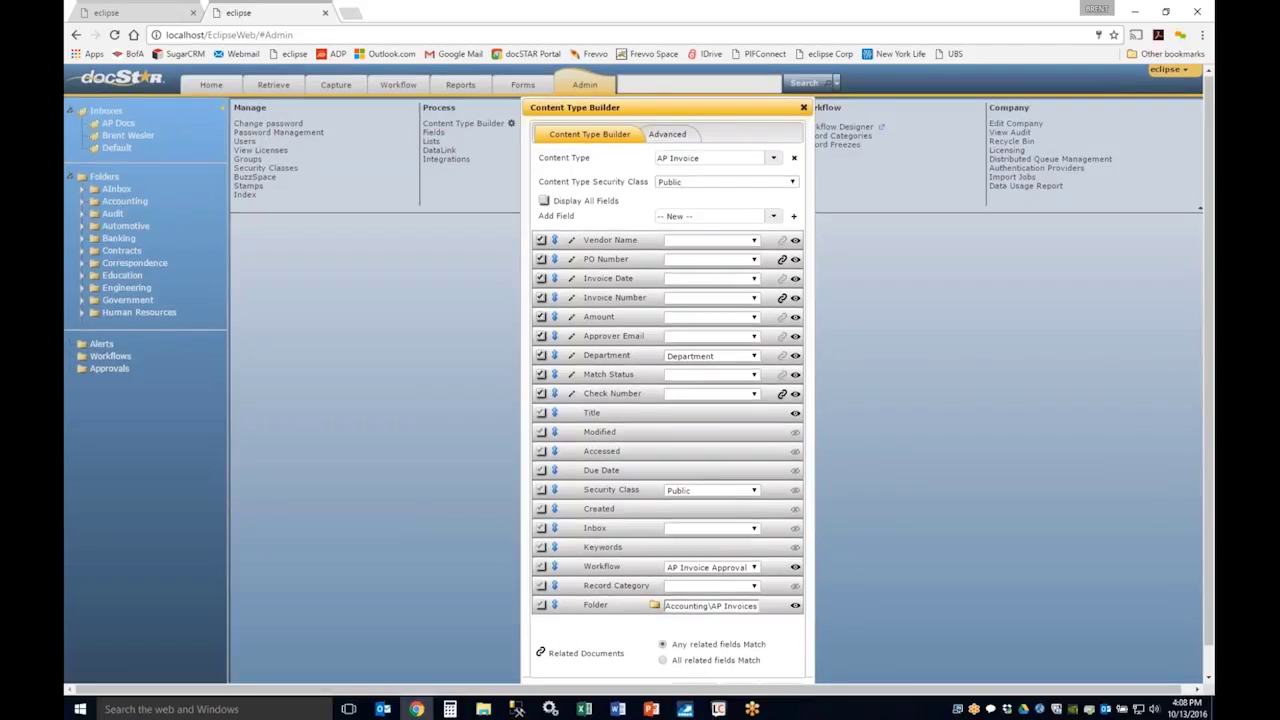
scroll(755, 175, down, 1)
click(781, 662)
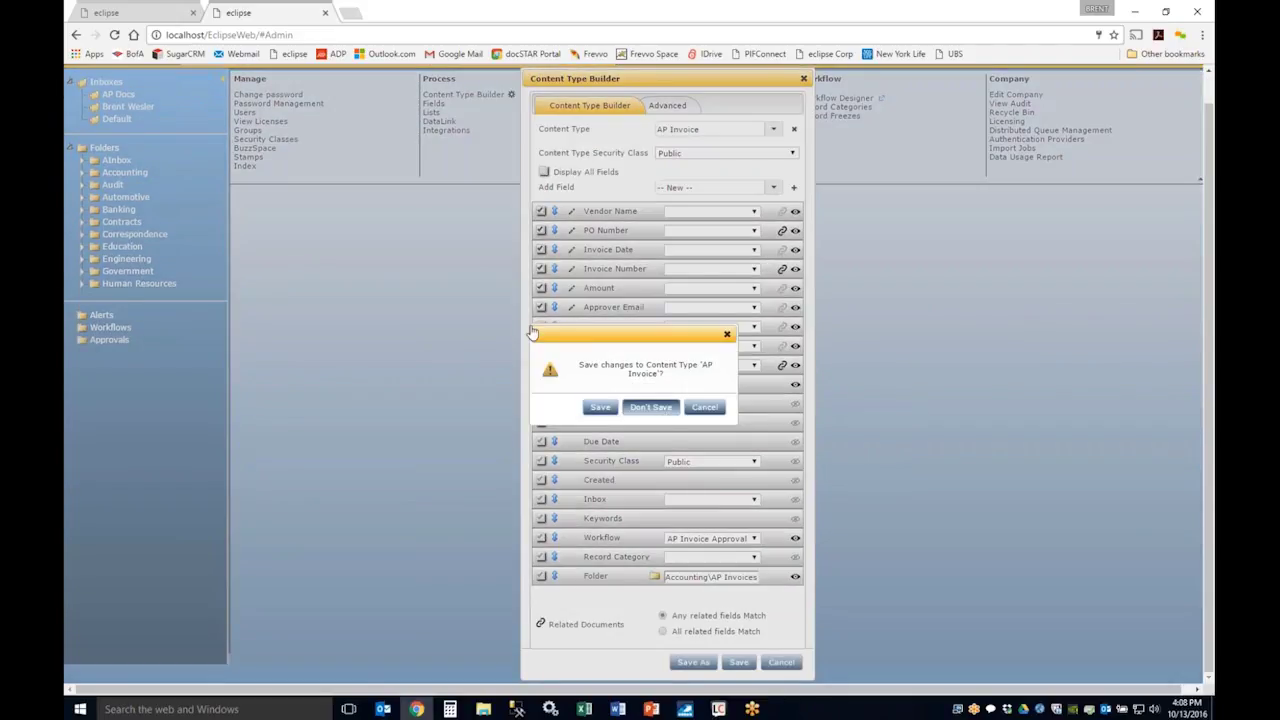
click(658, 413)
Open the administration page for editing fields and name a new field "distribution type".
click(435, 137)
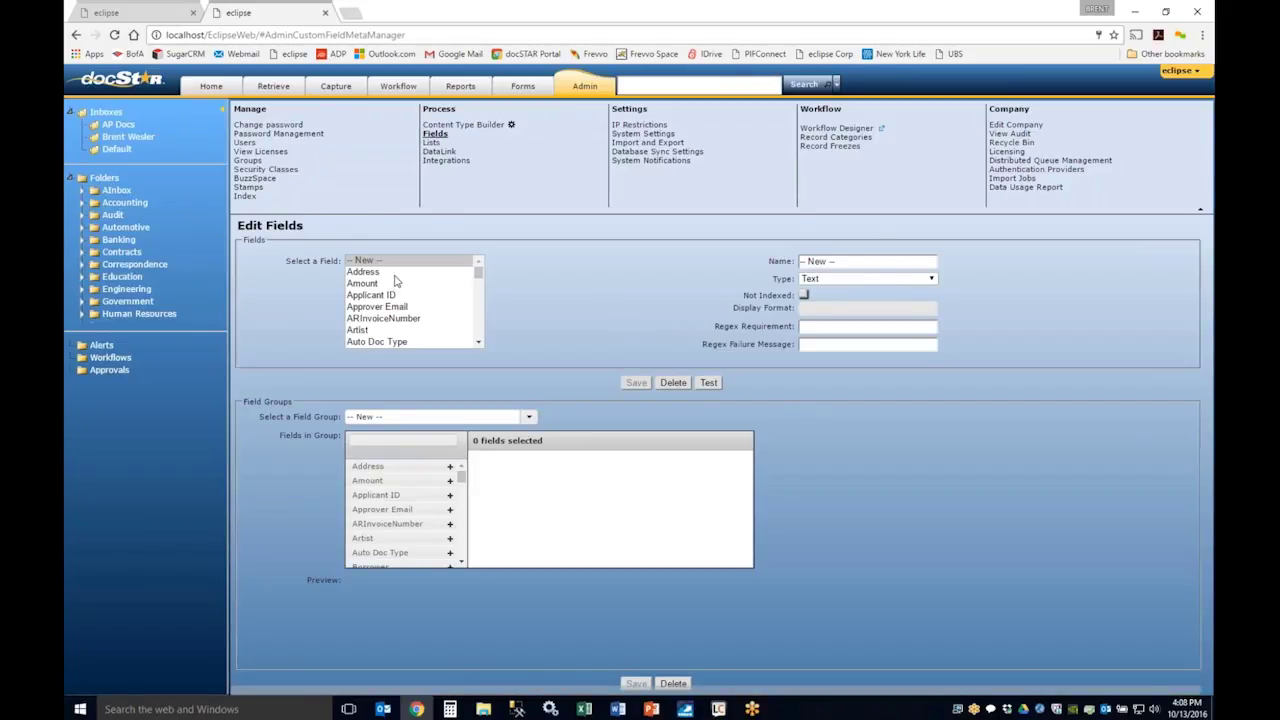
click(829, 259)
drag(829, 260, 785, 256)
text(distribution type)
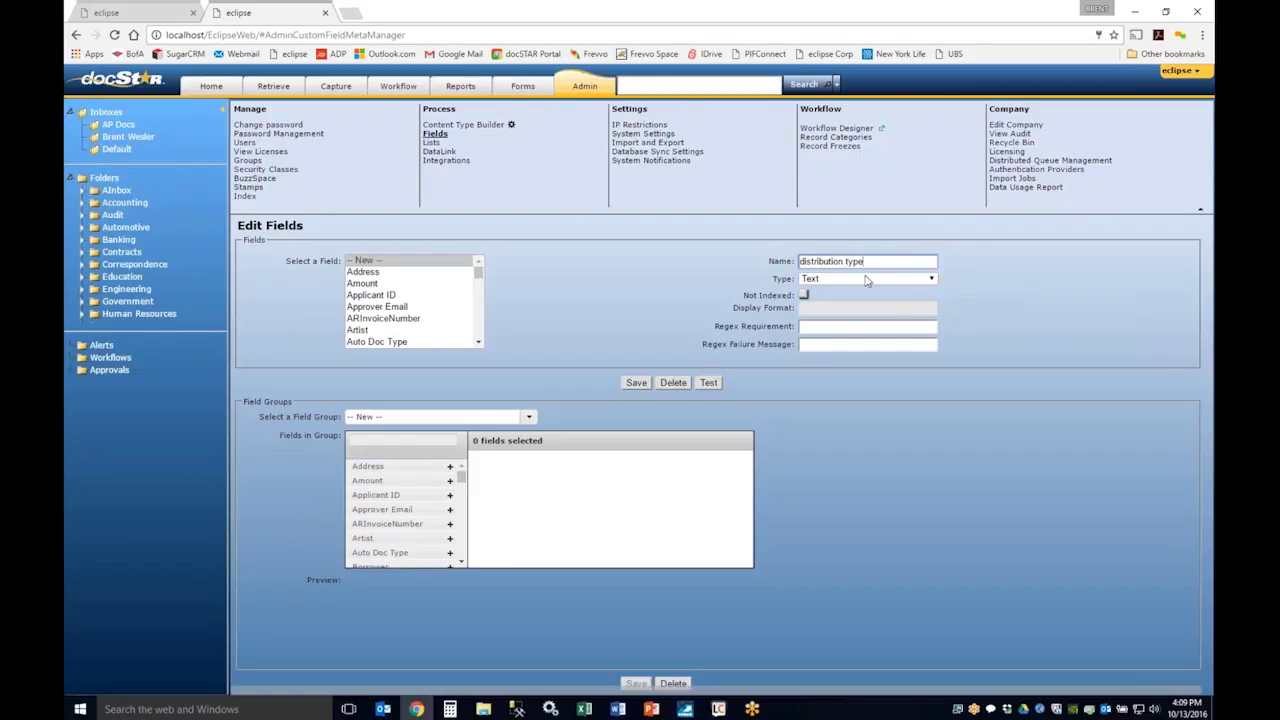
Check the display formats offered for the Date type, and set the distribution type field's type to Date/Time.
click(863, 280)
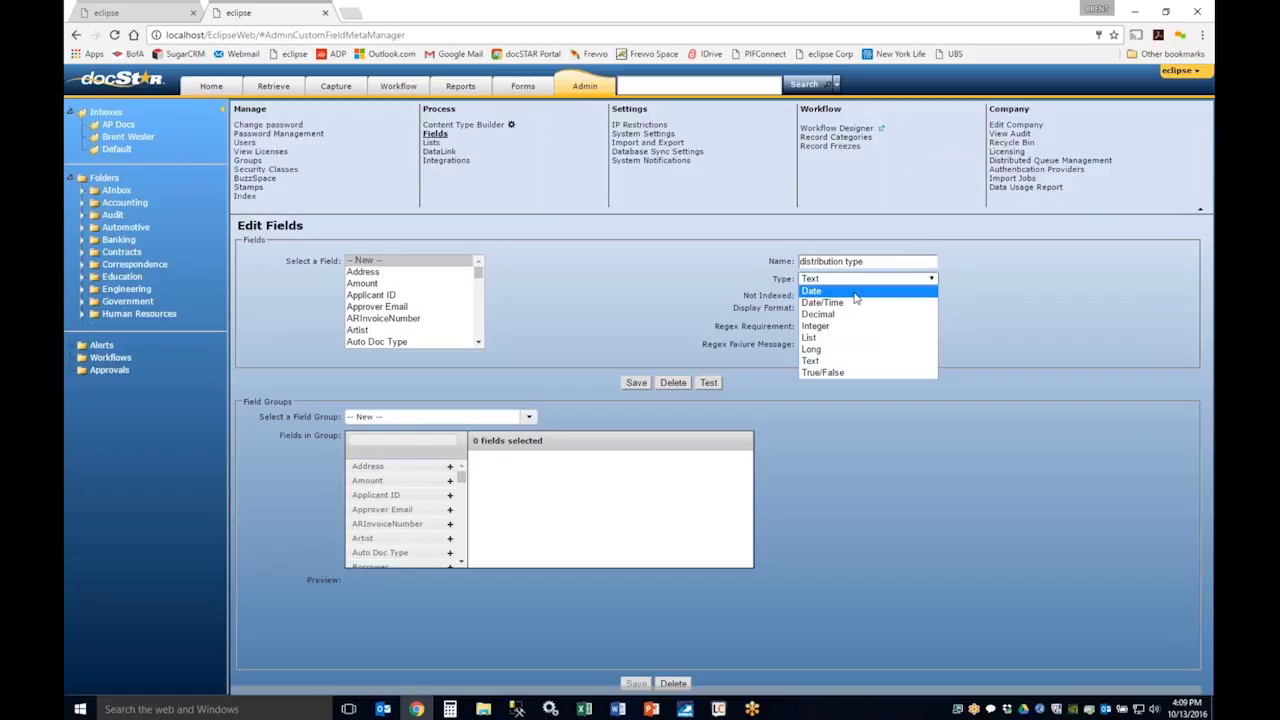
click(855, 298)
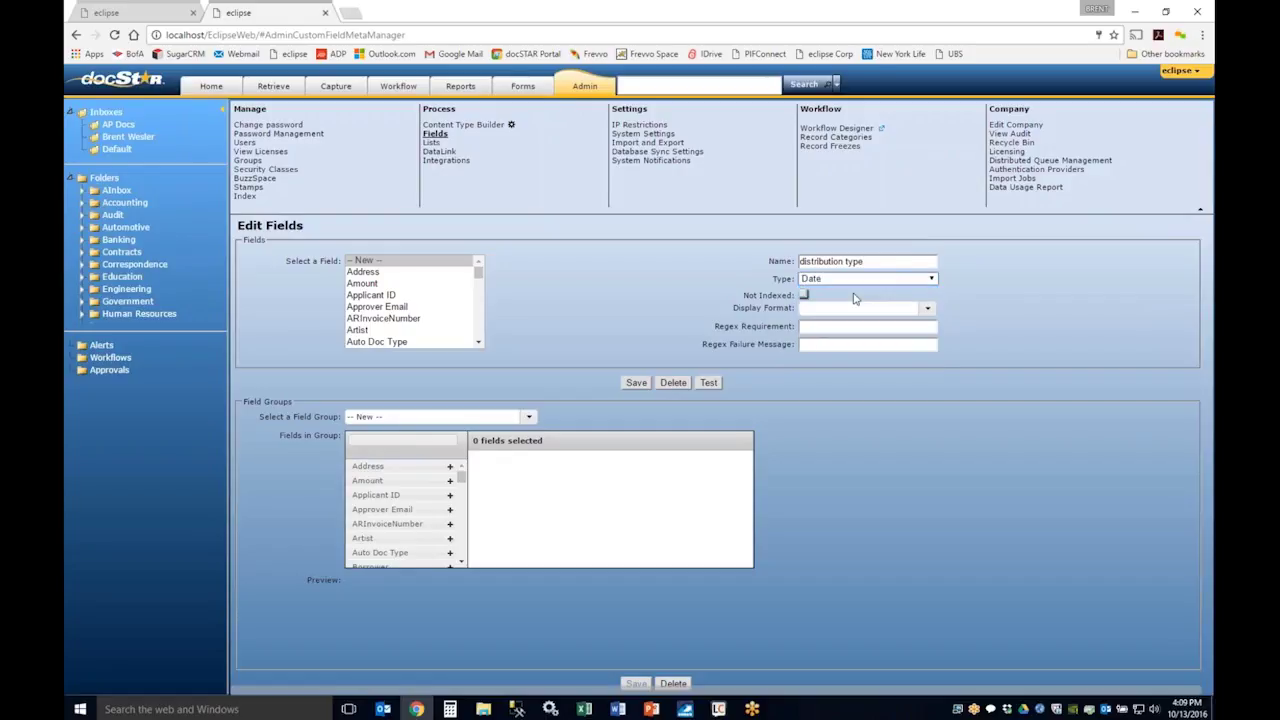
click(913, 311)
click(928, 309)
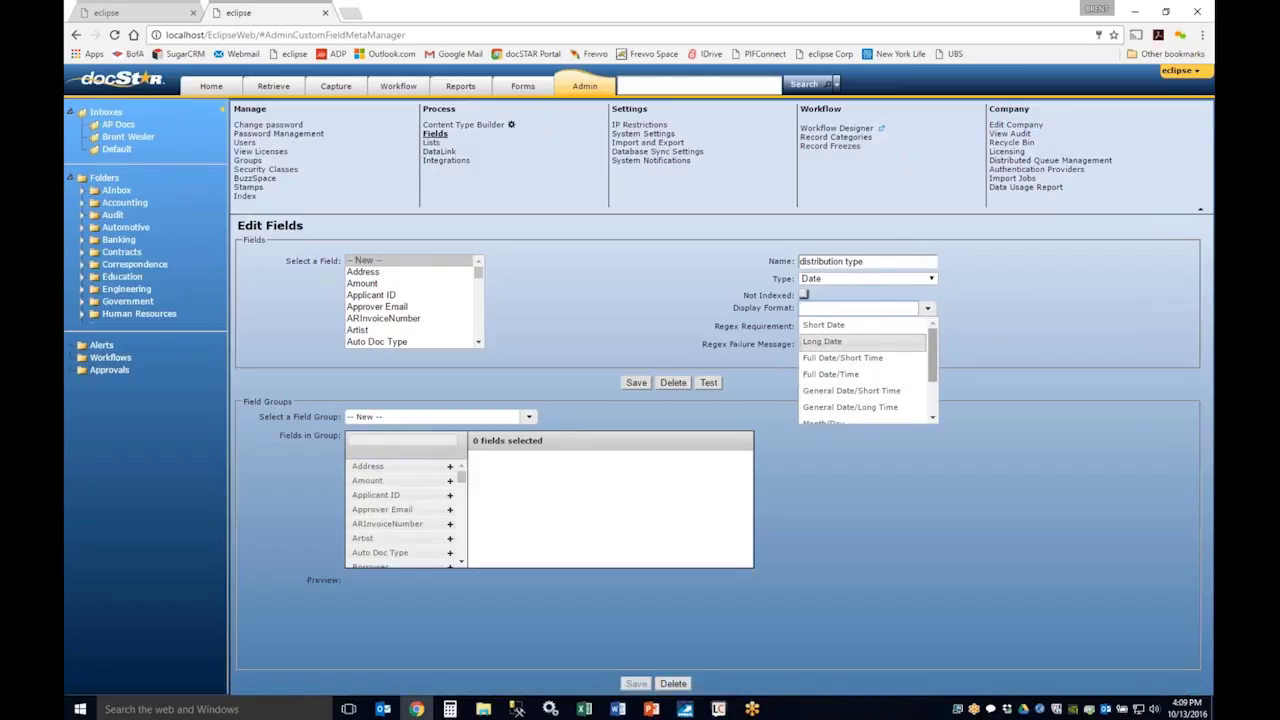
click(980, 327)
click(831, 281)
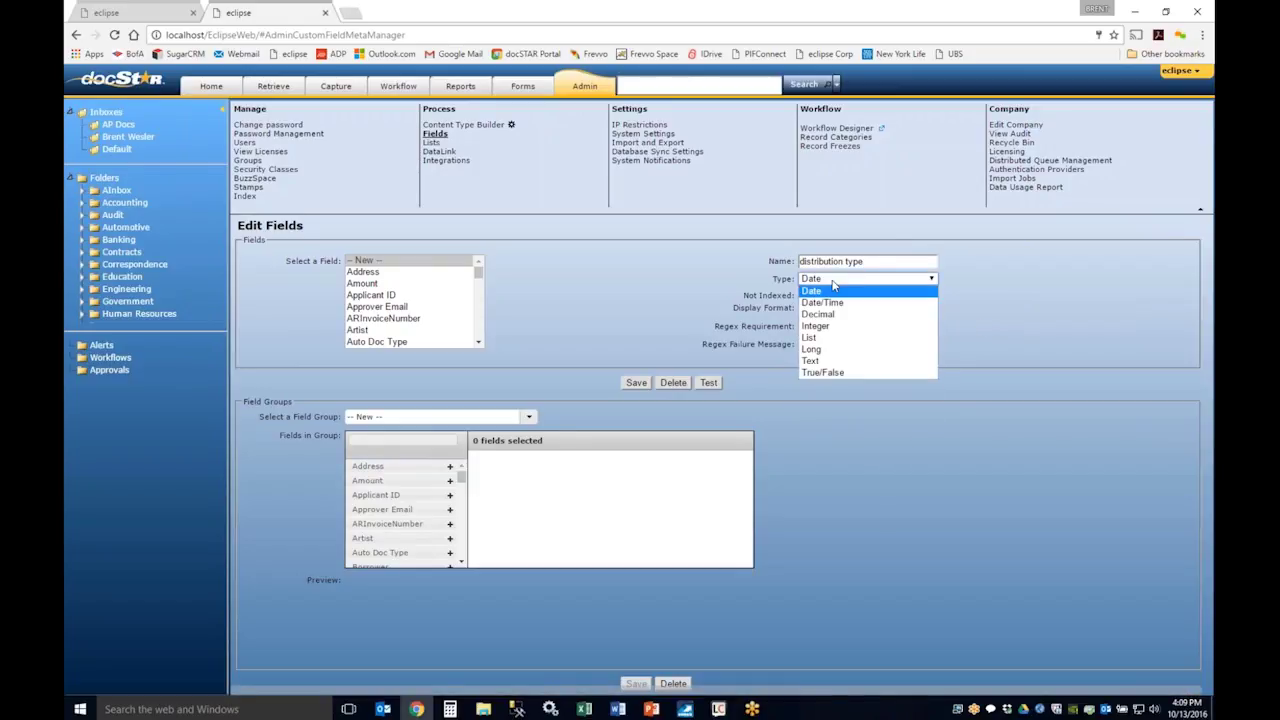
click(834, 298)
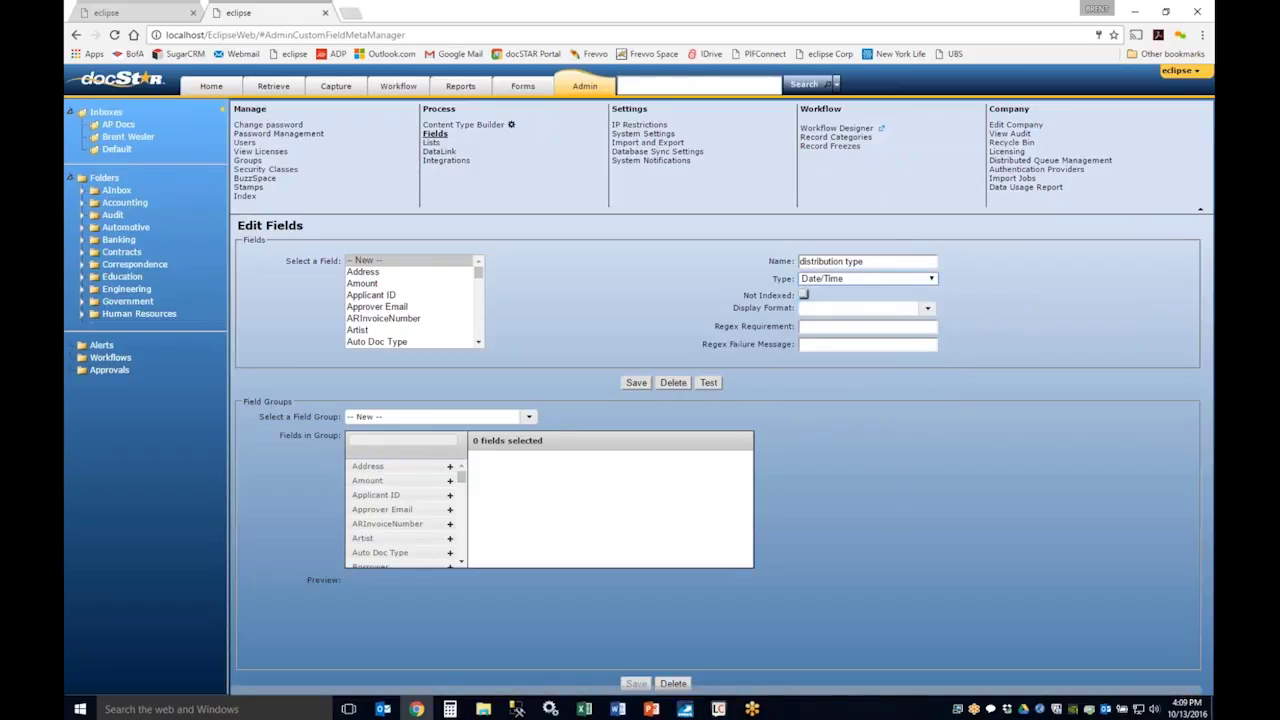
Check the display formats offered for the Date/Time type, and switch the type to List to examine the available list names.
click(922, 309)
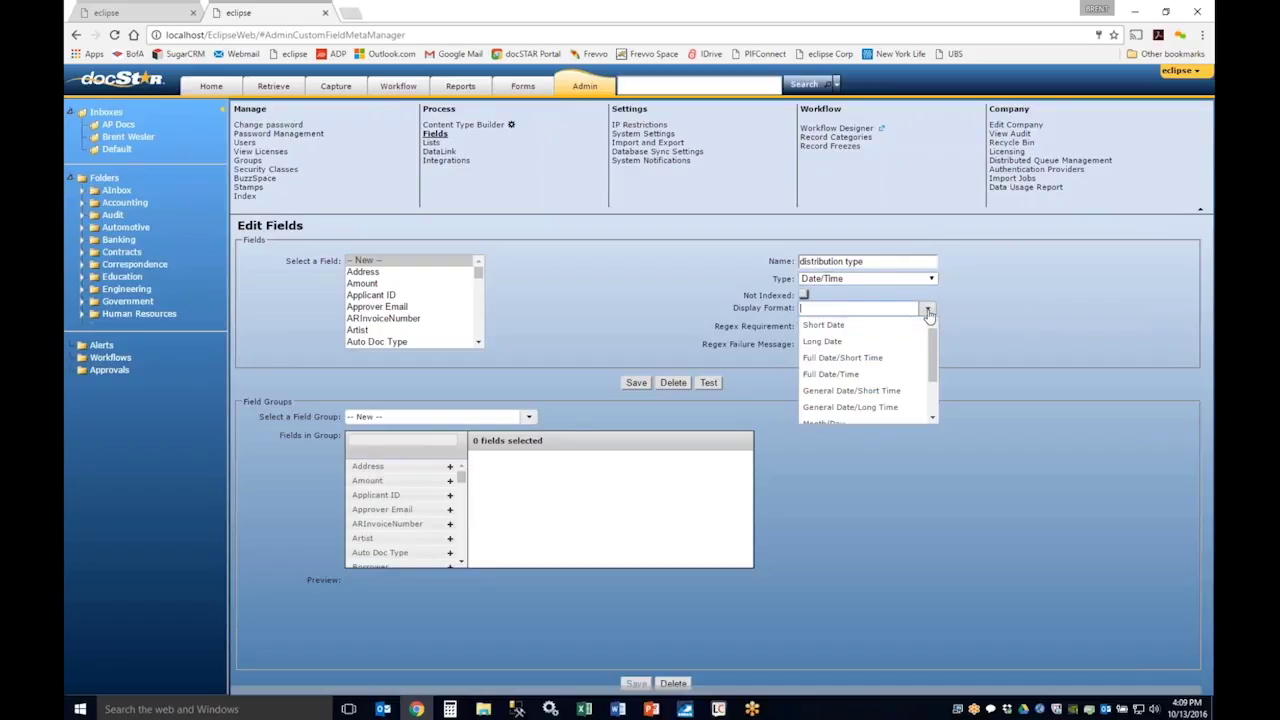
click(986, 320)
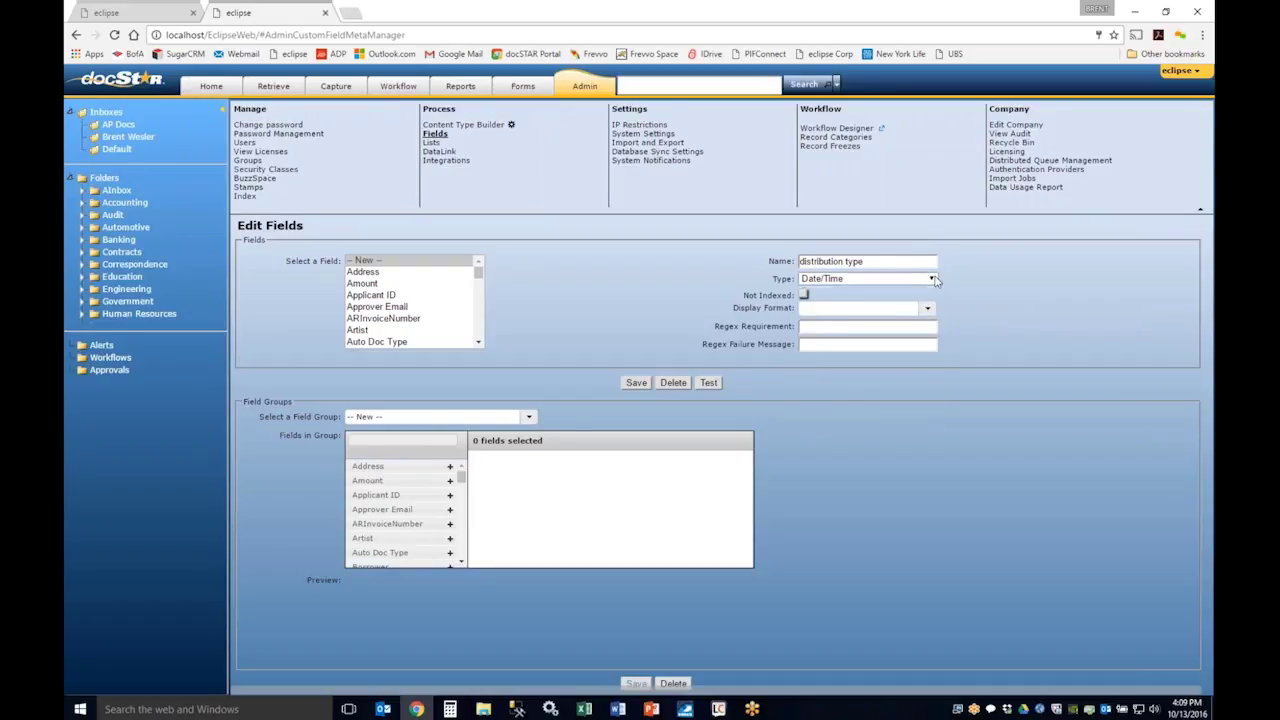
click(933, 280)
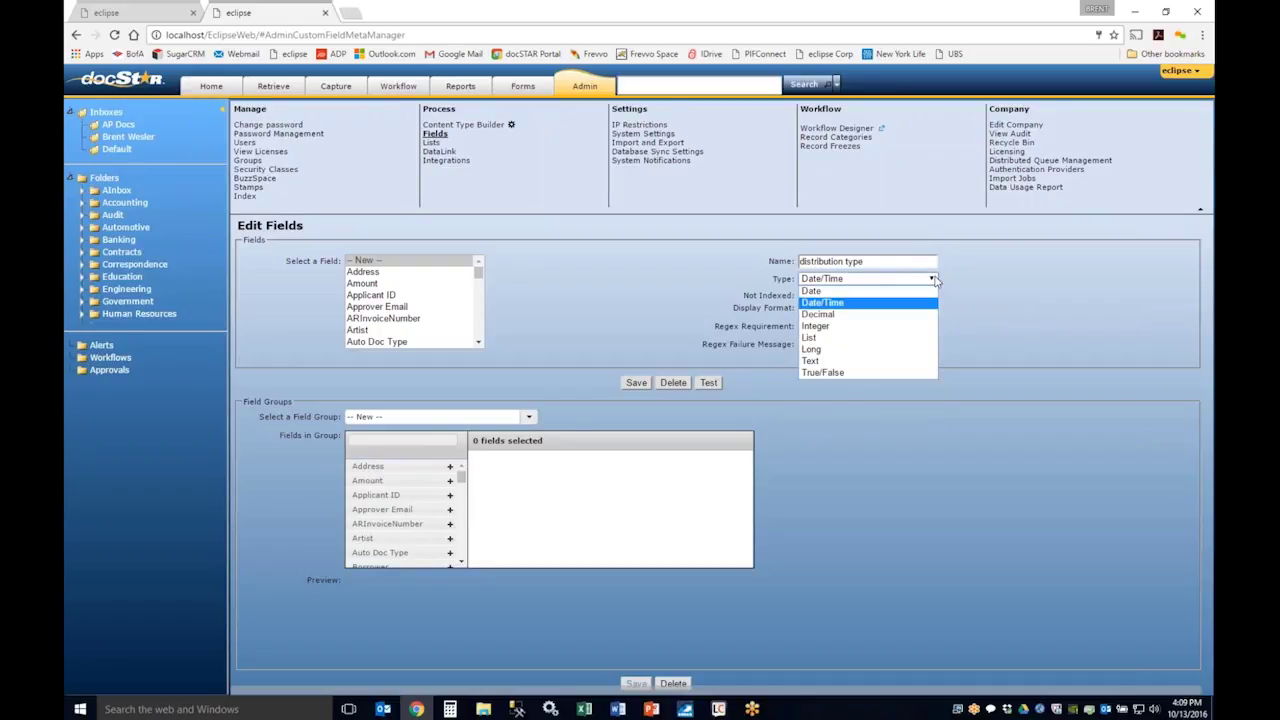
click(881, 340)
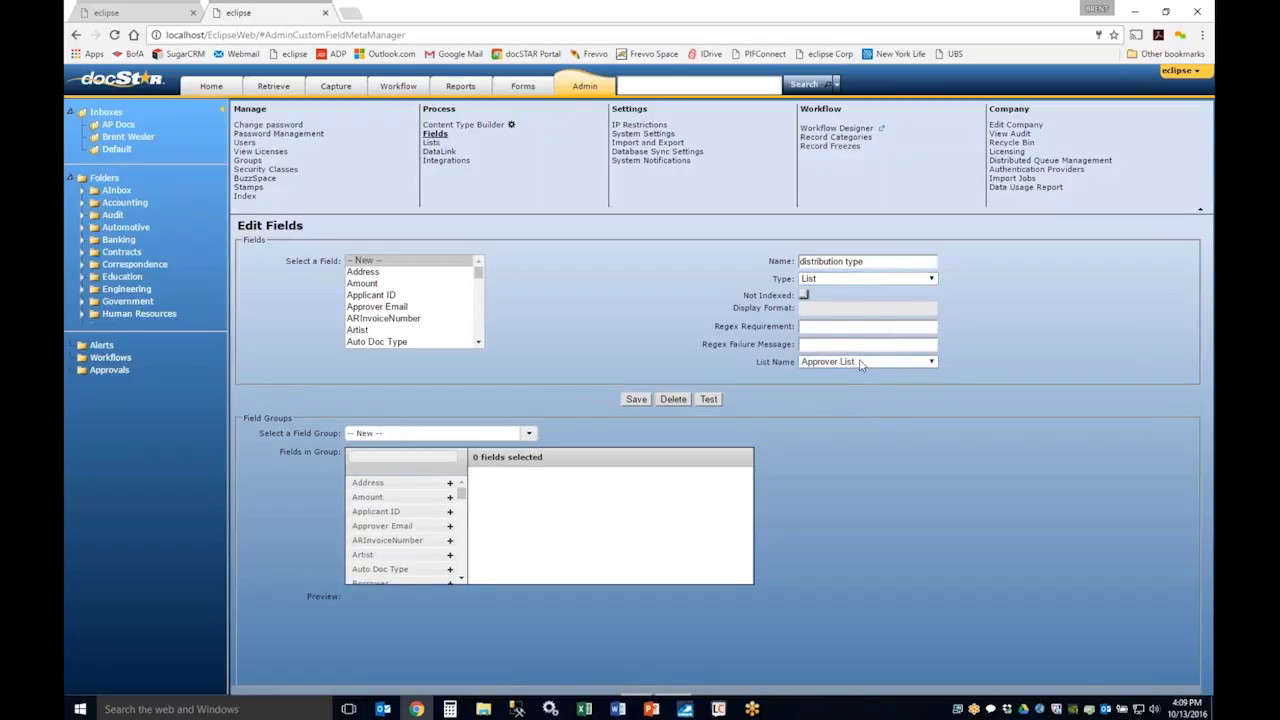
click(864, 361)
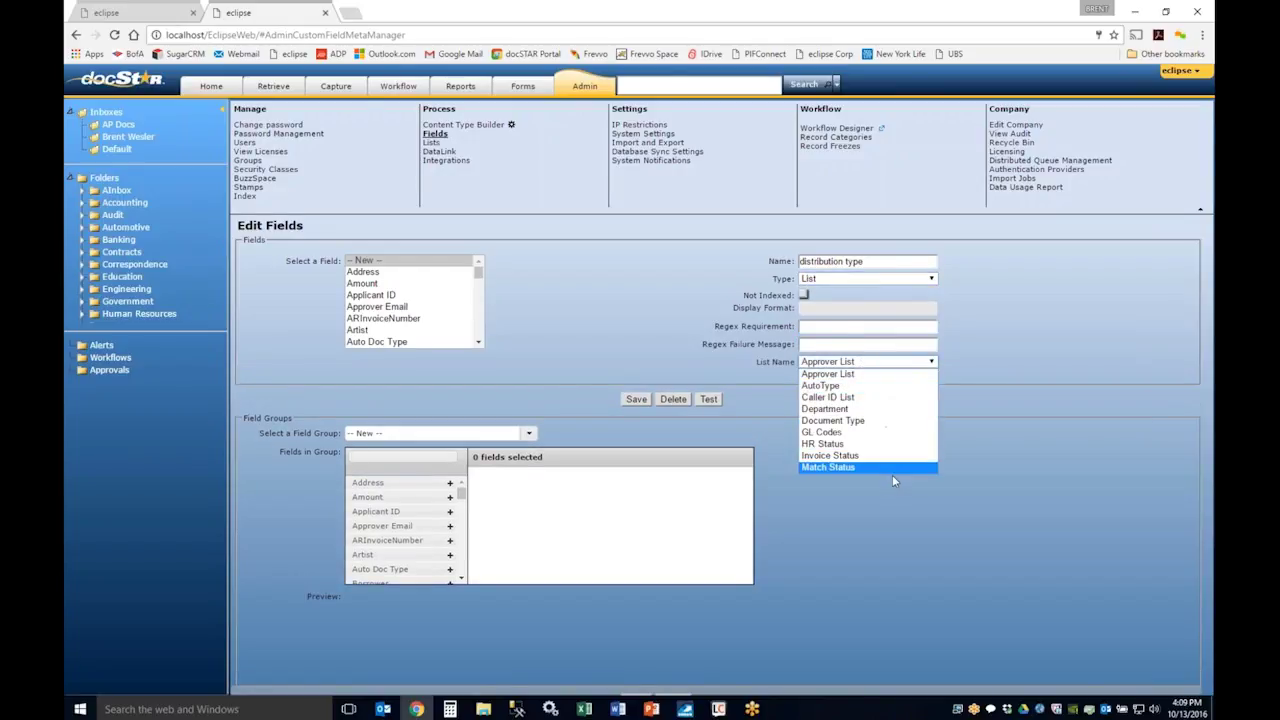
click(634, 302)
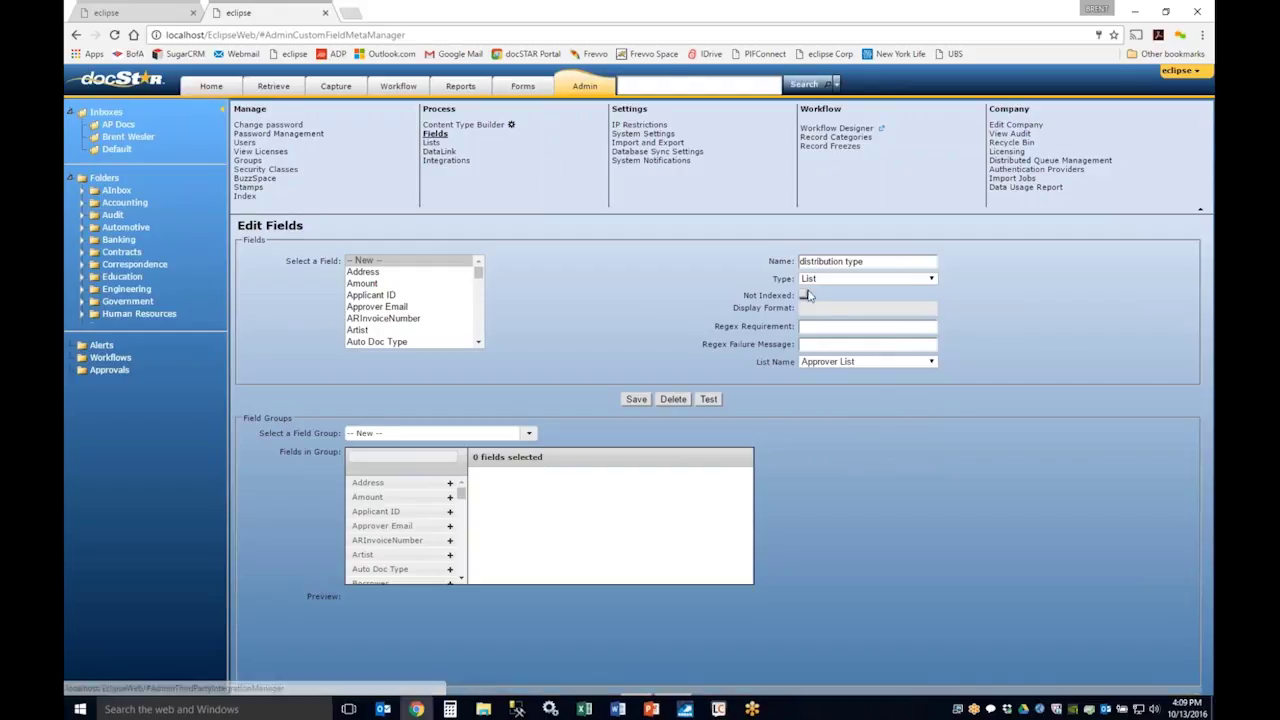
Save the distribution type field with type Text, and select it among the existing fields.
click(931, 280)
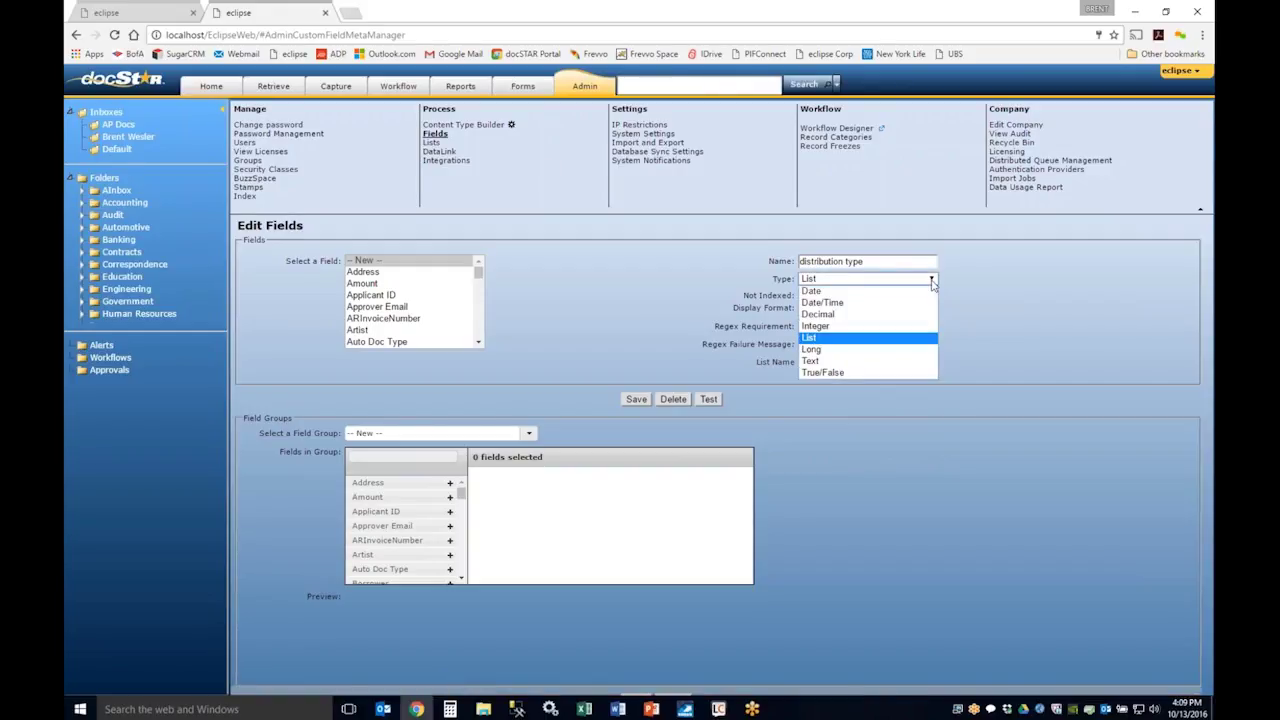
click(902, 363)
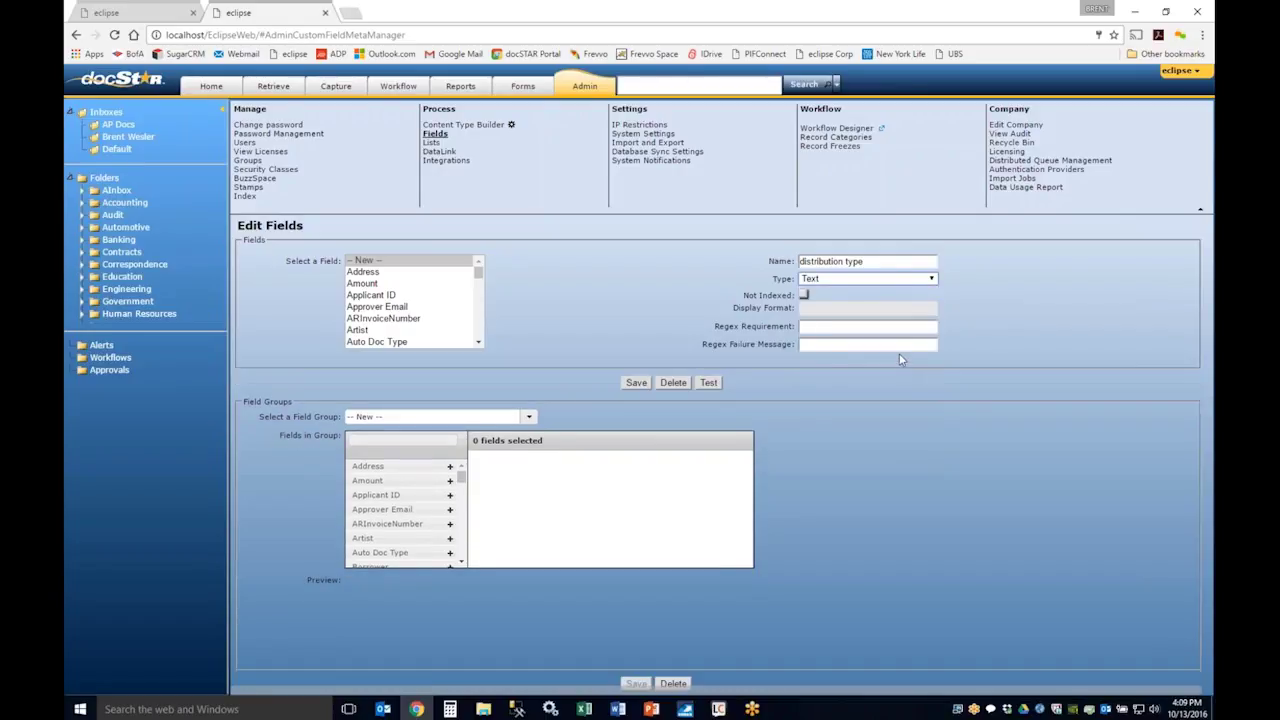
click(851, 285)
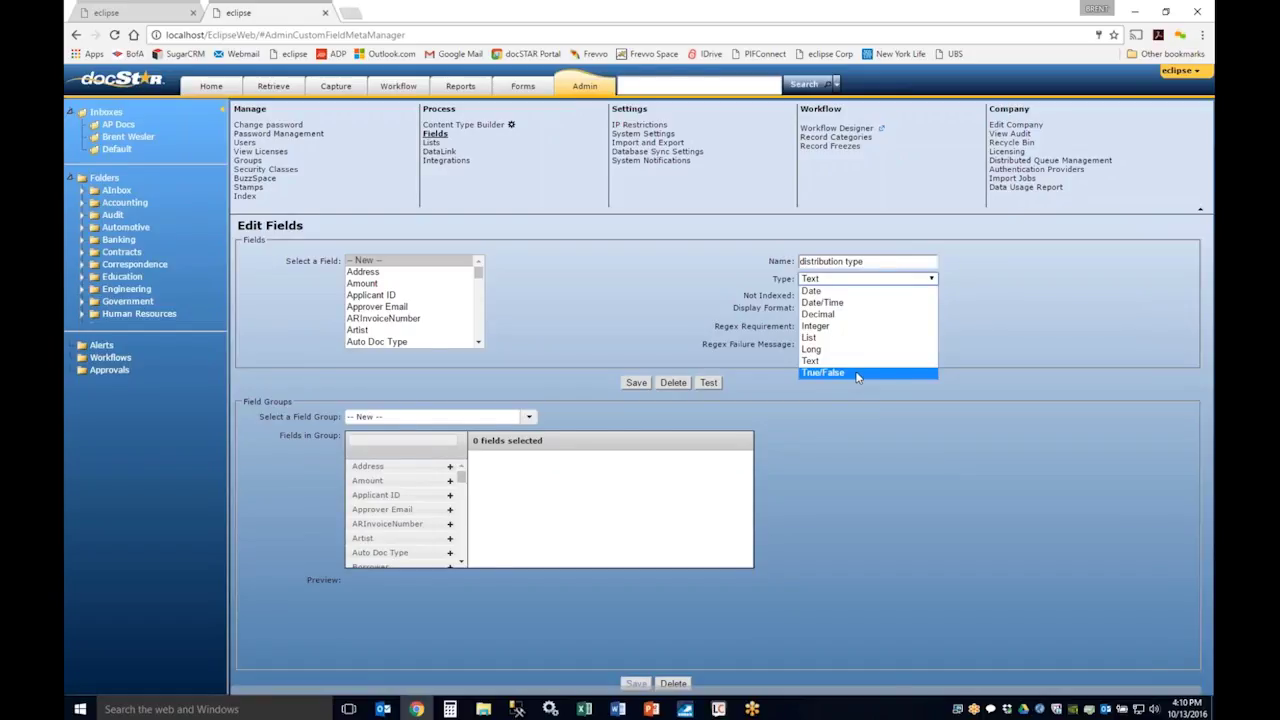
click(1017, 339)
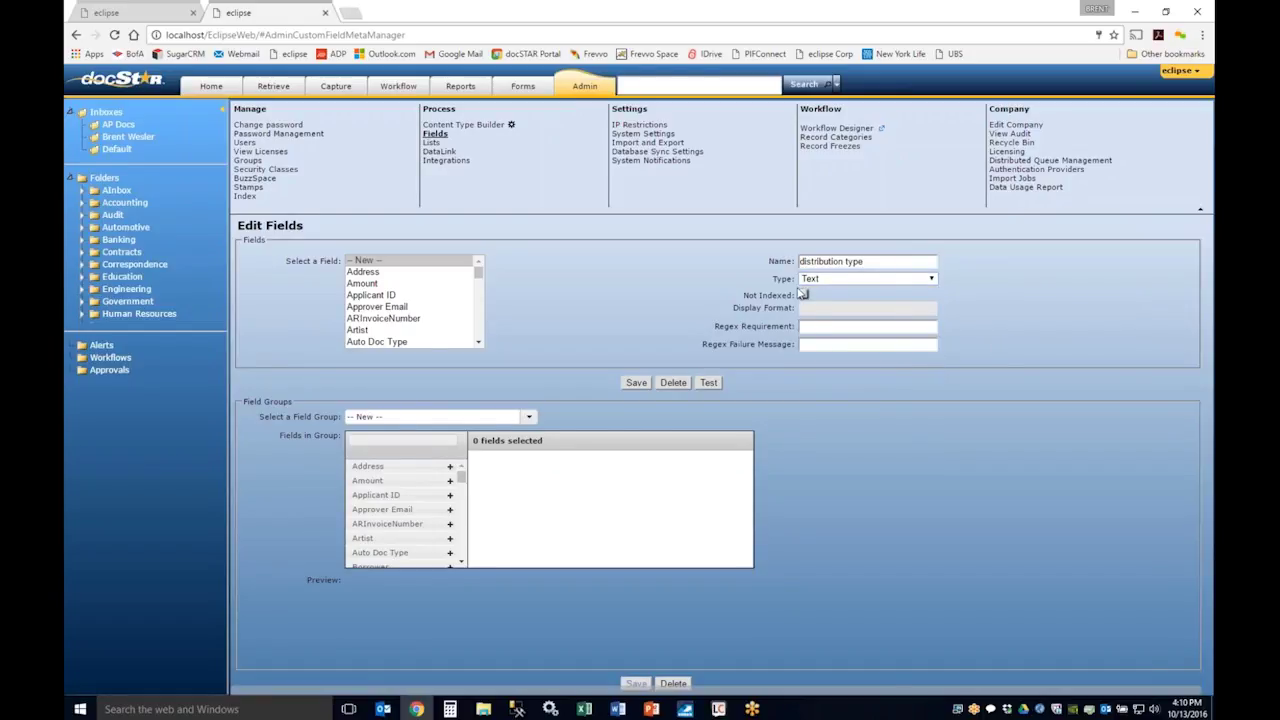
click(638, 385)
drag(478, 271, 478, 290)
click(426, 323)
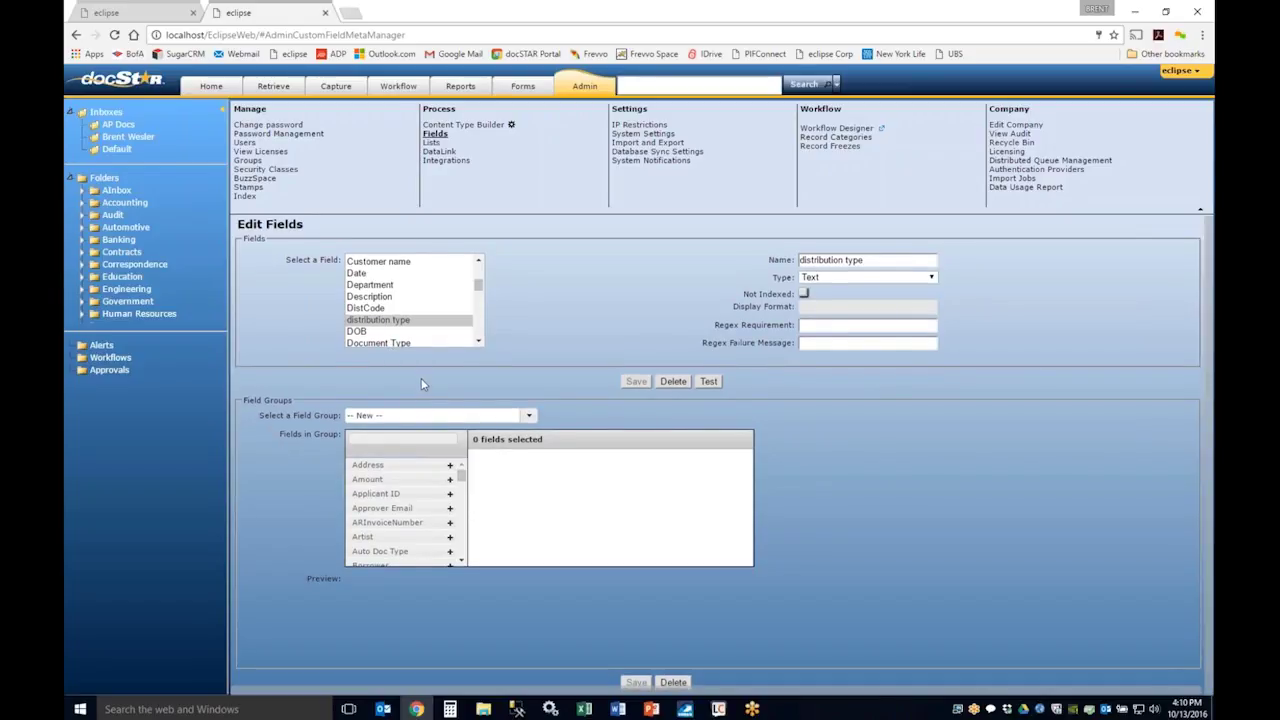
Load the AP Invoice Line Items field group and examine its fields and preview.
click(528, 415)
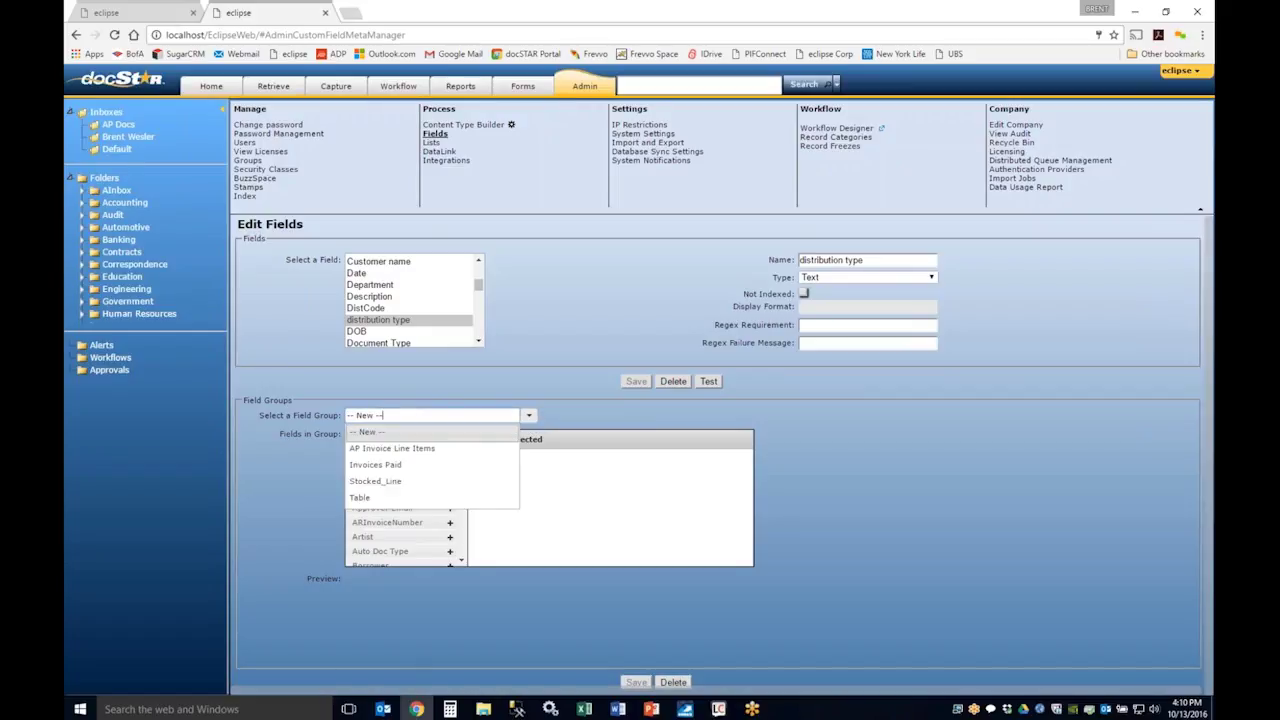
click(463, 449)
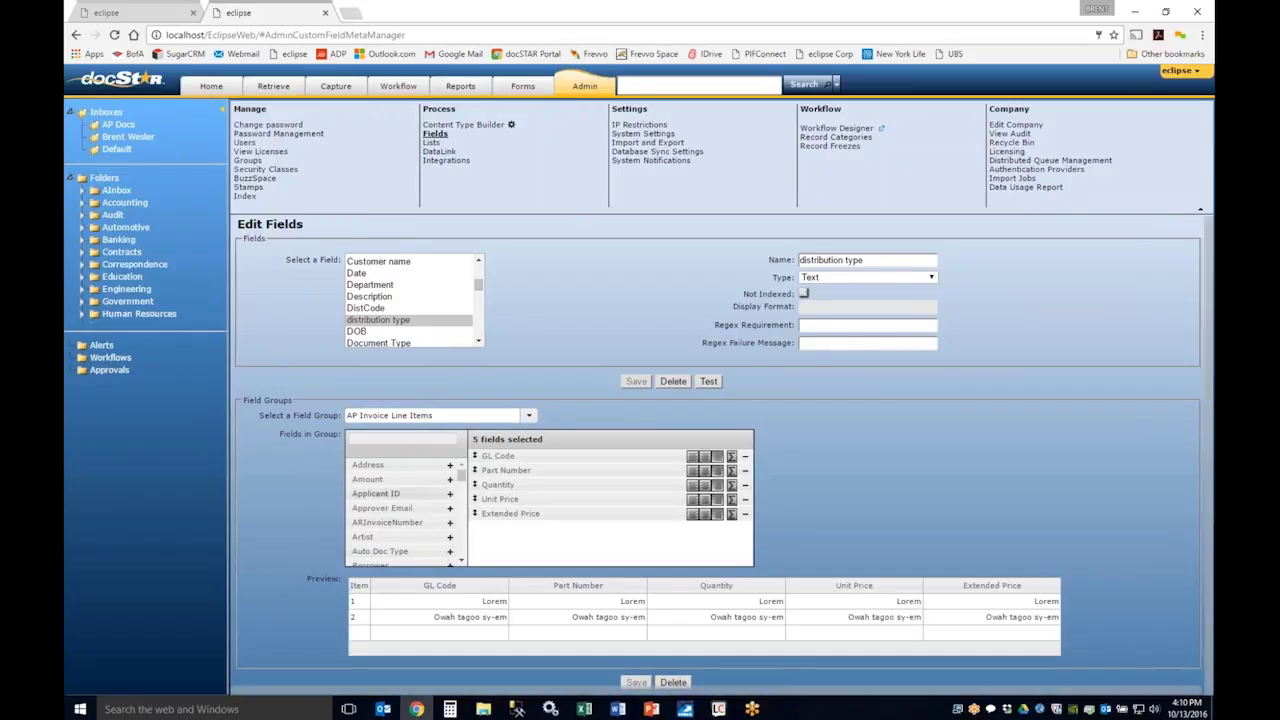
drag(462, 476, 463, 484)
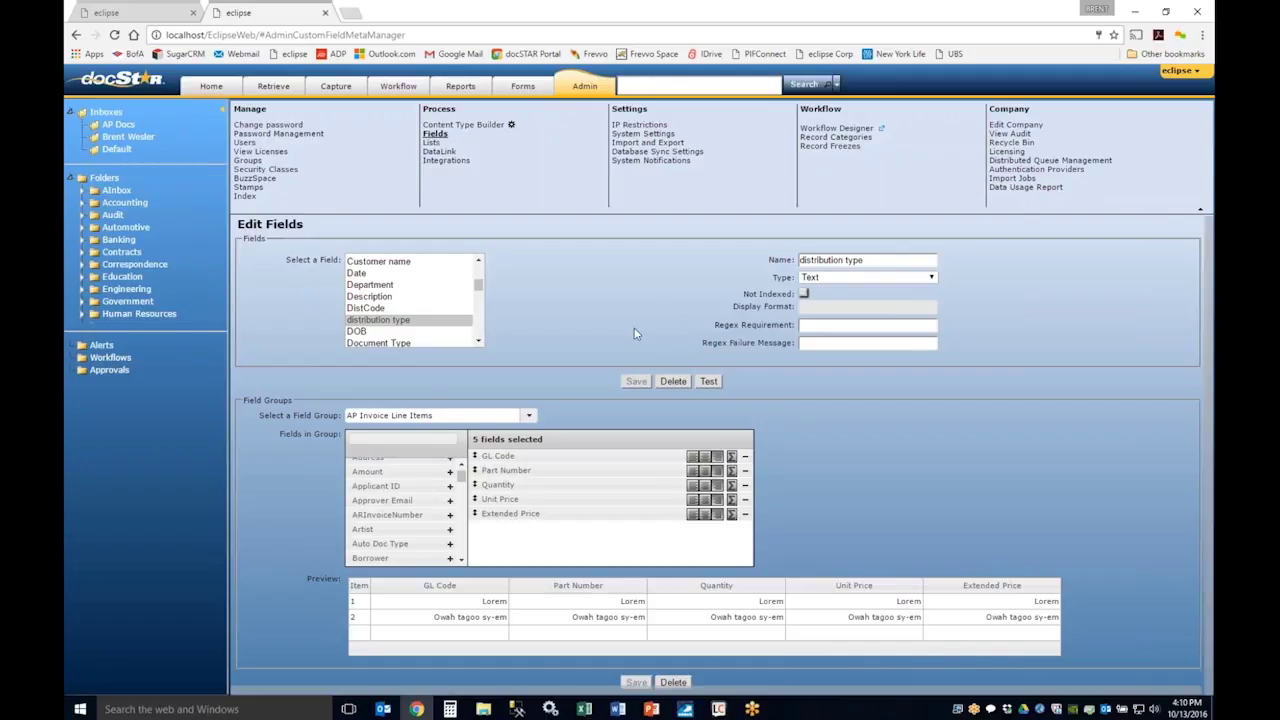
Open the administration page for editing lists and name a new list "dist list".
click(432, 144)
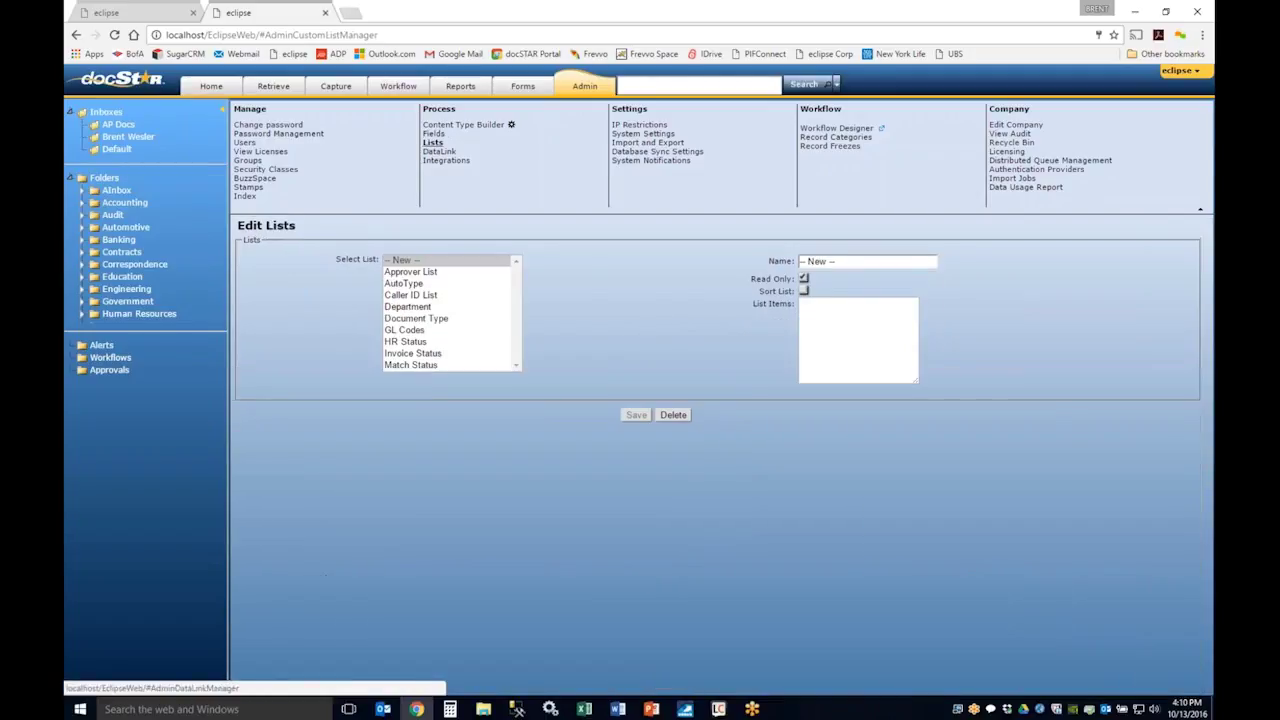
click(801, 259)
text(c)
text(ist)
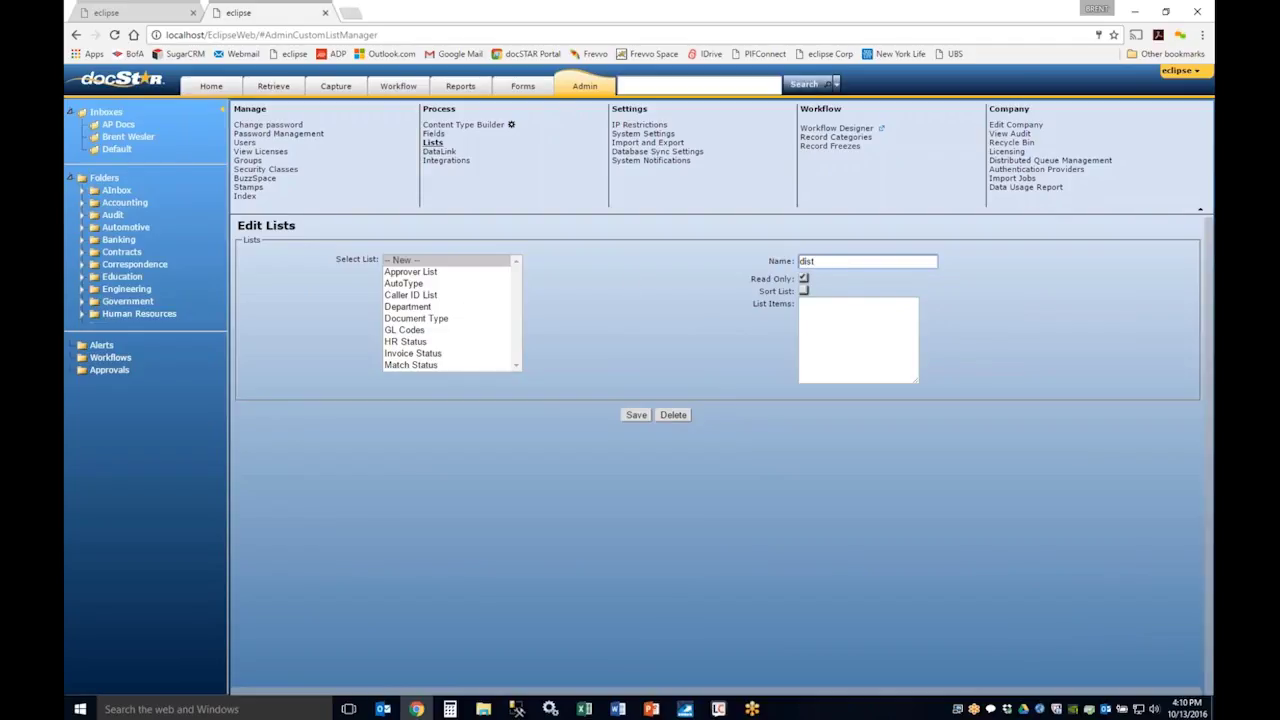
text( list)
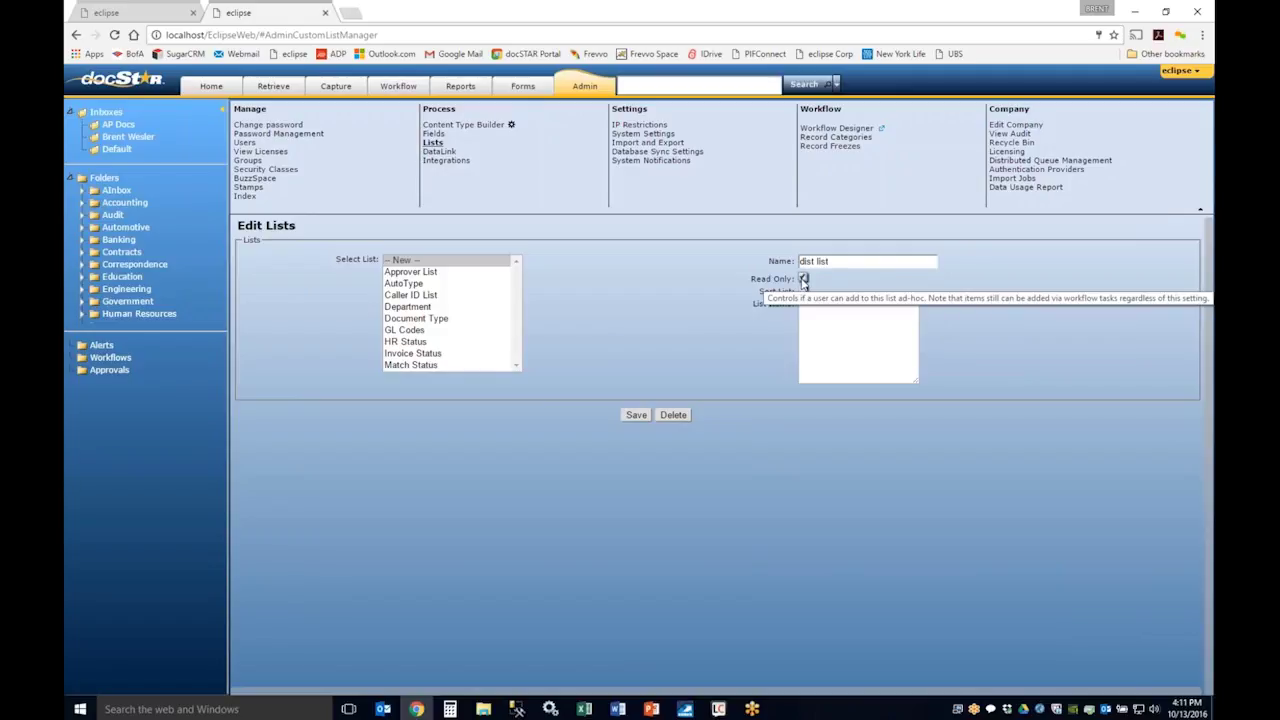
Make dist list sorted and not read-only with items A, B, G and D, then save it and view its items.
click(806, 343)
text(A)
key(Return)
text(B)
key(Return)
text(G )
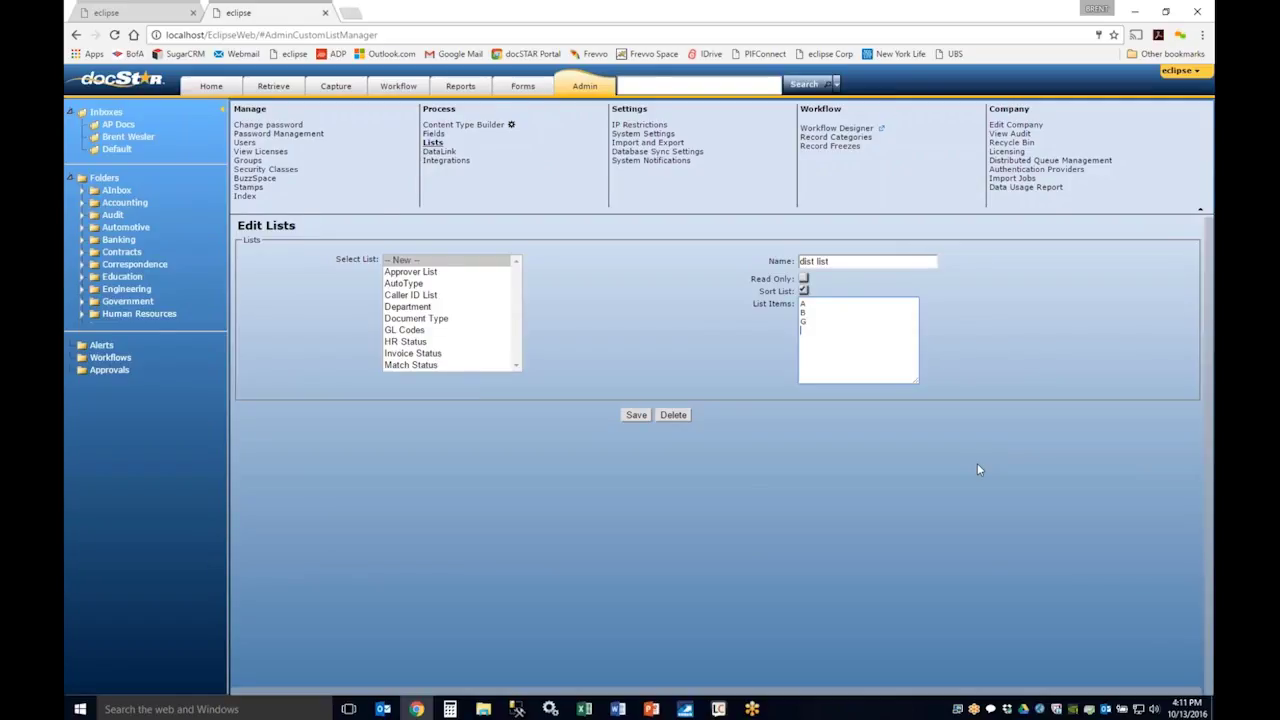
text(D)
click(643, 415)
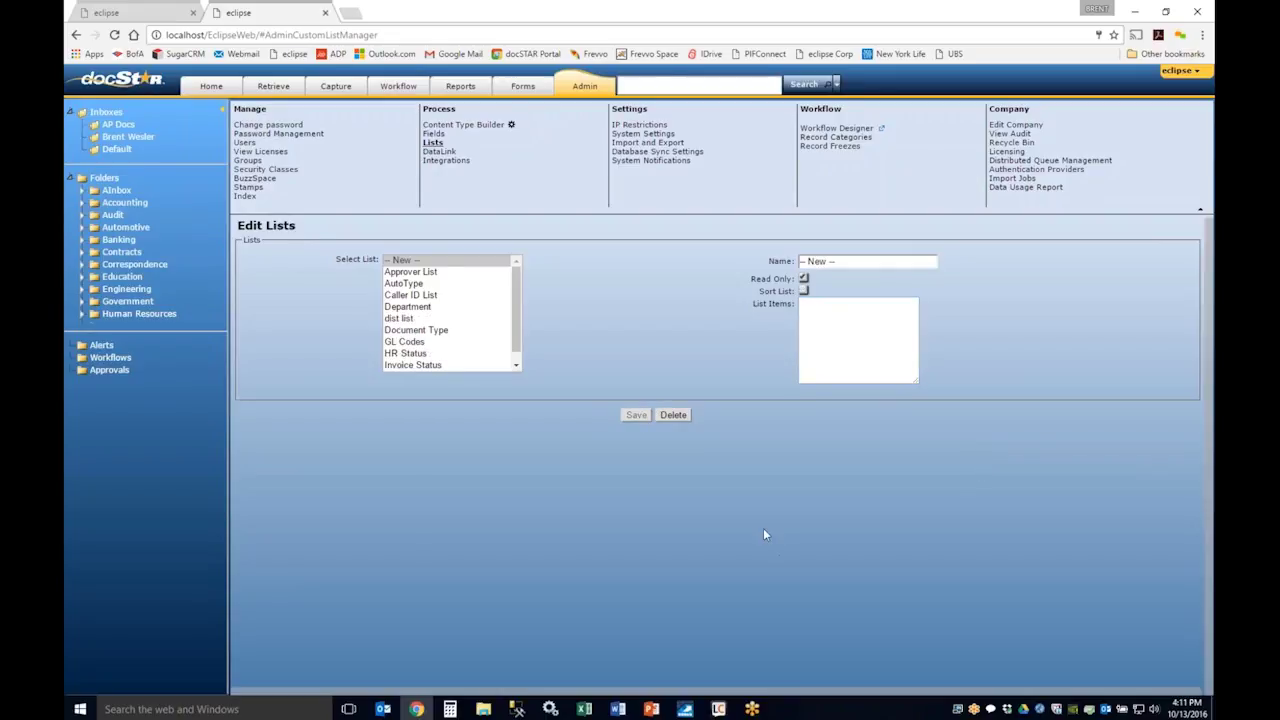
click(414, 319)
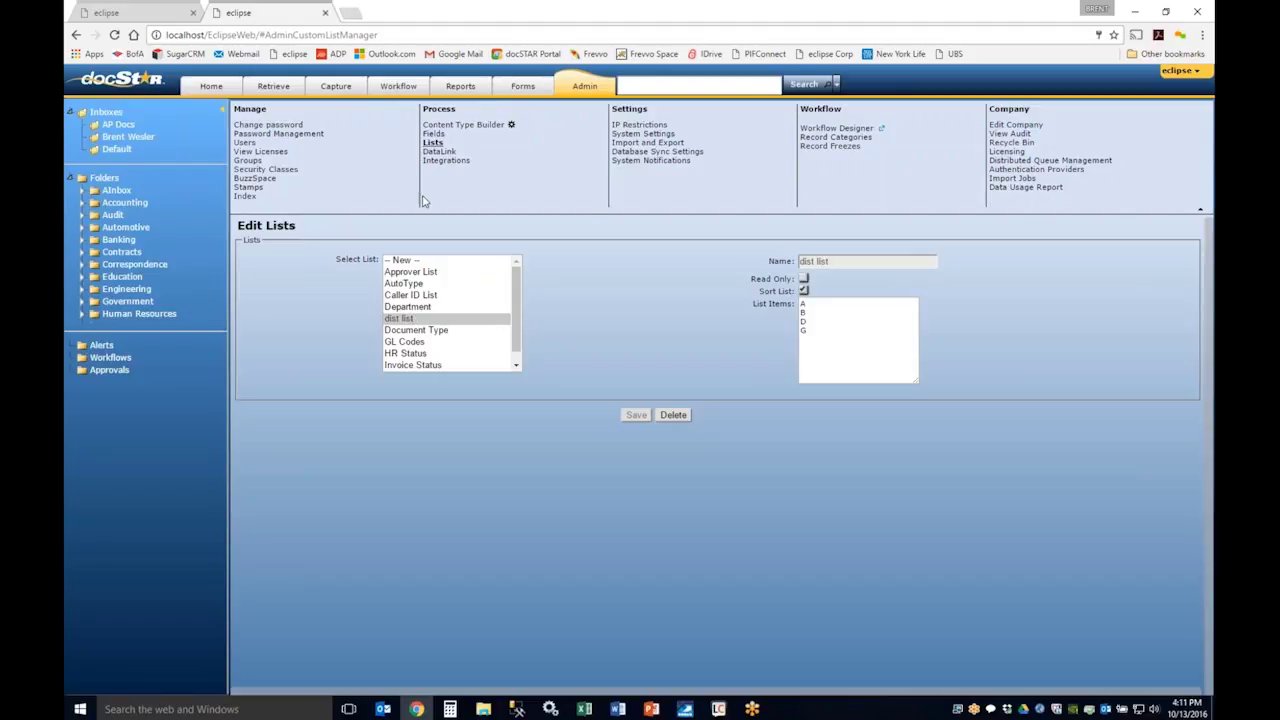
Change the distribution type field's type to List, assign it the list named dist list, and save the field.
click(433, 134)
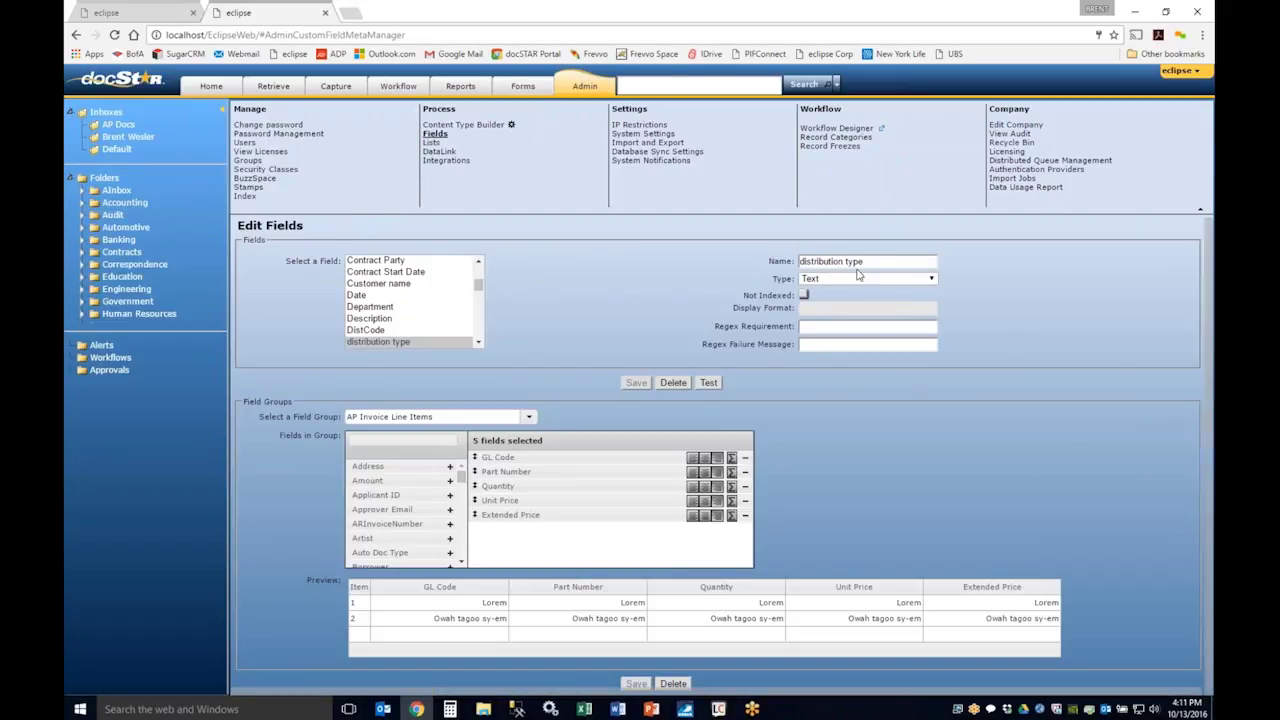
click(904, 286)
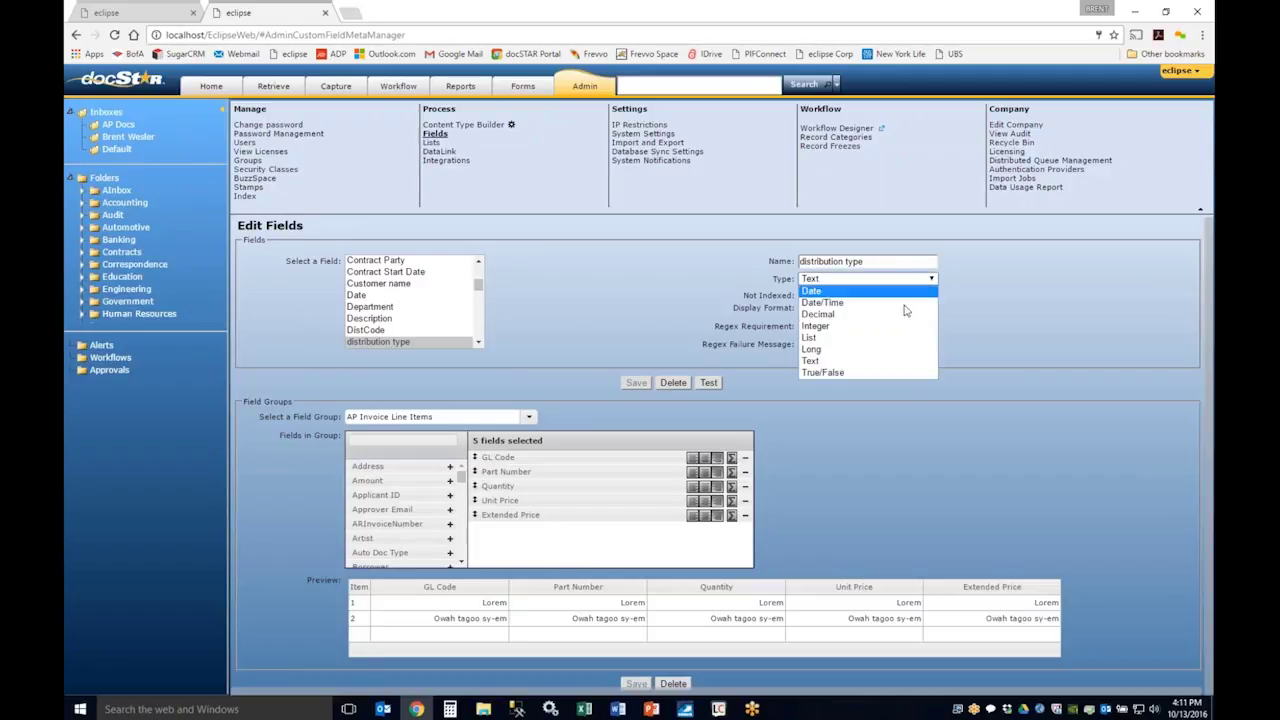
click(903, 344)
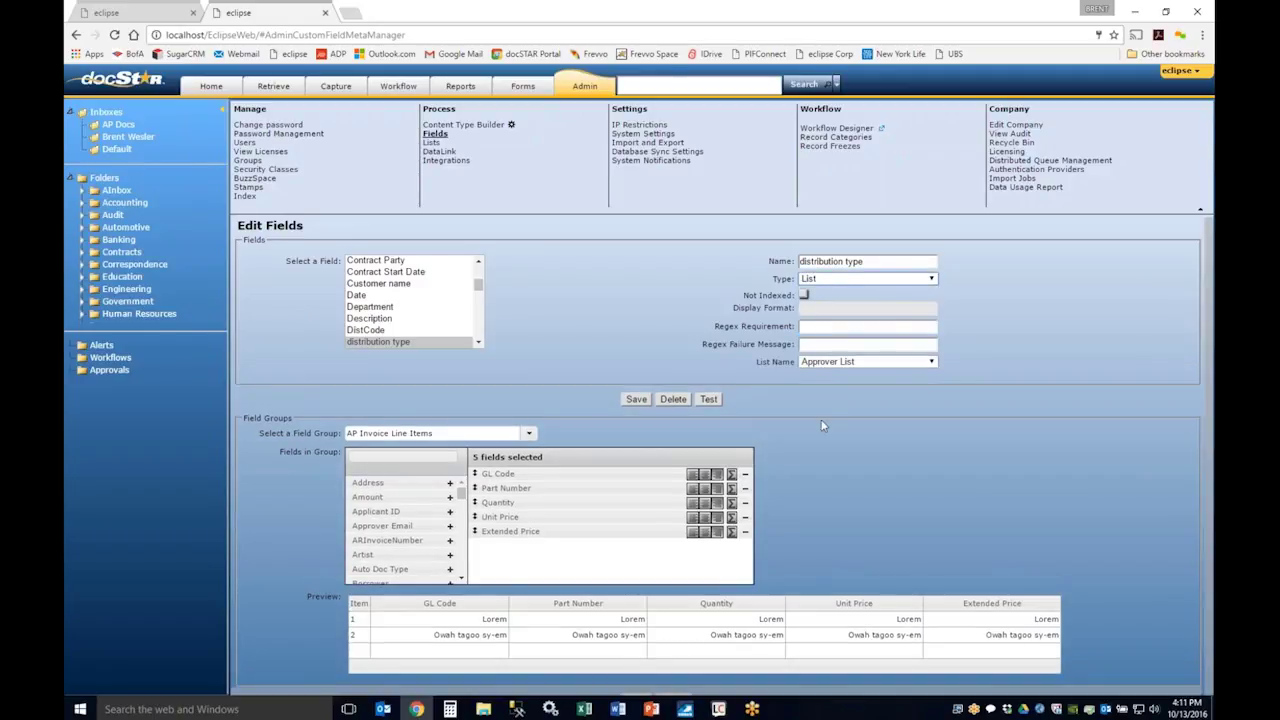
click(827, 362)
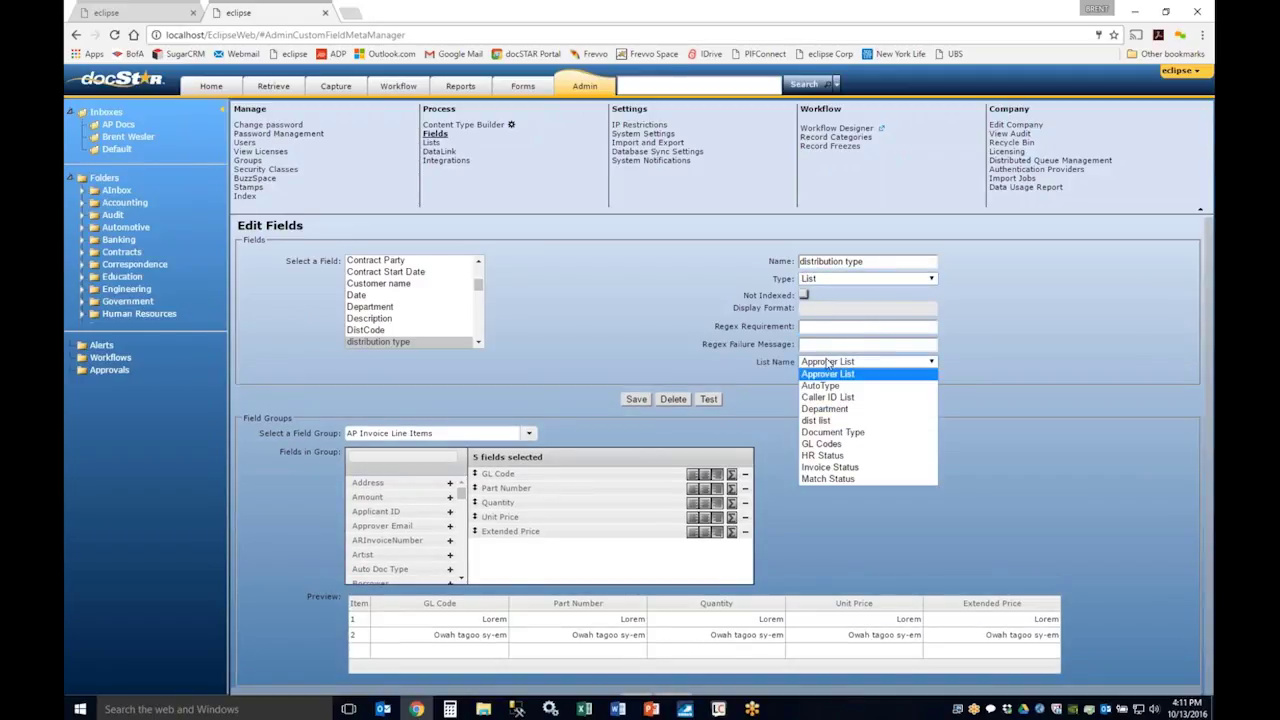
click(829, 421)
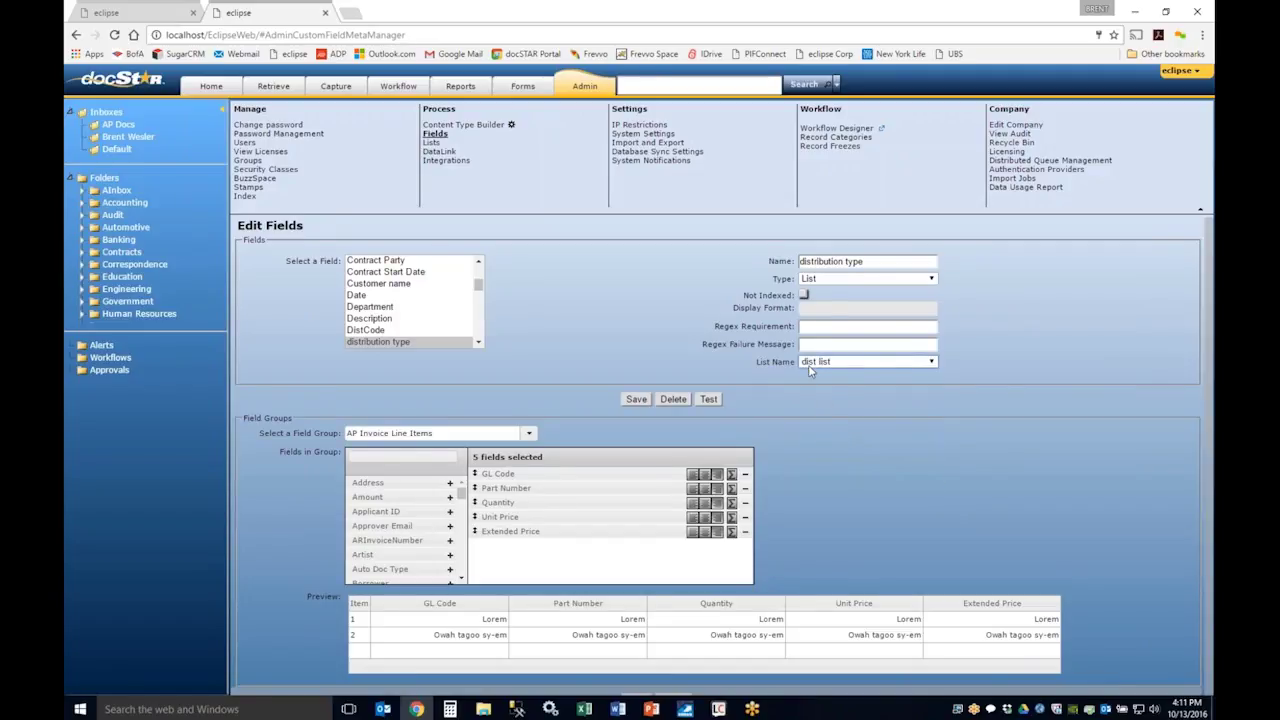
click(637, 399)
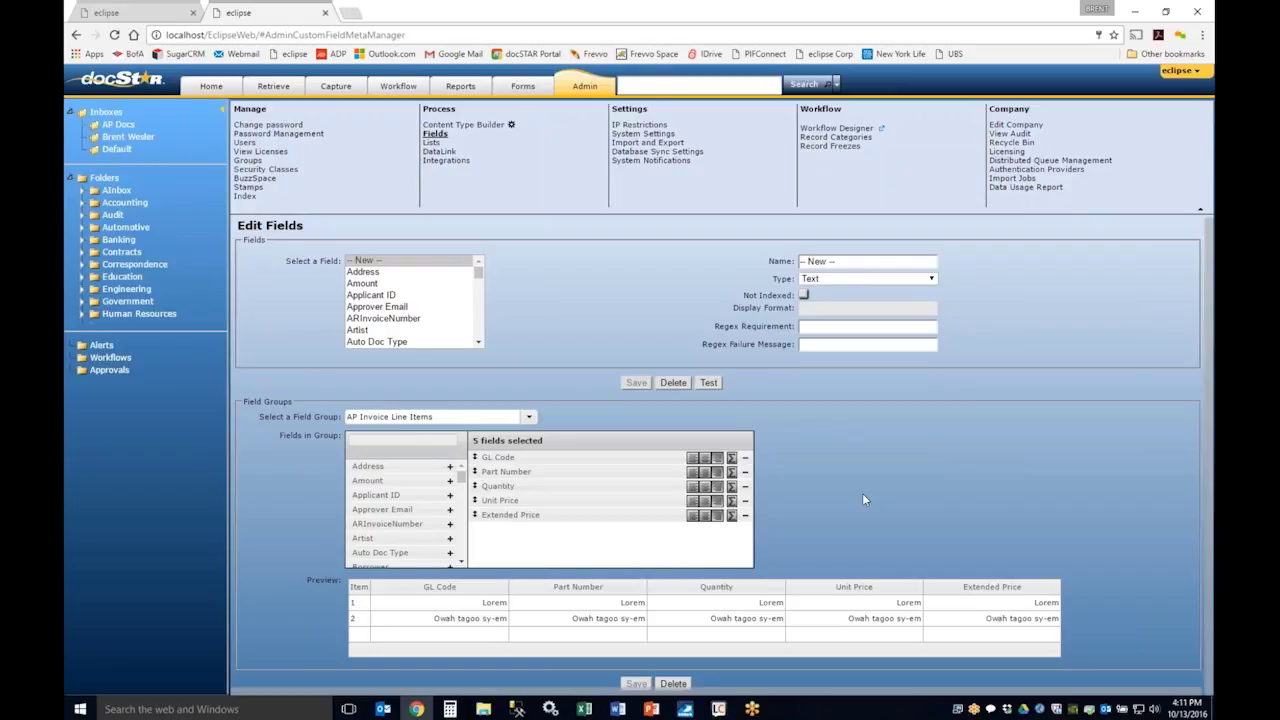
Start a new image stamp on the stamps administration page and choose the logo file for it.
click(247, 188)
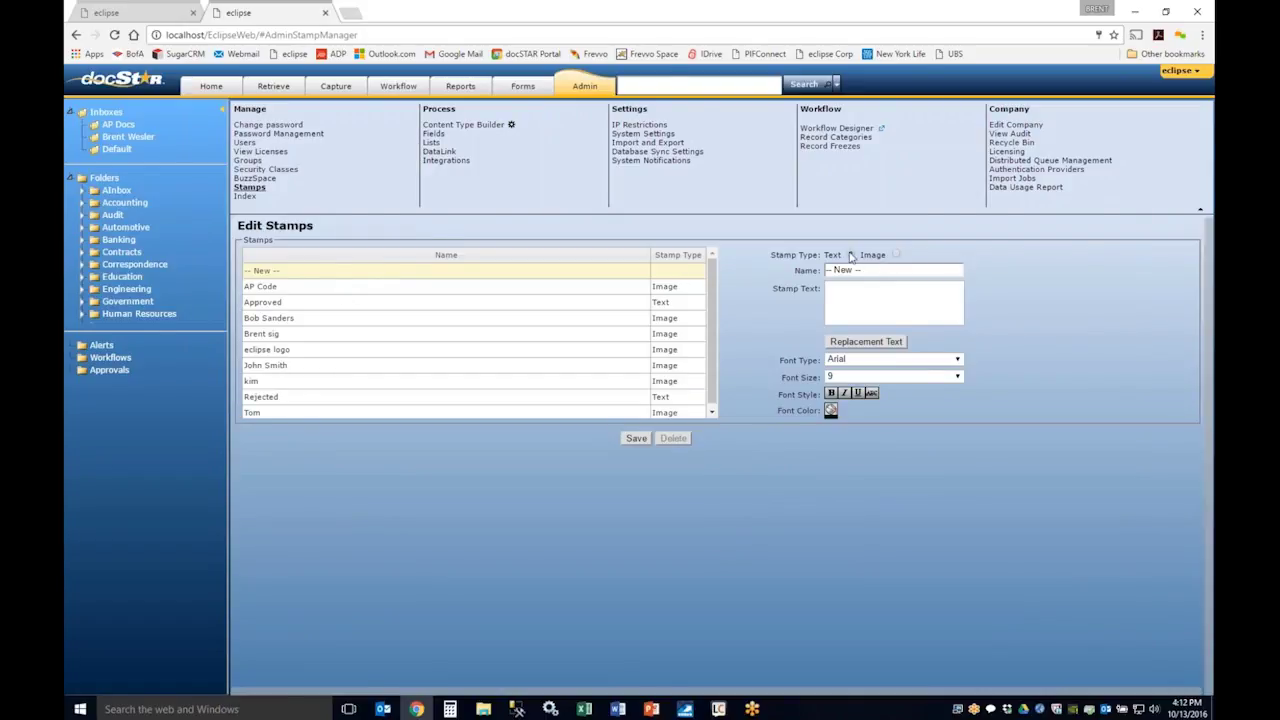
click(897, 255)
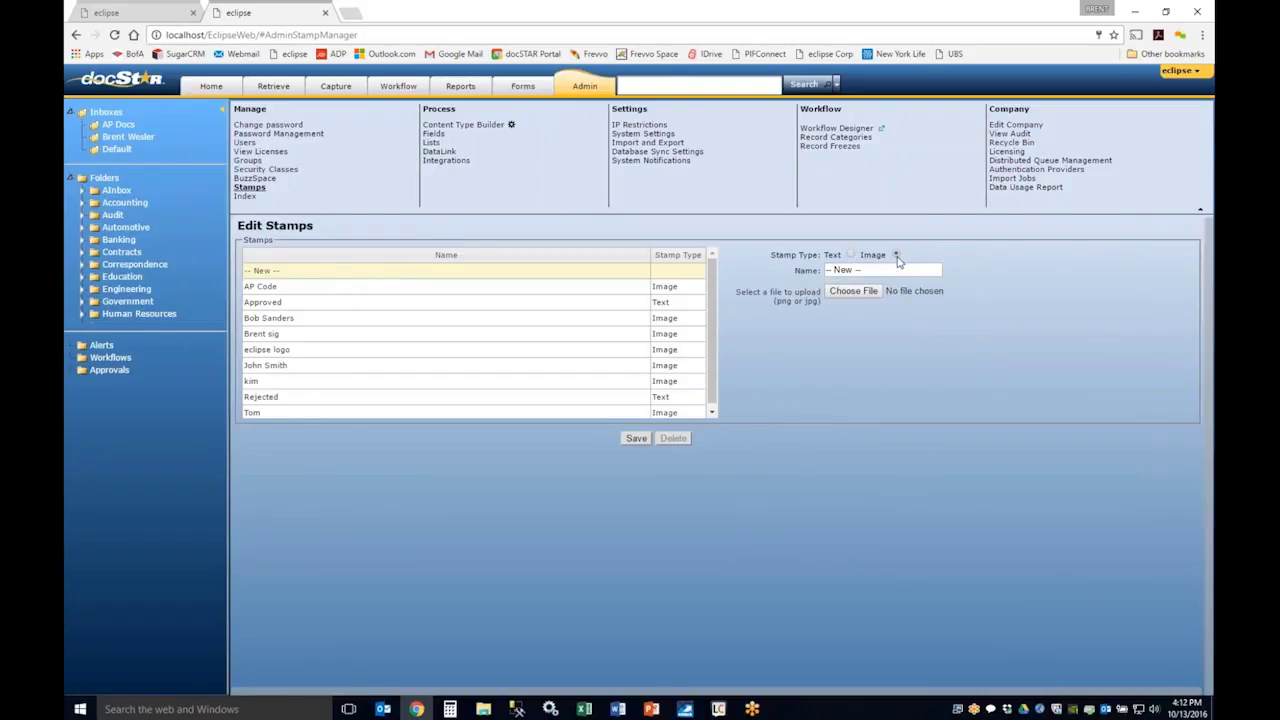
click(852, 291)
click(505, 258)
double_click(505, 258)
Name the new image stamp "pif logo", save it, and preview the saved stamp.
drag(880, 270, 783, 252)
text(pif logo)
click(632, 440)
click(292, 399)
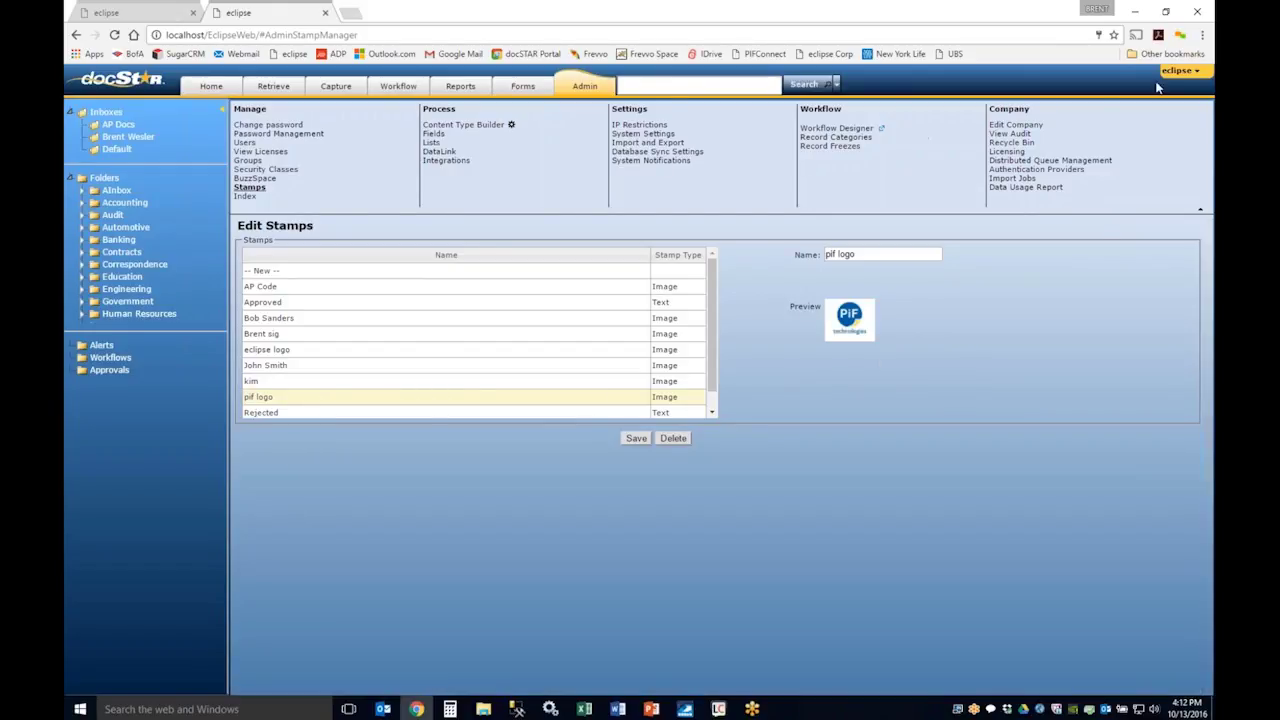
Check the company choices in the account options and open the user preferences.
click(1190, 72)
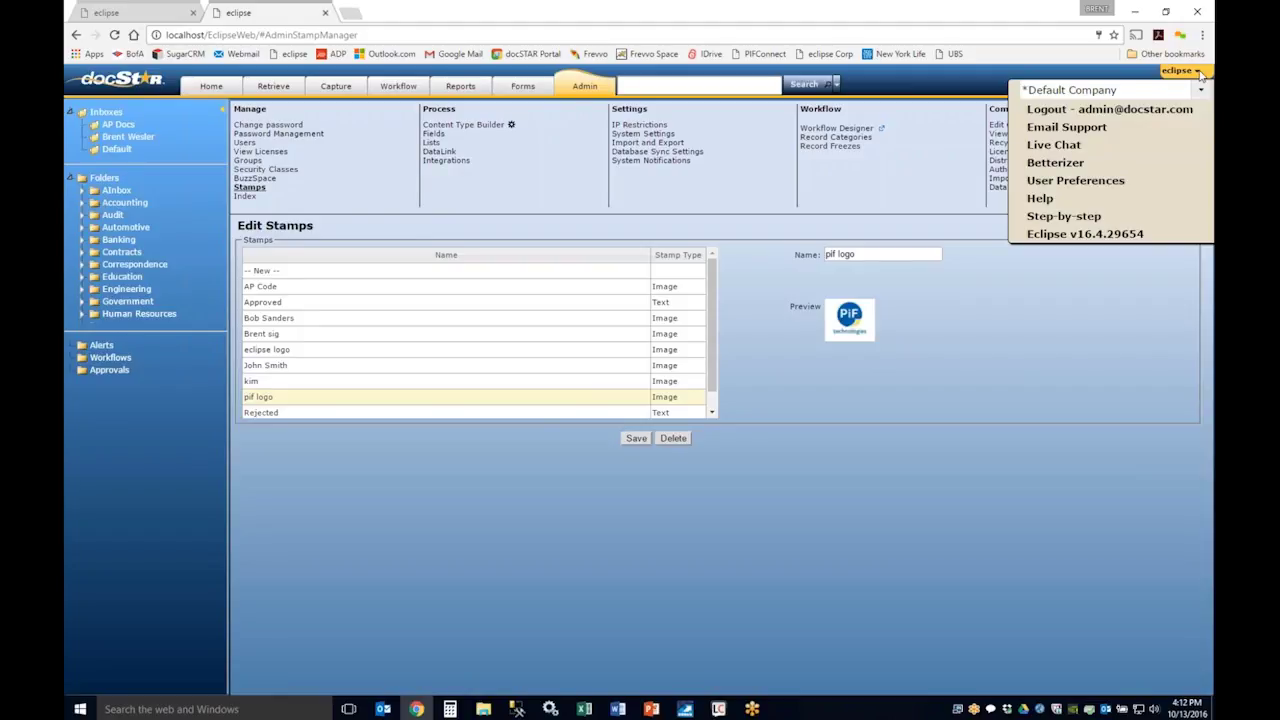
click(1201, 90)
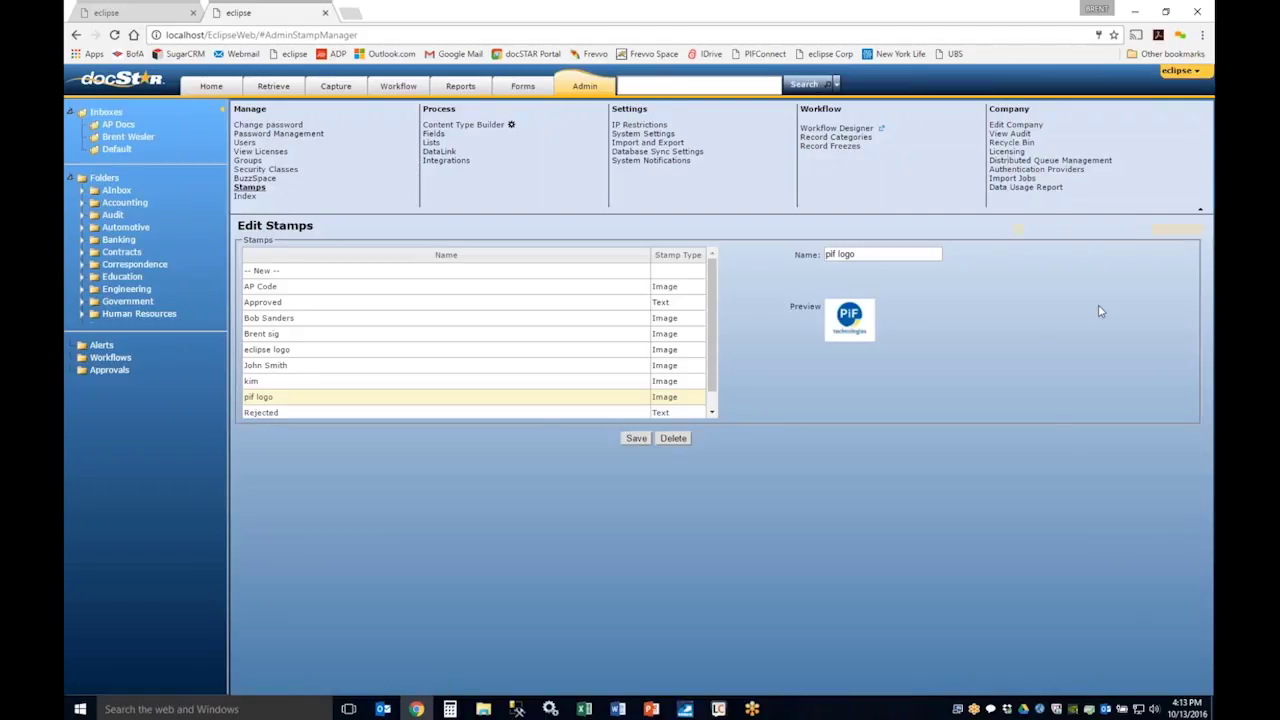
click(1194, 72)
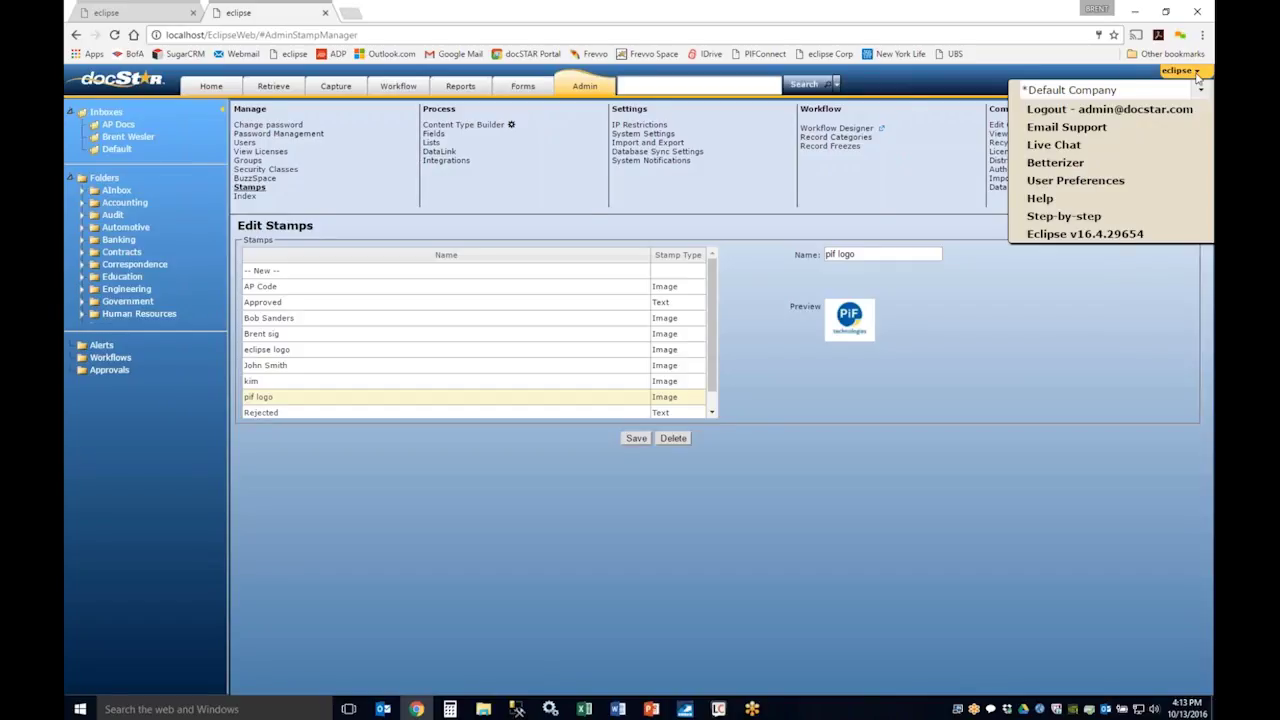
click(1104, 186)
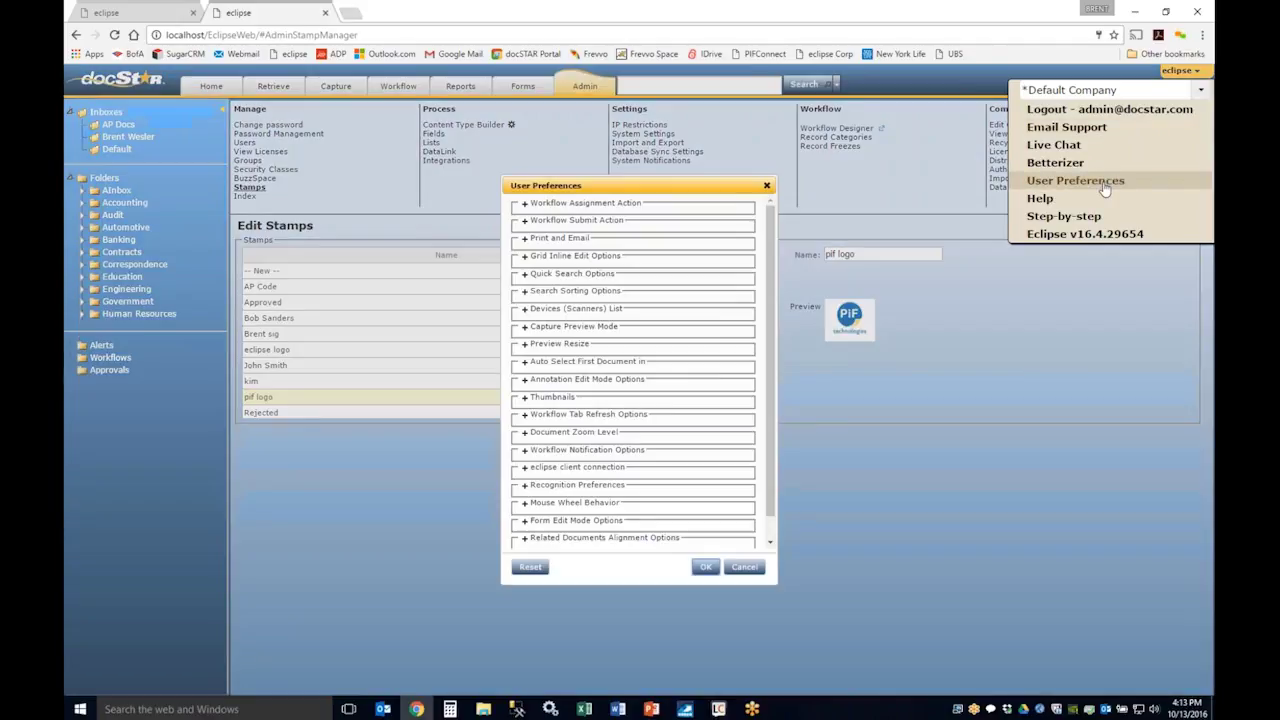
Review the Workflow Assignment Action, Workflow Submit Action, Print and Email, and Thumbnails preferences, and close them without saving.
click(524, 205)
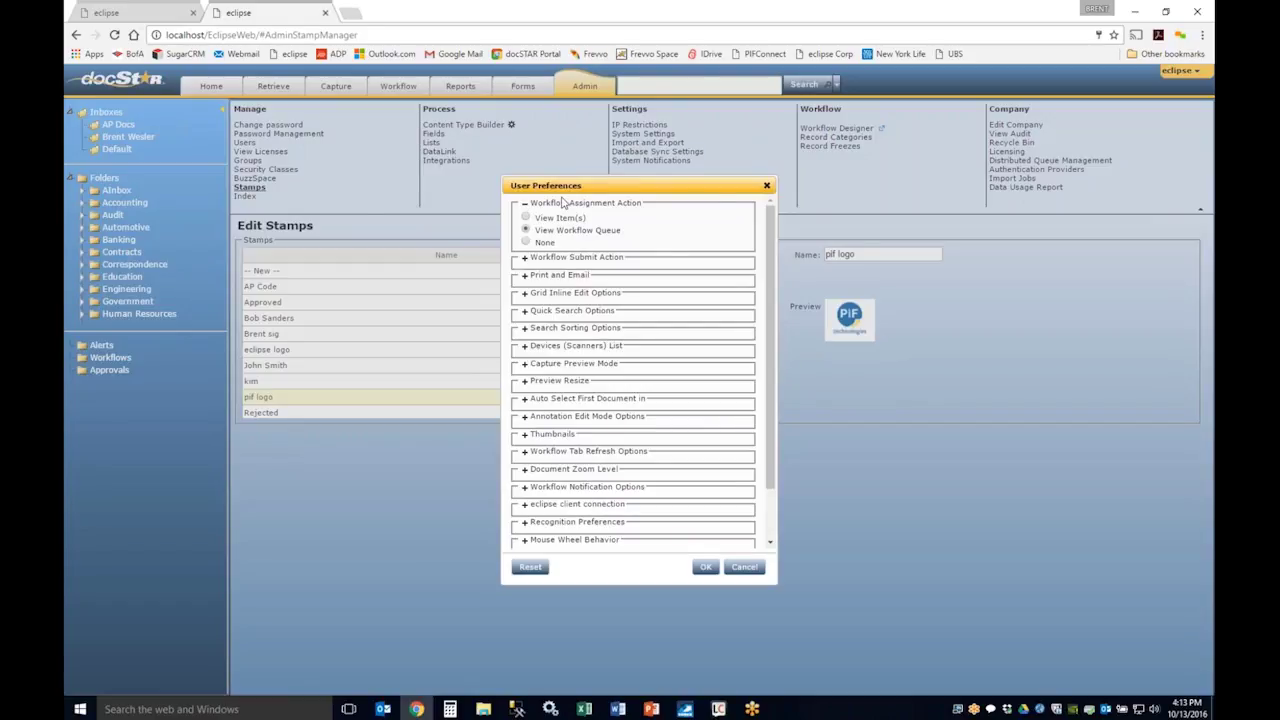
click(524, 259)
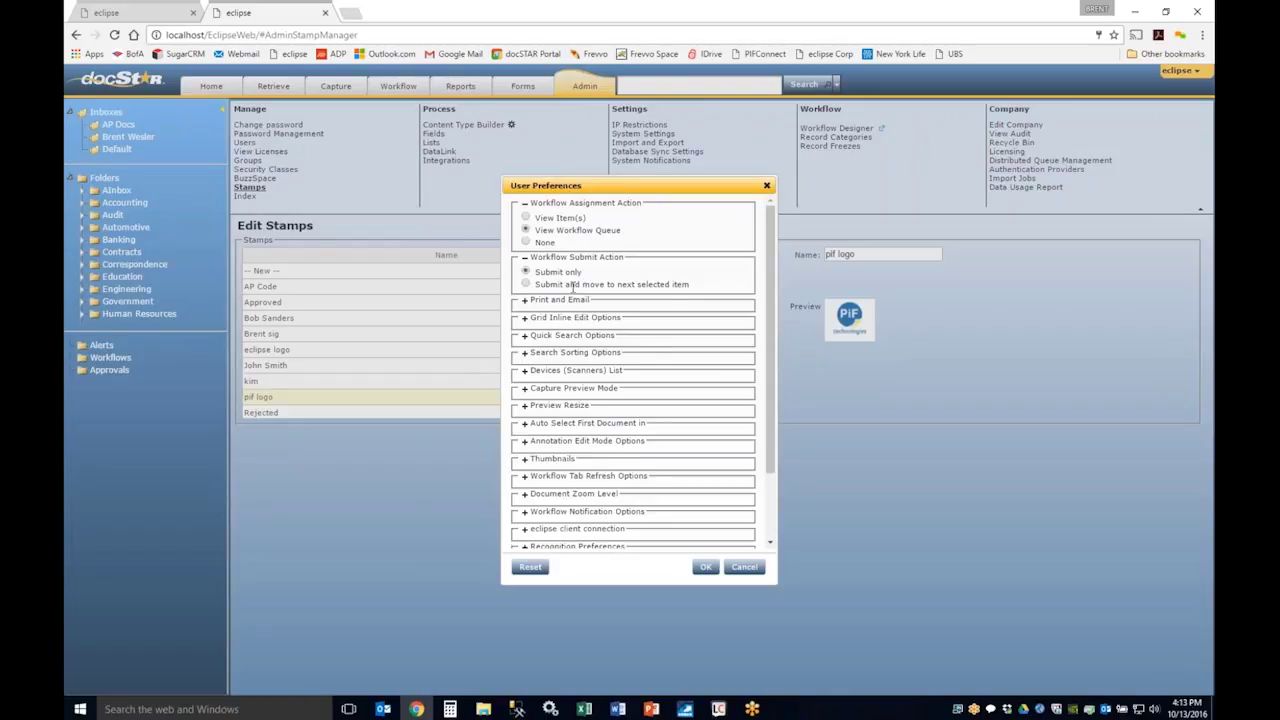
click(524, 300)
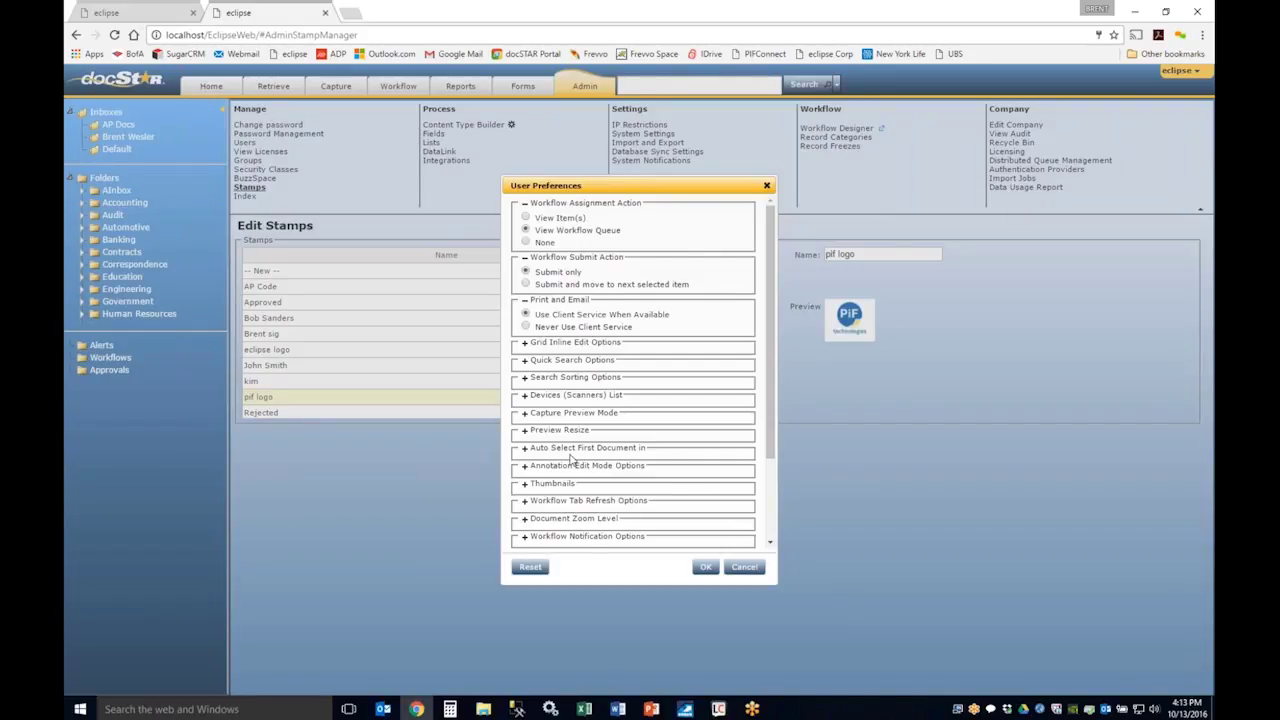
click(525, 488)
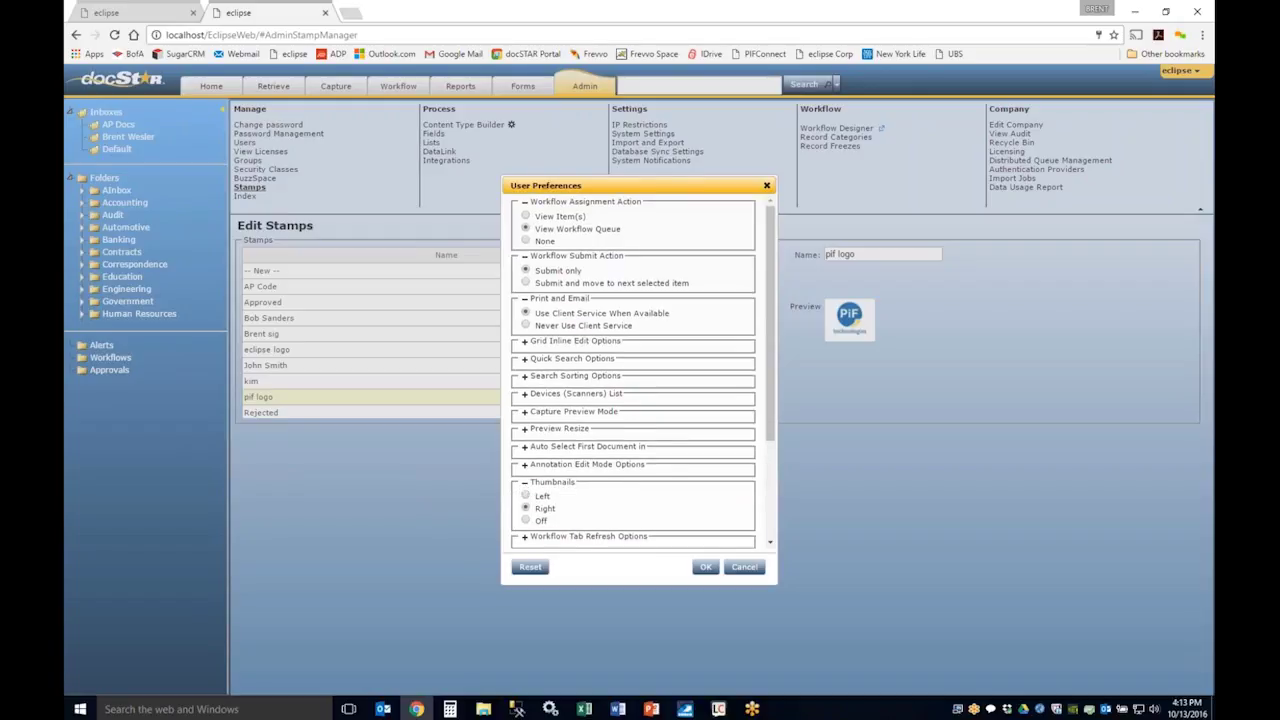
scroll(525, 488, down, 3)
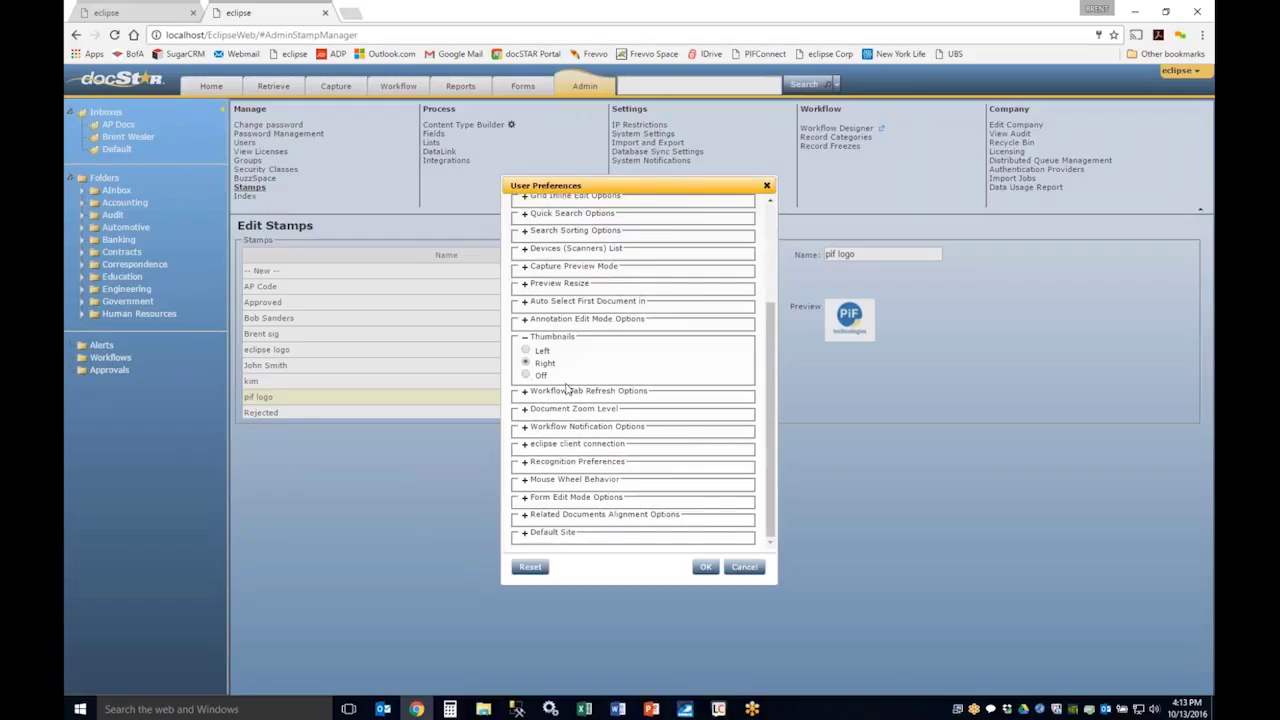
click(745, 568)
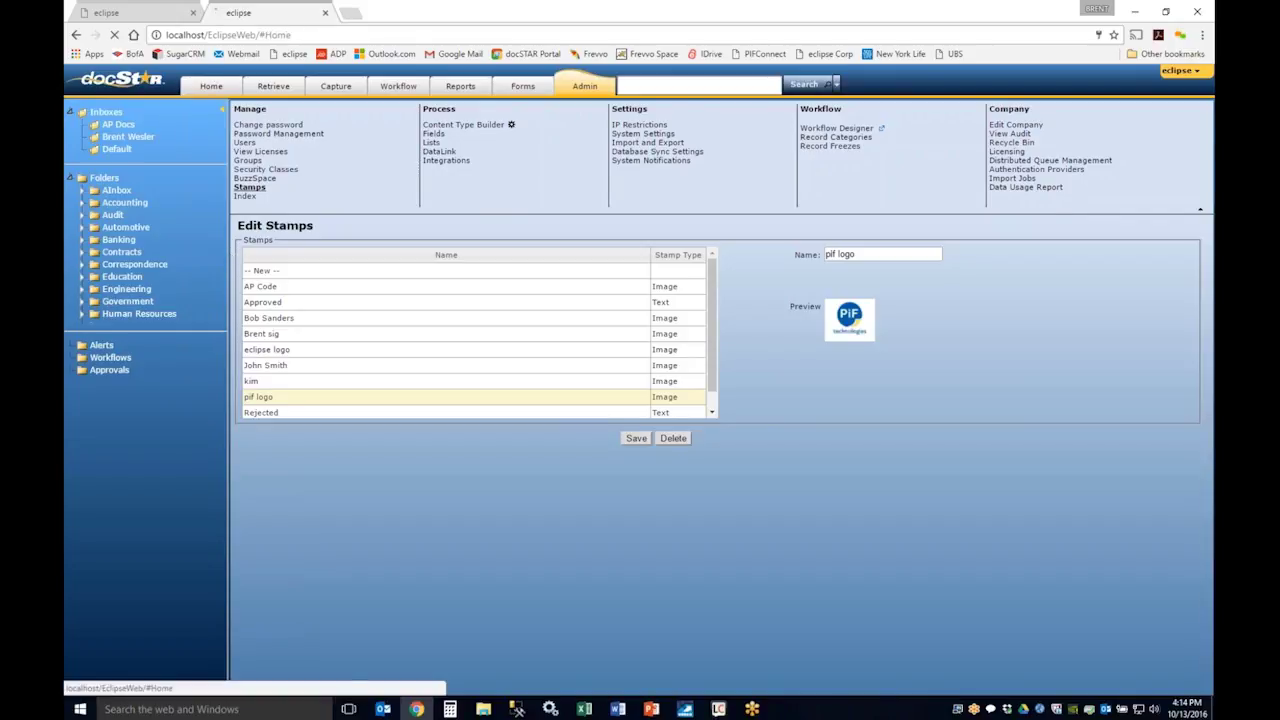
Go to document capture and set the scan content type to AP Invoice.
click(211, 86)
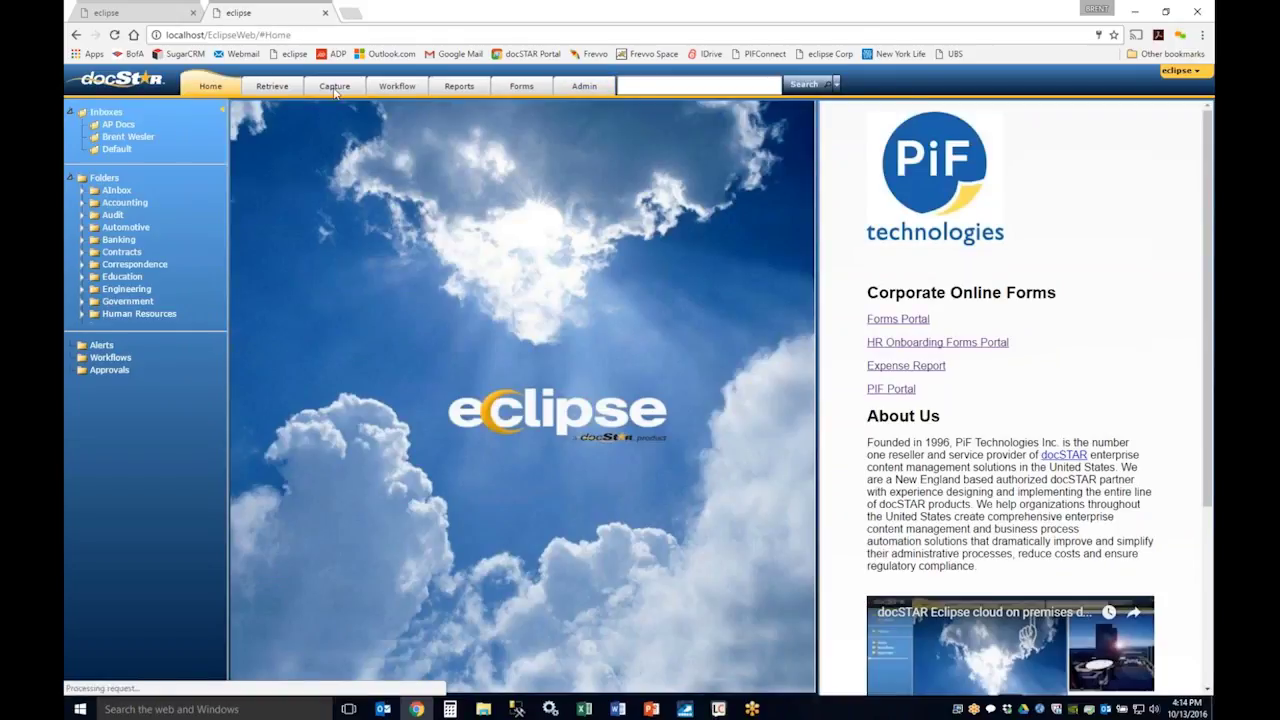
click(335, 86)
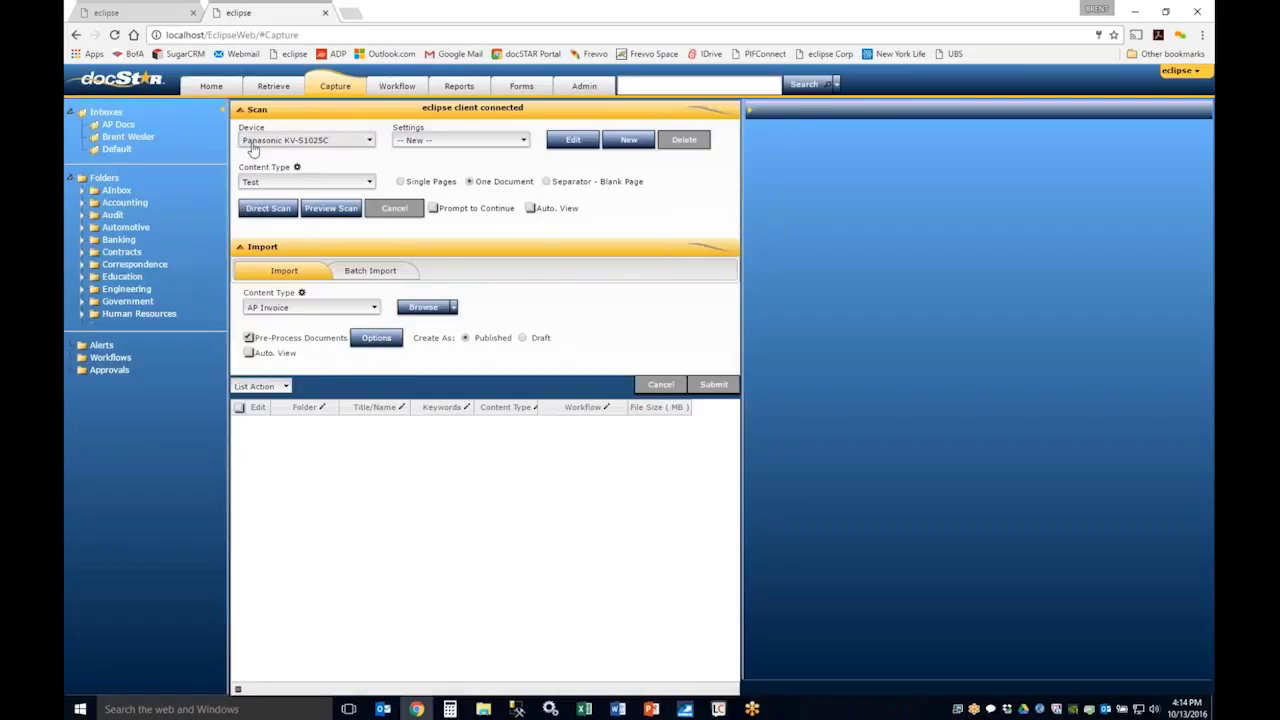
click(286, 185)
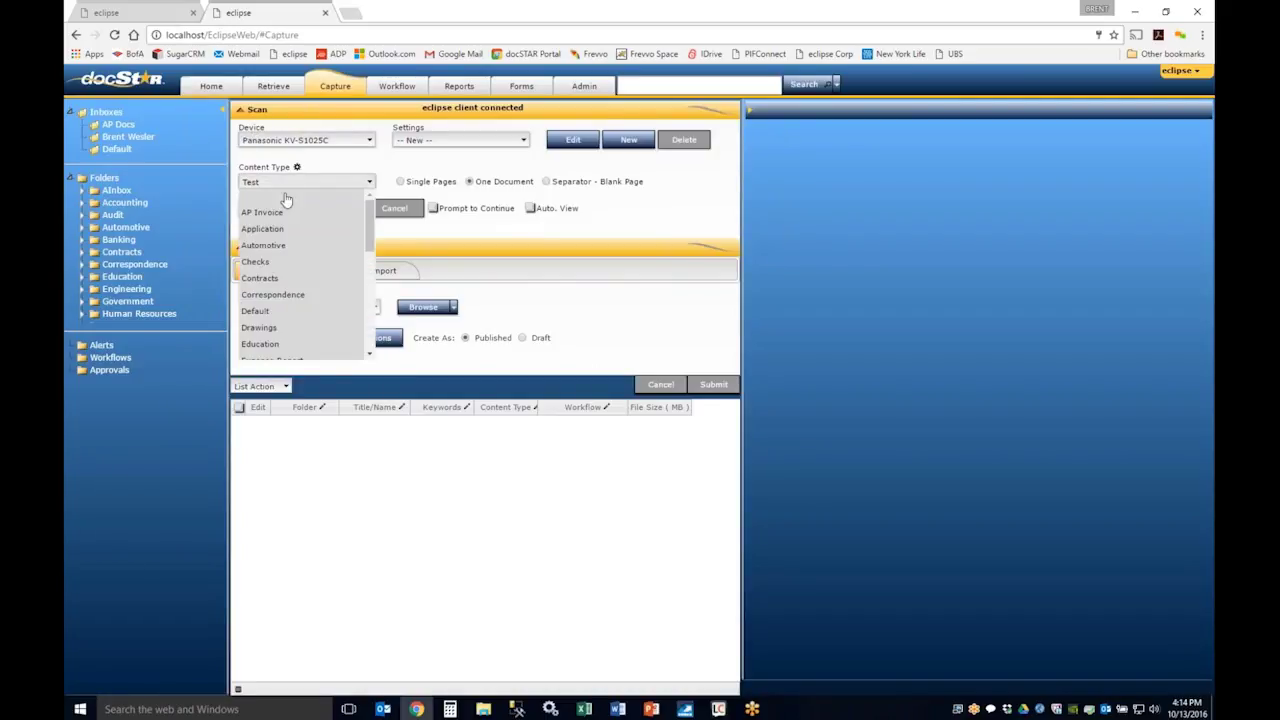
click(269, 214)
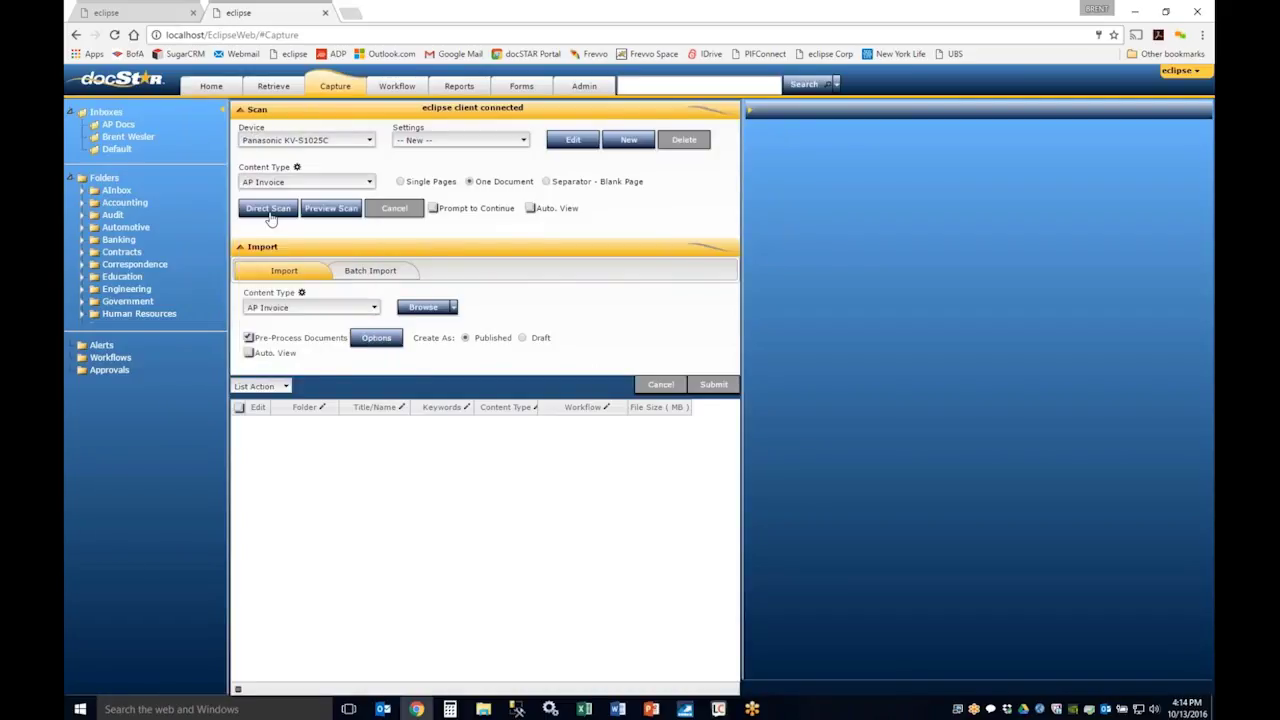
Examine the AP Invoice content type's fields and folder selection in the Content Type Builder, and leave without saving changes.
click(297, 168)
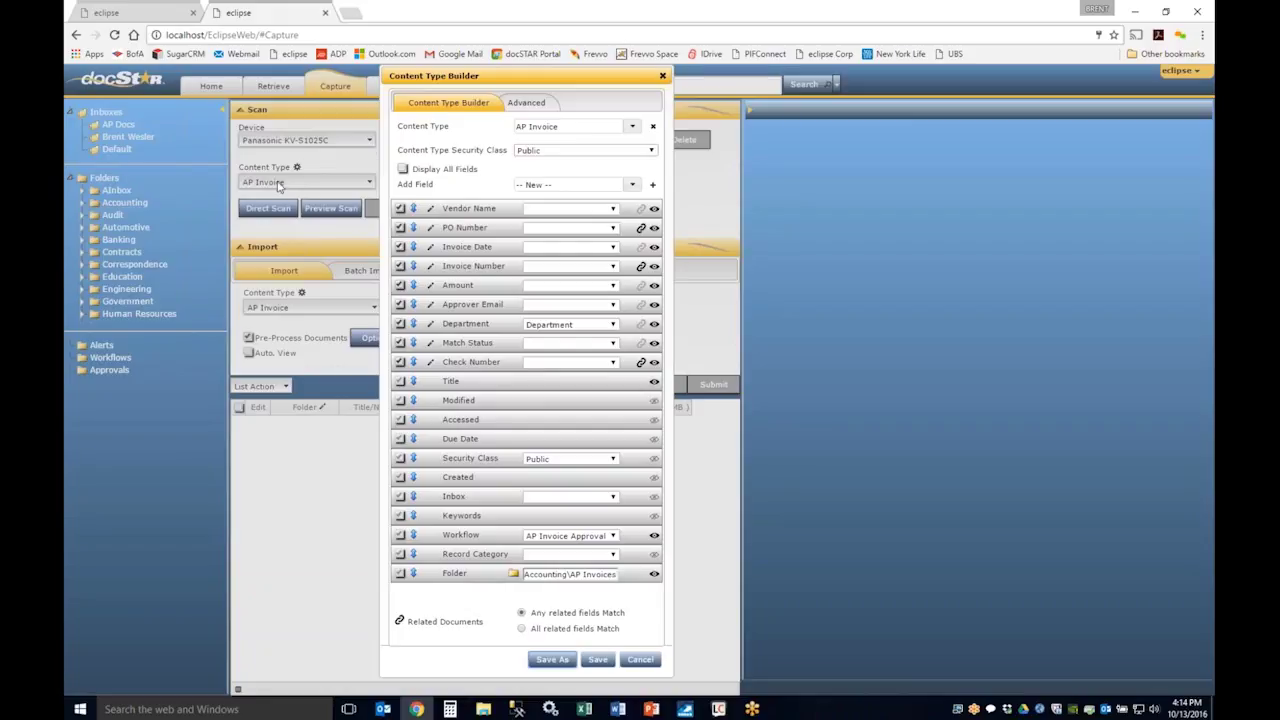
click(572, 575)
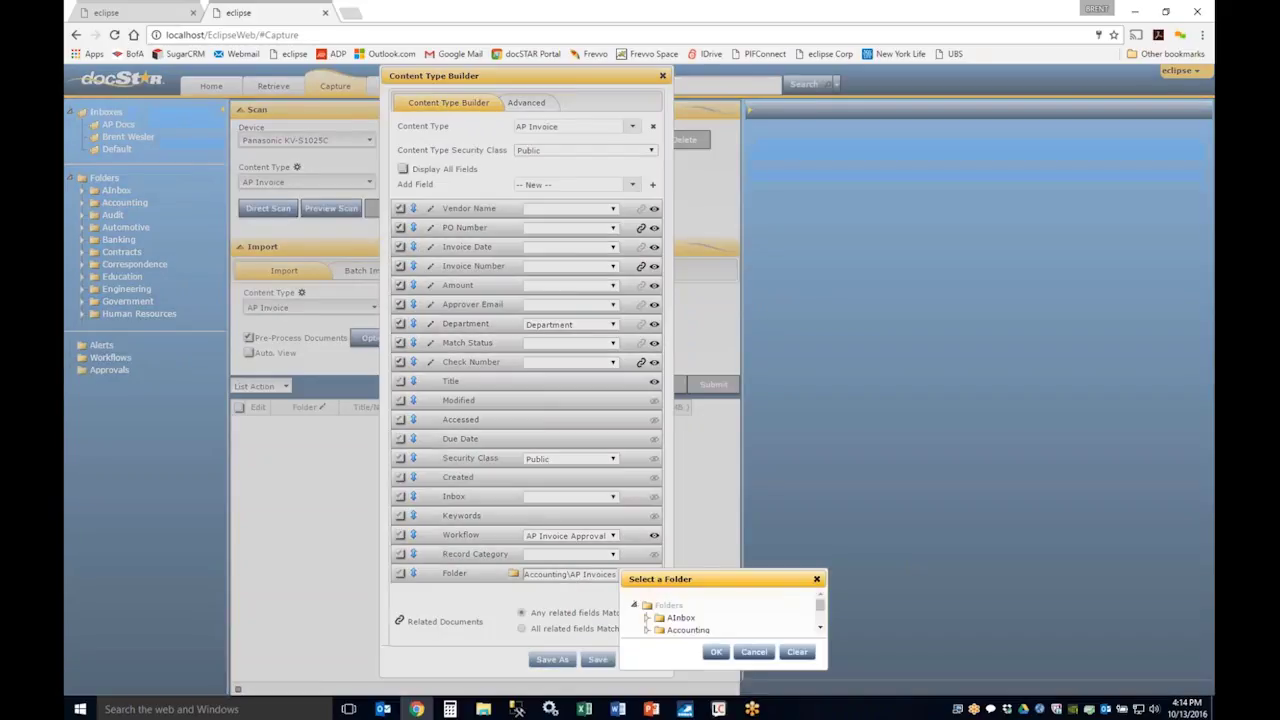
click(754, 651)
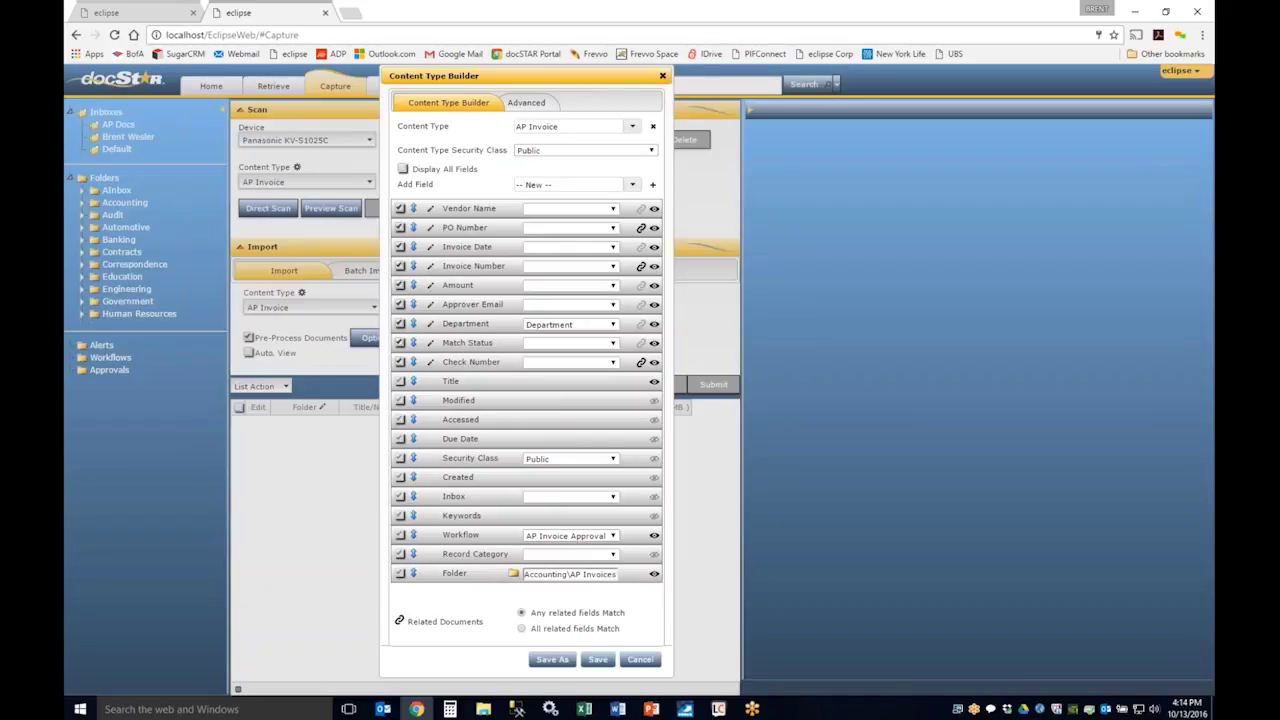
click(640, 660)
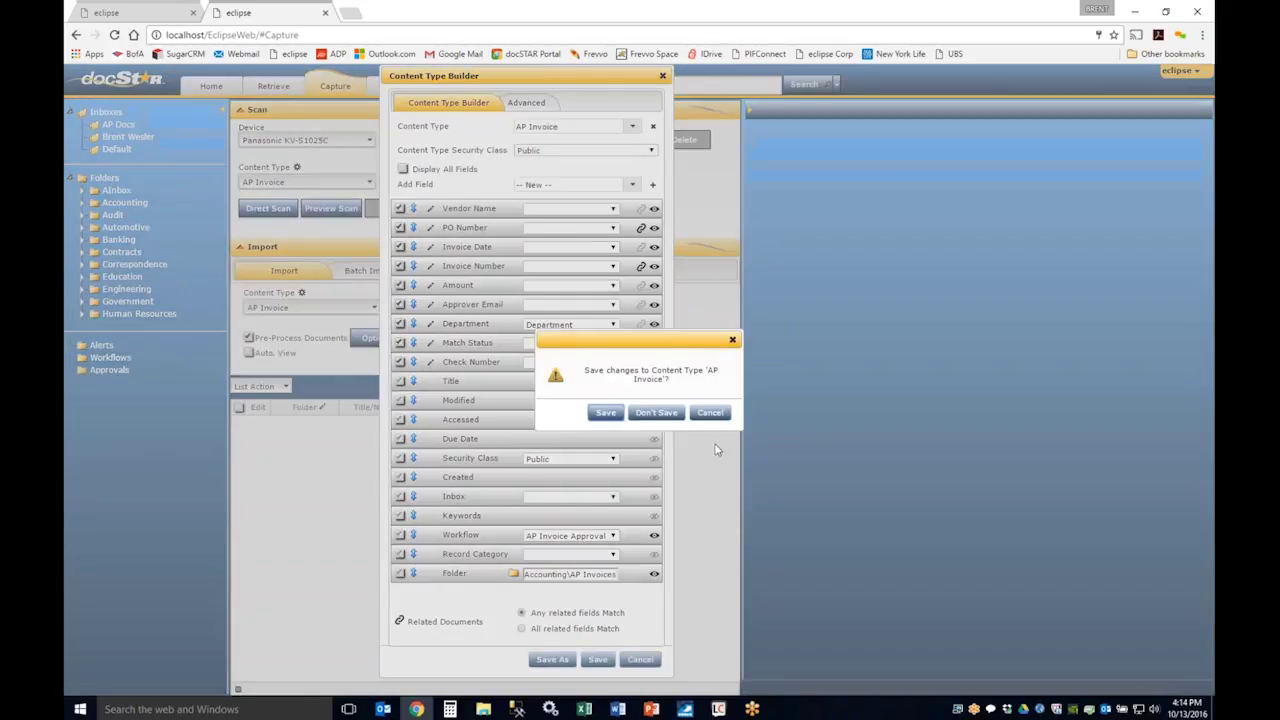
click(652, 414)
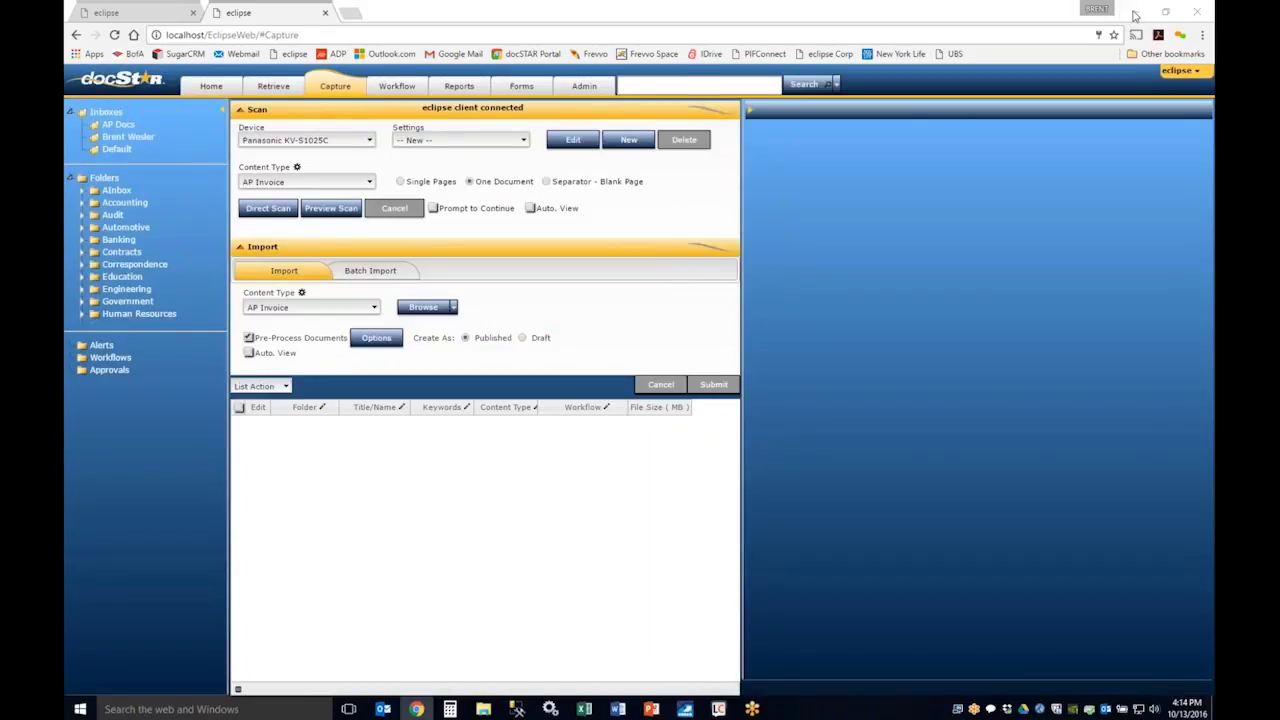
Switch from the browser to Outlook and select the "FW: Proposal" email in the Demo folder.
click(1199, 13)
click(1185, 14)
click(638, 381)
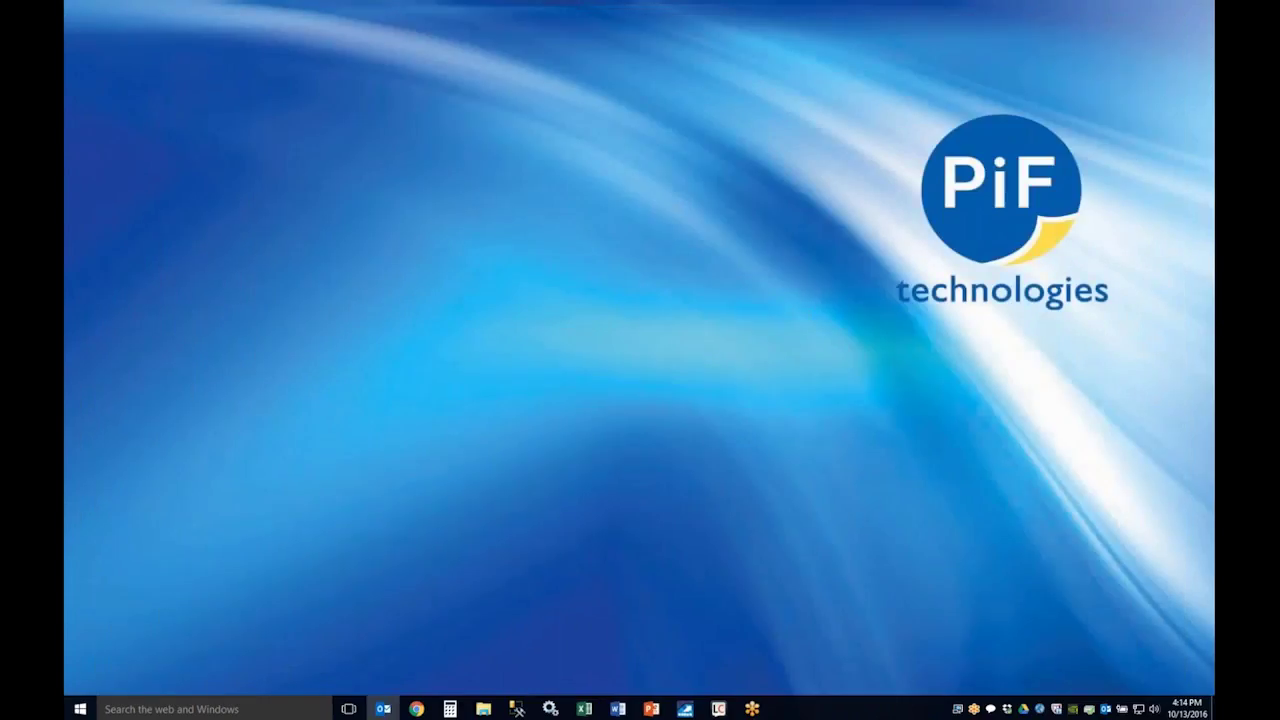
click(409, 114)
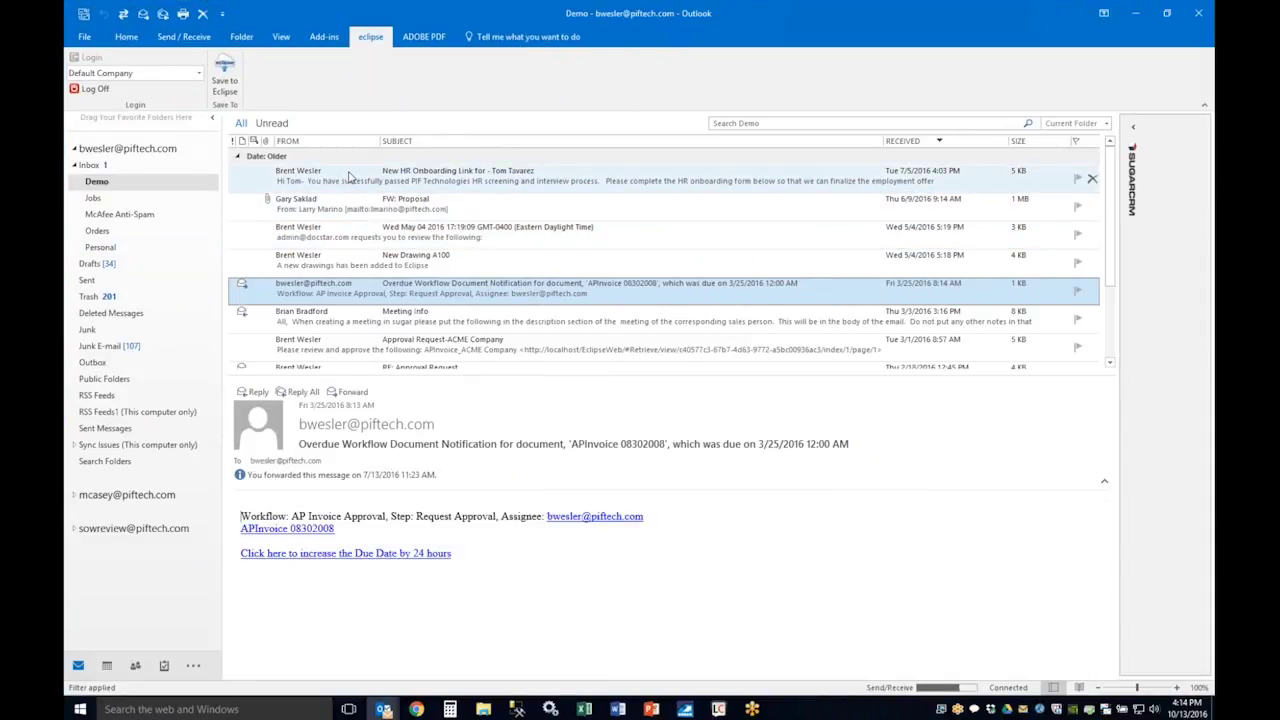
click(337, 205)
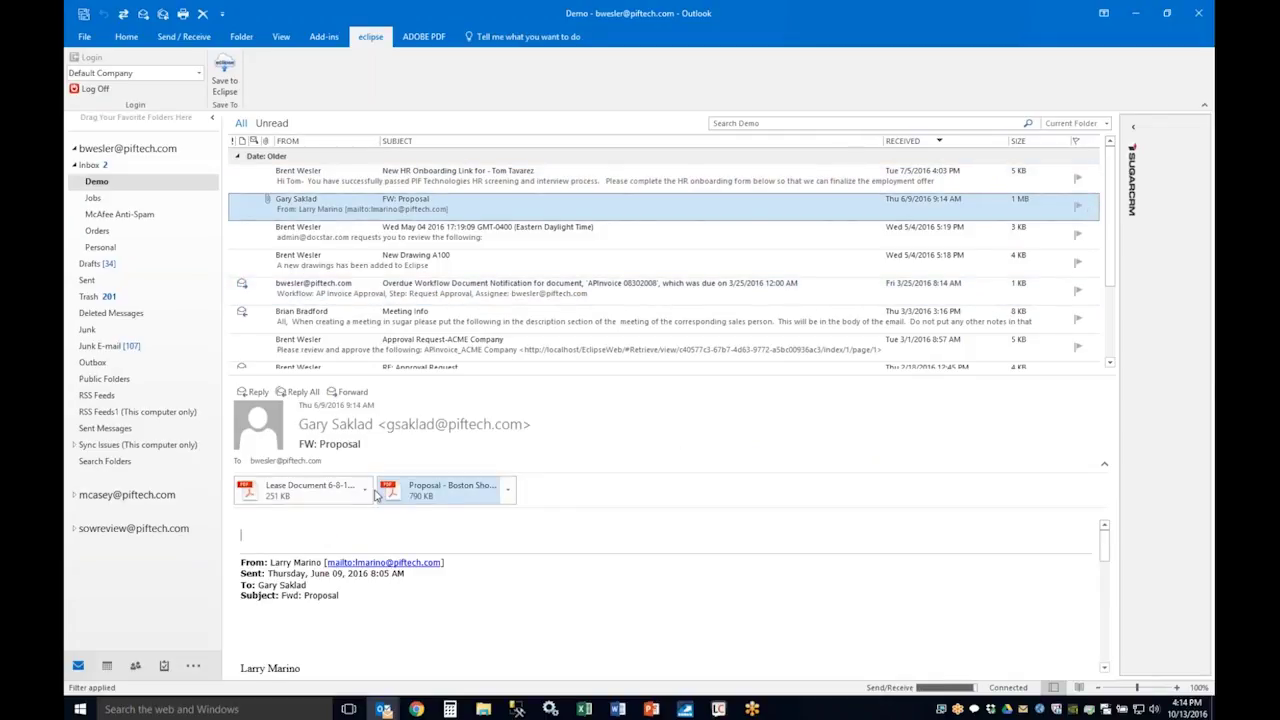
Start saving the selected email to Eclipse and reposition the Send To Eclipse window over the message list.
click(223, 86)
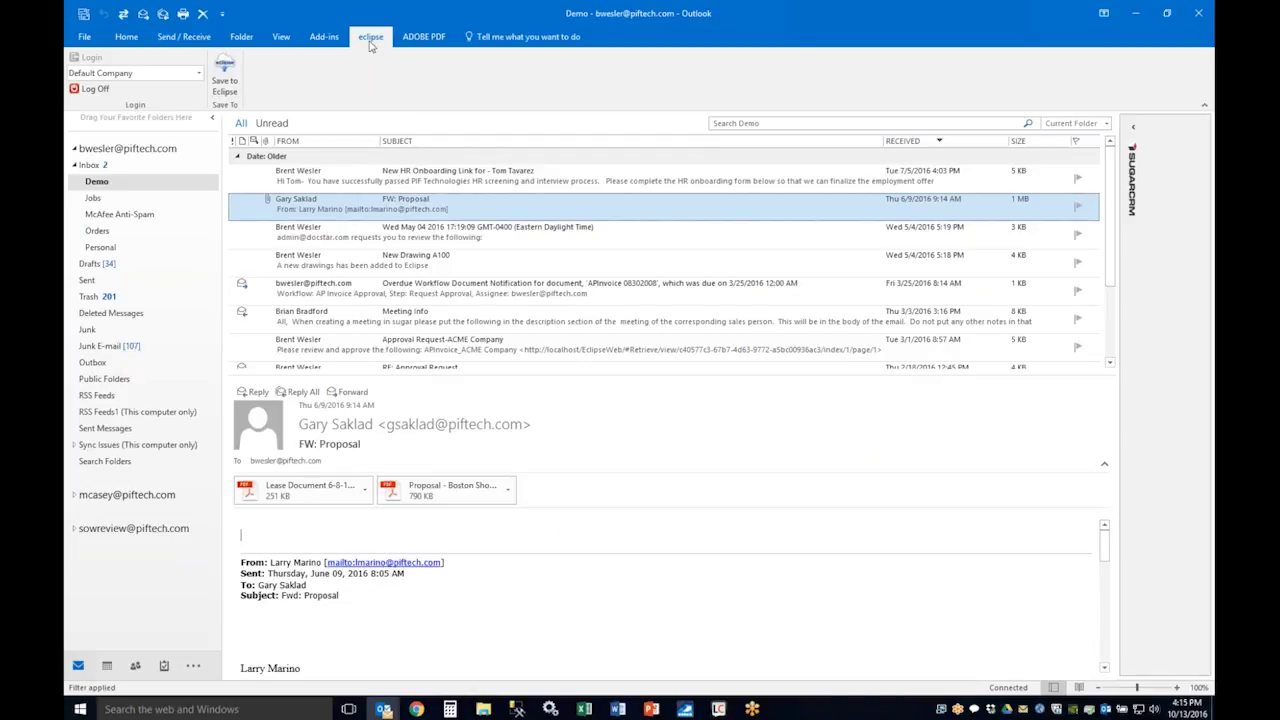
click(224, 80)
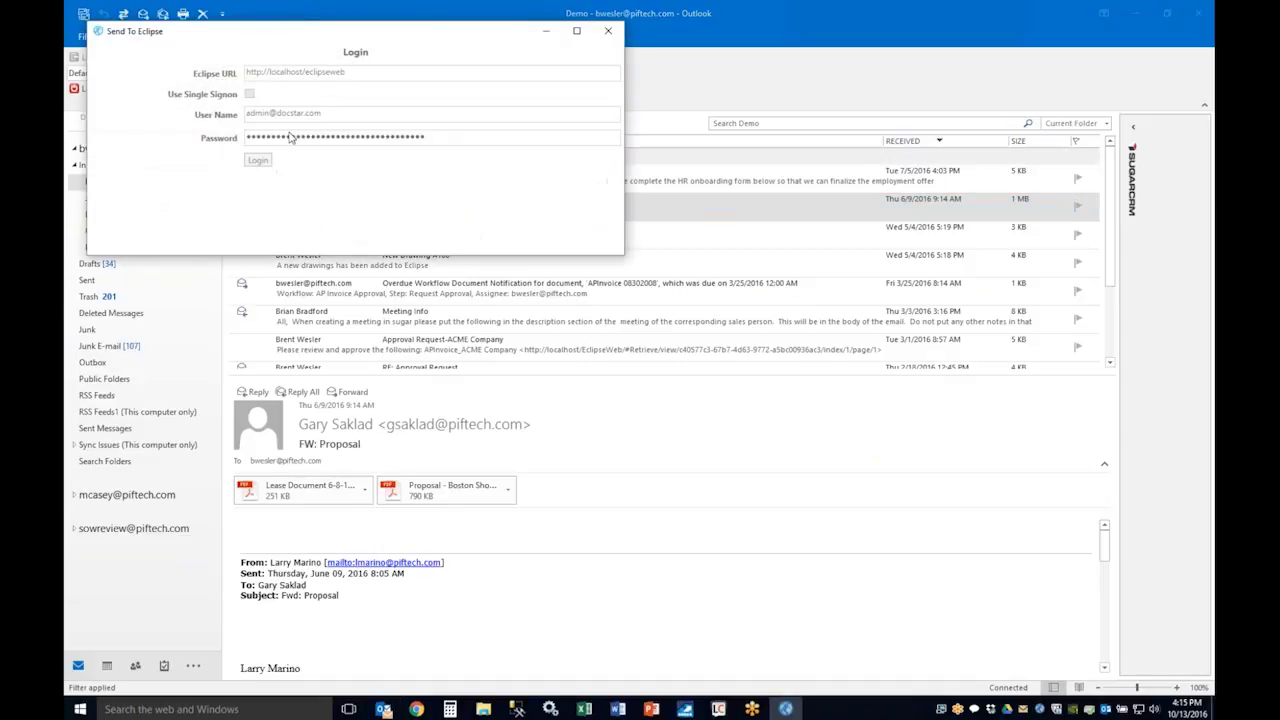
drag(224, 35, 333, 132)
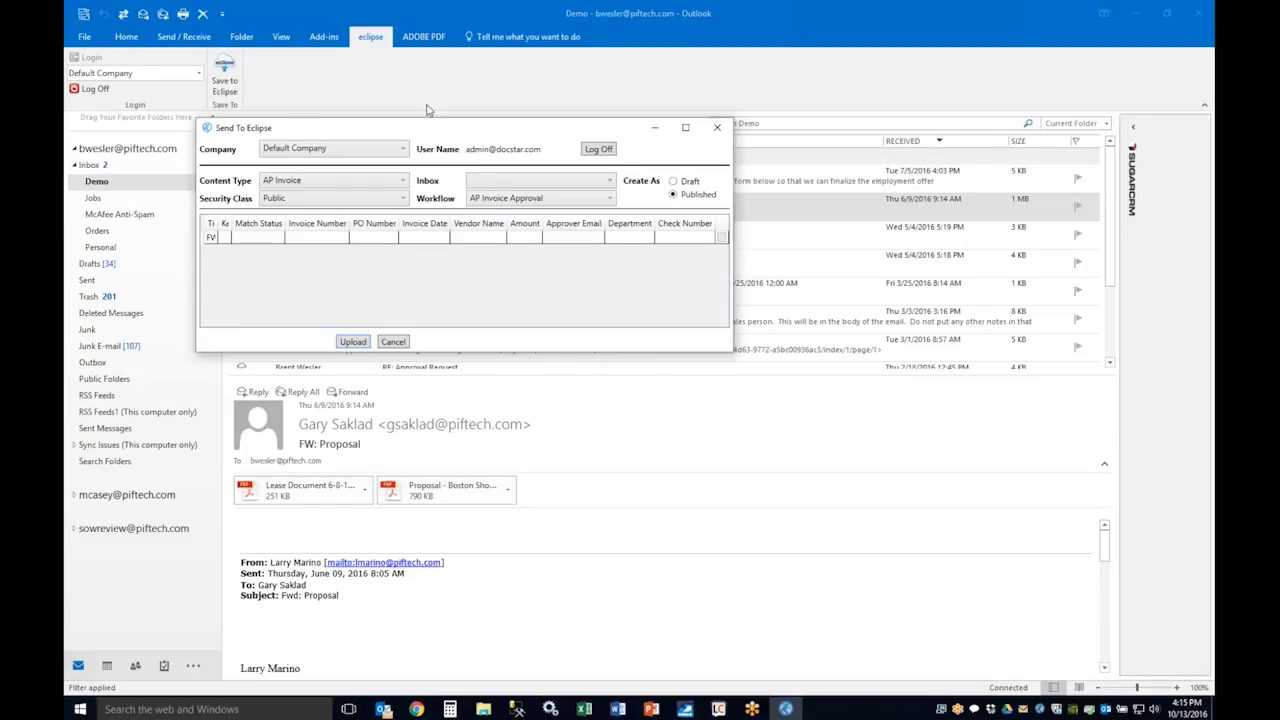
View the installable integration modules in the eclipse Client, including Print Import, and minimize the client.
click(1040, 710)
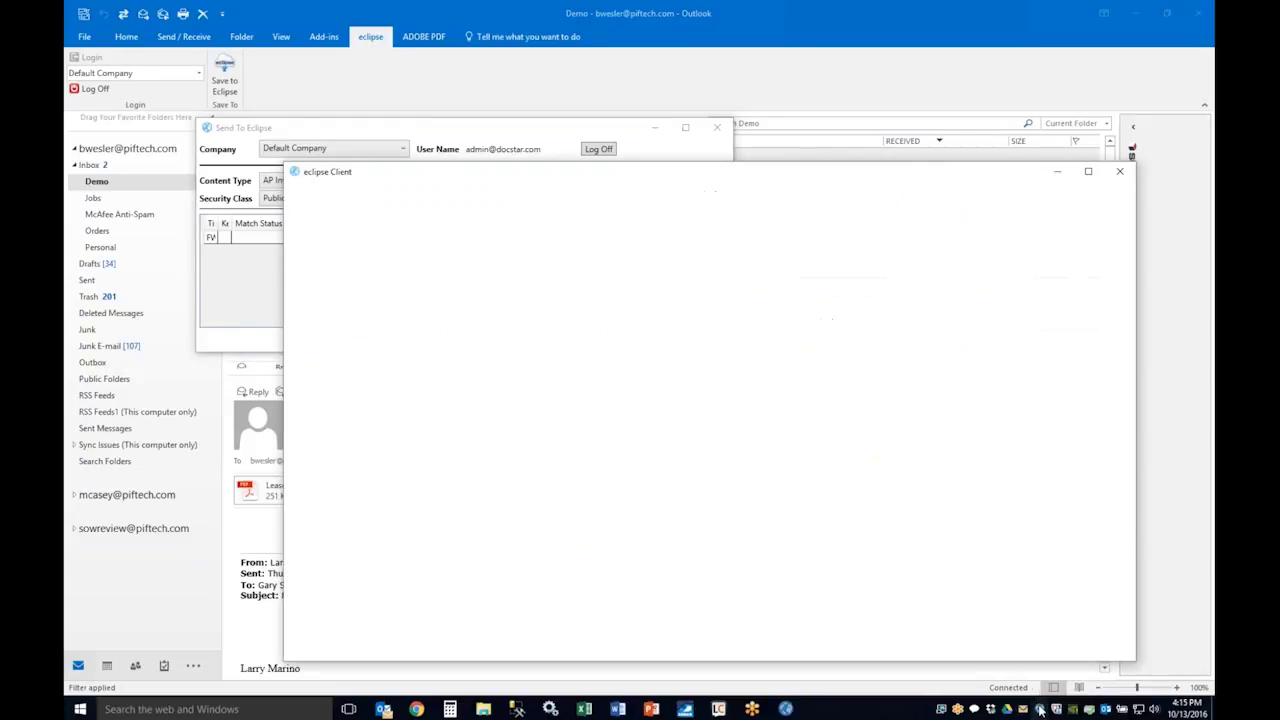
drag(368, 176, 335, 191)
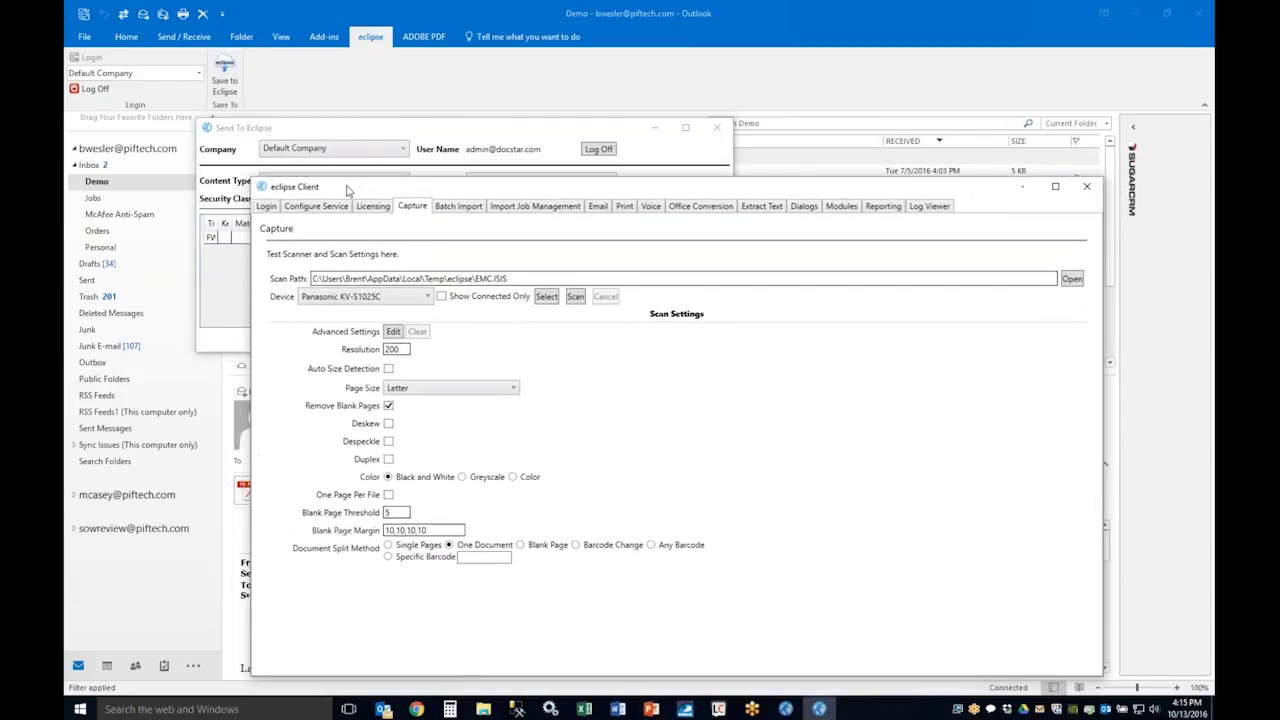
click(842, 207)
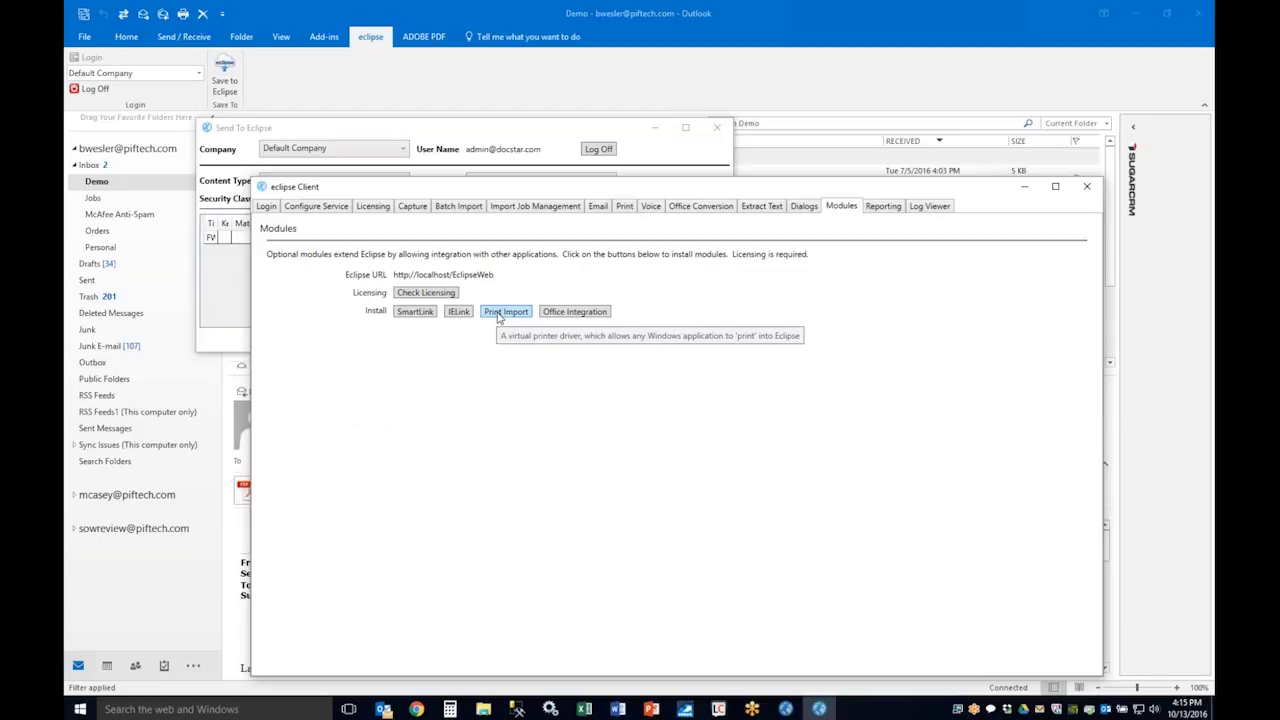
click(1024, 187)
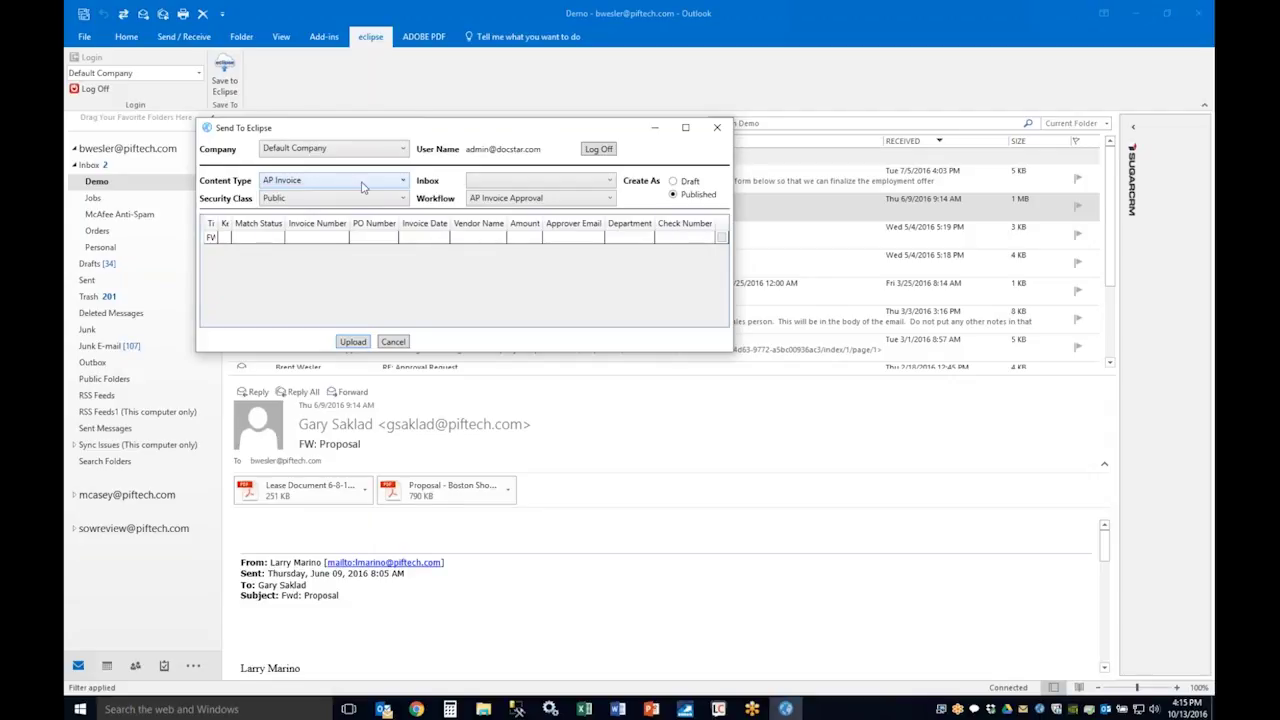
Set the email's content type to Correspondence, widen the Subject column, and enter "eclipse 3" as the Contract Party.
click(365, 186)
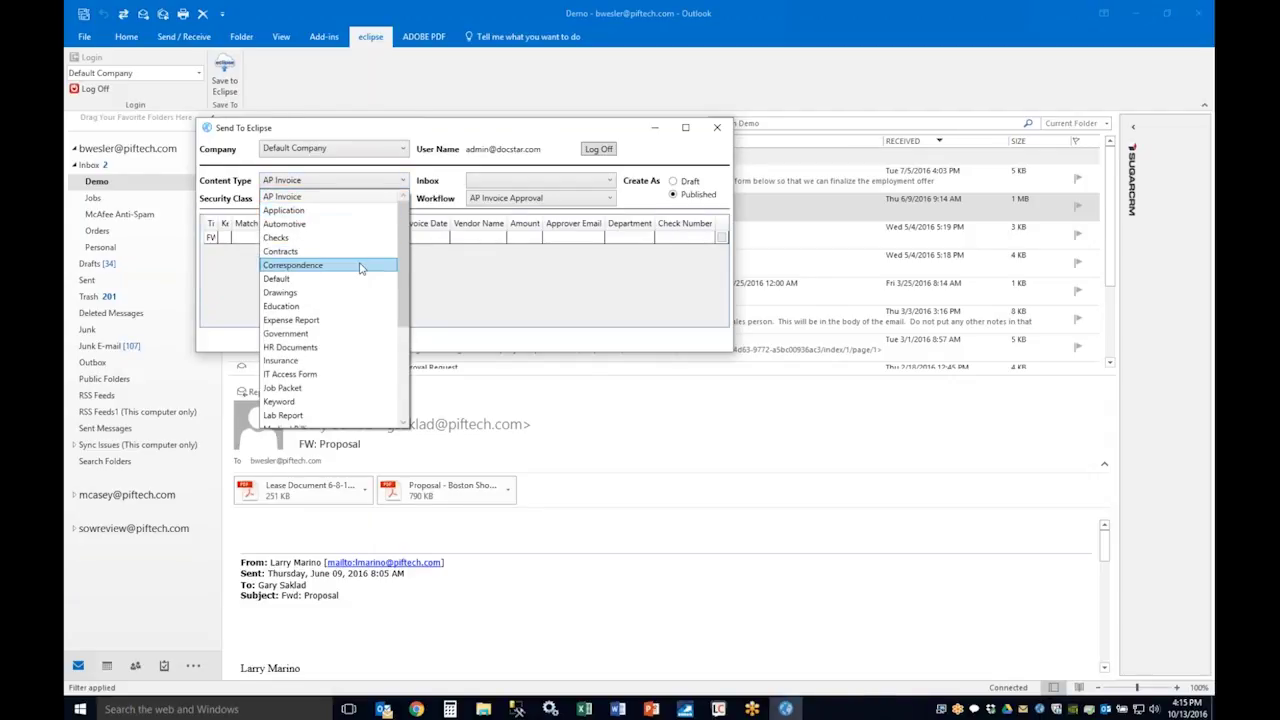
click(353, 265)
drag(427, 223, 487, 223)
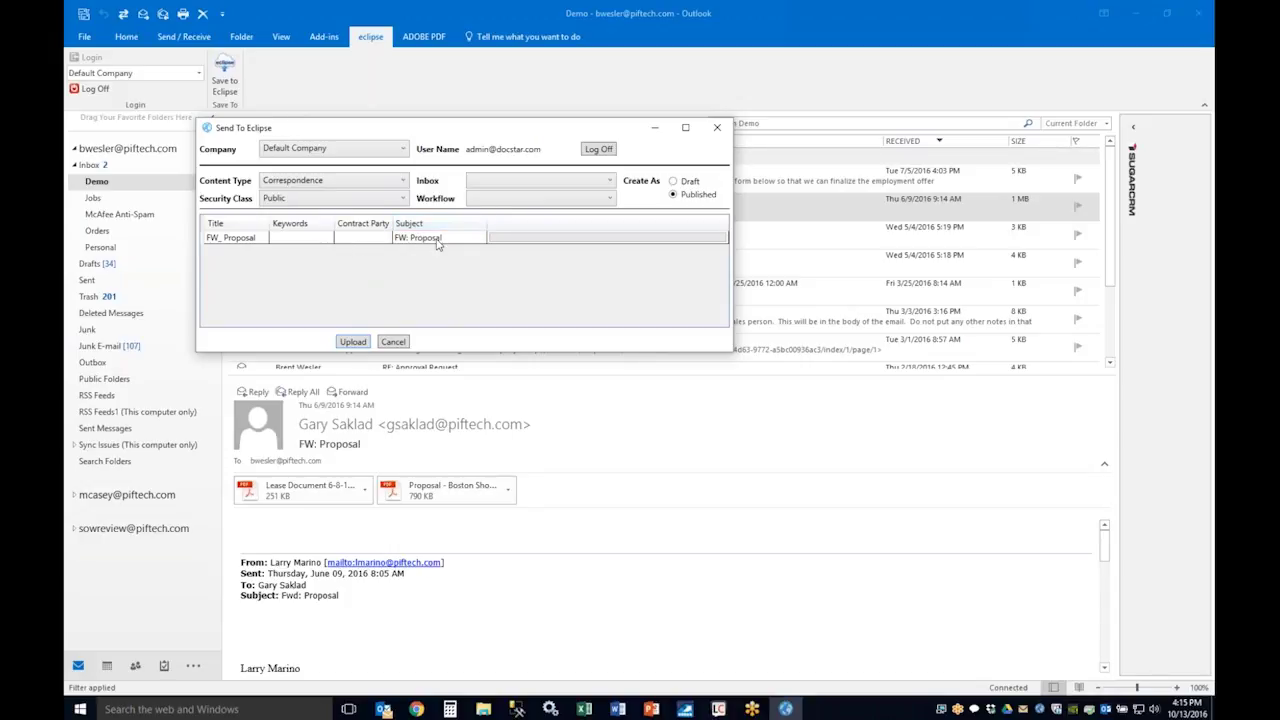
click(371, 238)
text(eclipse)
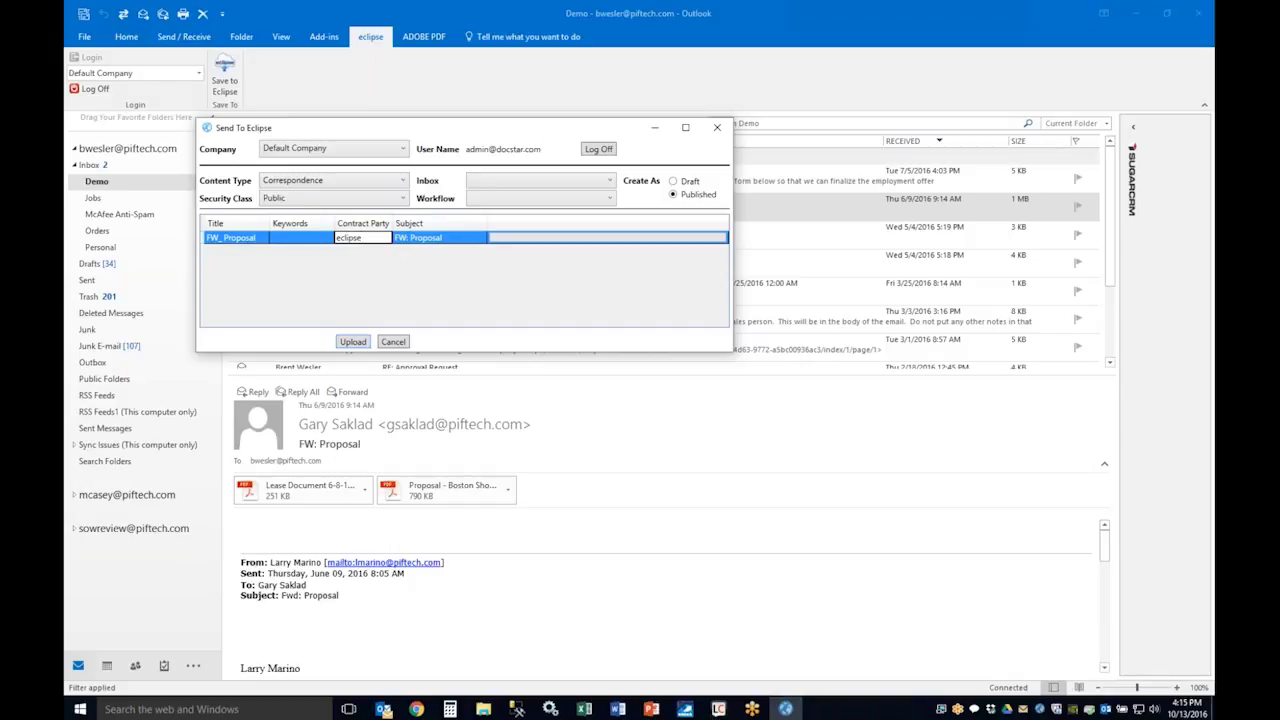
text( 3)
Check the available workflows without assigning one, and upload the email to Eclipse.
click(522, 200)
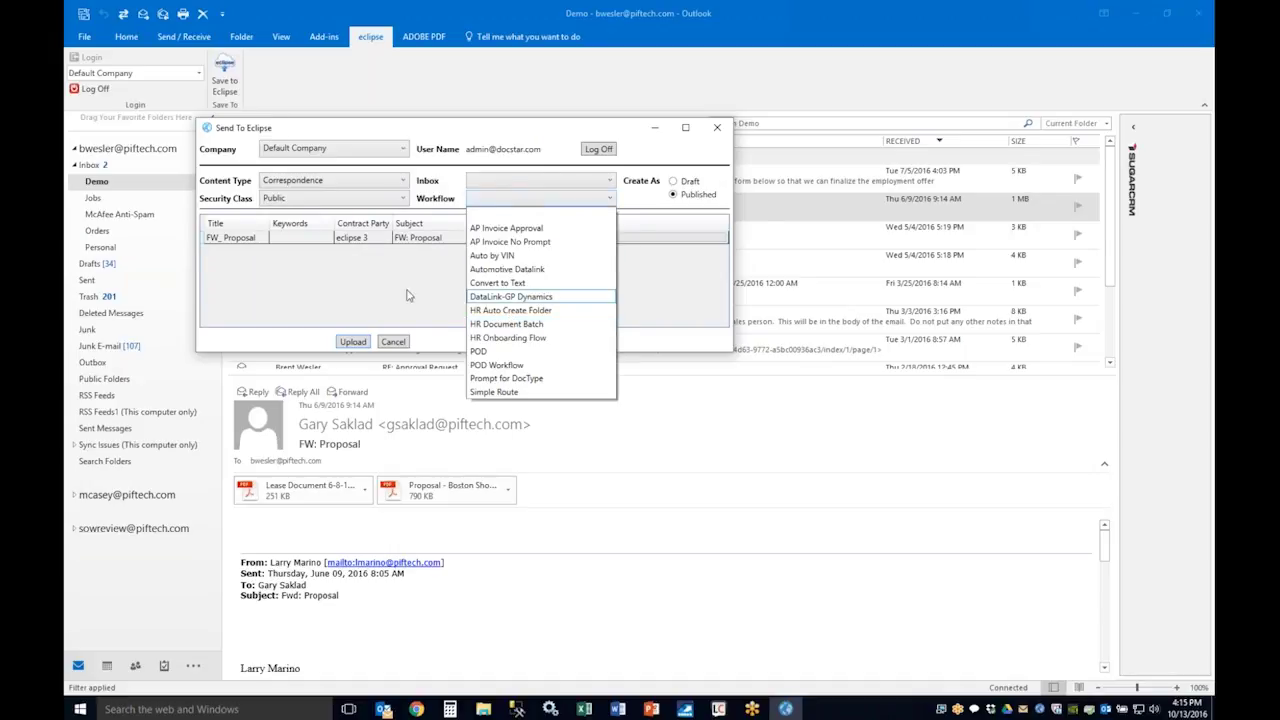
click(367, 273)
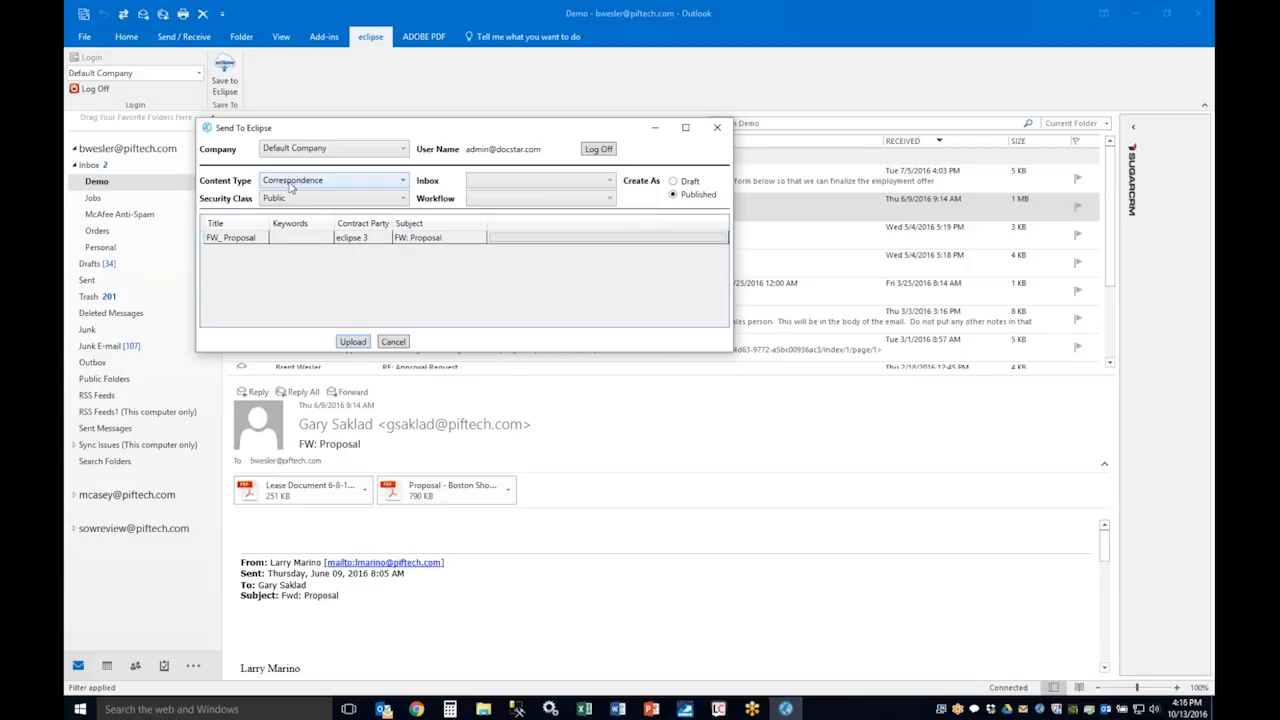
click(352, 342)
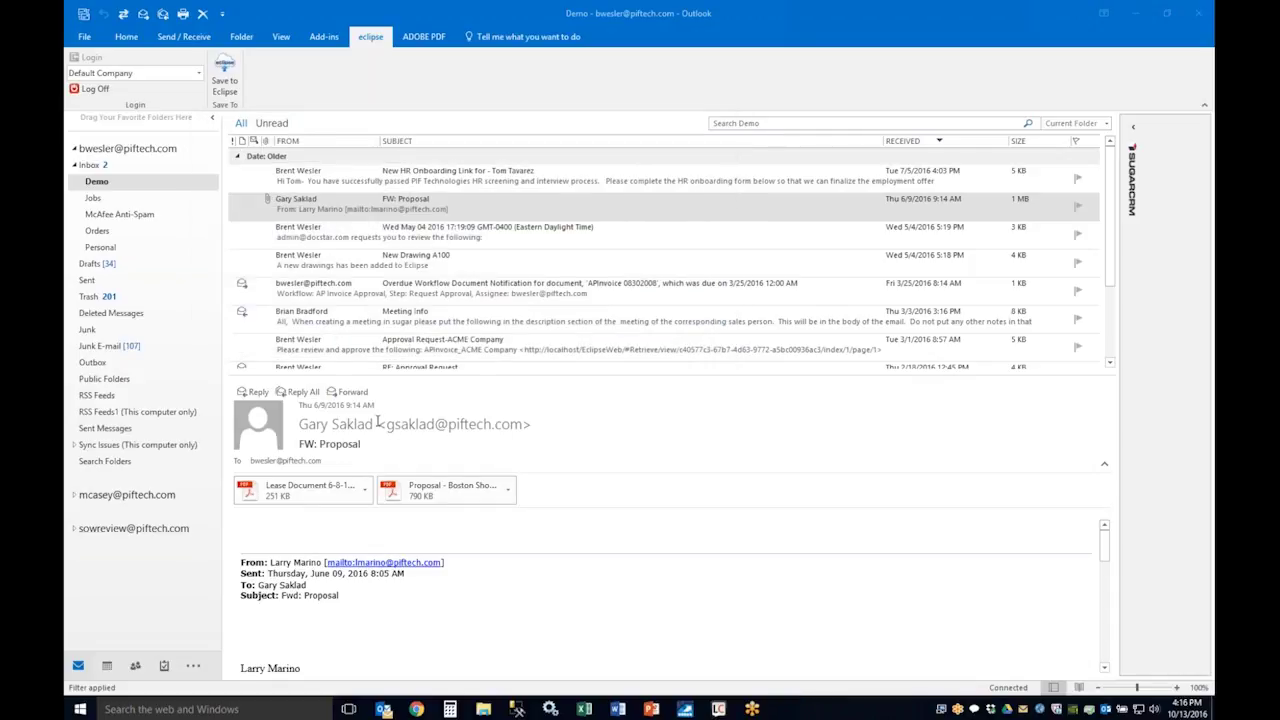
Switch to Eclipse in Chrome, refresh the Correspondence results, preview the Dynamics GP Integration Webinar email, and minimize the browser.
click(418, 709)
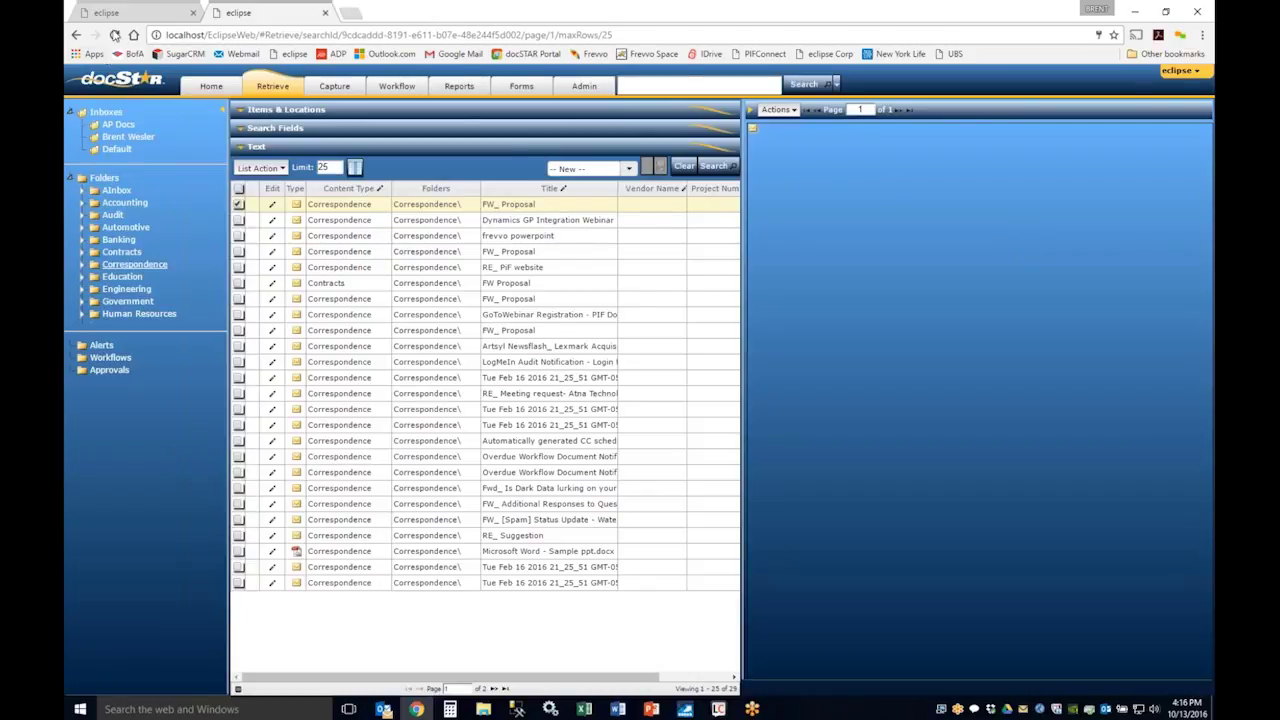
click(116, 35)
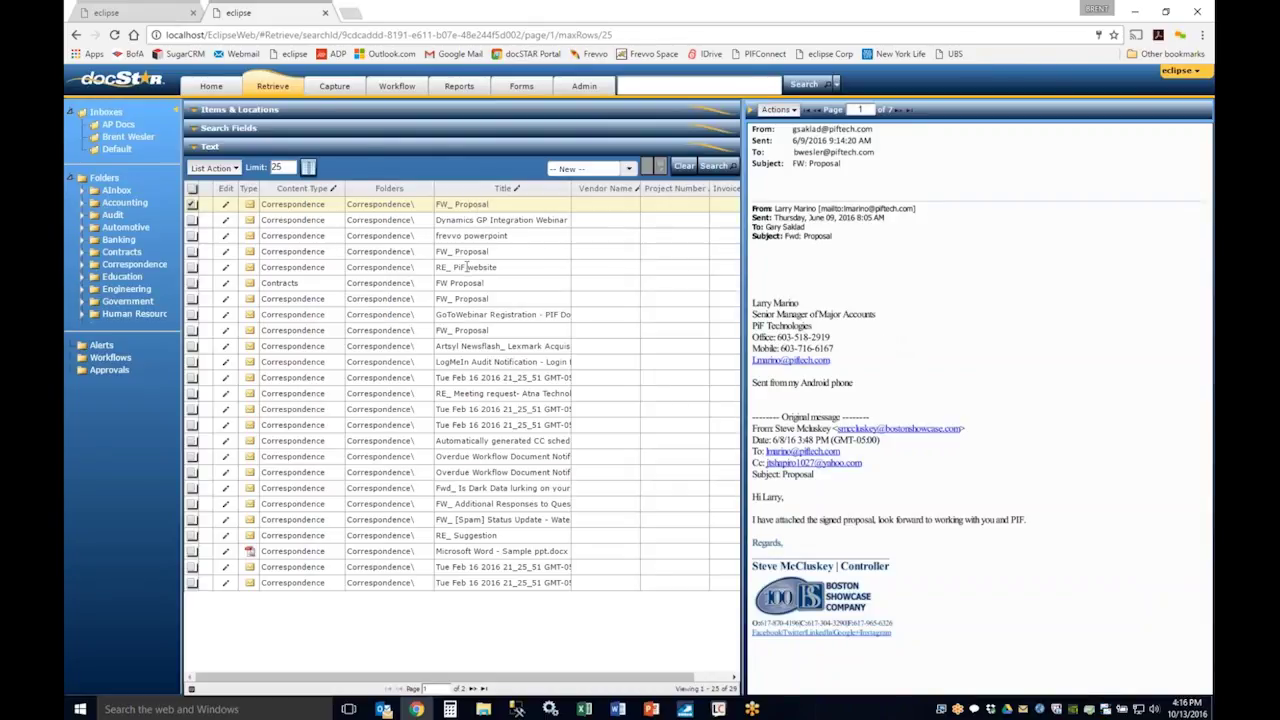
click(440, 220)
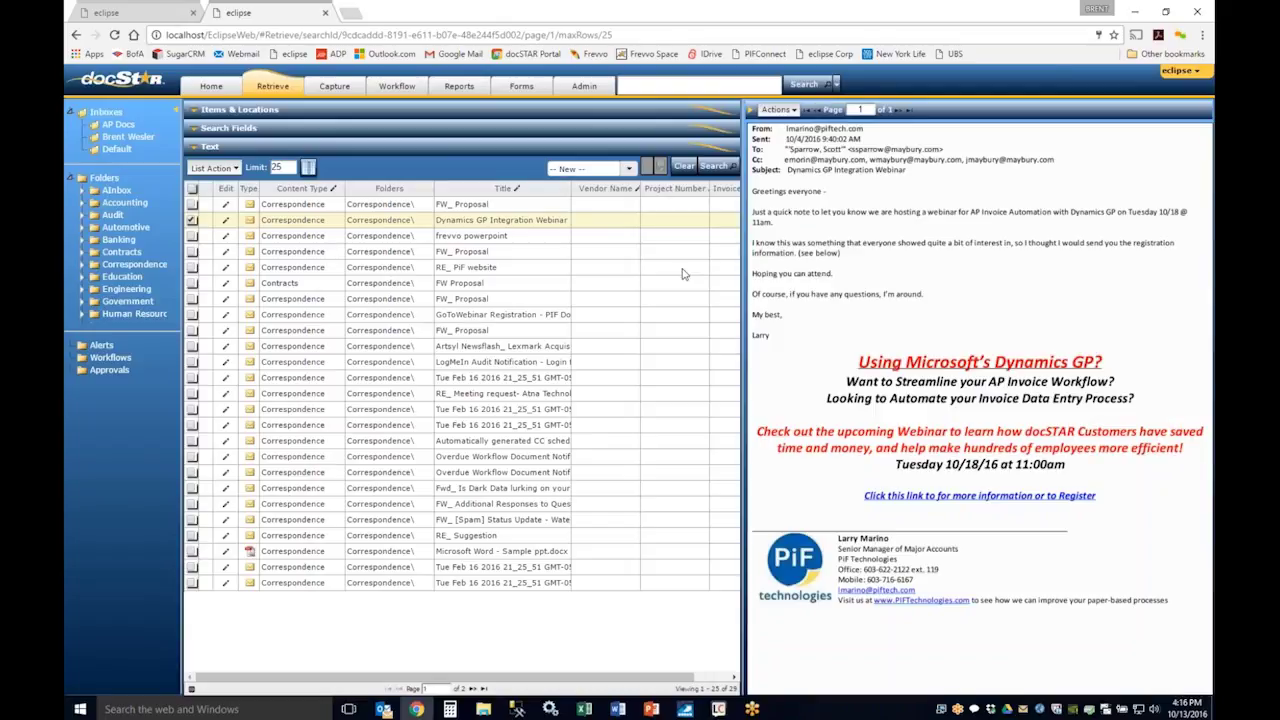
click(1135, 11)
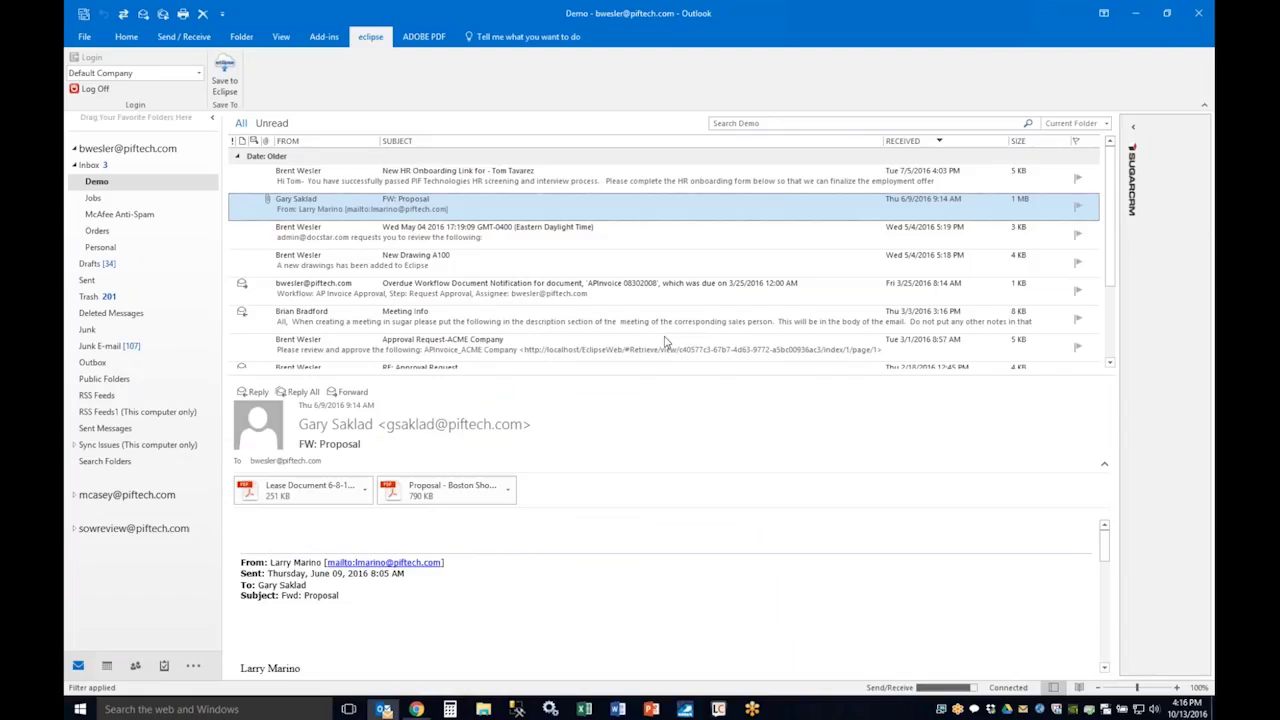
Open the FW: Proposal email, preview printing it to the Eclipse PDF printer, and close the message without printing.
double_click(312, 205)
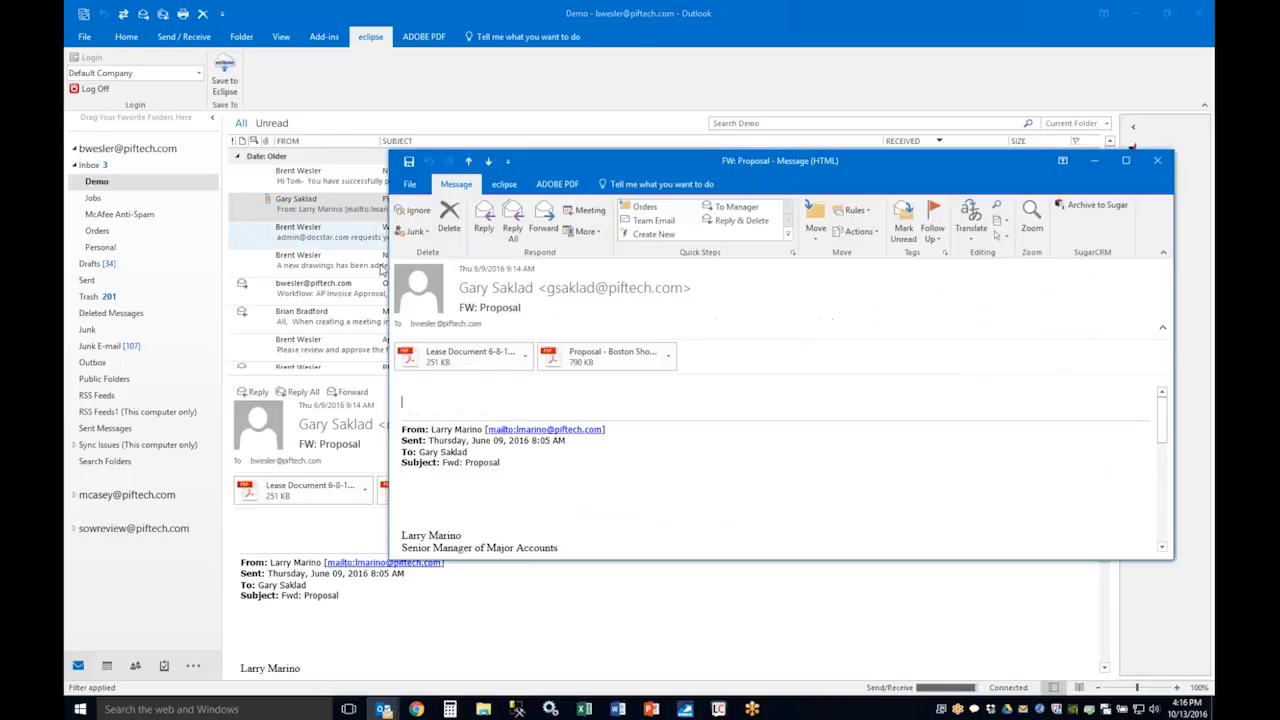
click(410, 186)
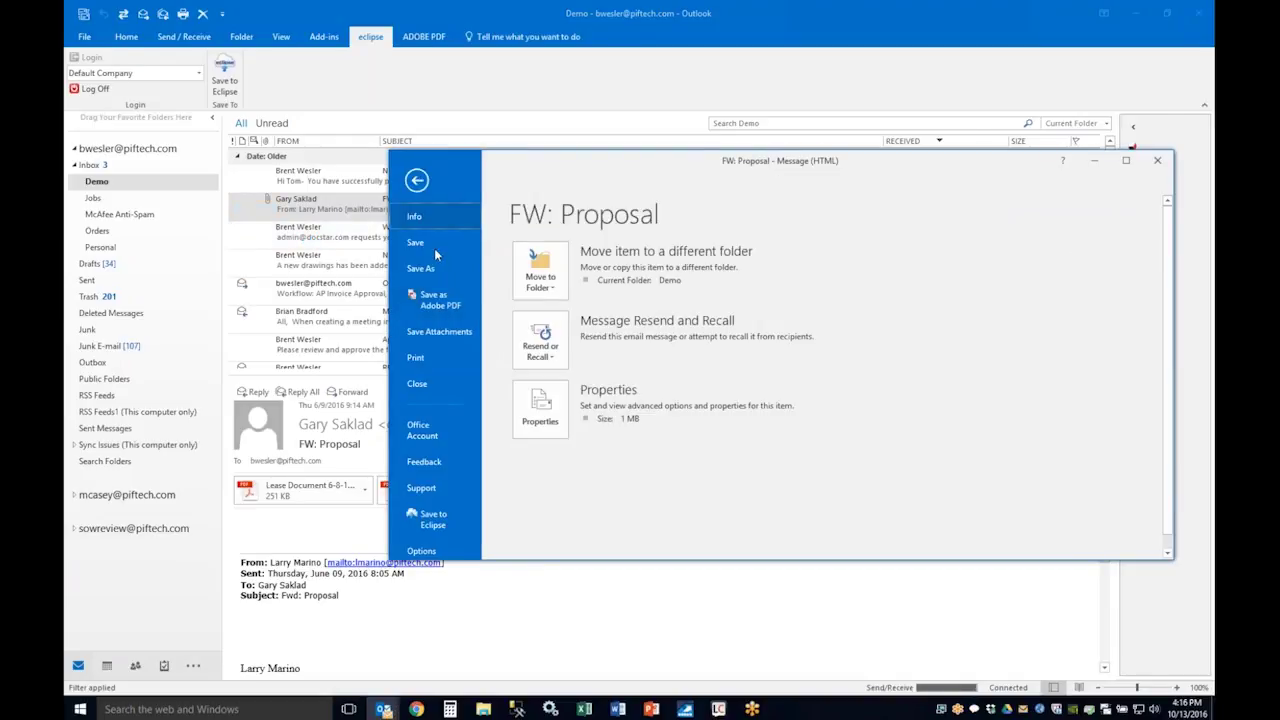
click(433, 366)
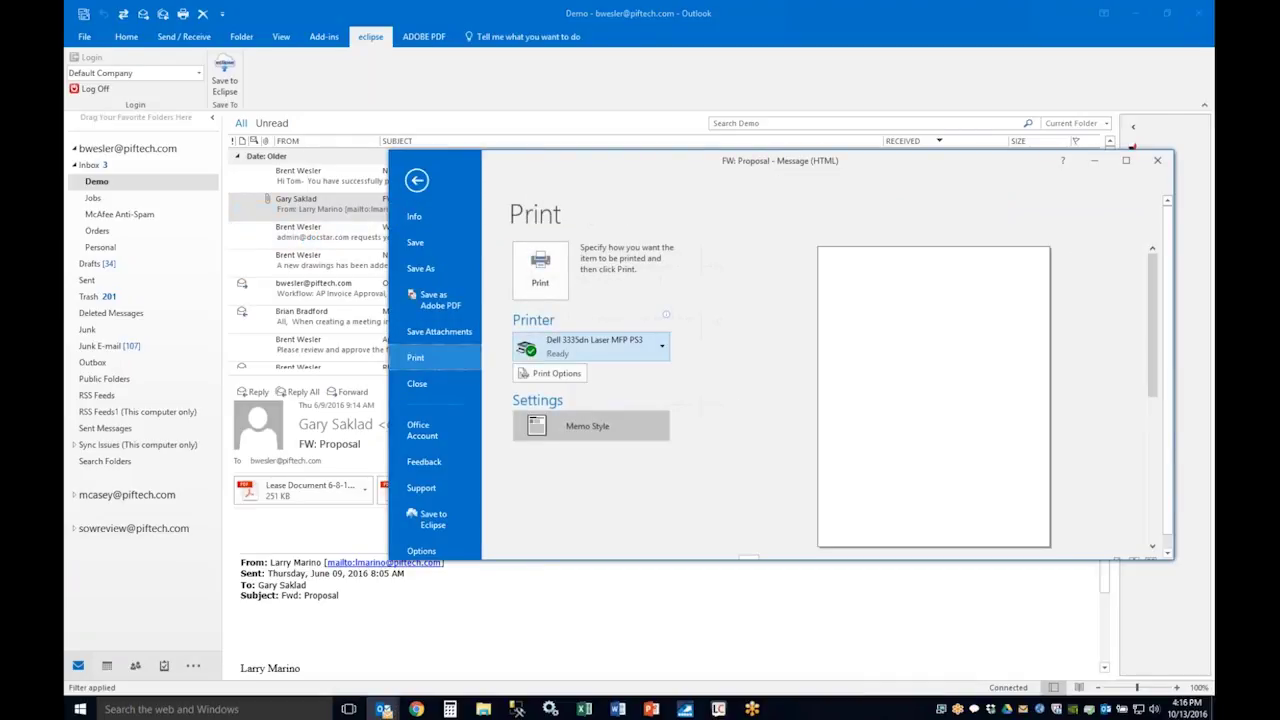
click(595, 345)
click(610, 495)
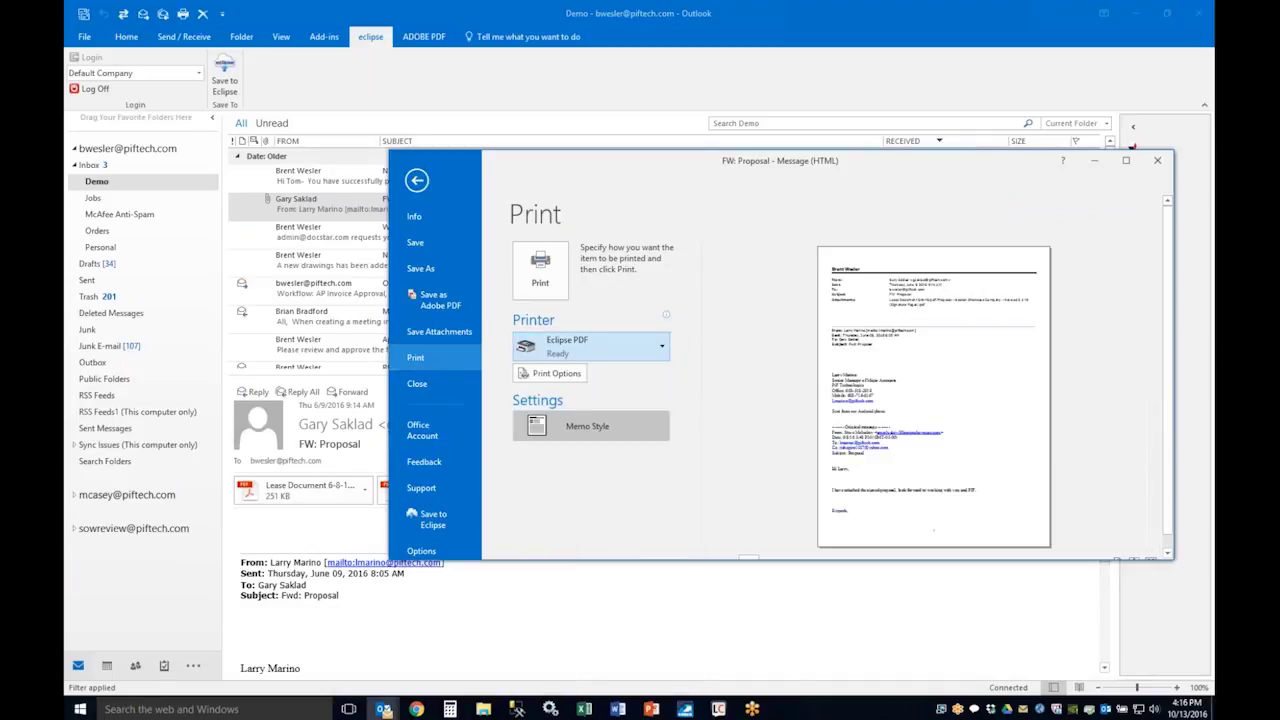
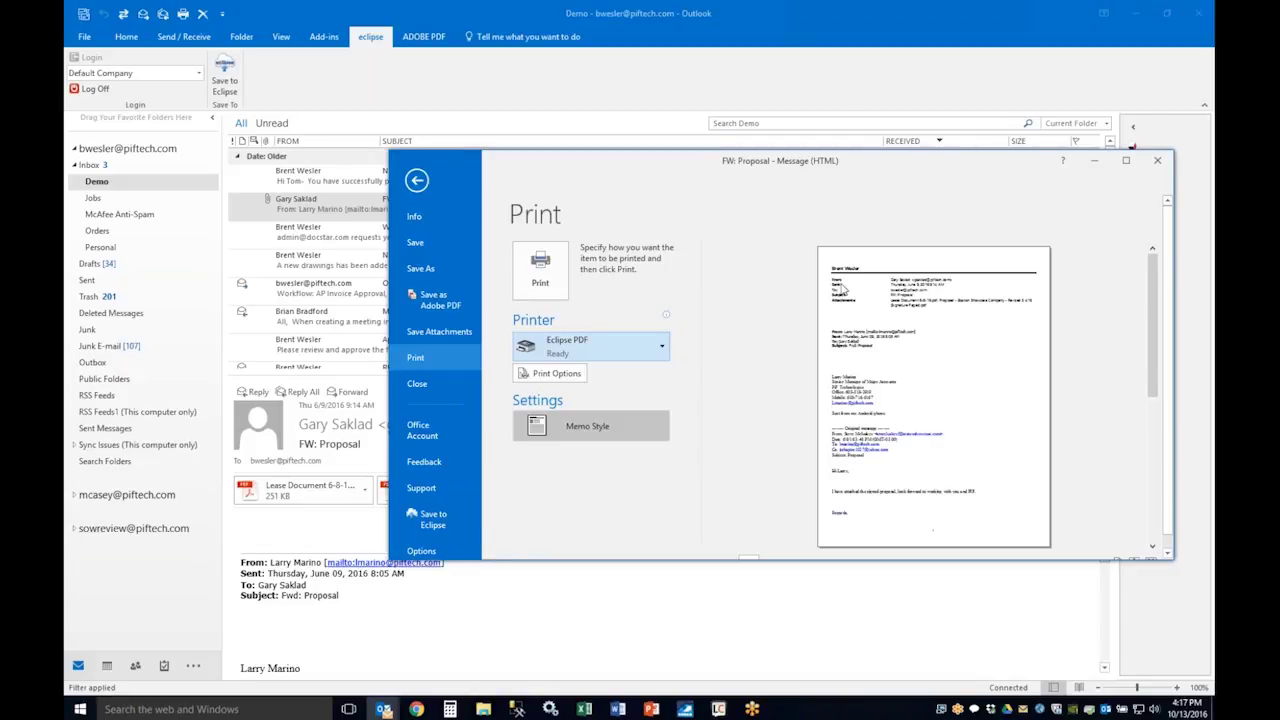
key(Escape)
key(Escape)
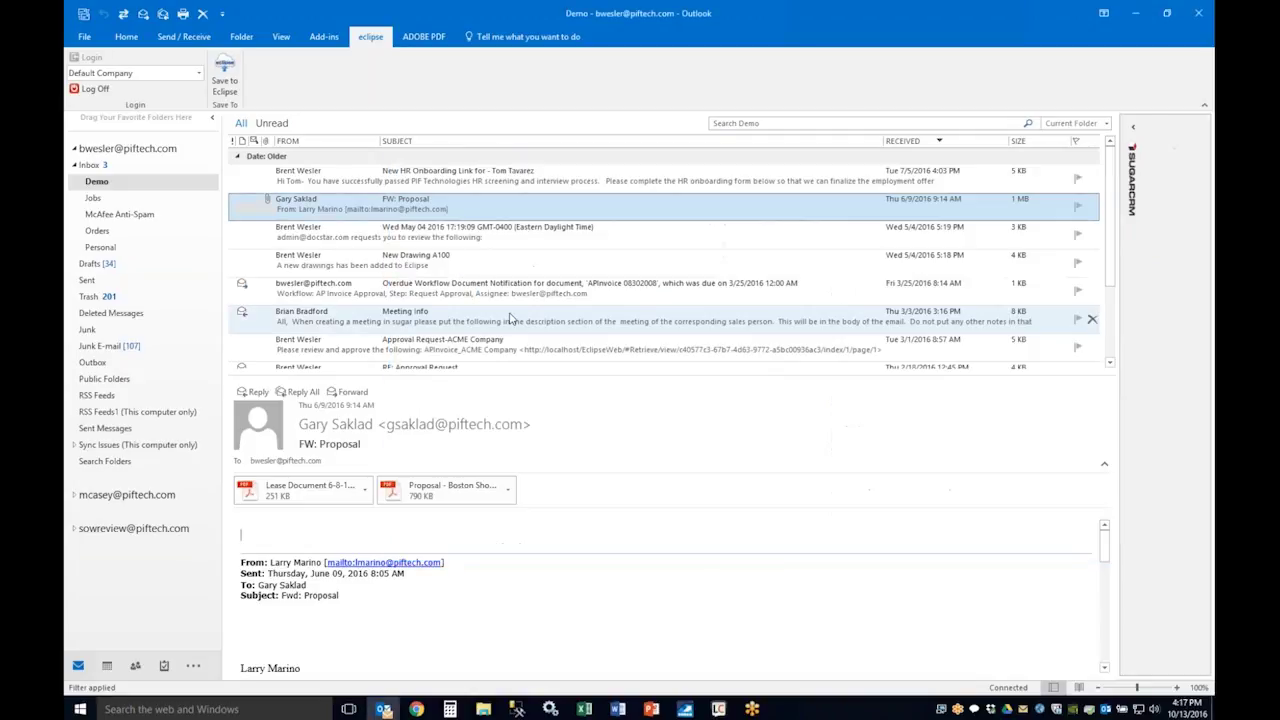
Minimize Outlook, open the pinned PIF NDA.doc in Word, and start saving it to Eclipse.
click(1145, 13)
click(617, 708)
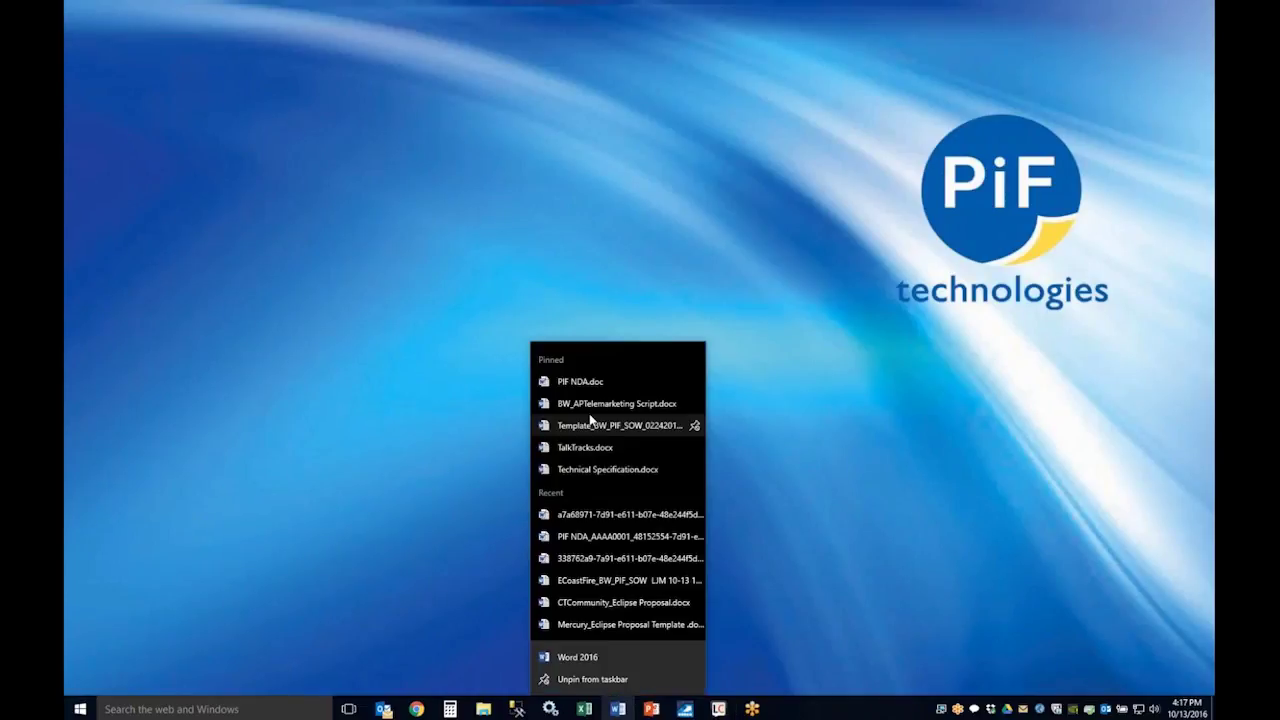
click(598, 380)
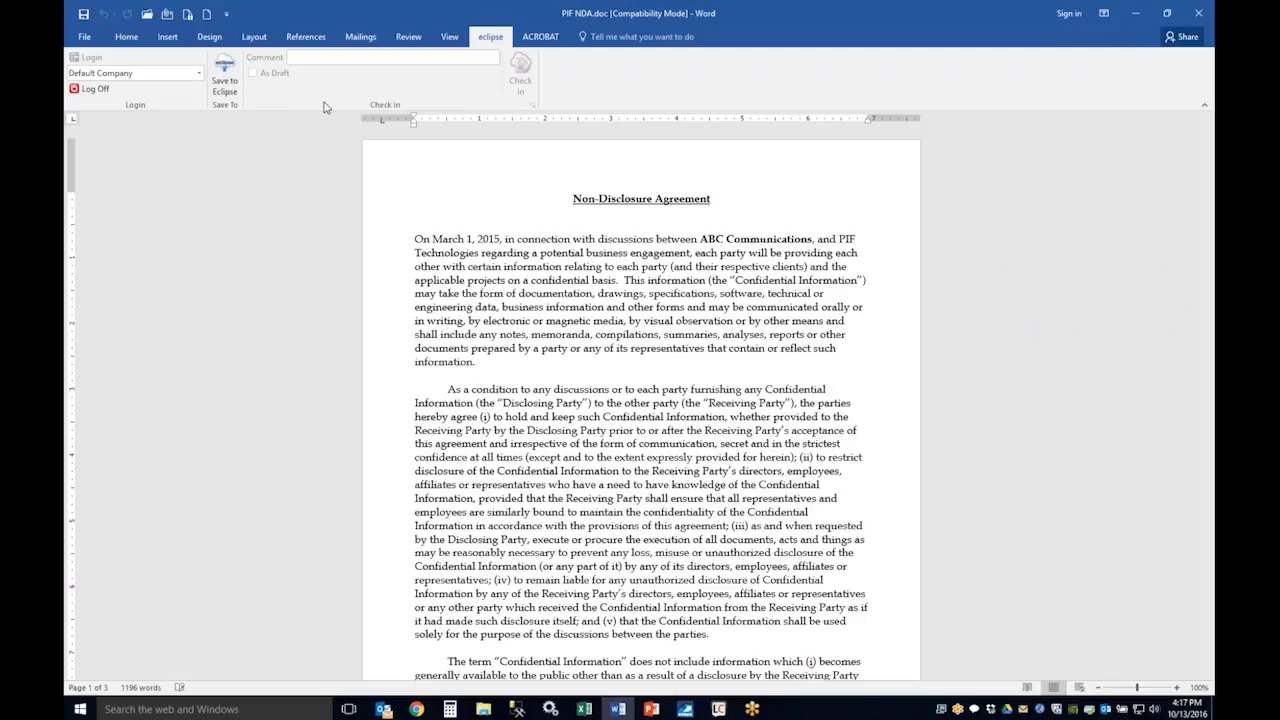
click(224, 85)
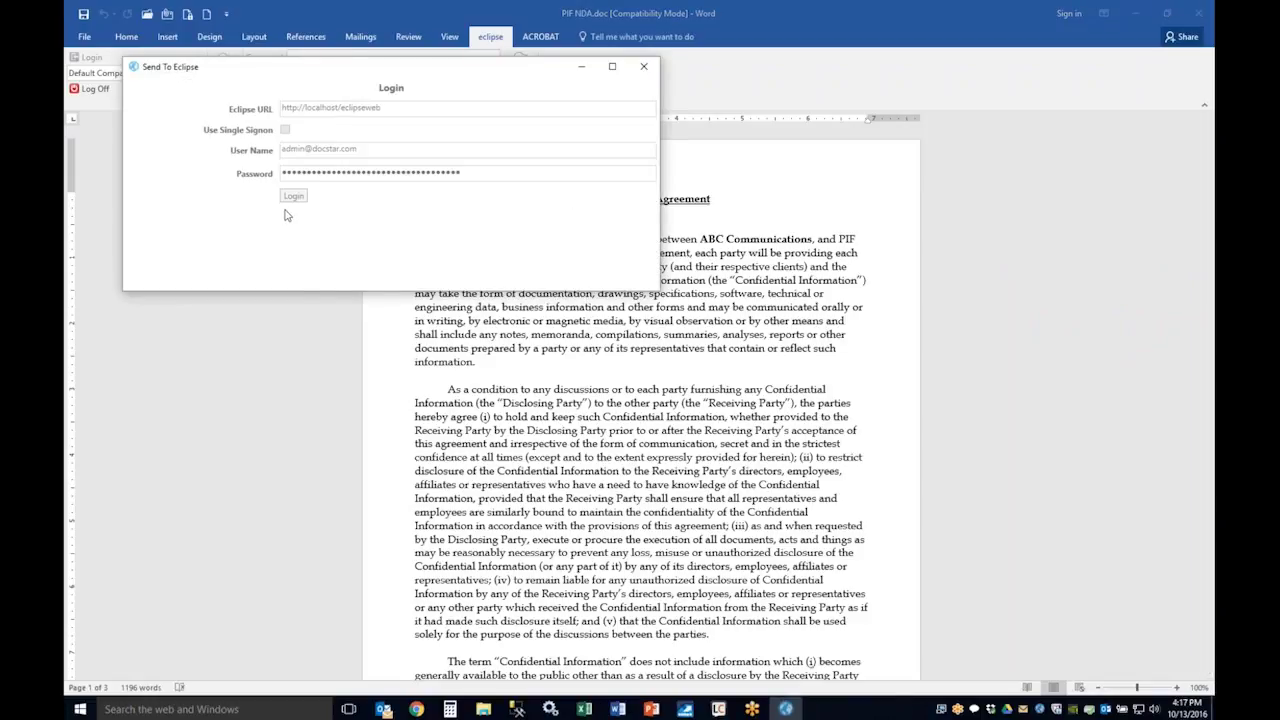
Set the content type to Contracts, Contract Party to "eclipse 3" and workflow to Convert to Text, and upload the document.
click(252, 123)
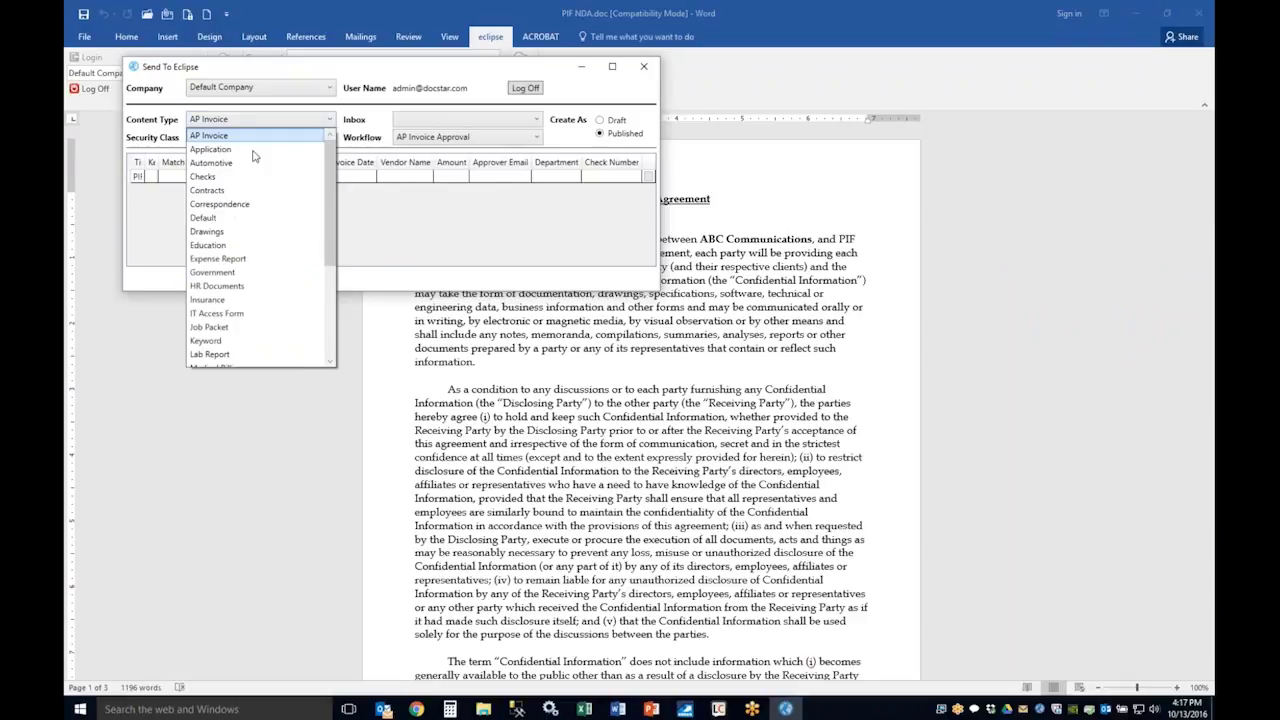
click(250, 193)
click(248, 177)
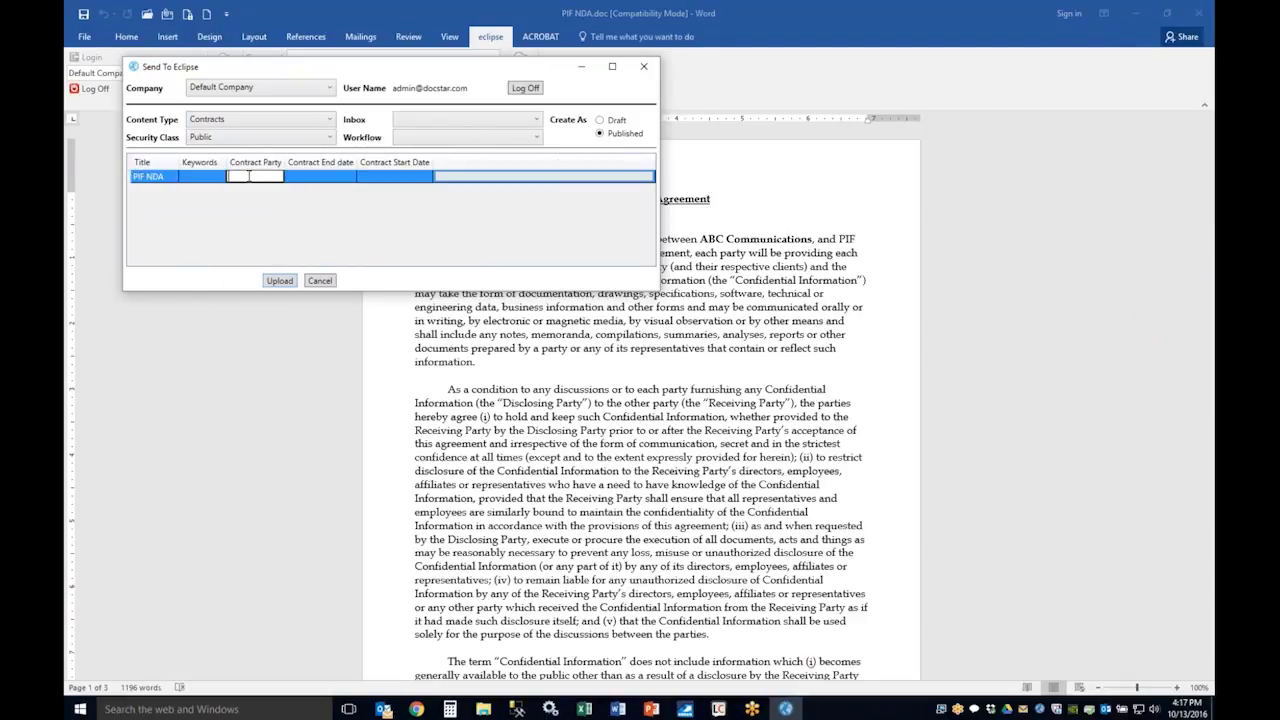
text(eclipse 3)
click(428, 138)
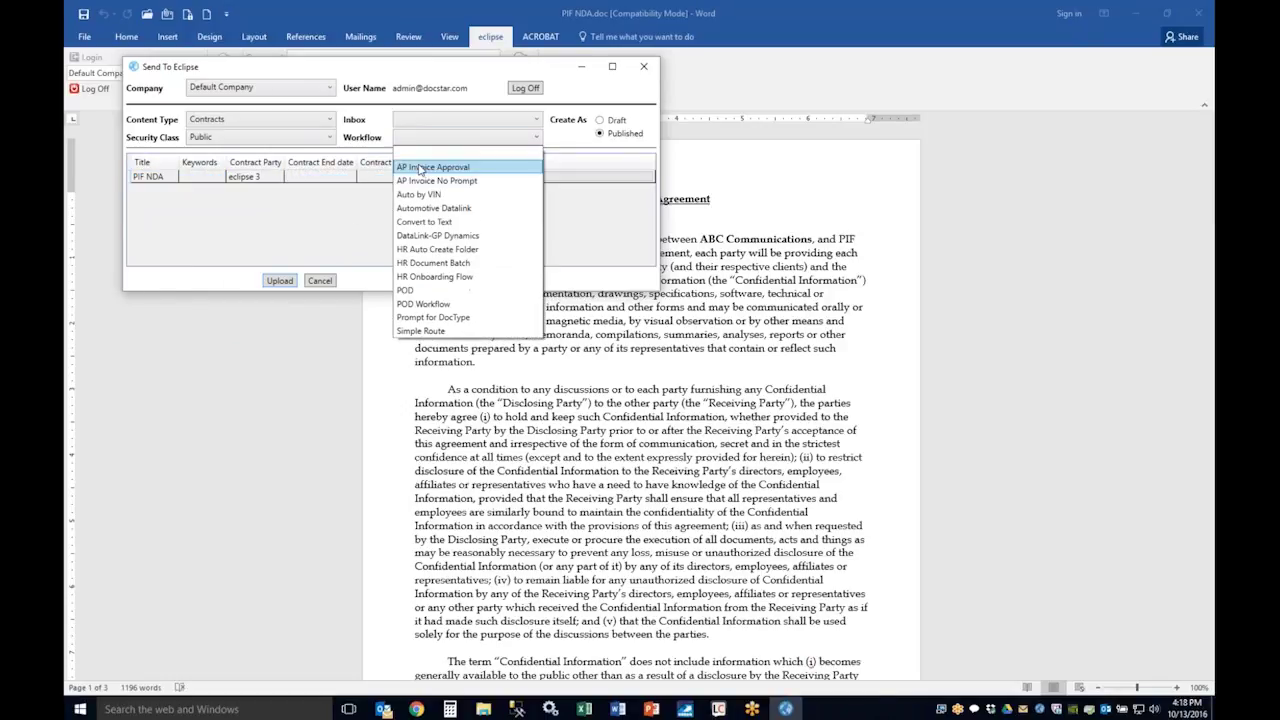
click(424, 221)
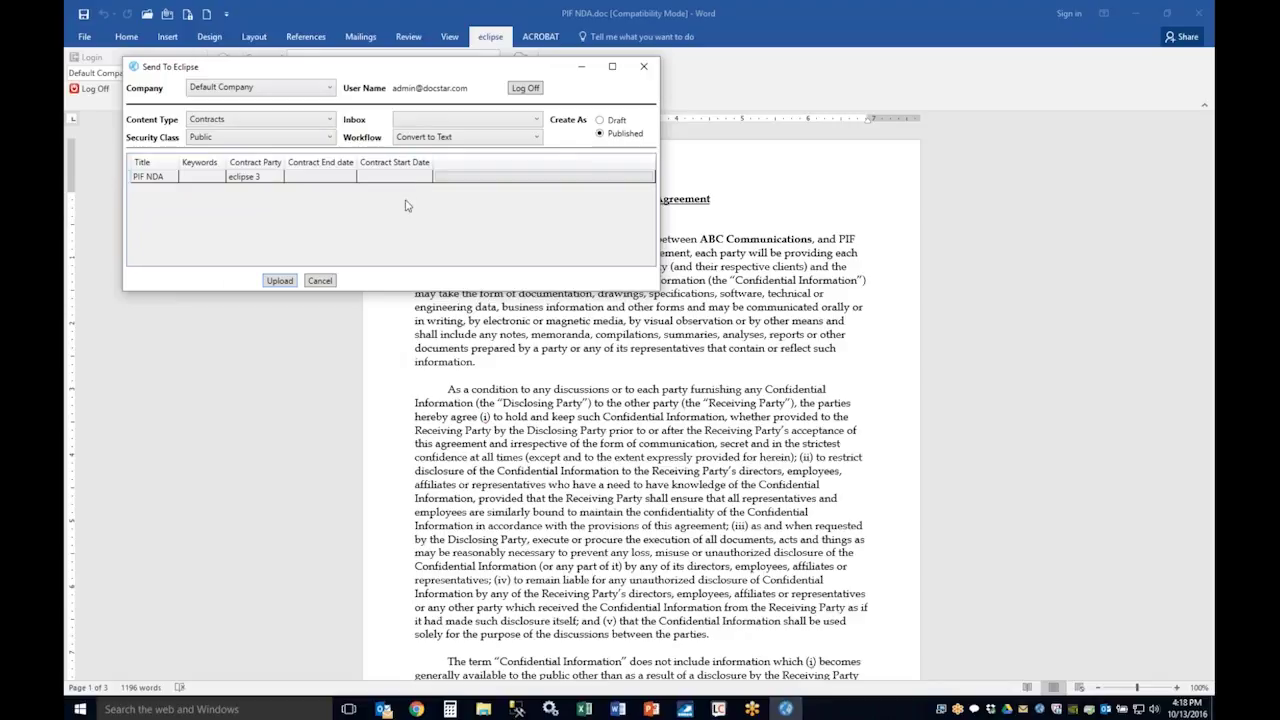
click(281, 281)
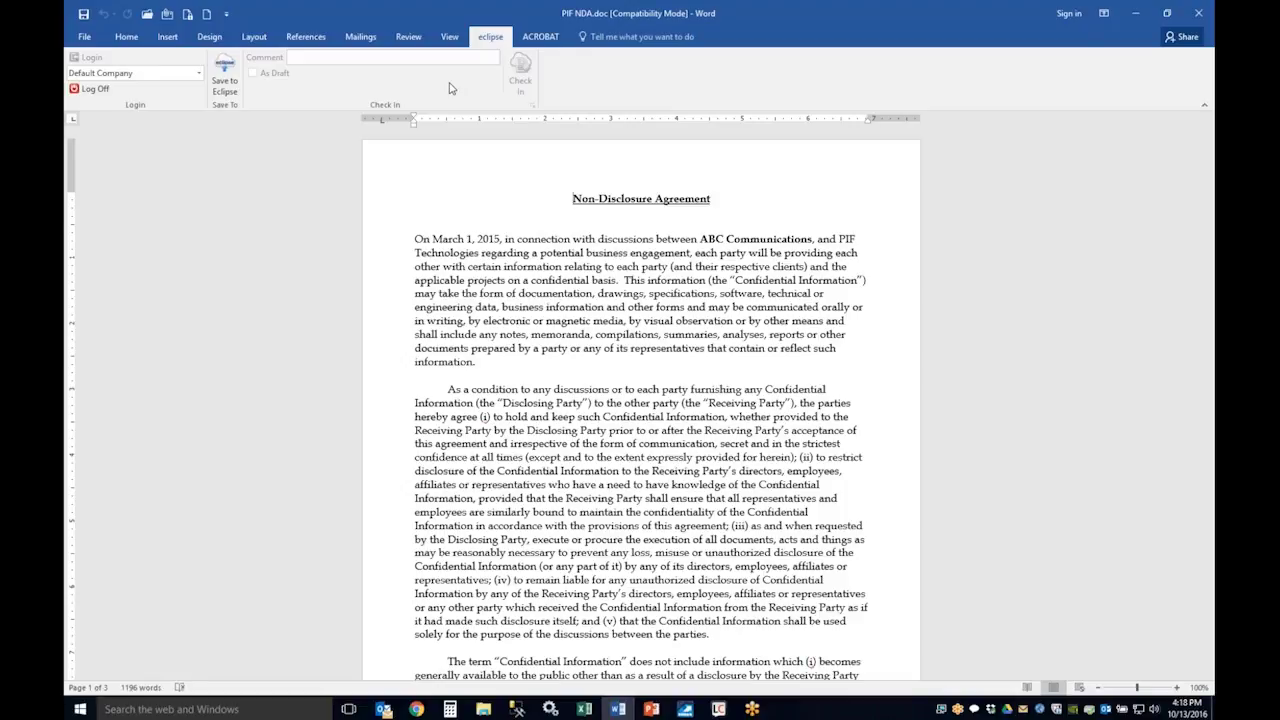
Close Word, switch to Eclipse in Chrome, and search all content for "eclipse 3".
click(1198, 13)
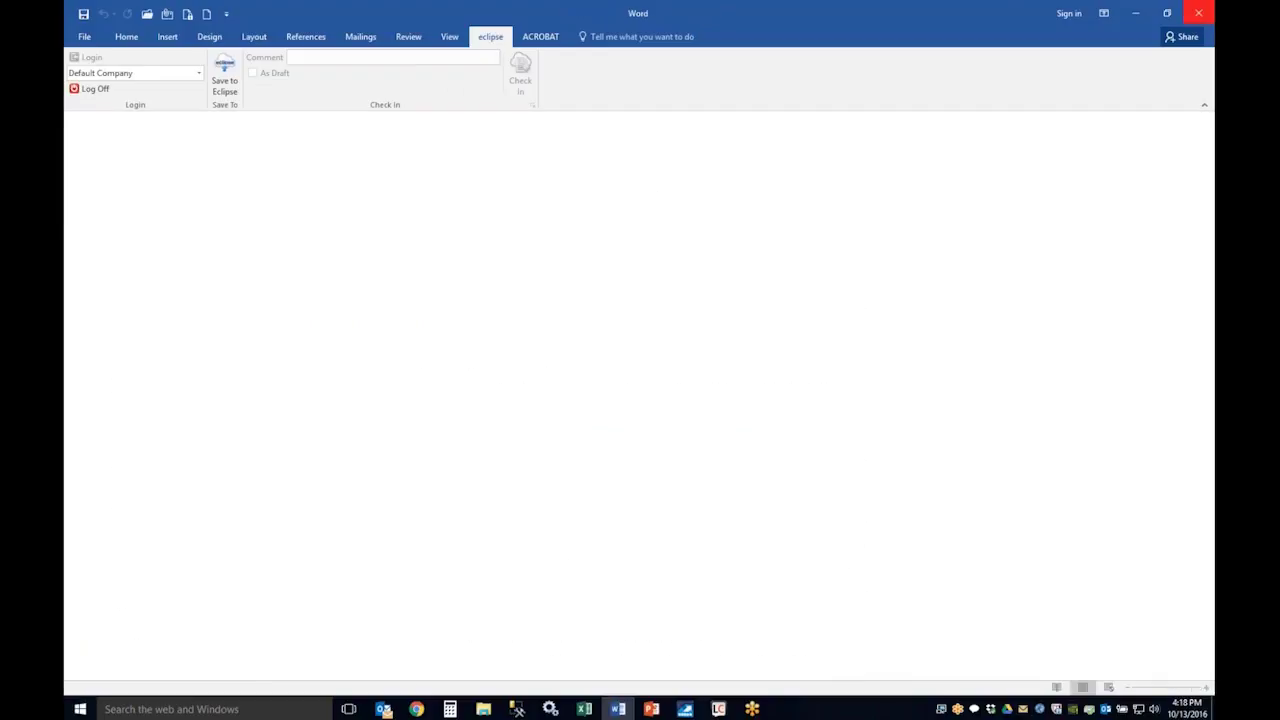
click(1198, 13)
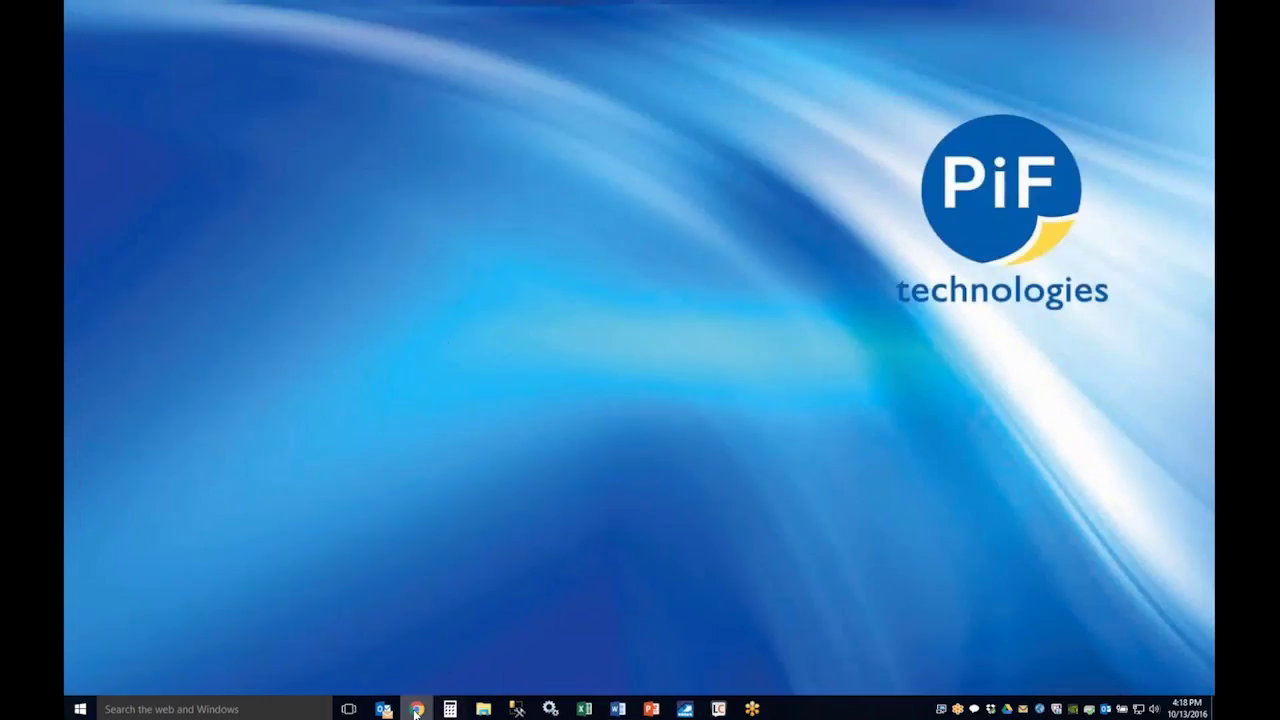
click(416, 709)
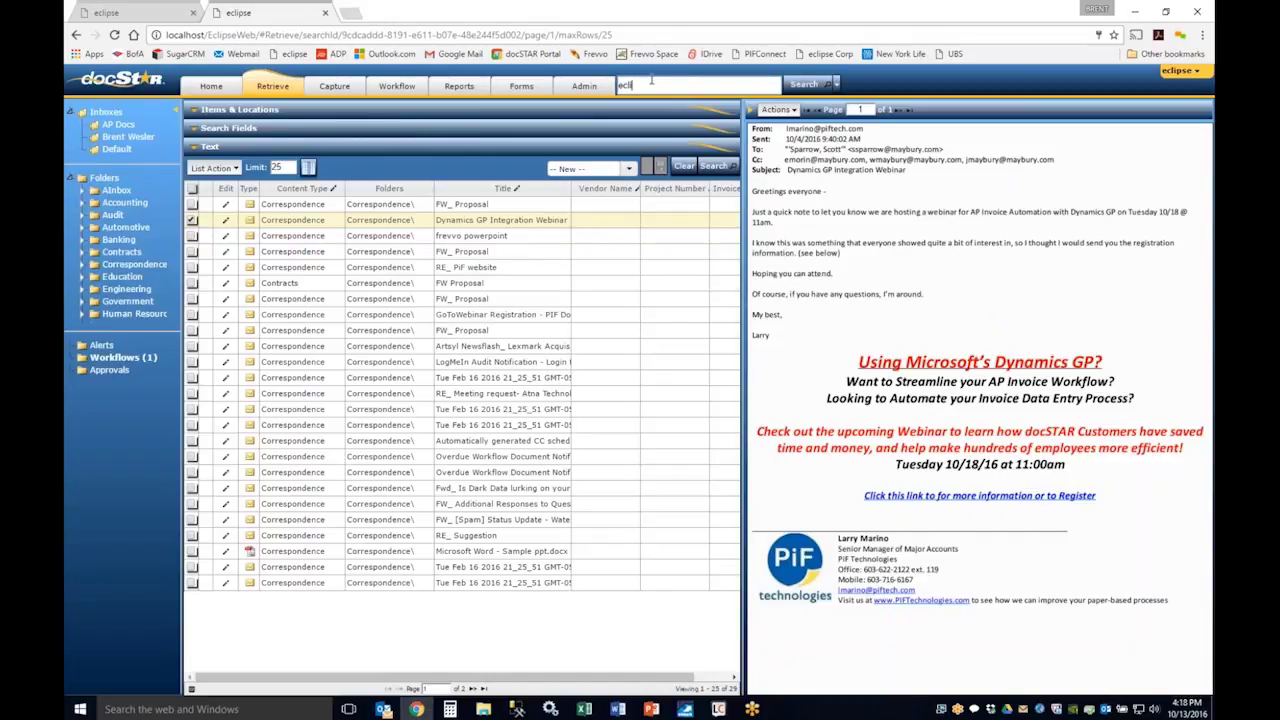
click(652, 82)
text(eclipse 3)
key(Return)
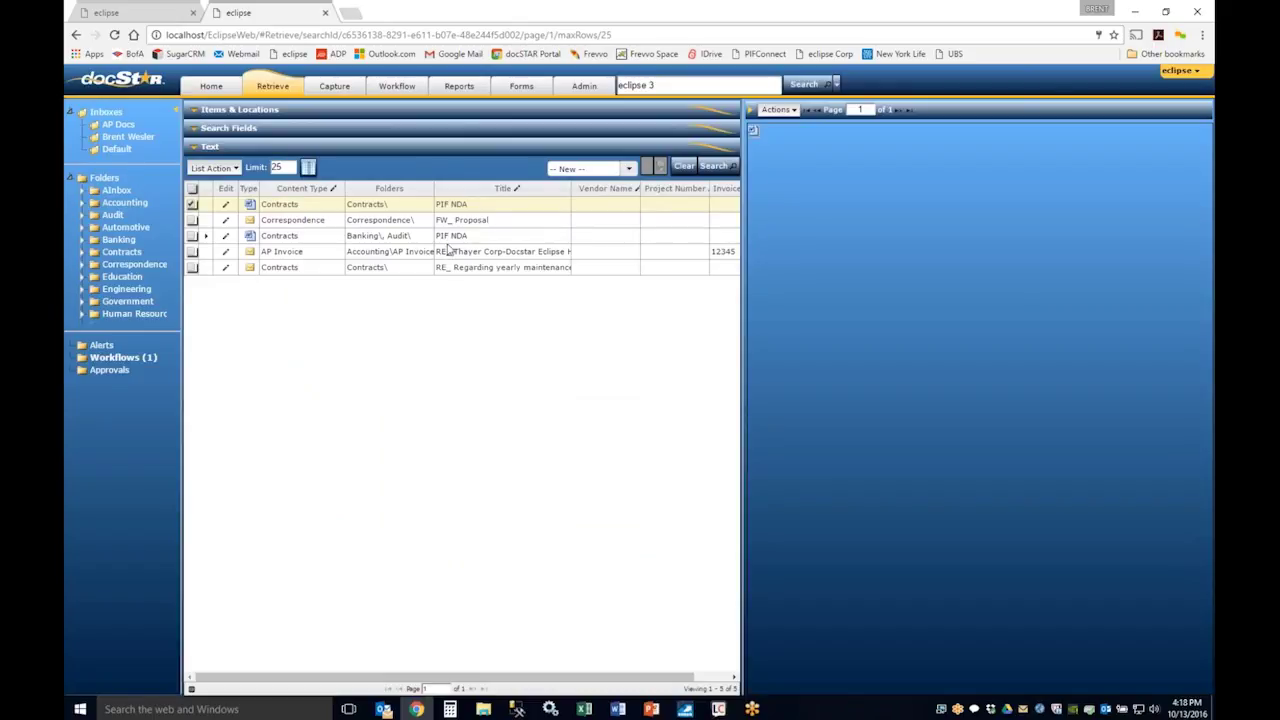
Review the FW_ Proposal email and the PIF NDA contracts in the results, checking the Contract Party of the one in Banking and Audit.
click(505, 224)
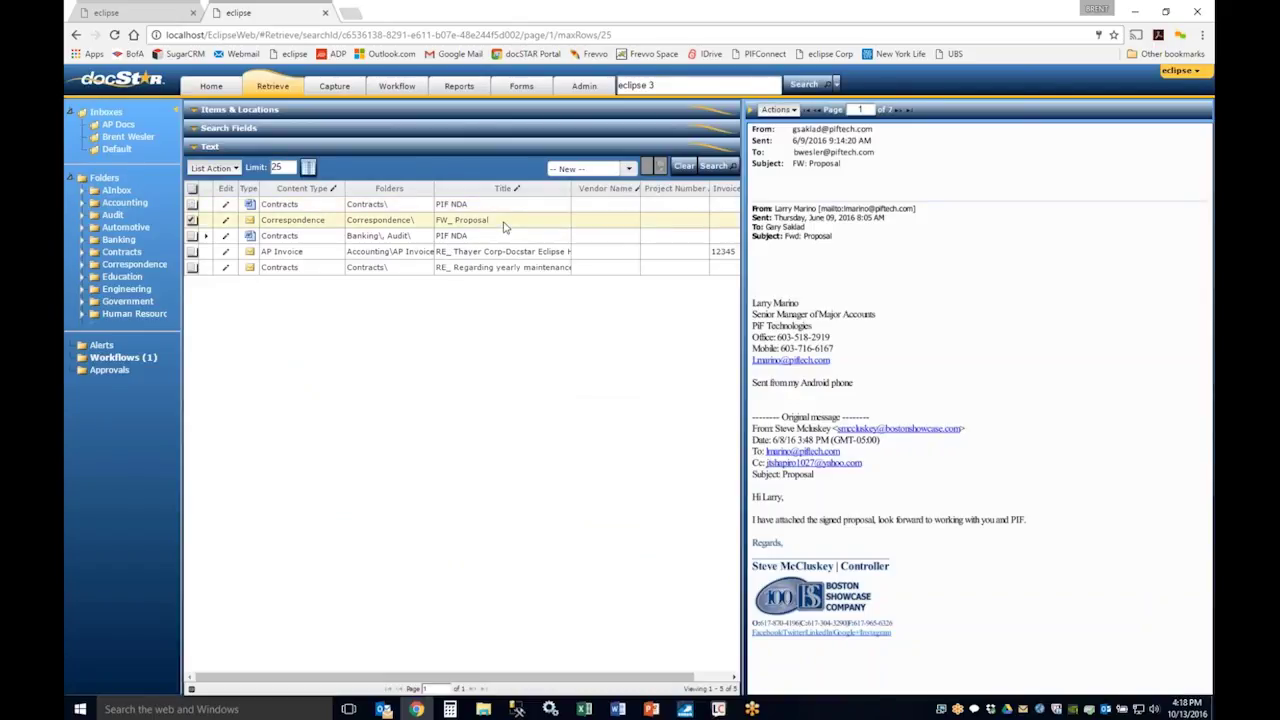
double_click(499, 237)
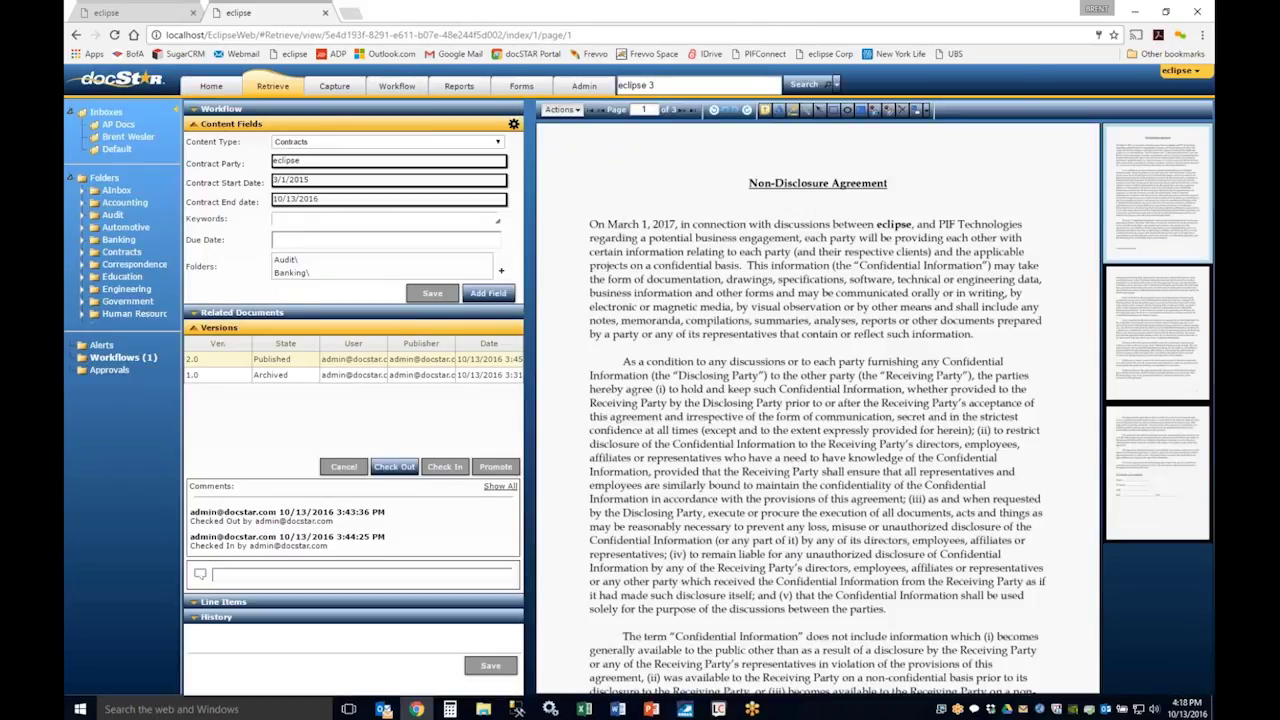
double_click(284, 163)
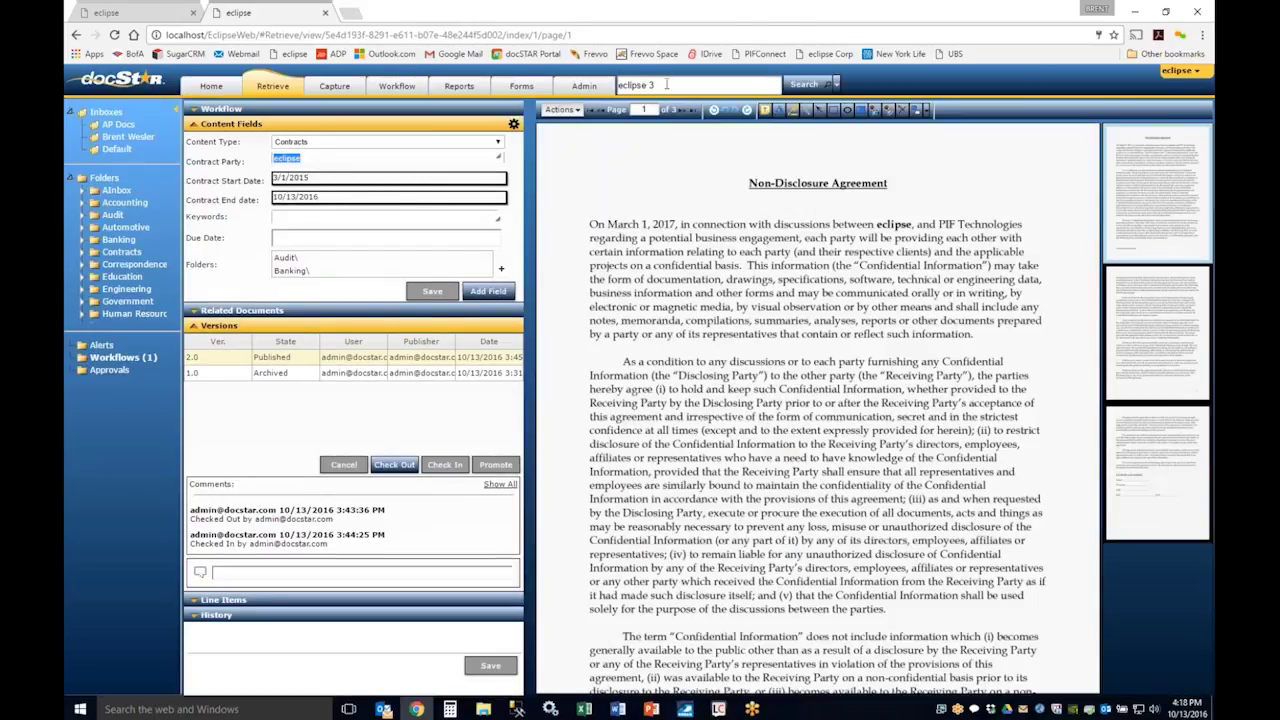
click(74, 35)
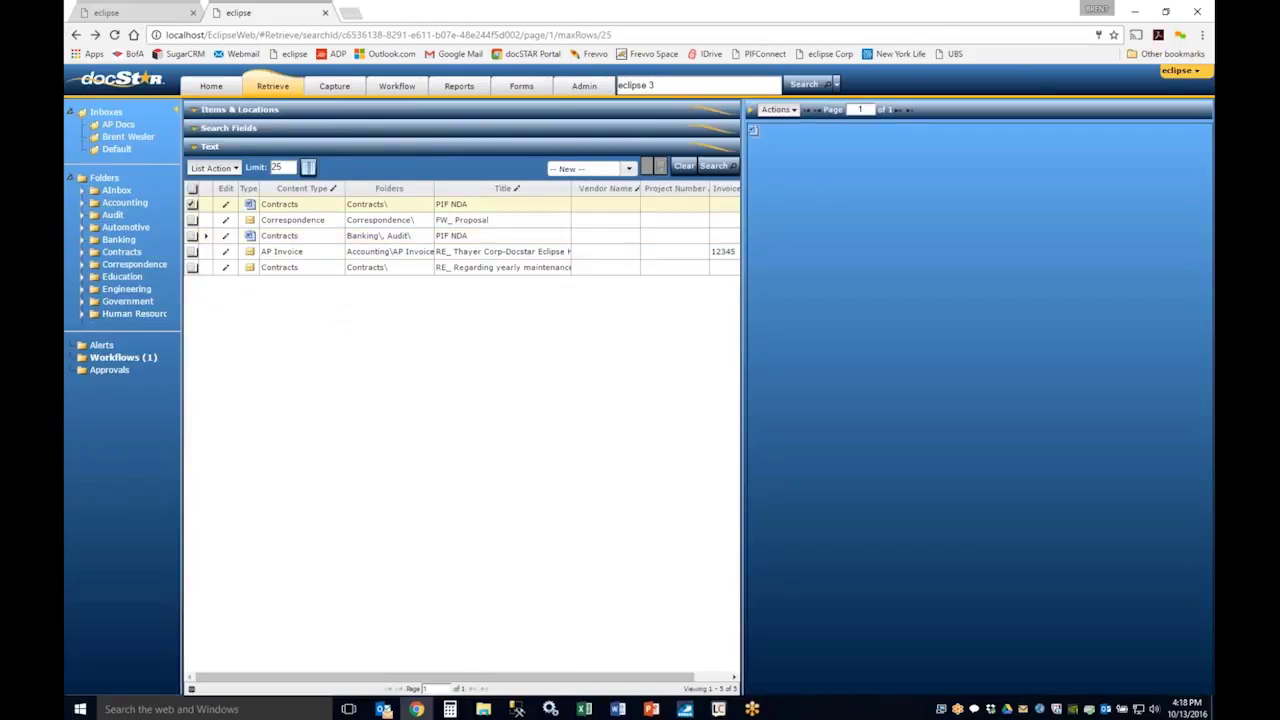
click(408, 220)
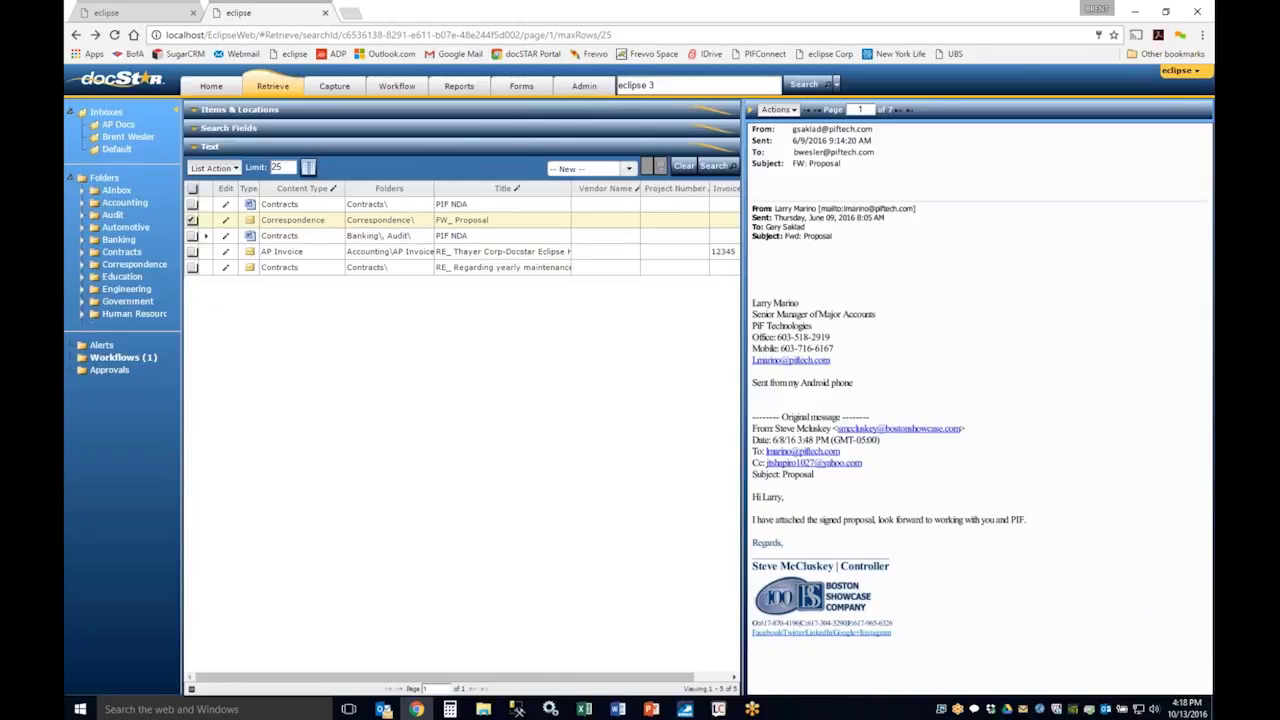
click(397, 204)
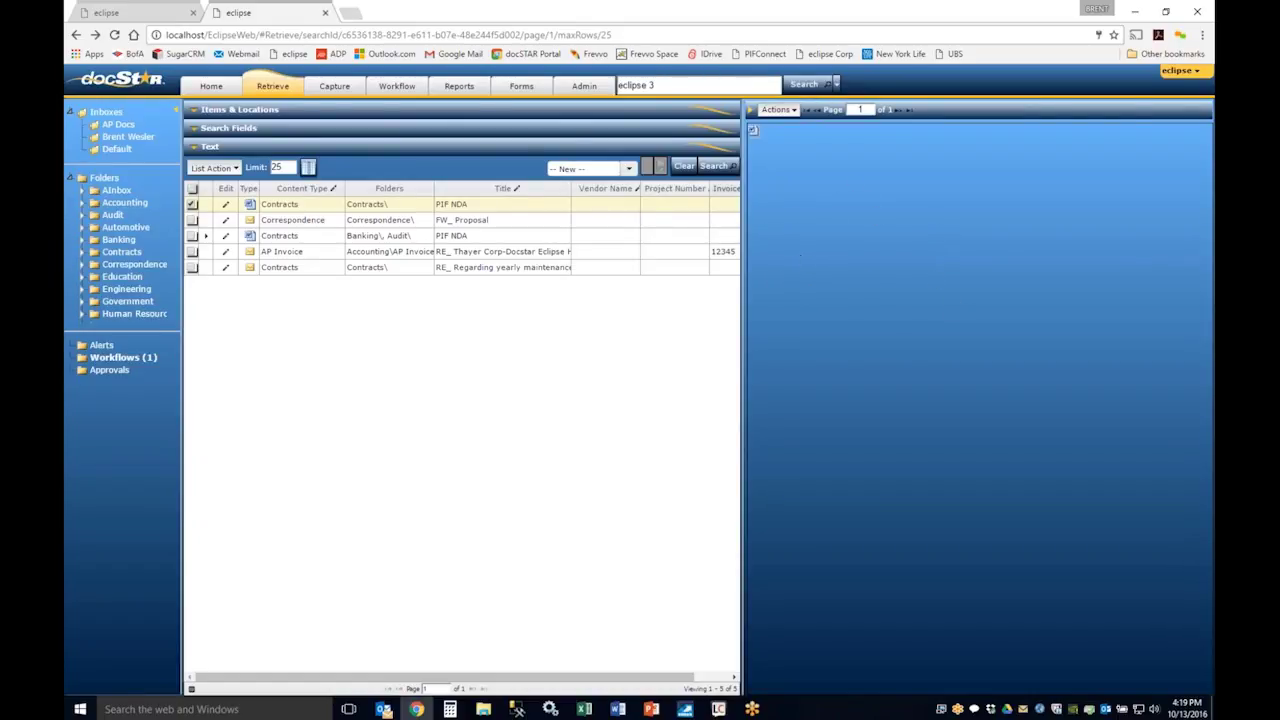
Replace the search text with the quoted phrase "disclosing party" and run the search.
drag(666, 85, 614, 86)
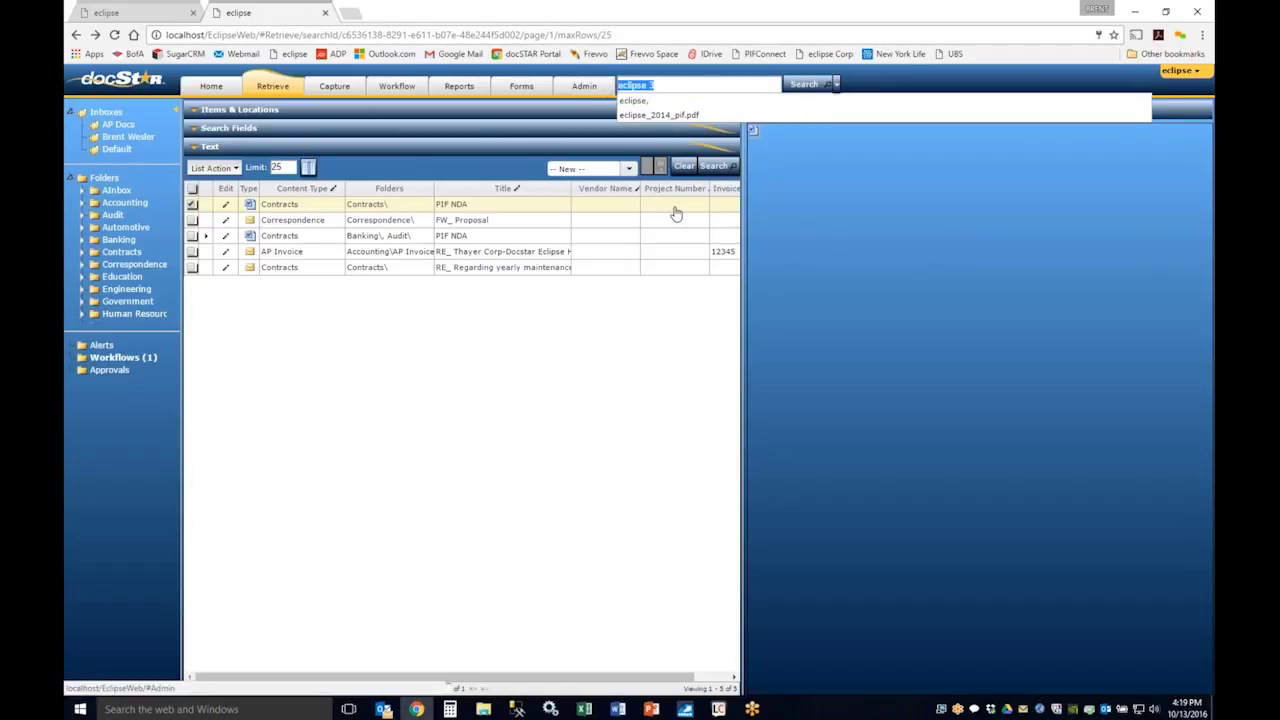
click(596, 341)
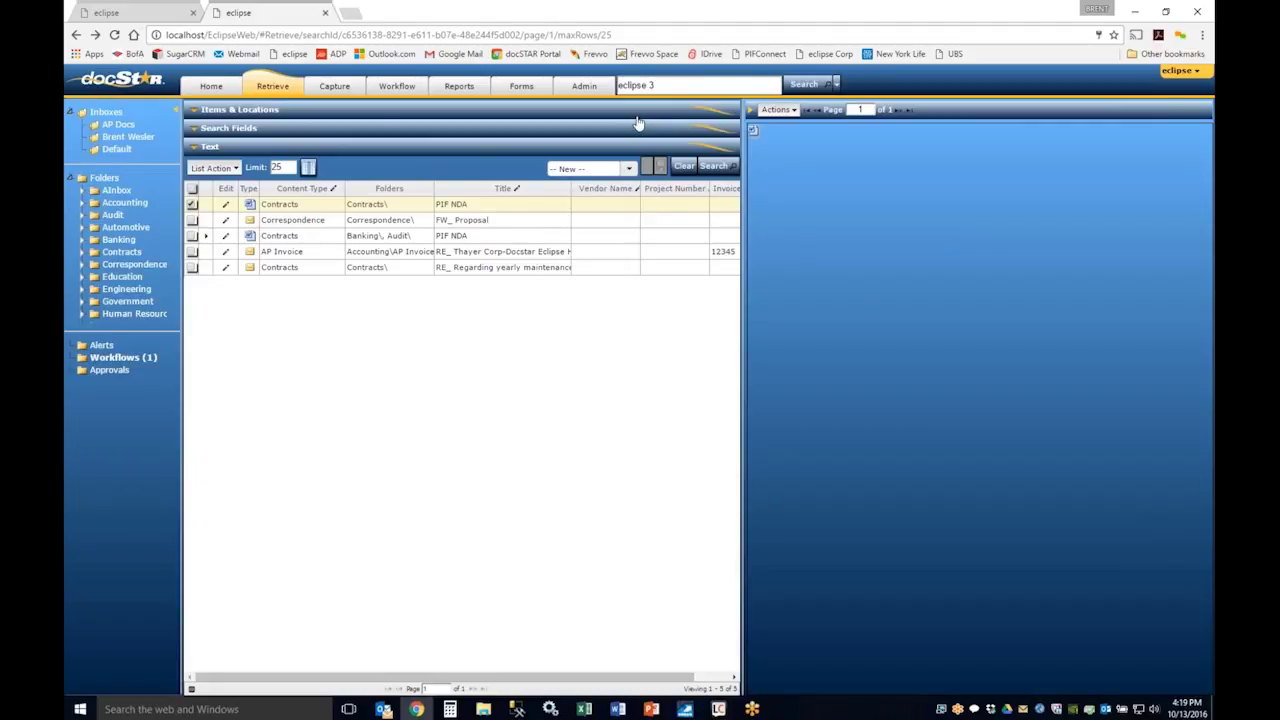
click(620, 86)
key(BackSpace)
text("disclosing party)
click(805, 86)
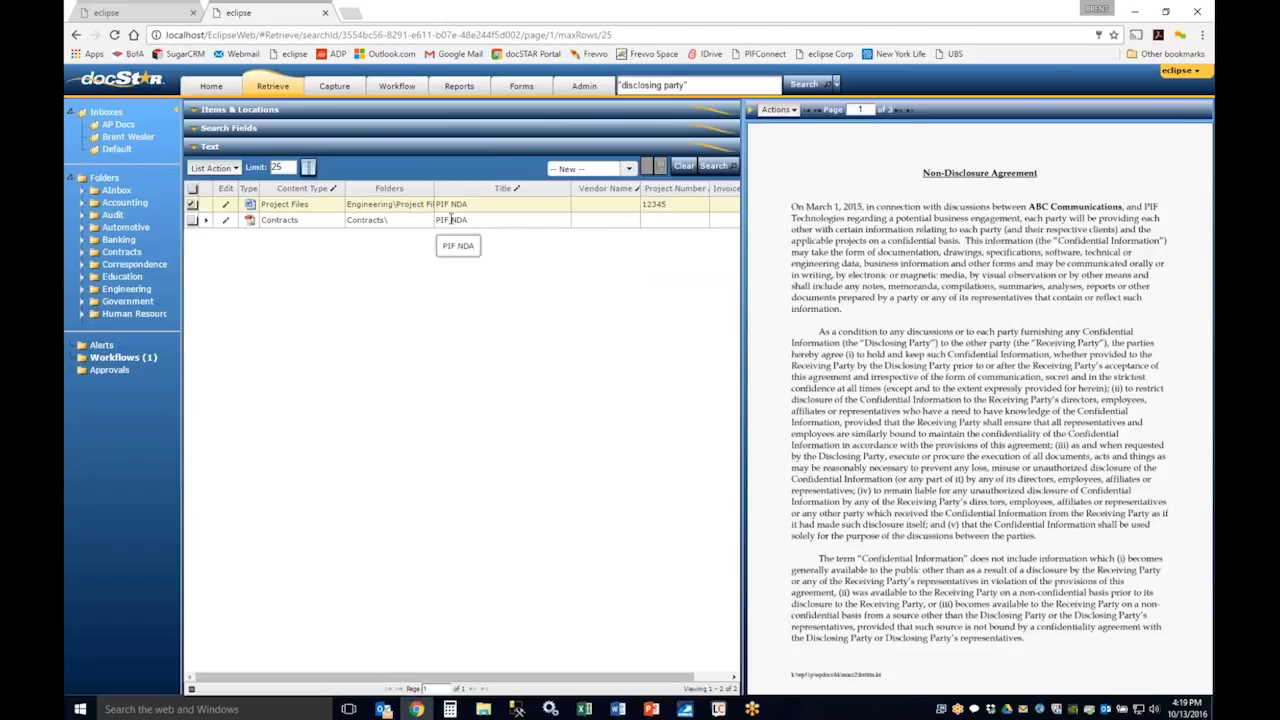
Open the first PIF NDA in the Contracts folder, collapse its version details, and expand its workflow information.
click(124, 255)
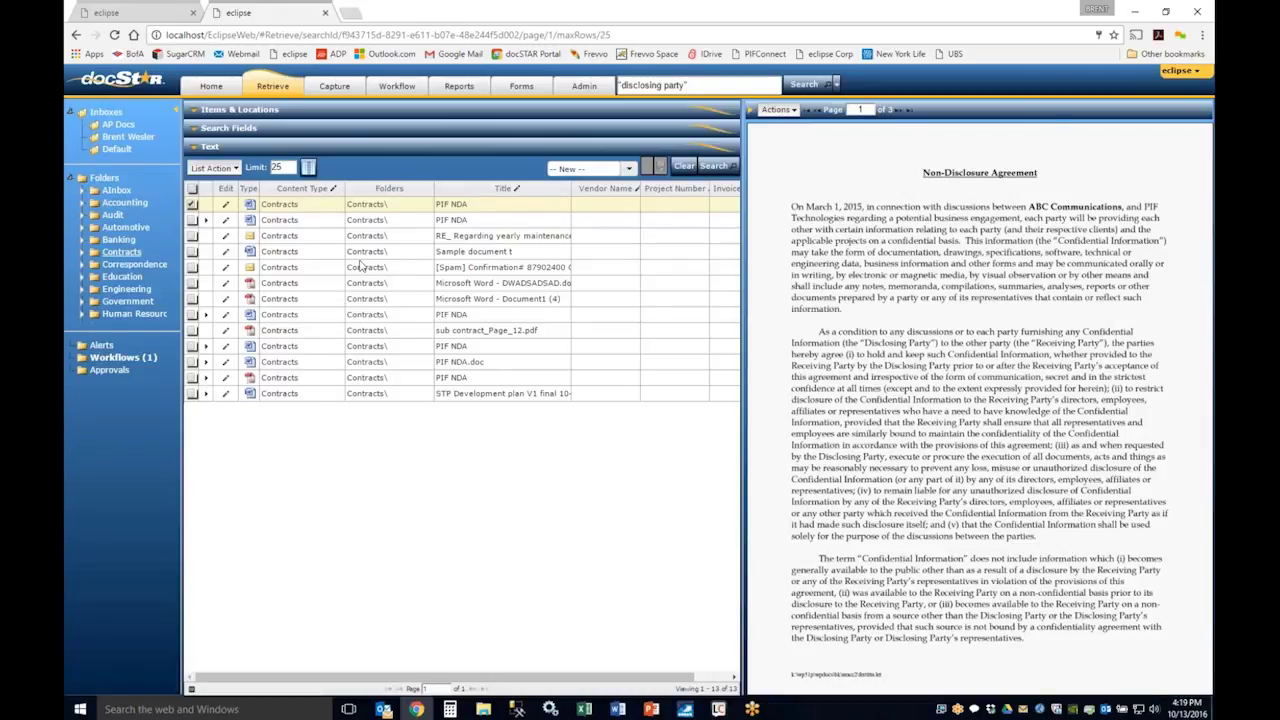
double_click(396, 210)
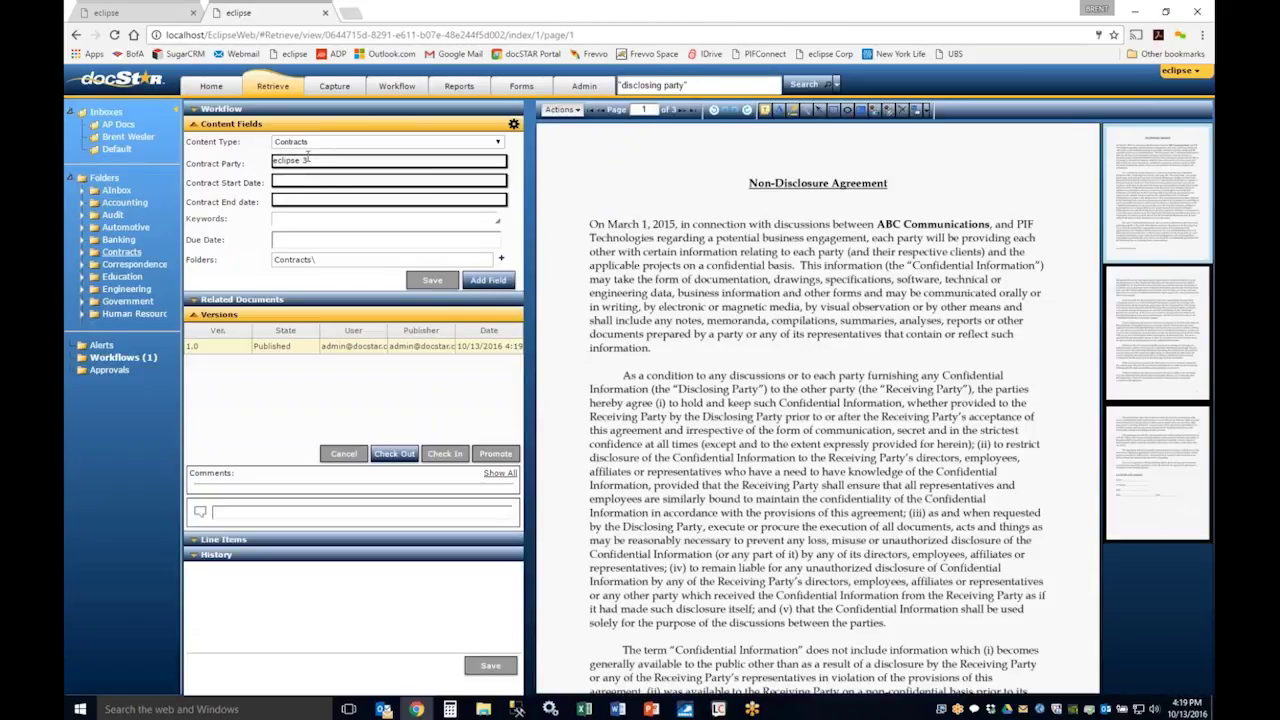
click(193, 314)
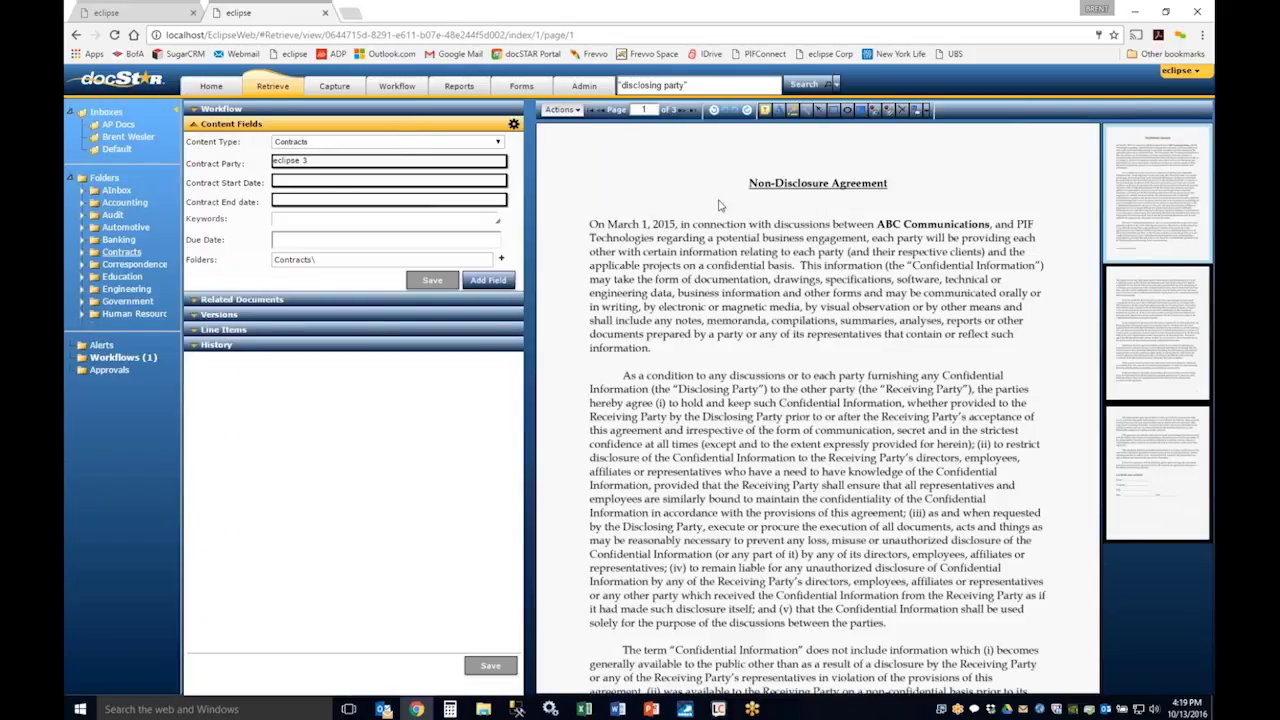
click(230, 110)
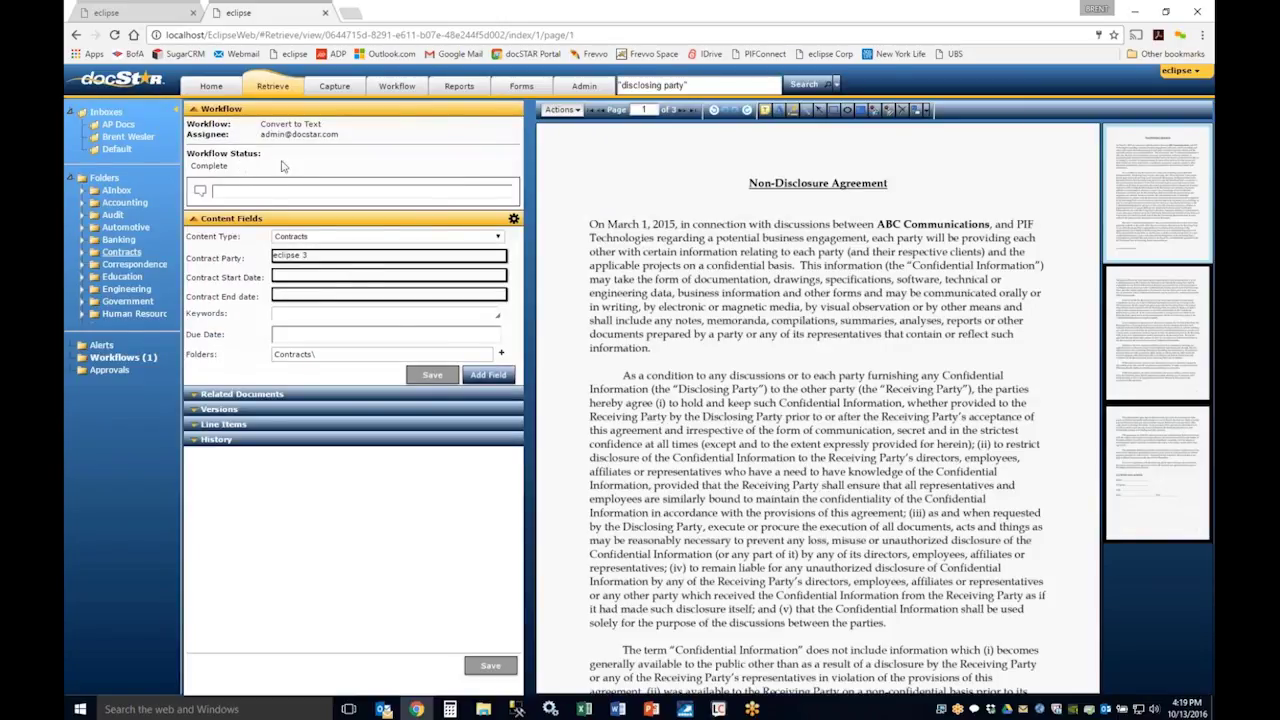
Check the document's workflow name, assignee and status, and post the workflow comment "hello".
drag(324, 125, 264, 119)
drag(232, 167, 193, 166)
click(223, 191)
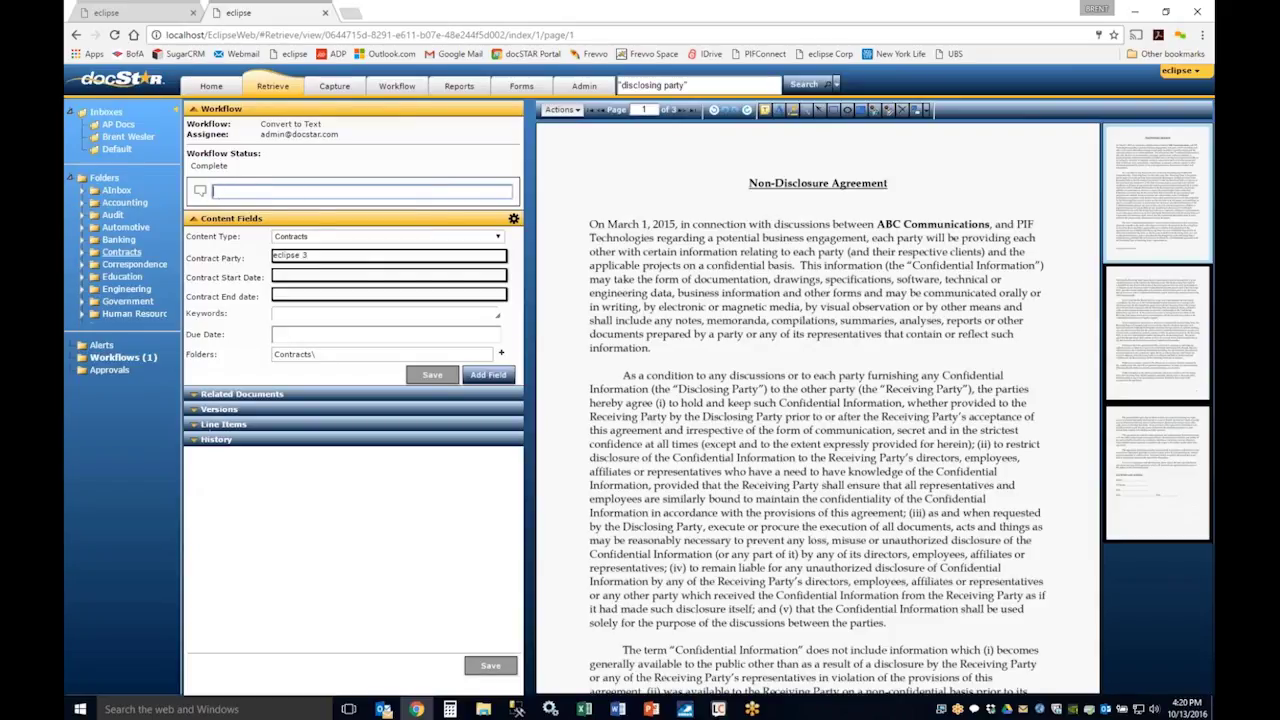
Review the document's Chat, System, All and Approvals history, and collapse the history and workflow sections.
click(205, 440)
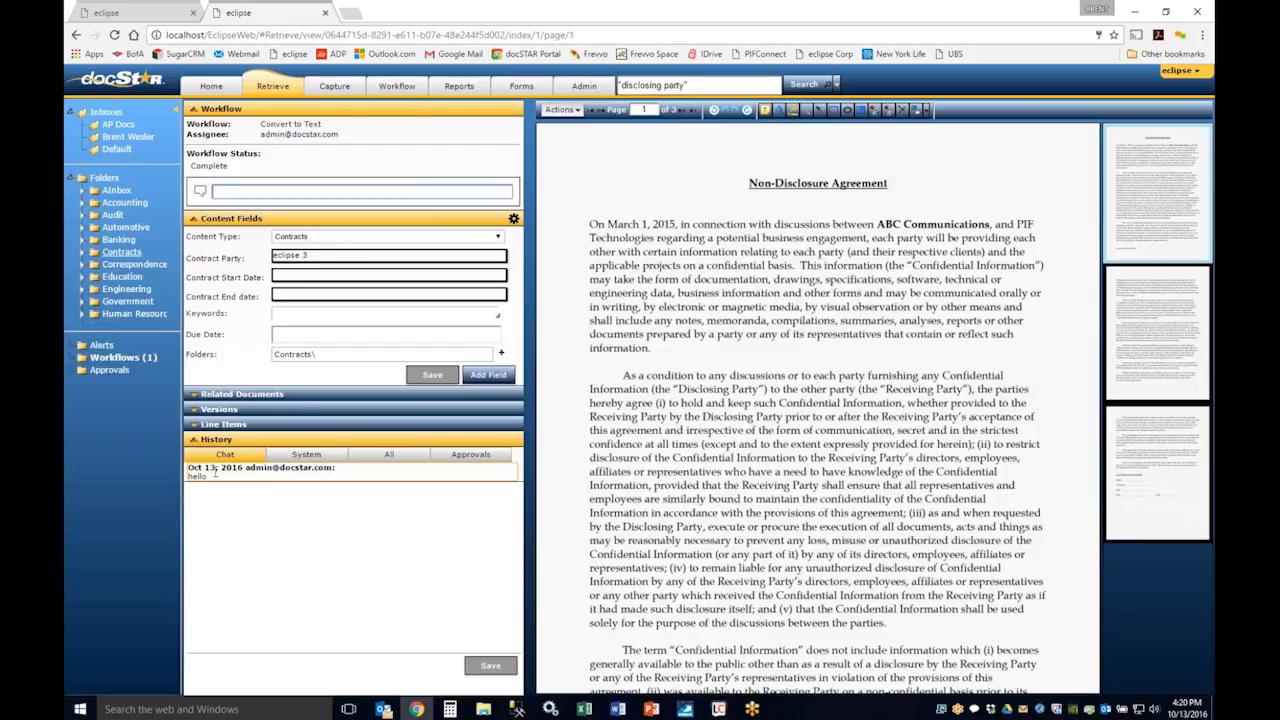
click(304, 458)
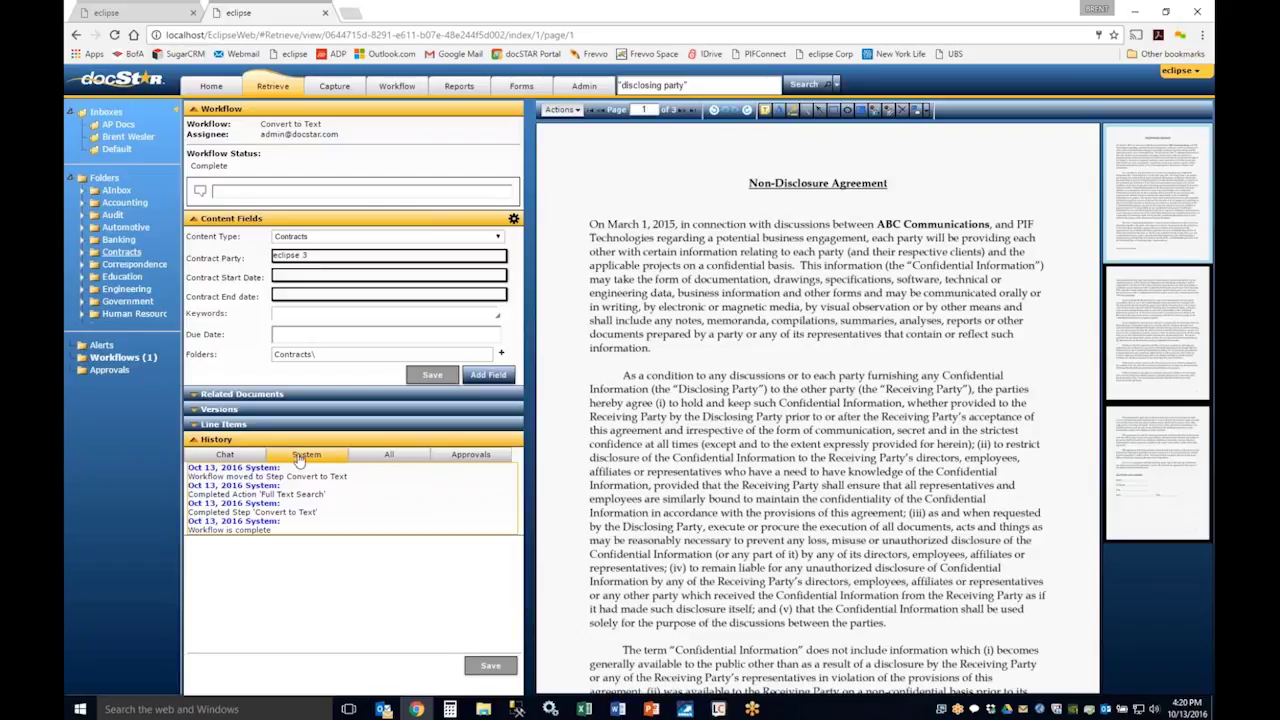
click(387, 457)
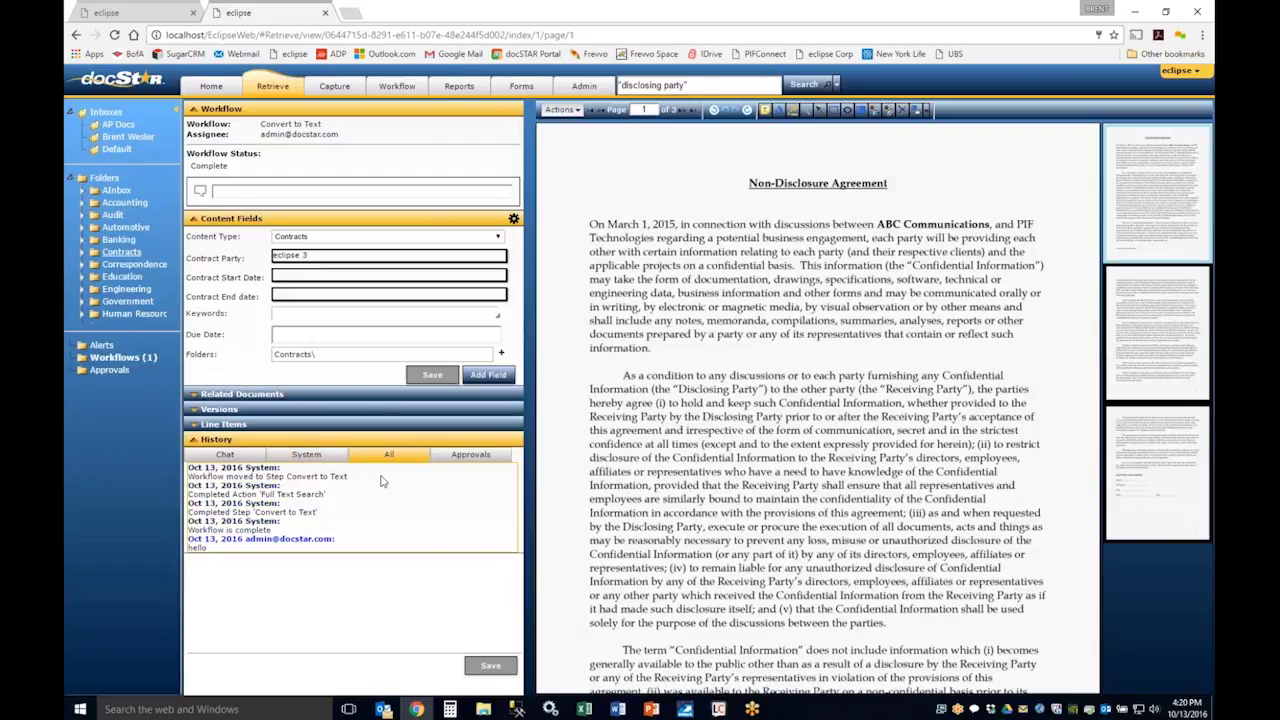
click(460, 458)
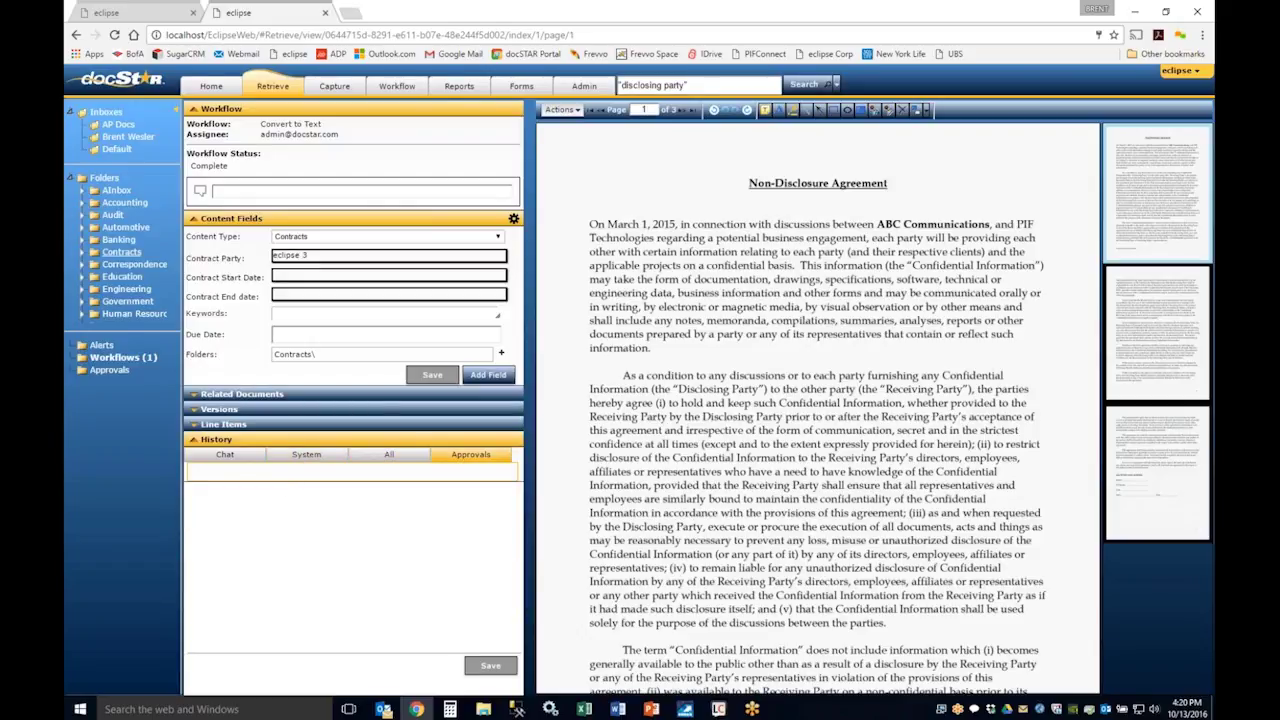
click(226, 456)
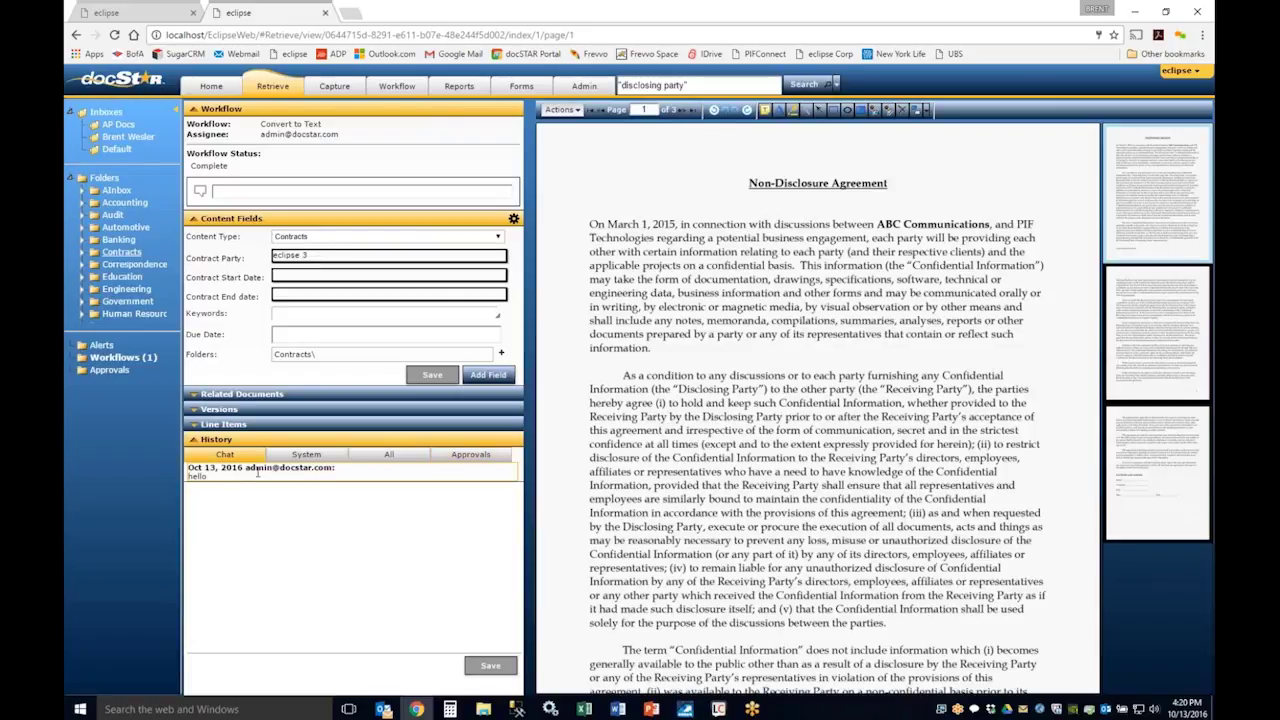
click(195, 441)
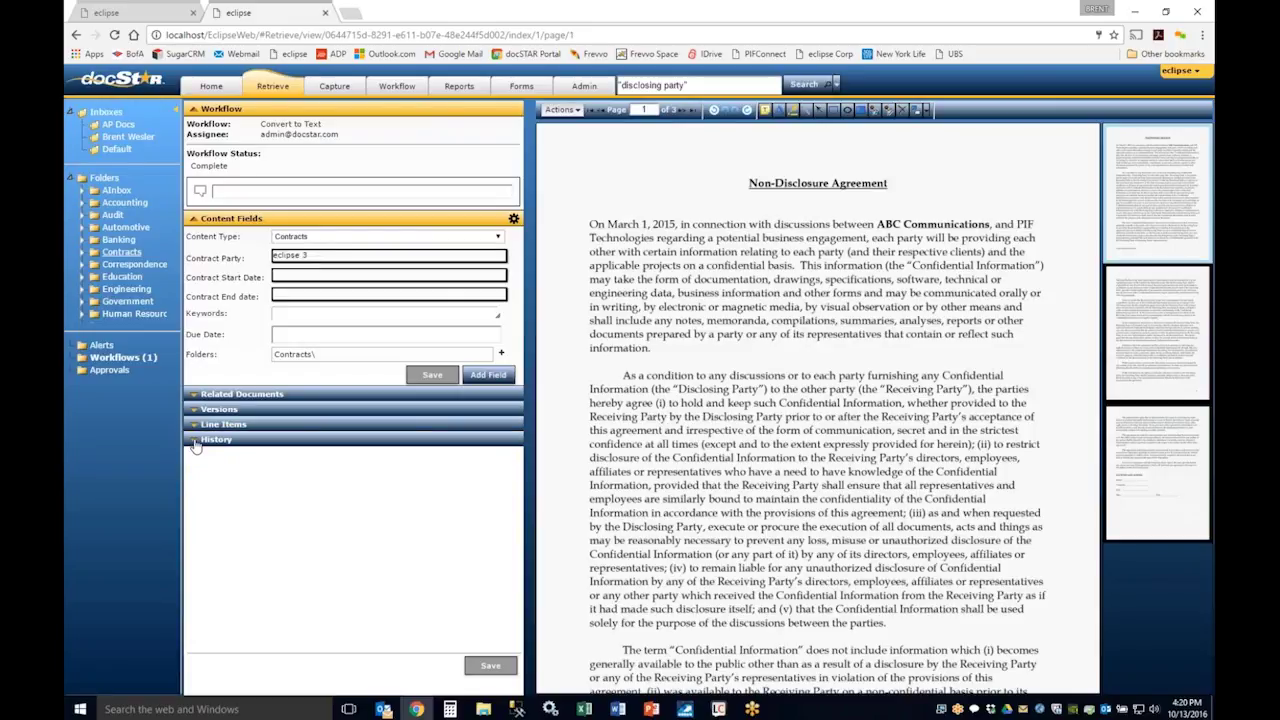
click(194, 109)
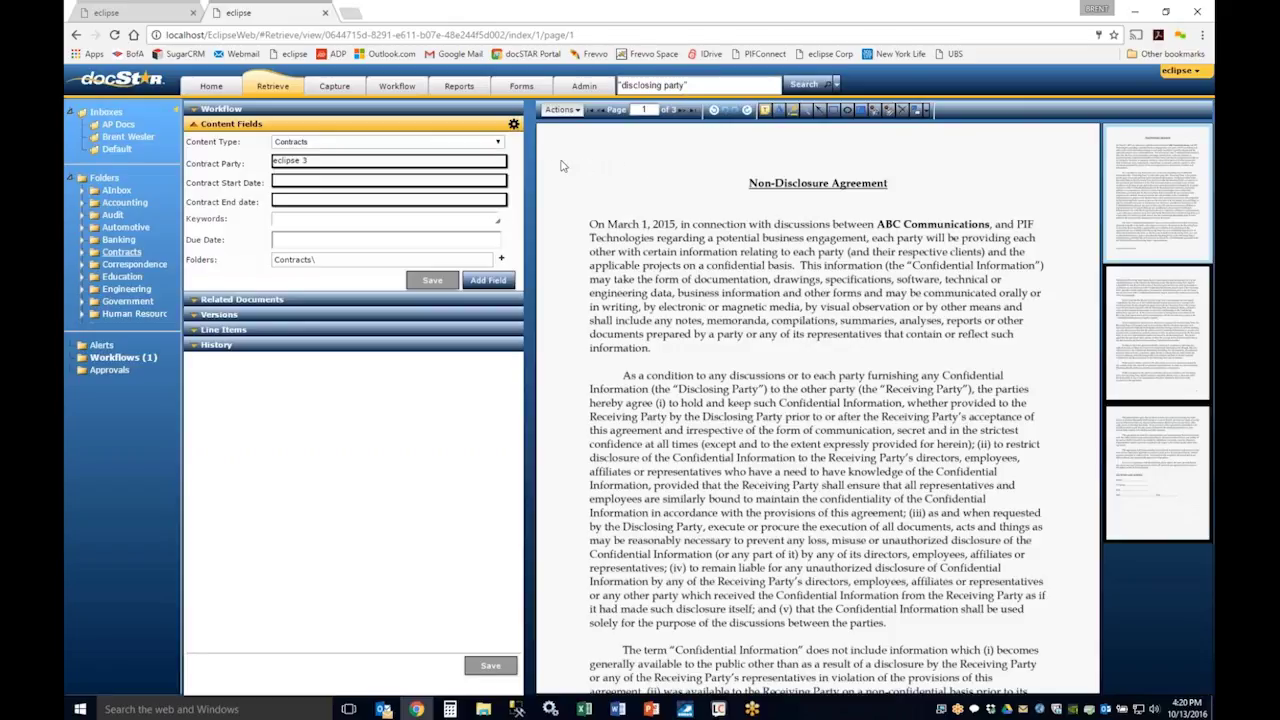
Expand the related documents, examine the Contracts content type's field and linking settings, and cancel without changes.
click(195, 305)
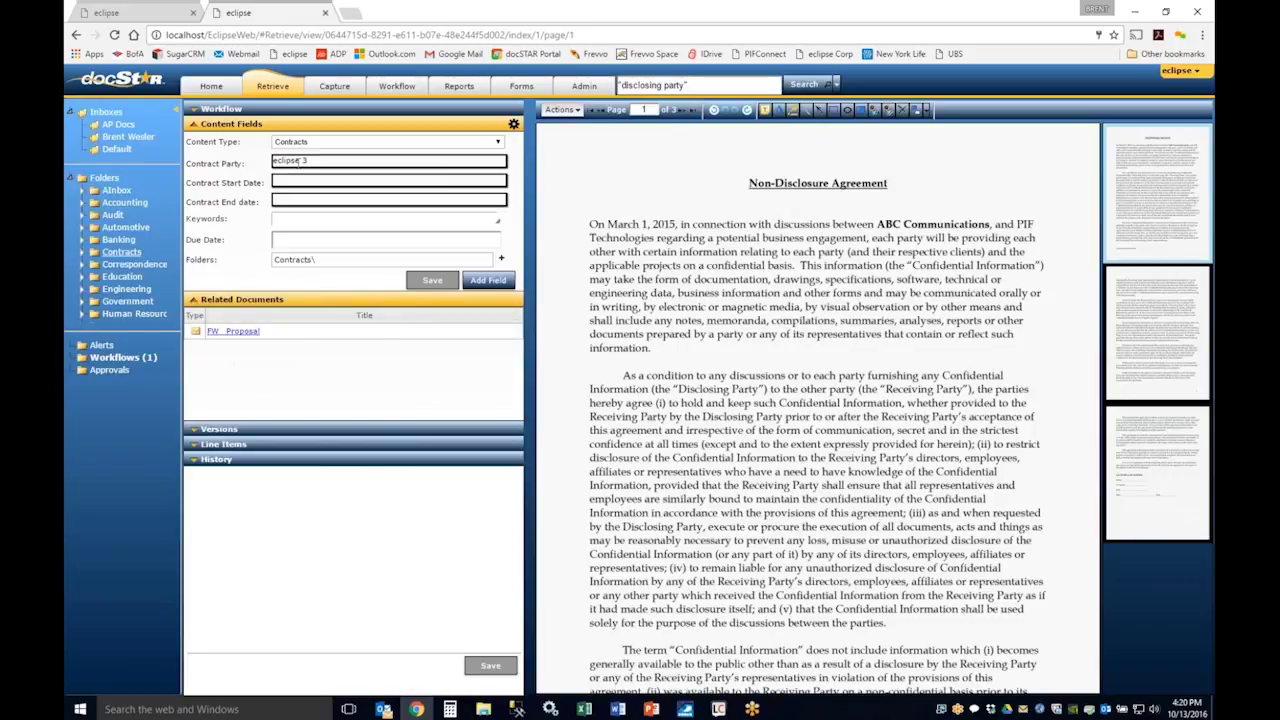
click(513, 125)
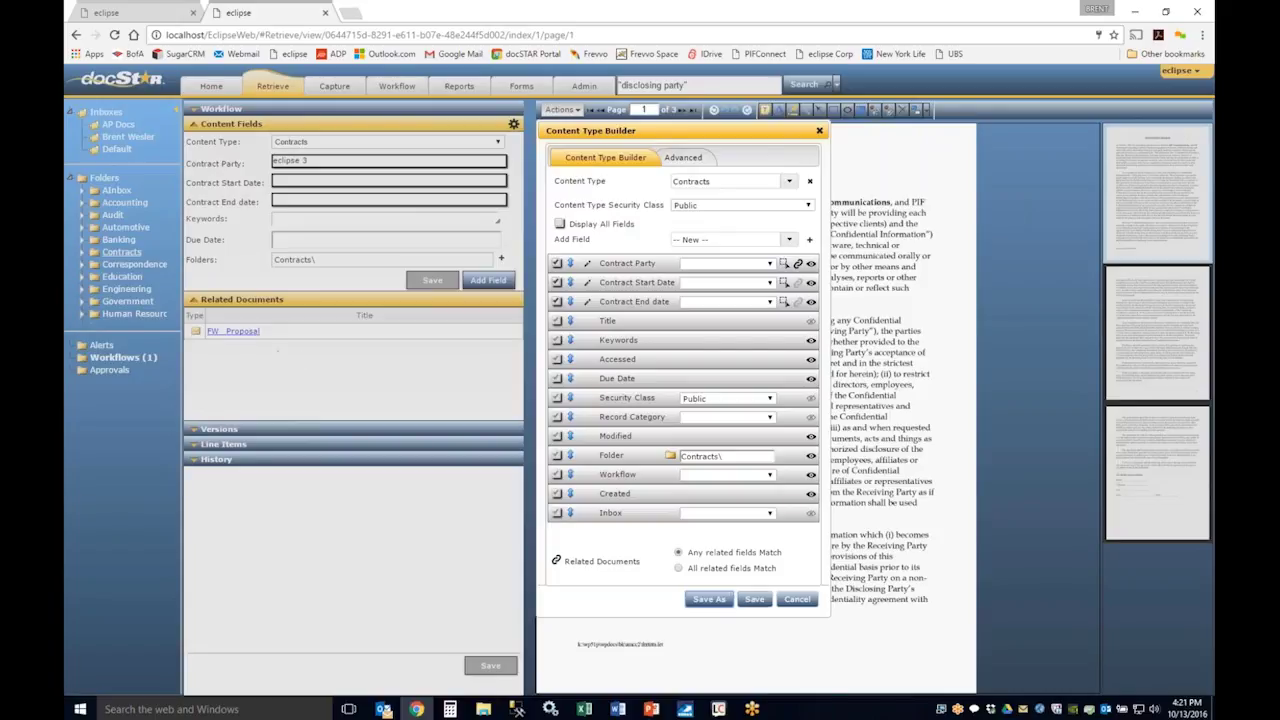
click(797, 600)
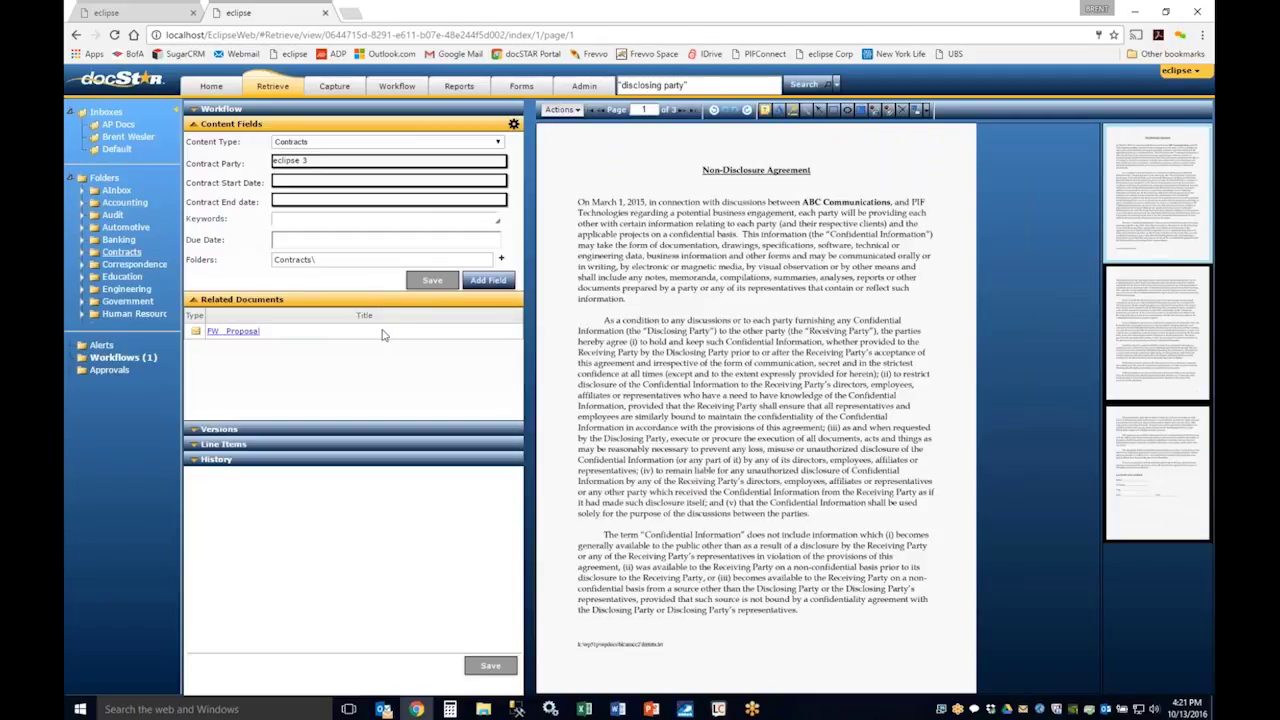
Try the Checks content type on the document and switch it back to Contracts.
click(319, 145)
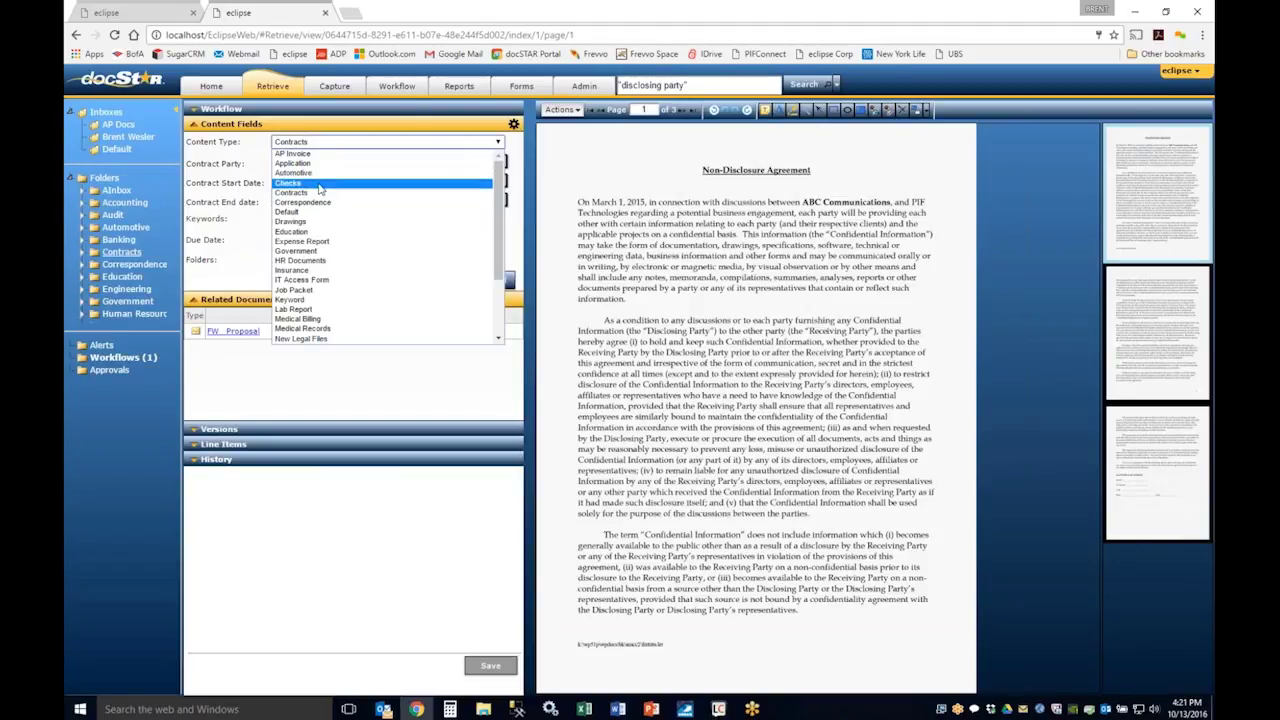
click(319, 184)
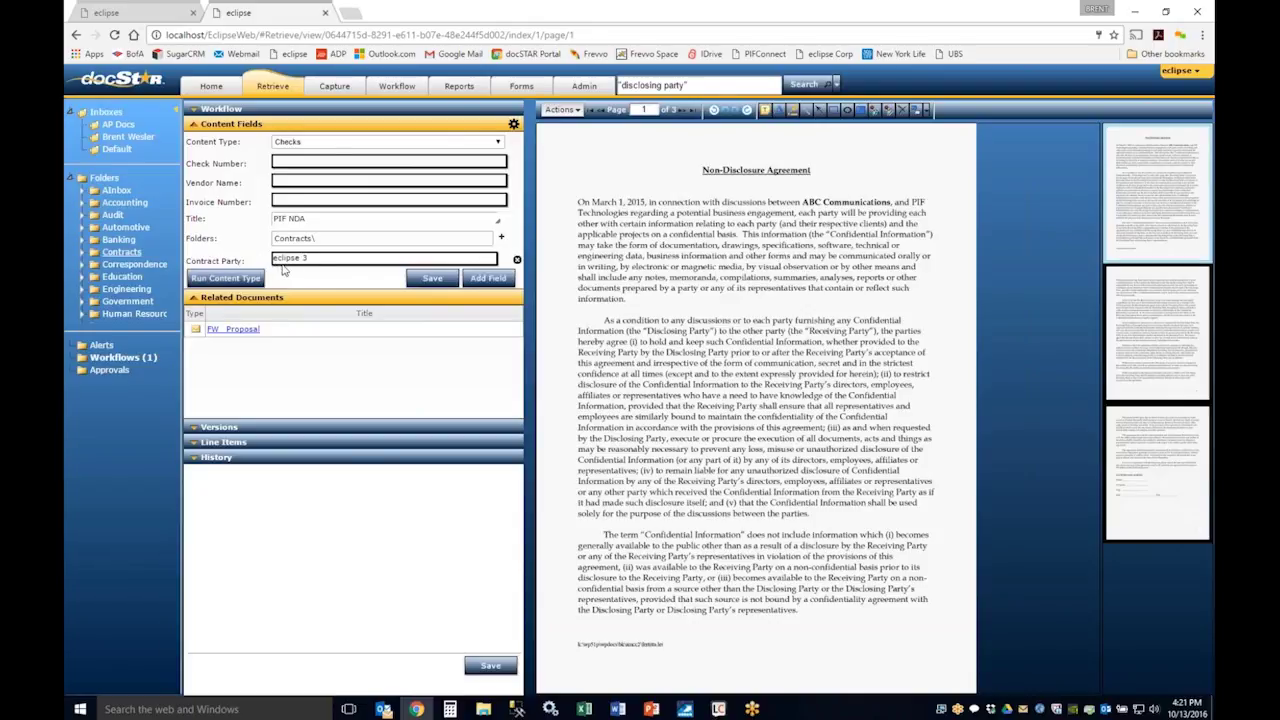
click(319, 145)
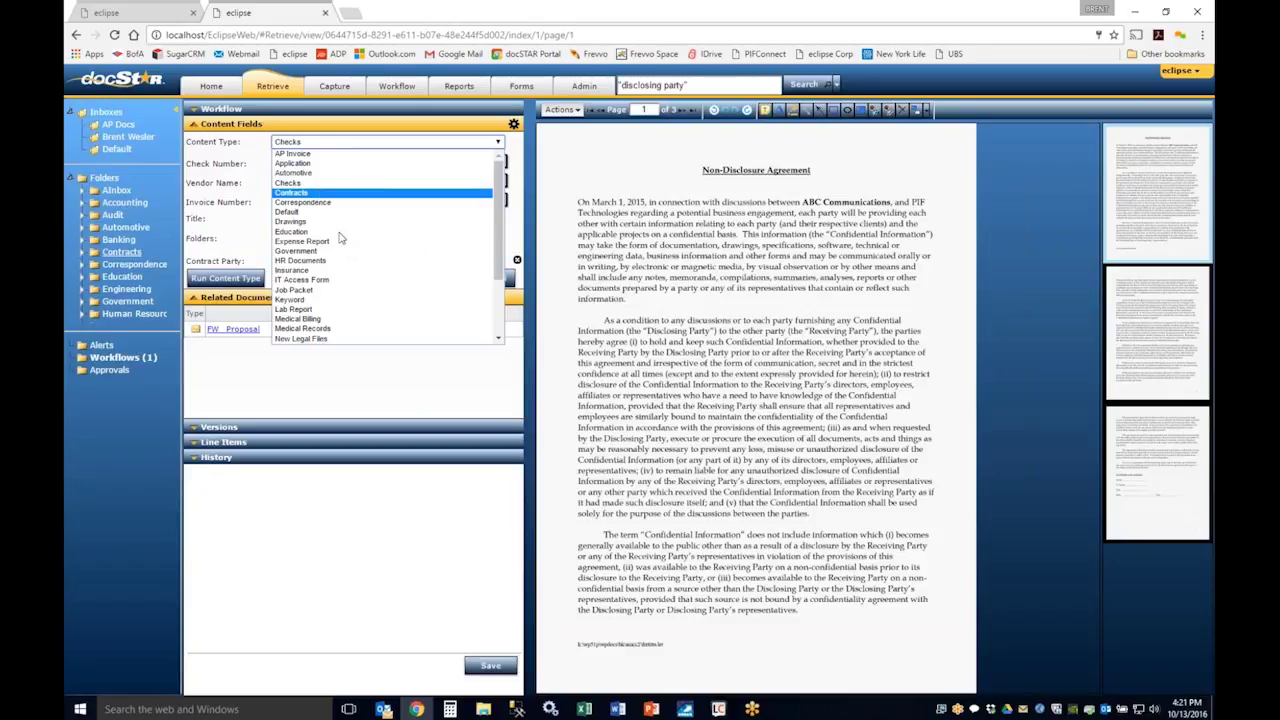
click(320, 193)
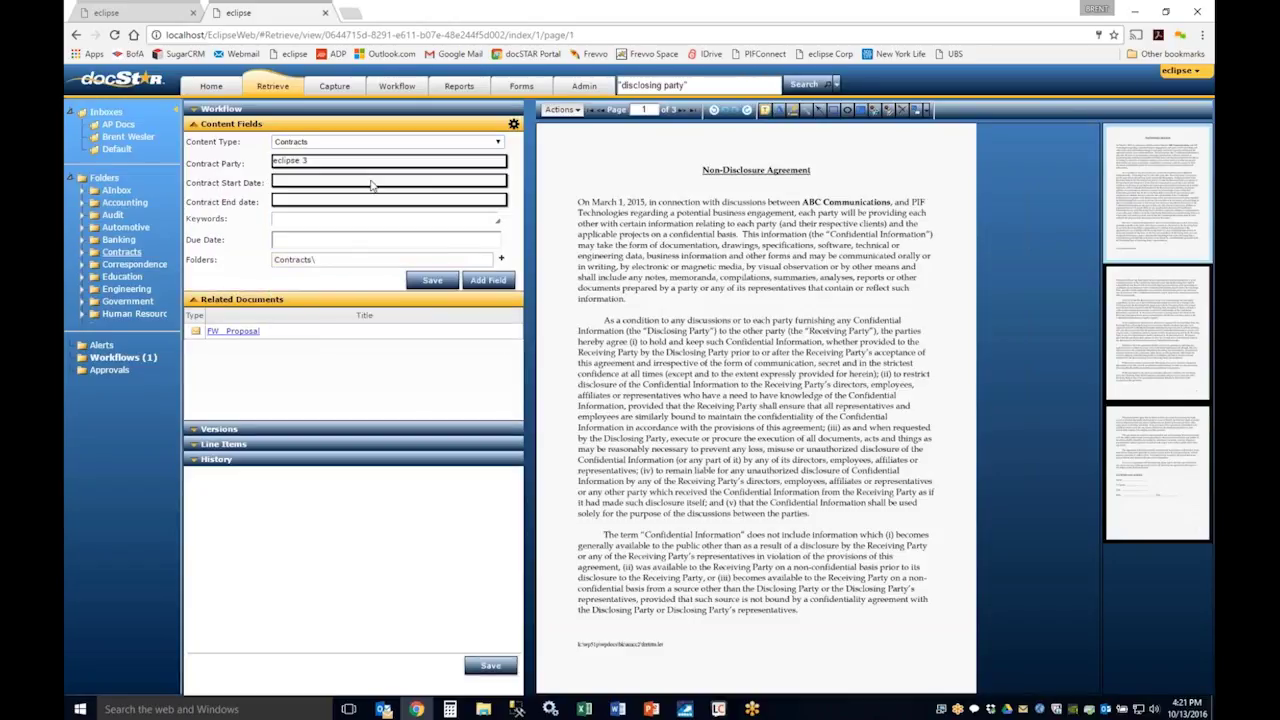
Add a second Contract Party field with the value "abc" and save it.
click(502, 259)
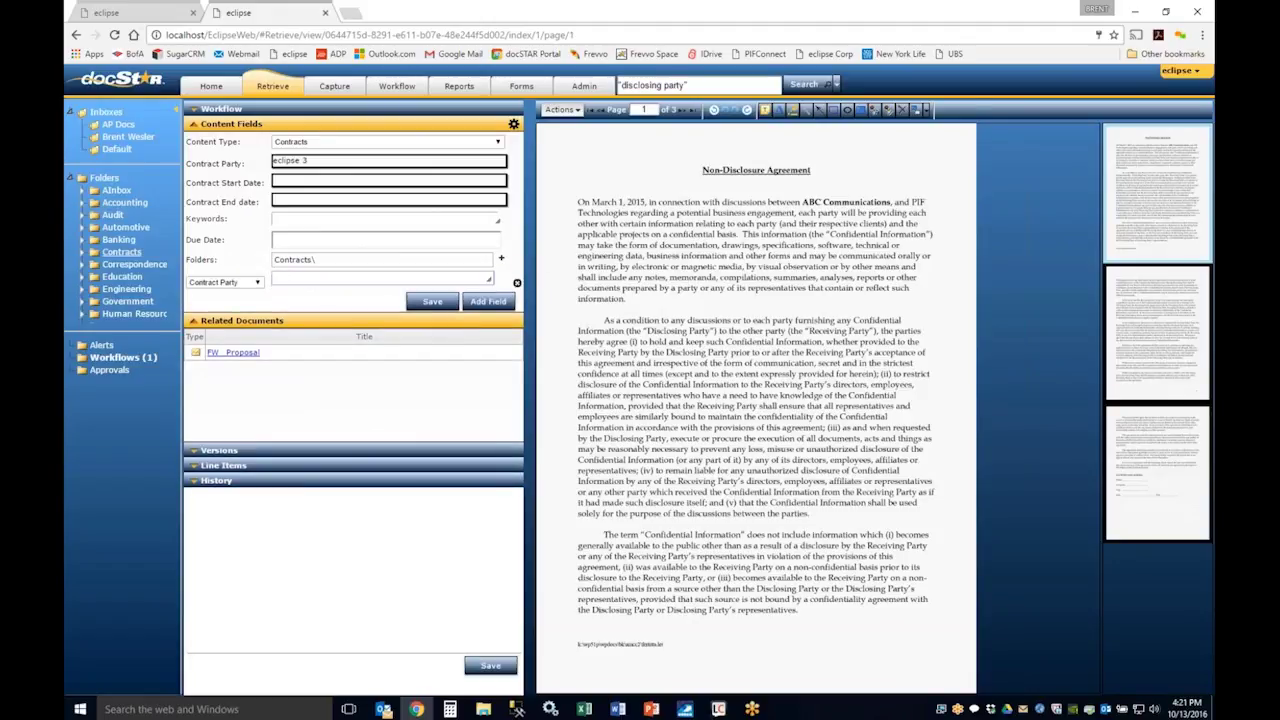
text(abc)
key(Return)
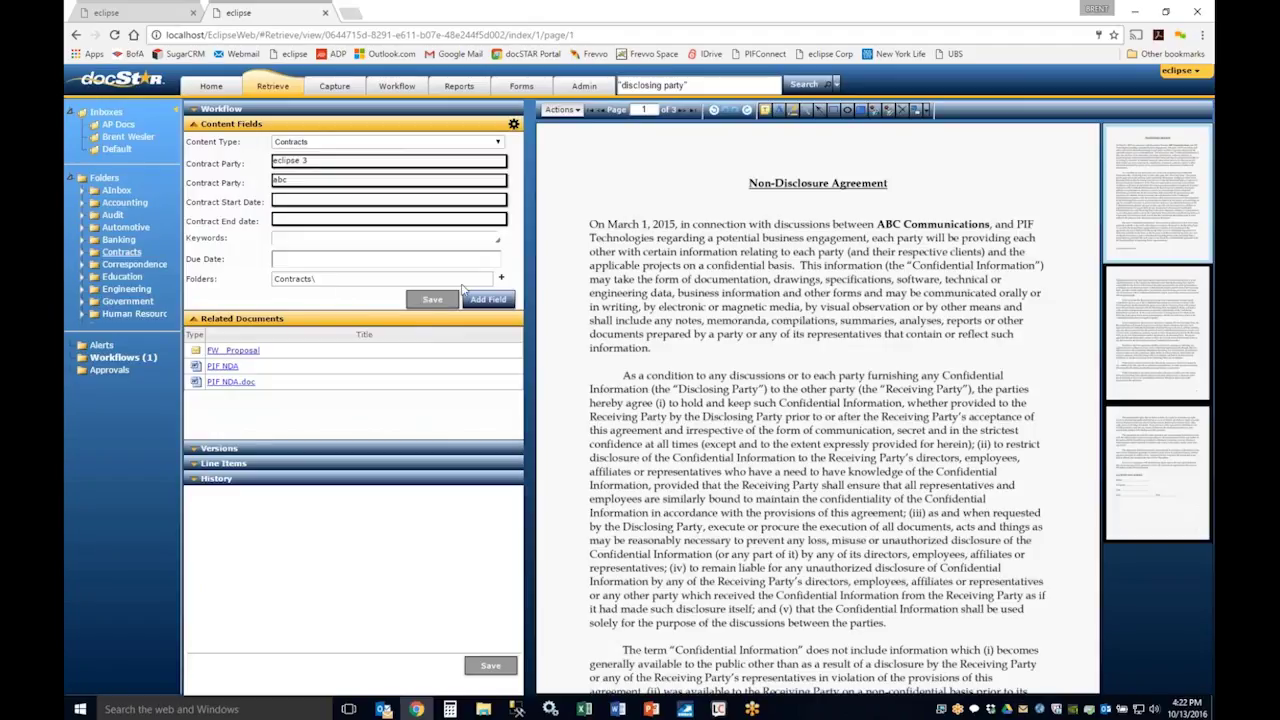
File the contract in the Audit folder as well as Contracts and save the change.
click(501, 279)
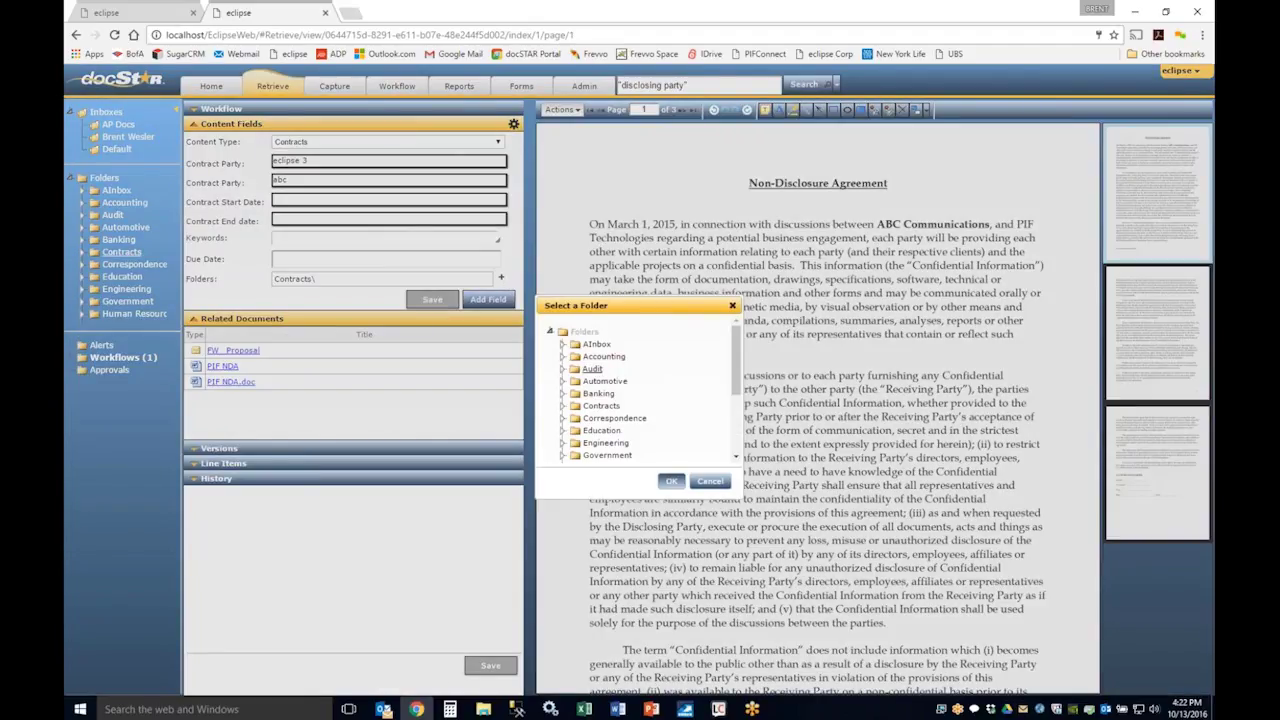
click(668, 480)
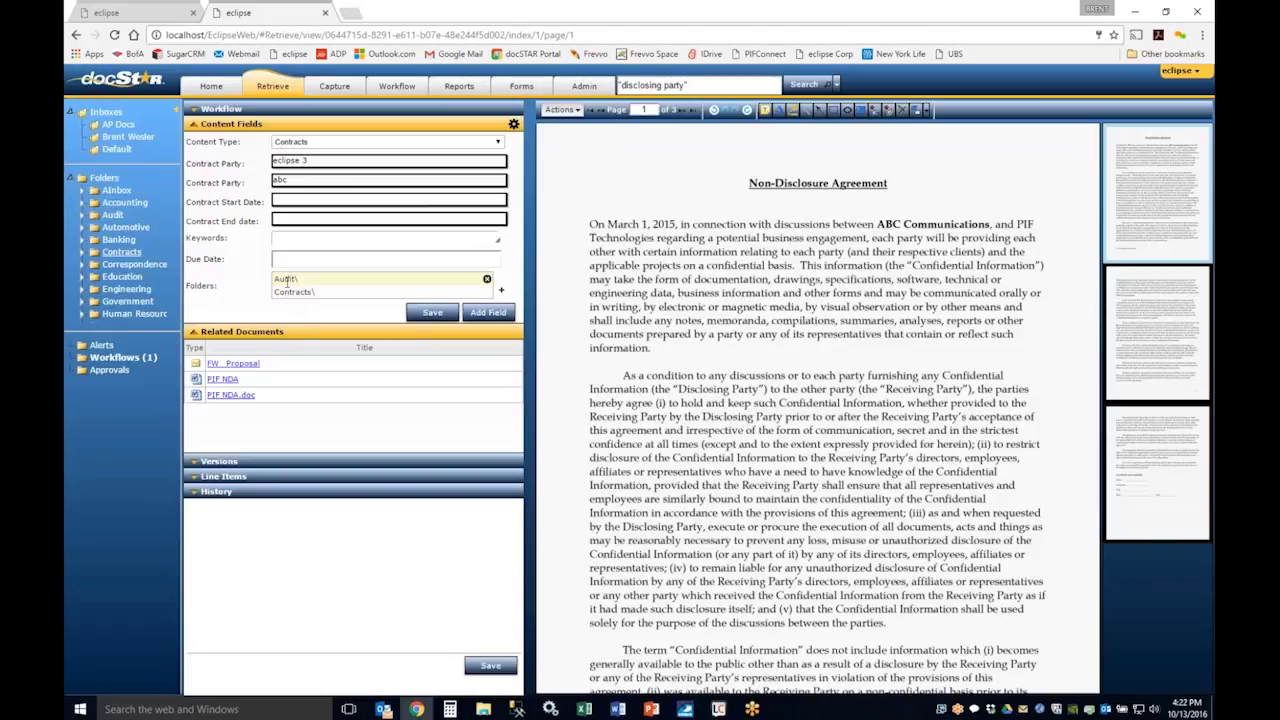
click(432, 312)
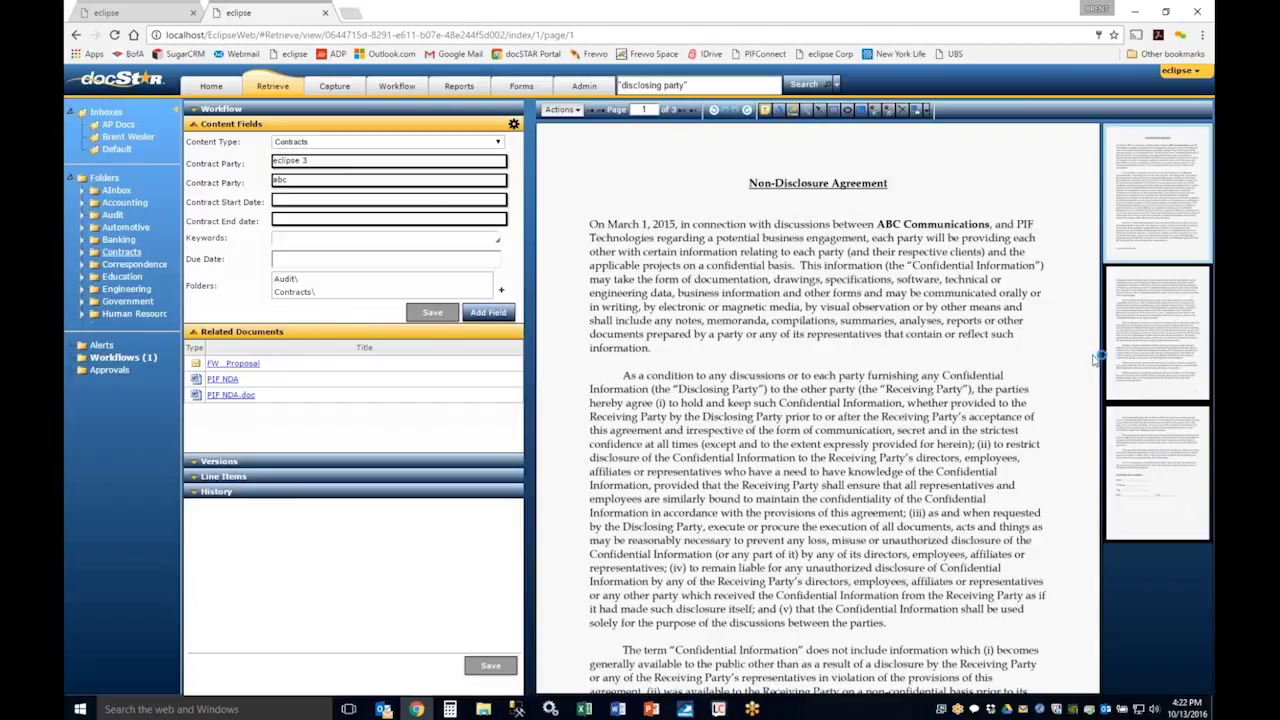
Look at the Reorder Pages settings for page 1, cancel them, and check the page actions available for page 2.
click(1147, 246)
right_click(1147, 246)
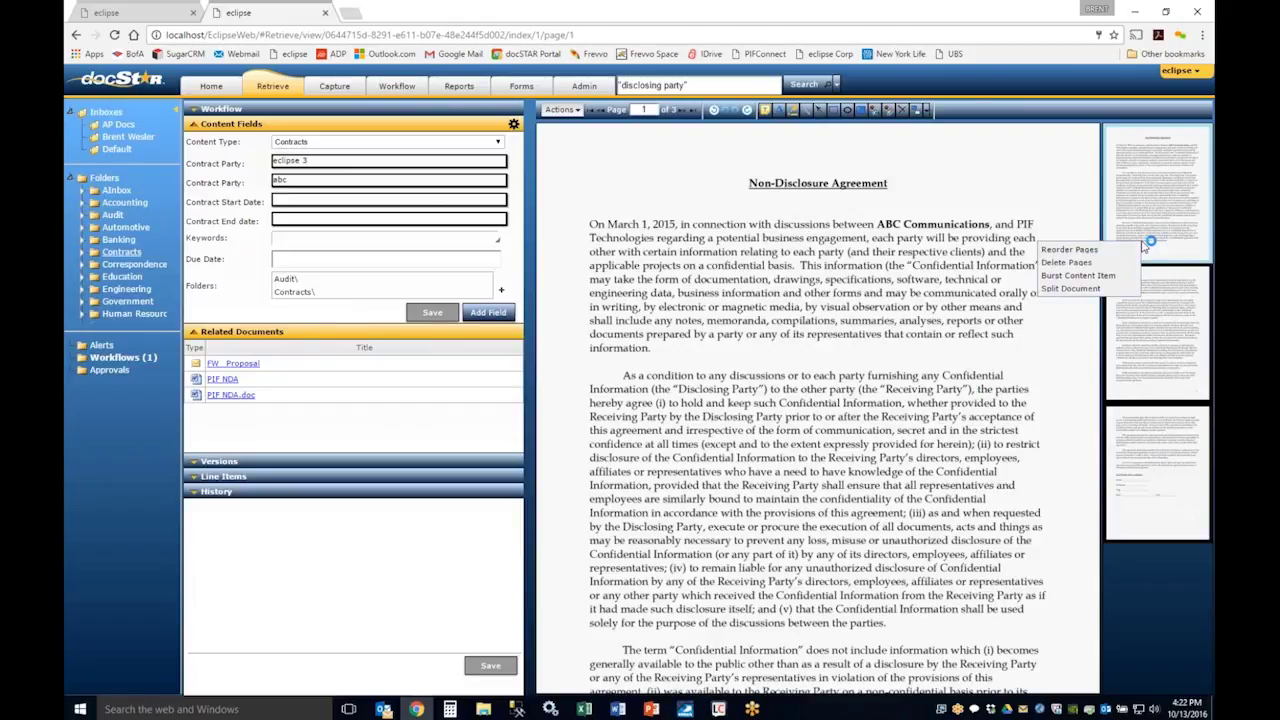
click(1070, 250)
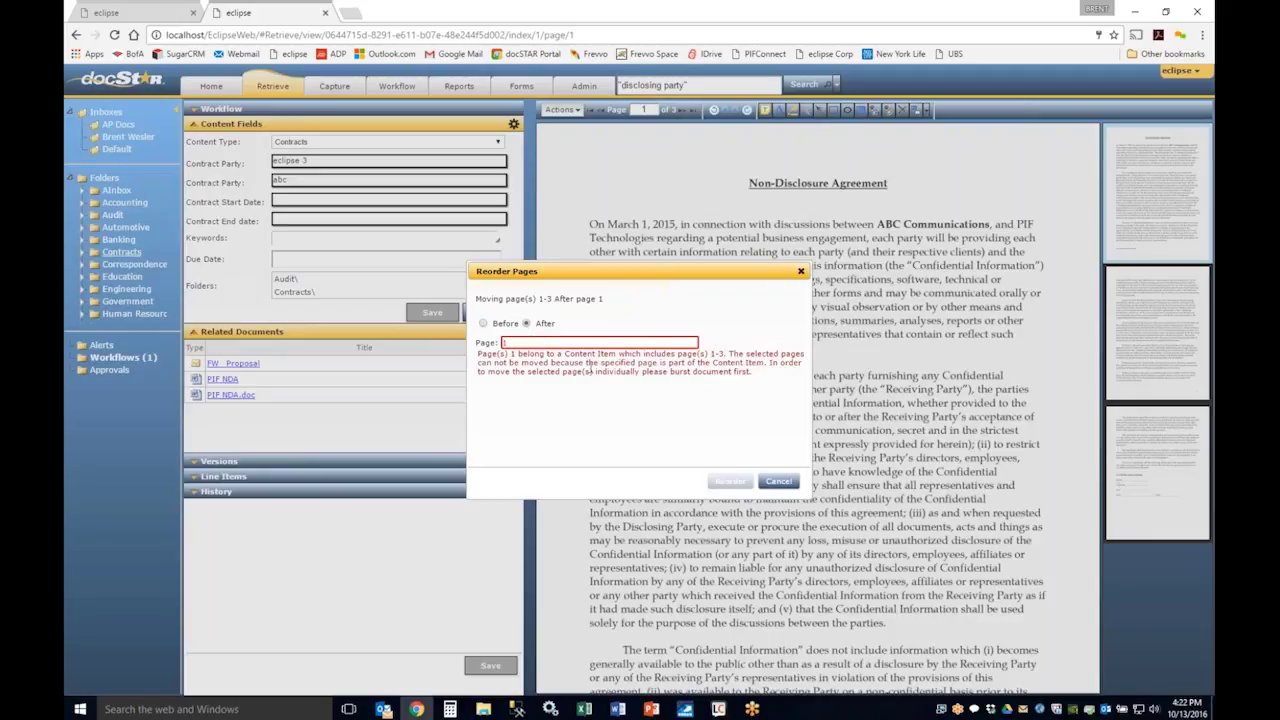
click(780, 483)
right_click(1172, 305)
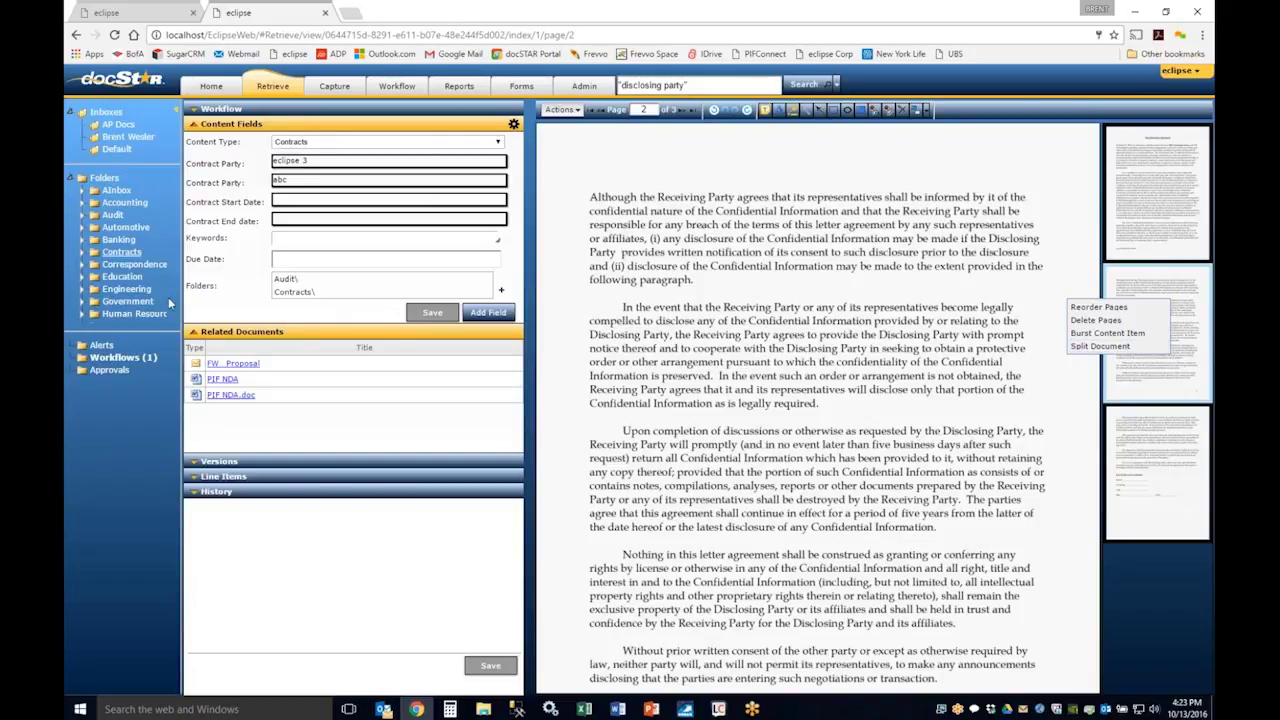
Collapse the related documents, rerun the "disclosing party" search, and open the first contract found.
click(196, 333)
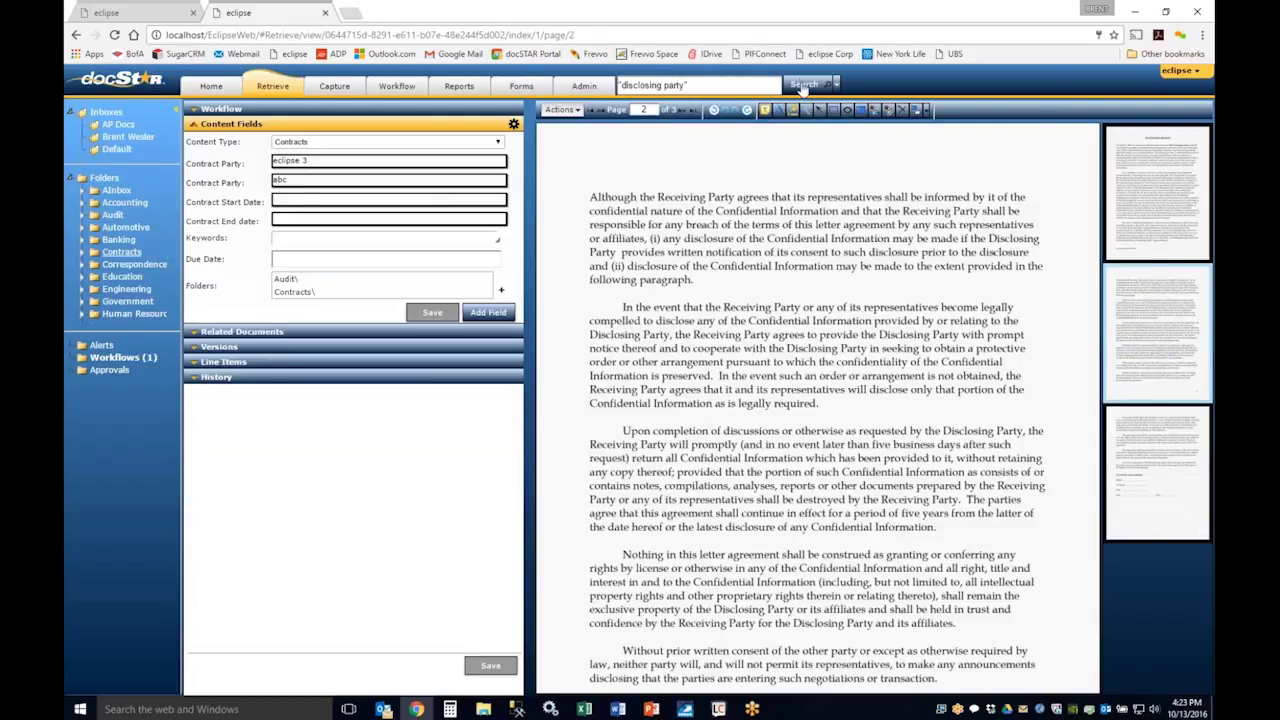
click(802, 86)
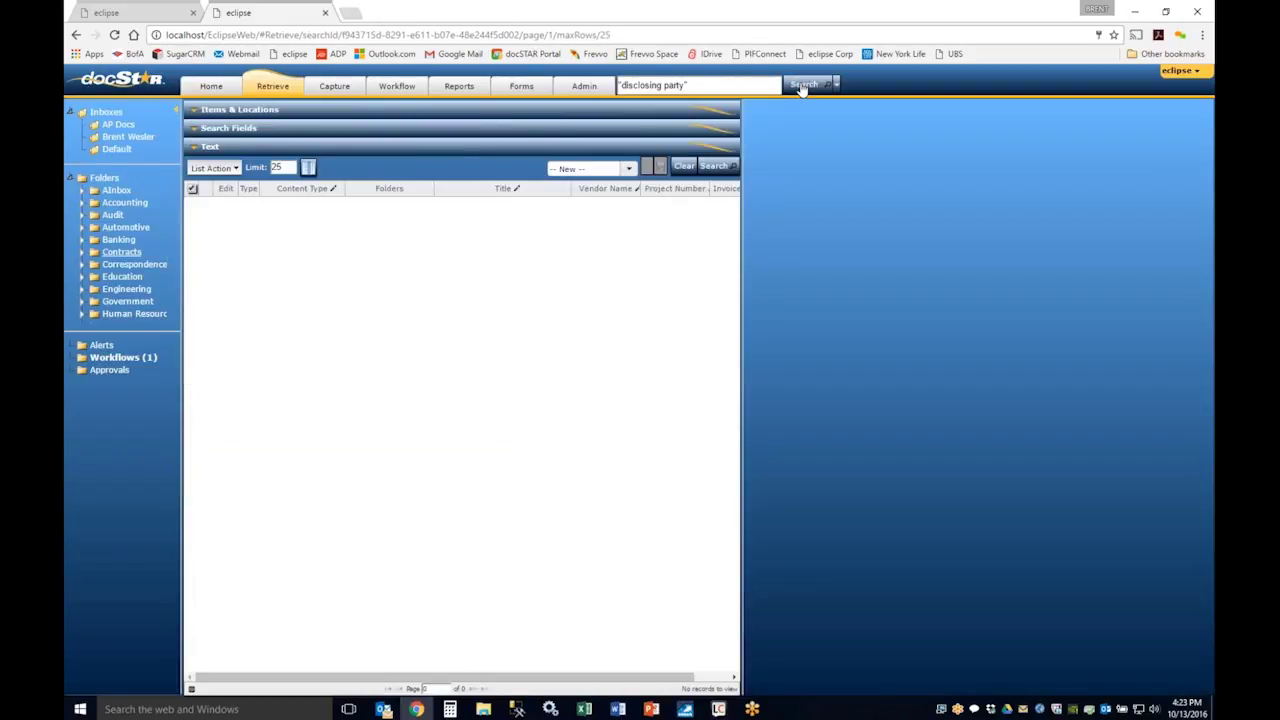
double_click(305, 208)
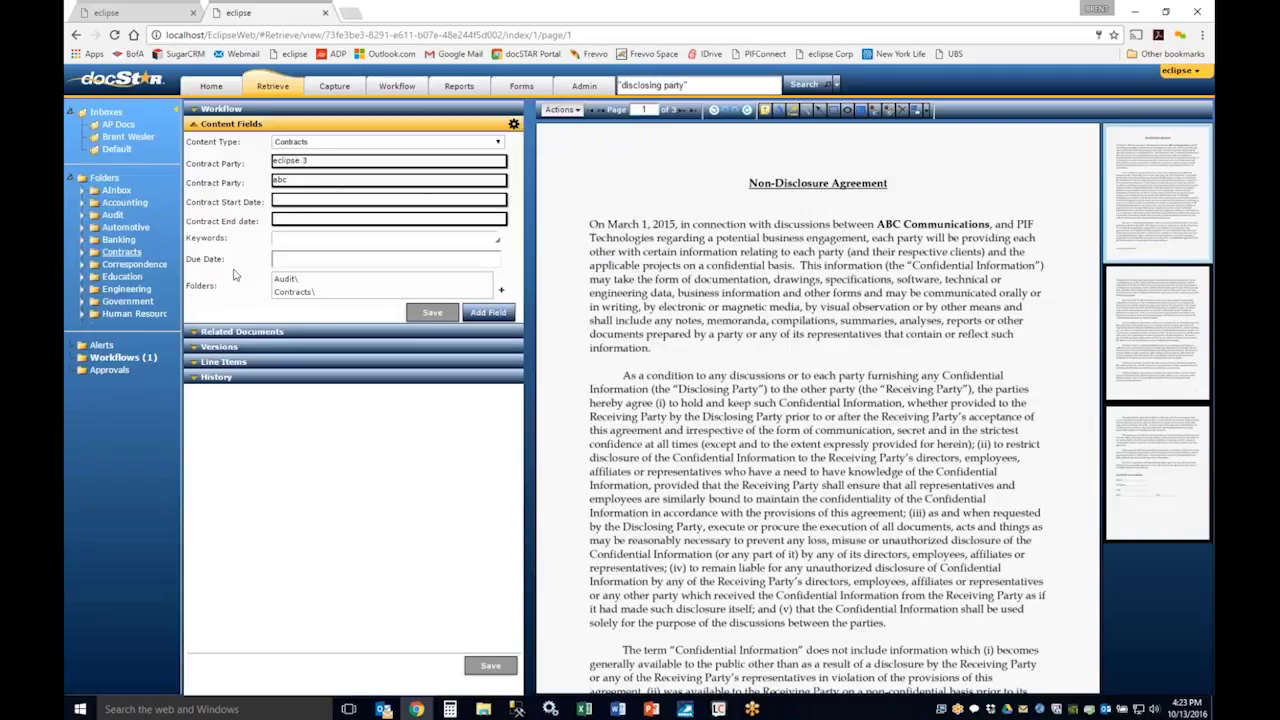
Show the search hits in the contract, examine them in the document text, and close both views.
click(577, 112)
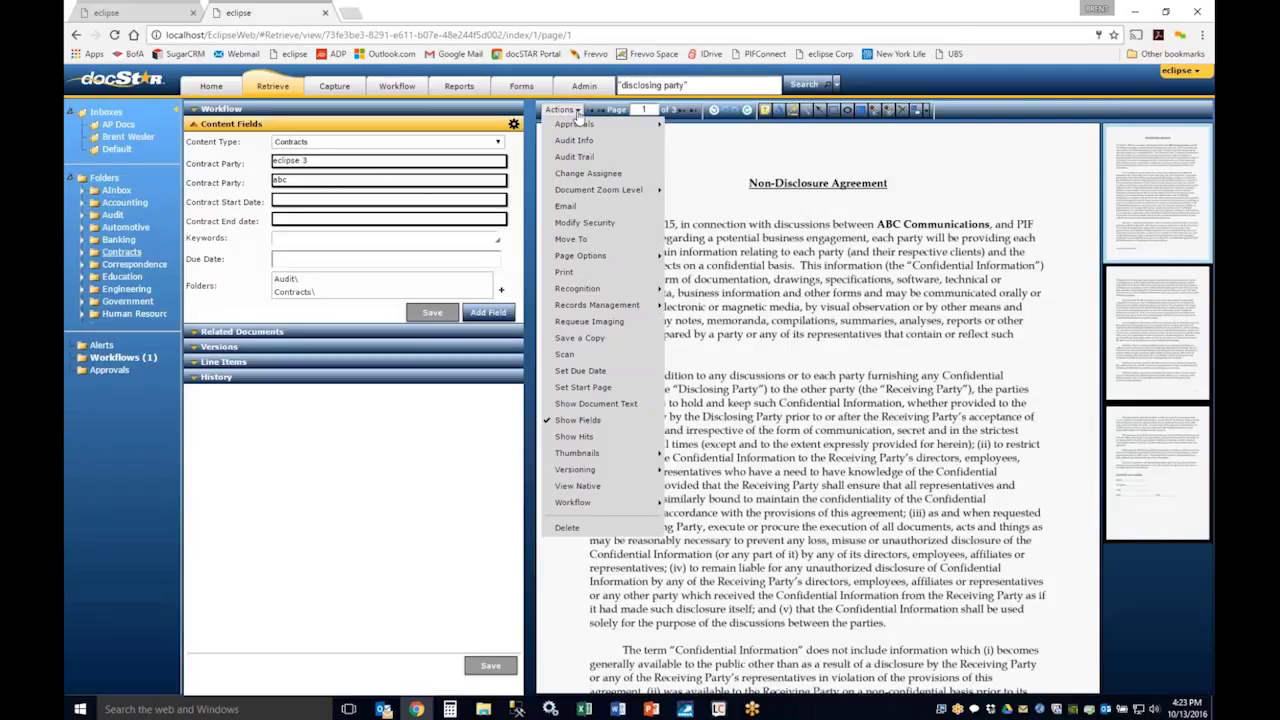
click(589, 440)
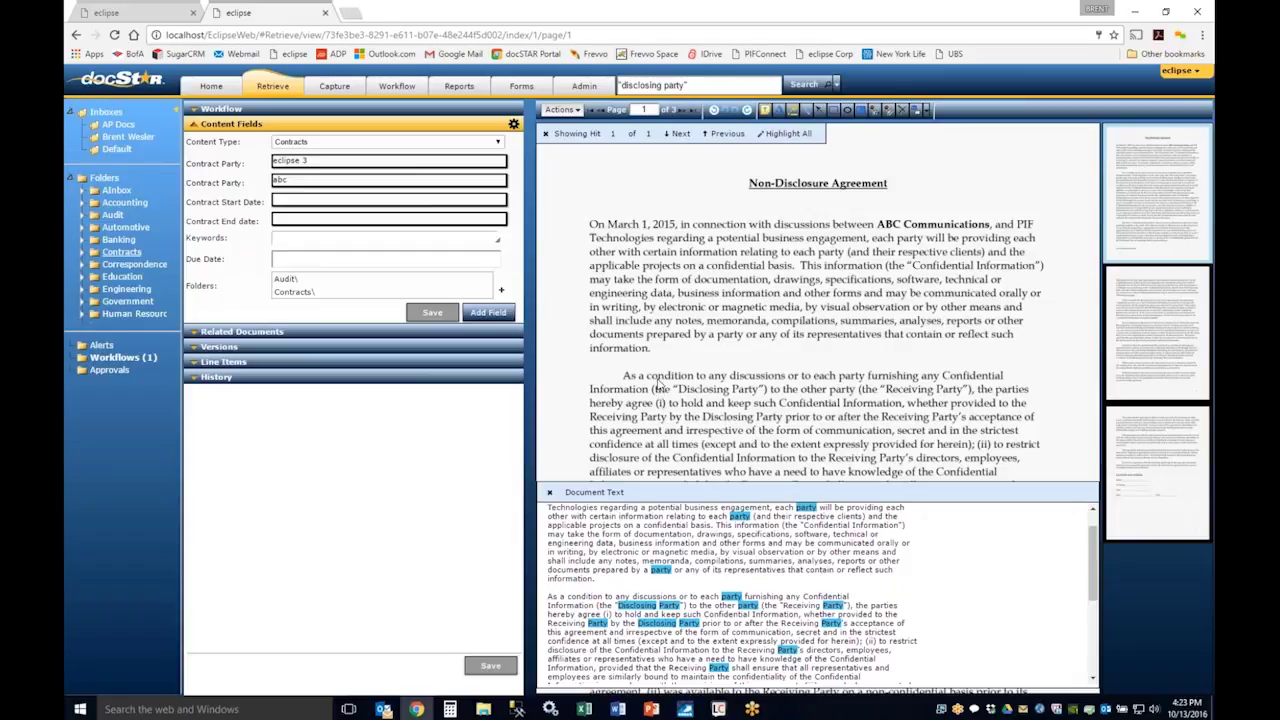
click(545, 133)
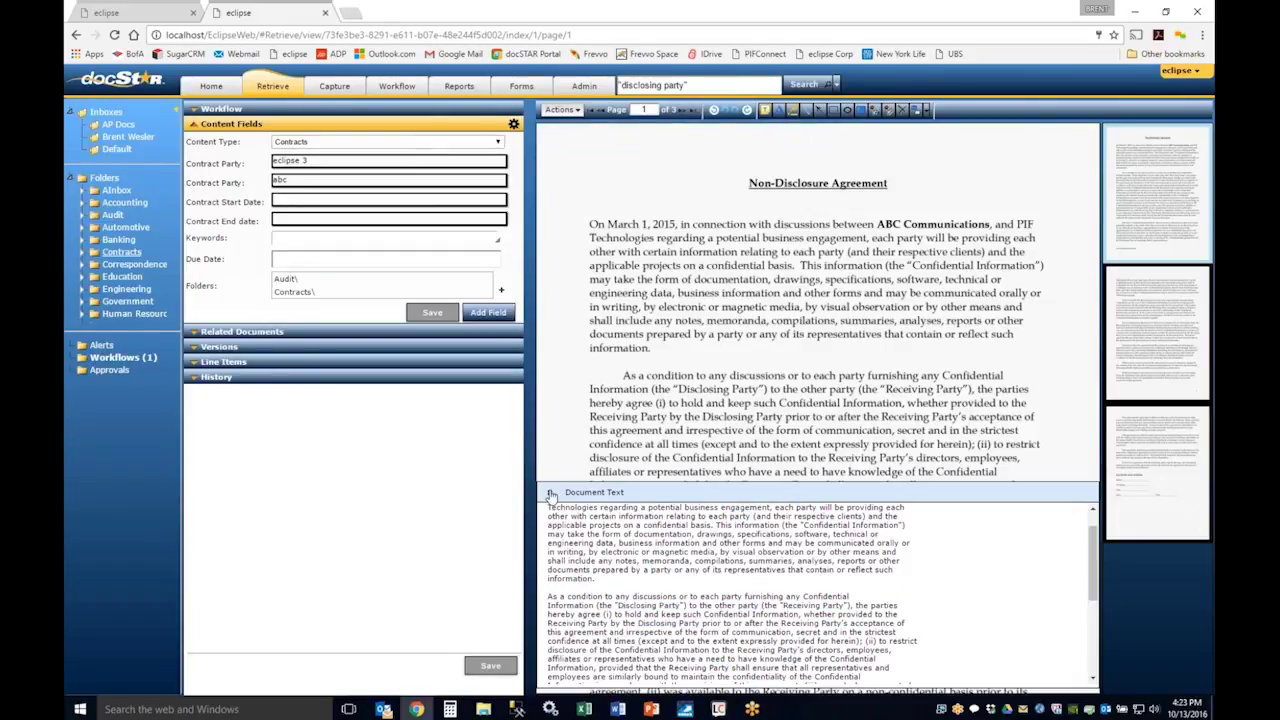
click(551, 493)
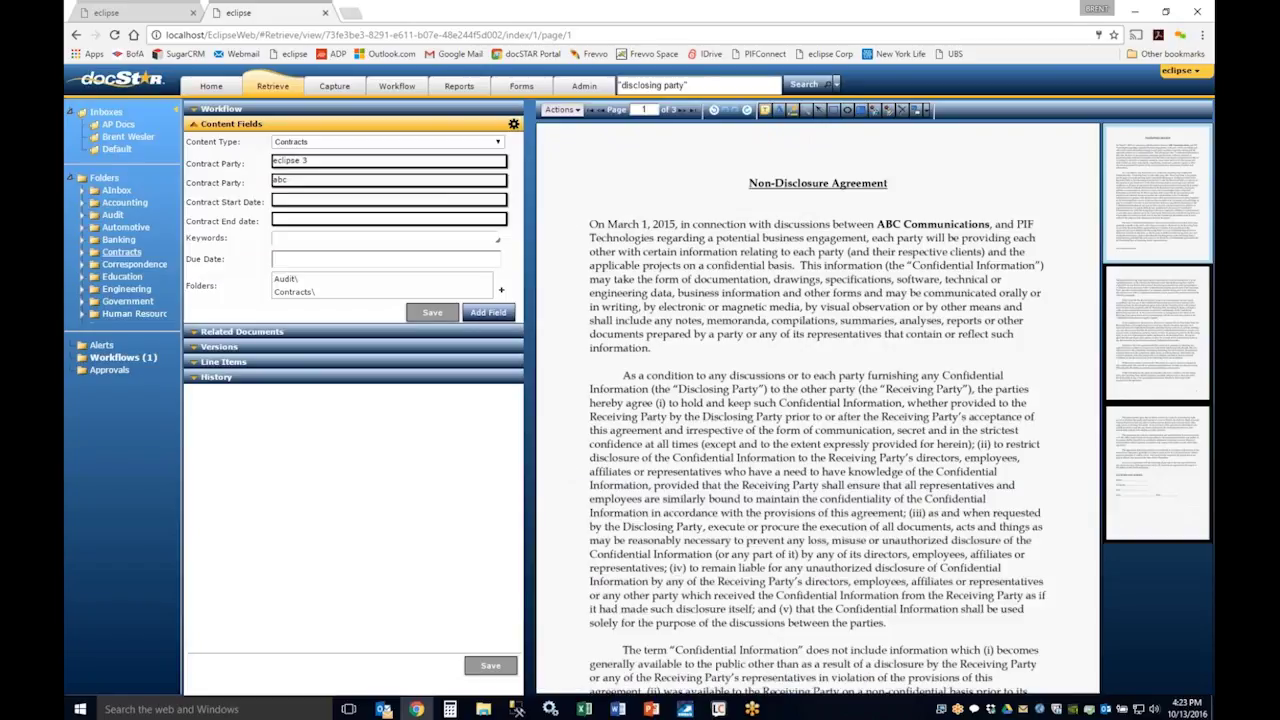
Fill in an approval request for the contract, choosing the second listed user as approver and turning on notification.
click(576, 112)
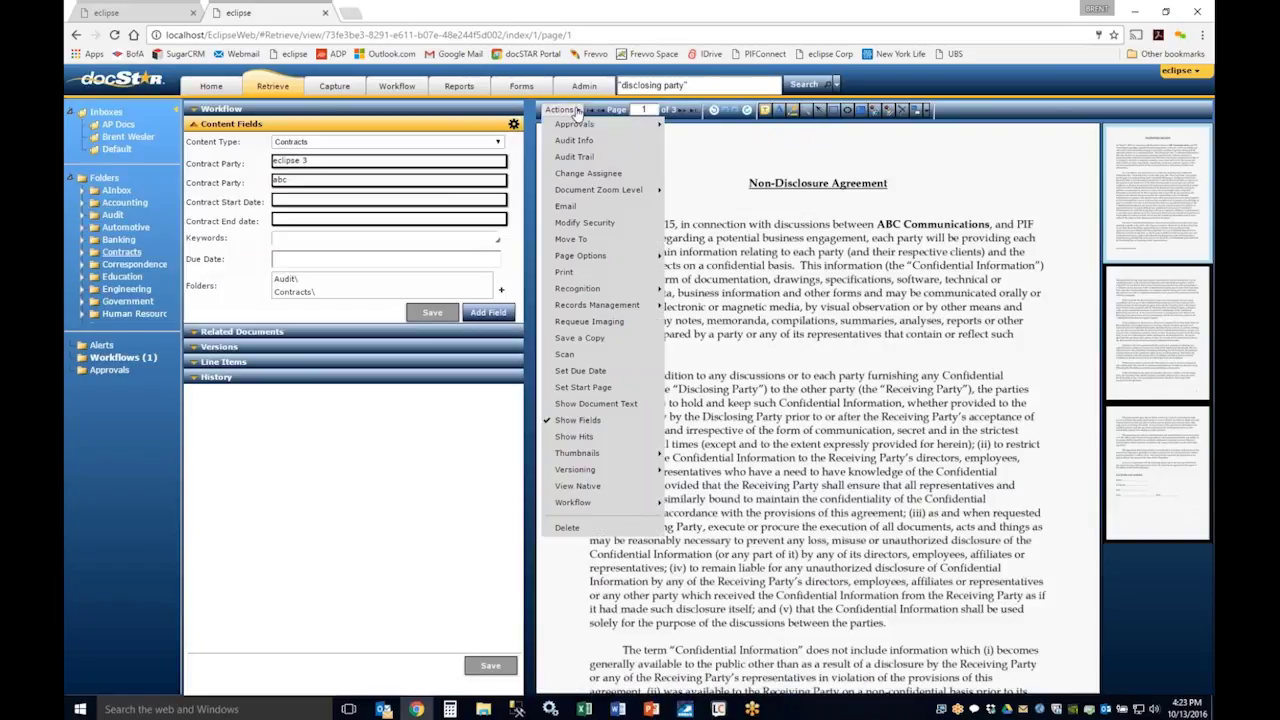
mouse_move(573, 126)
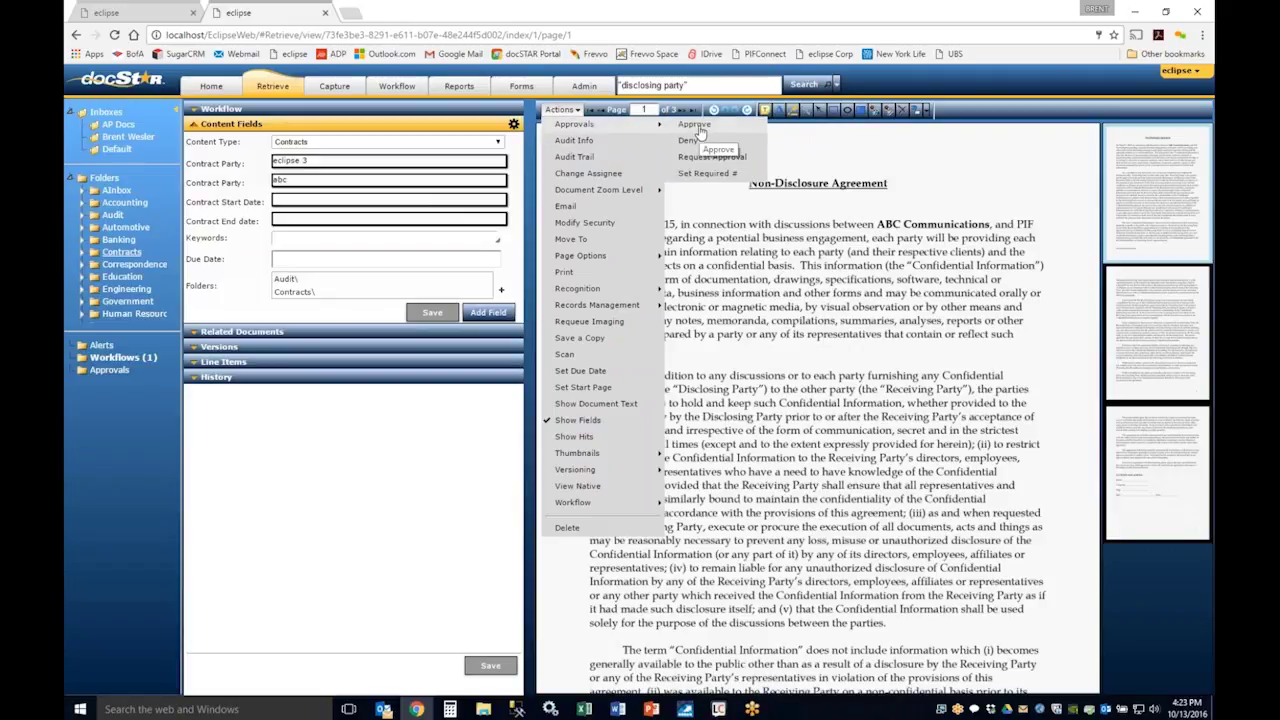
click(690, 160)
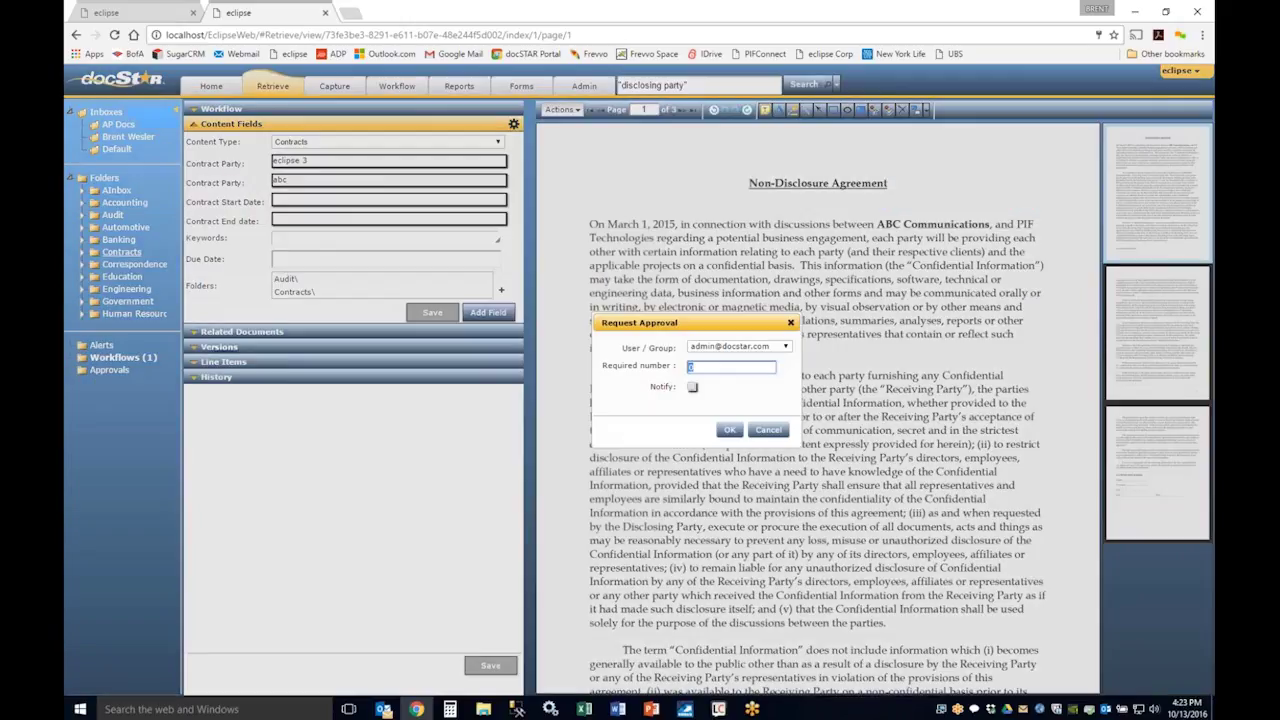
click(755, 351)
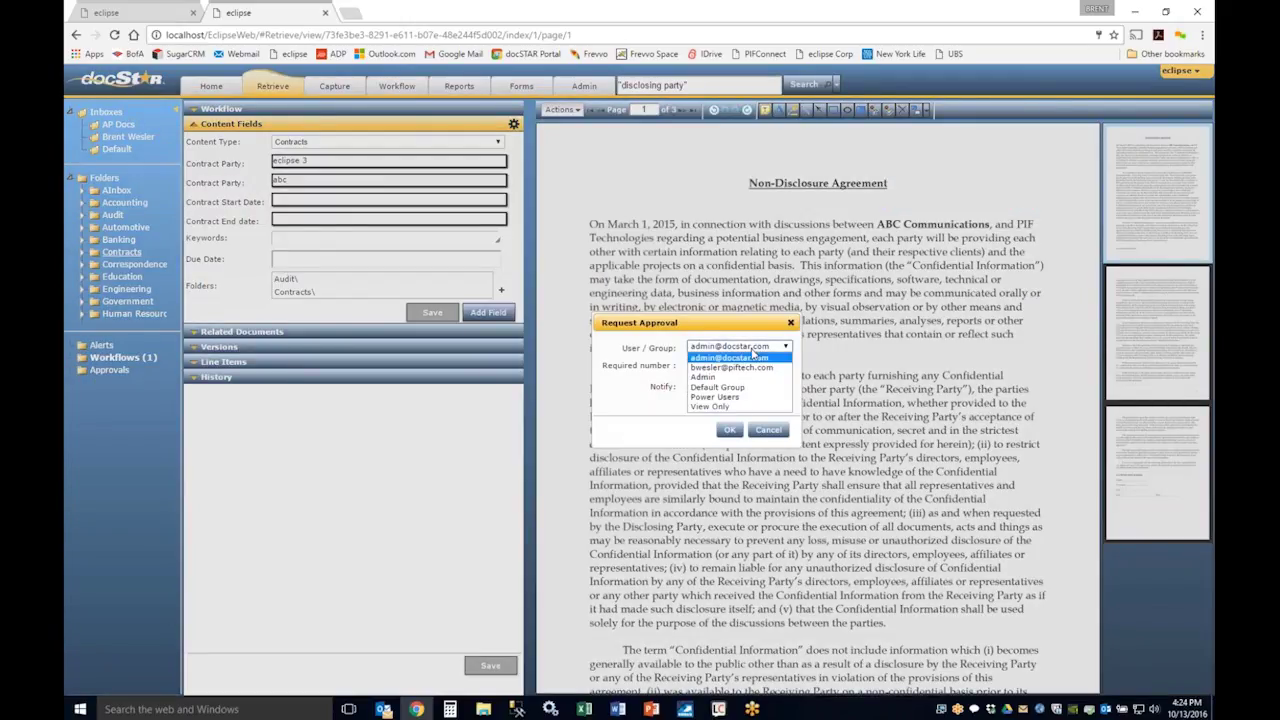
click(693, 368)
click(694, 388)
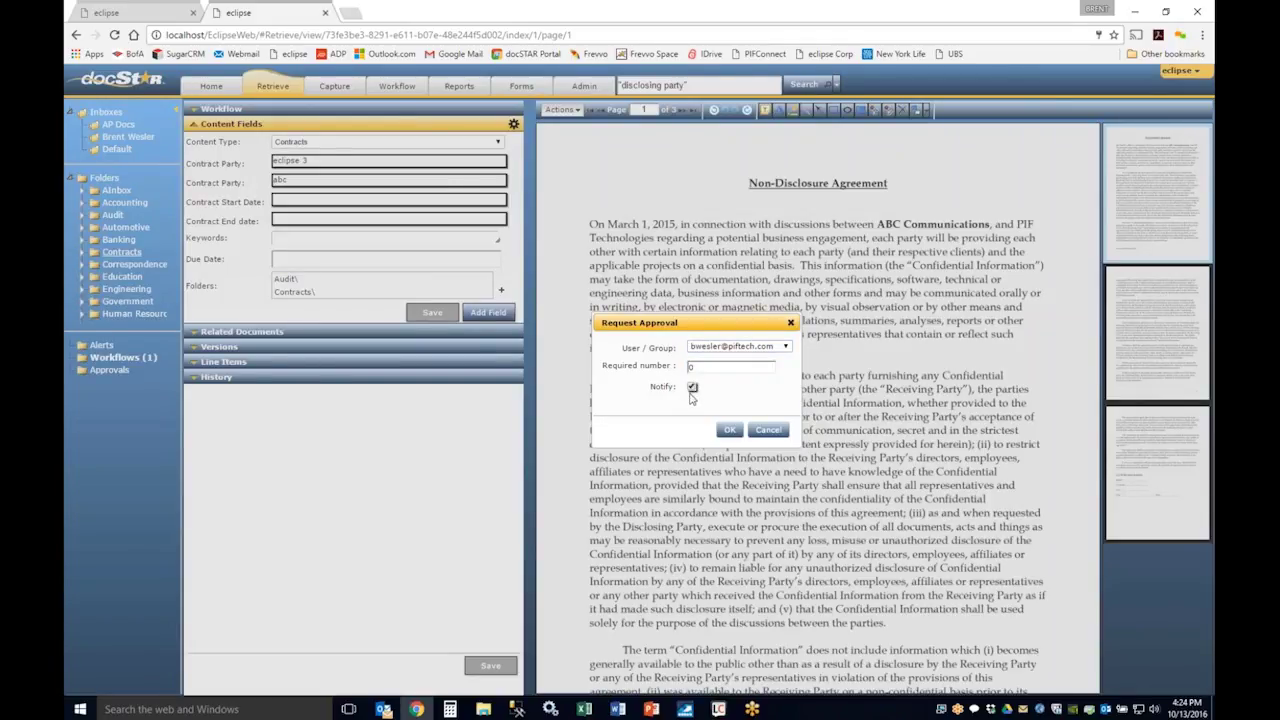
Switch to Outlook, examine the overdue workflow notification e-mail and its invoice link, and return to the contract in Eclipse.
click(383, 709)
drag(675, 15, 629, 117)
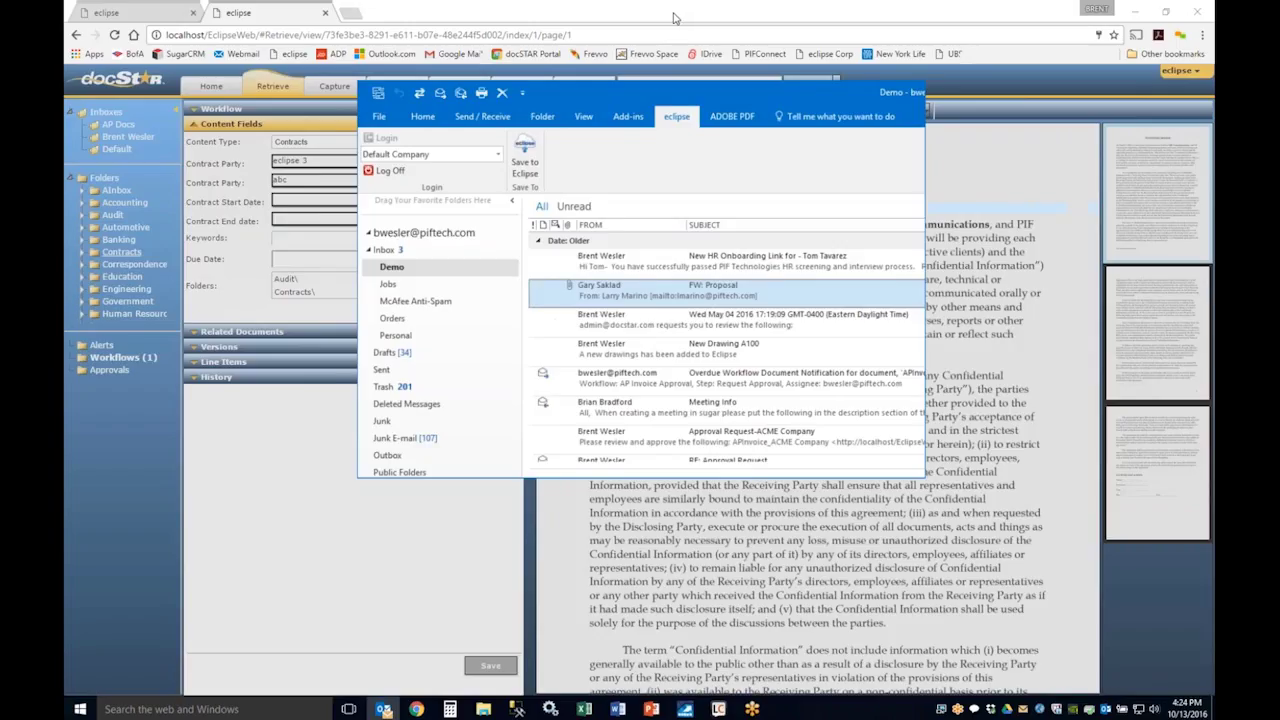
key(alt+Tab)
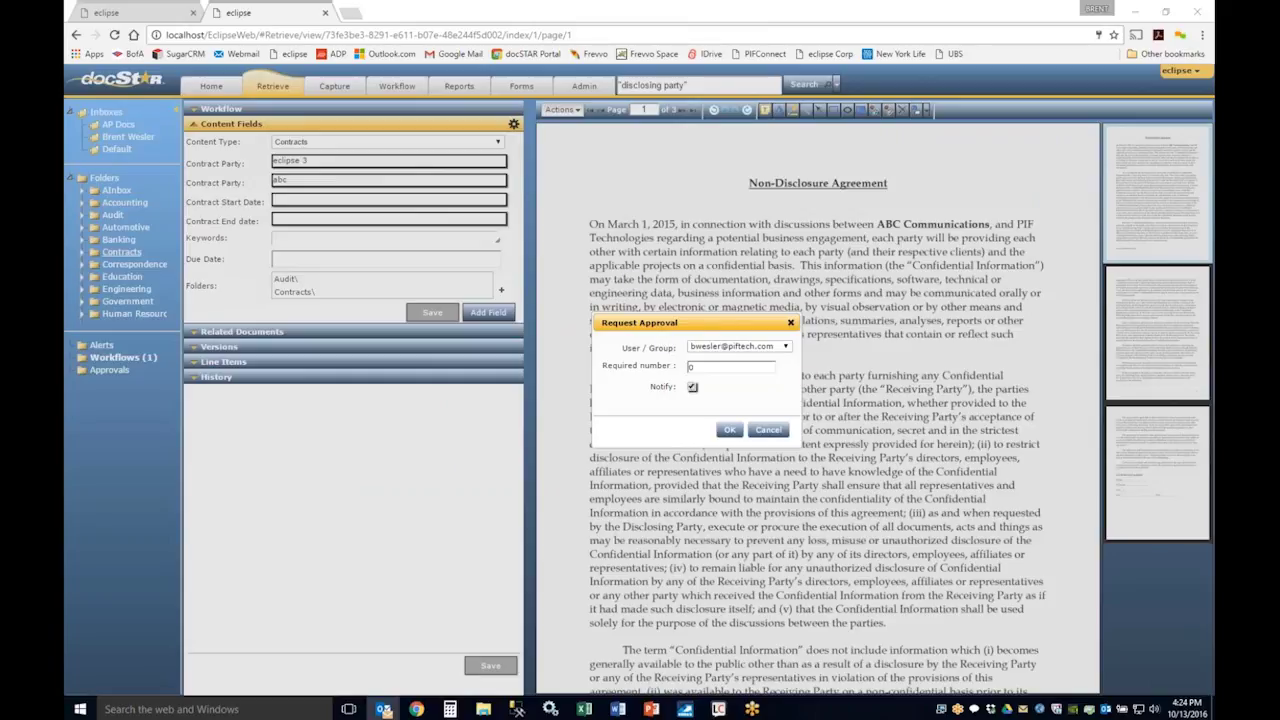
key(alt+Tab)
drag(674, 172, 581, 130)
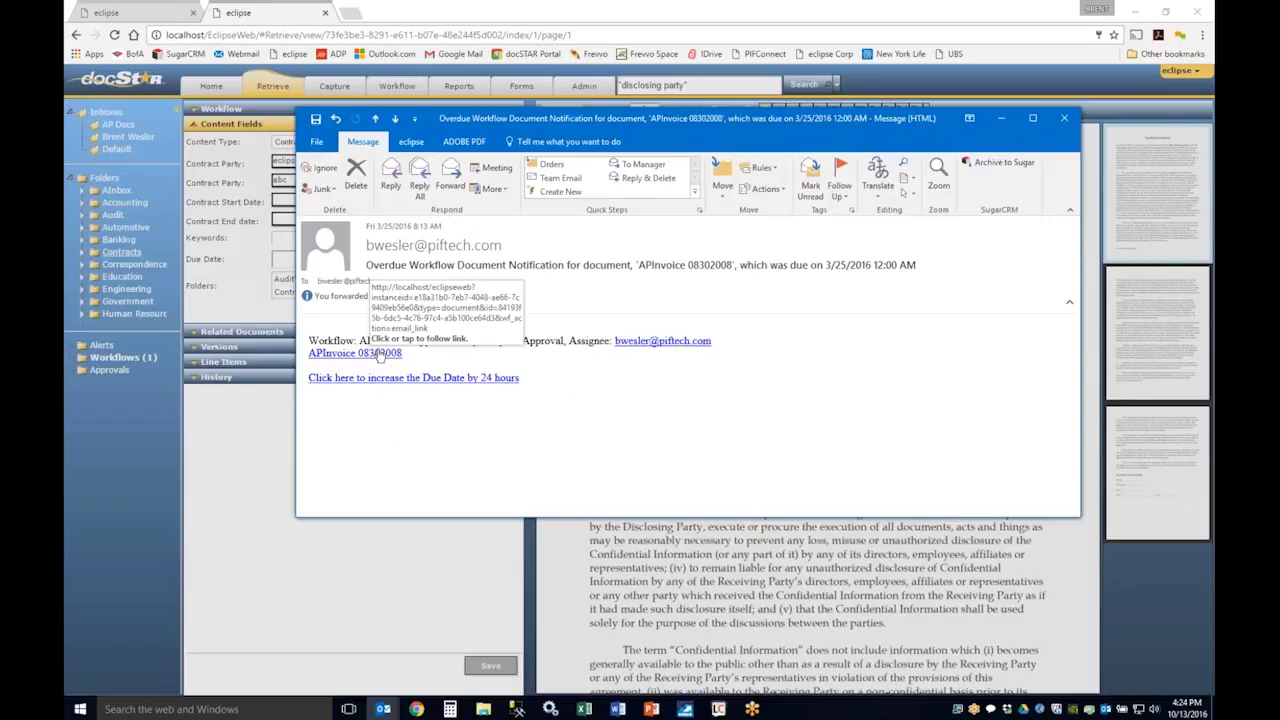
click(218, 268)
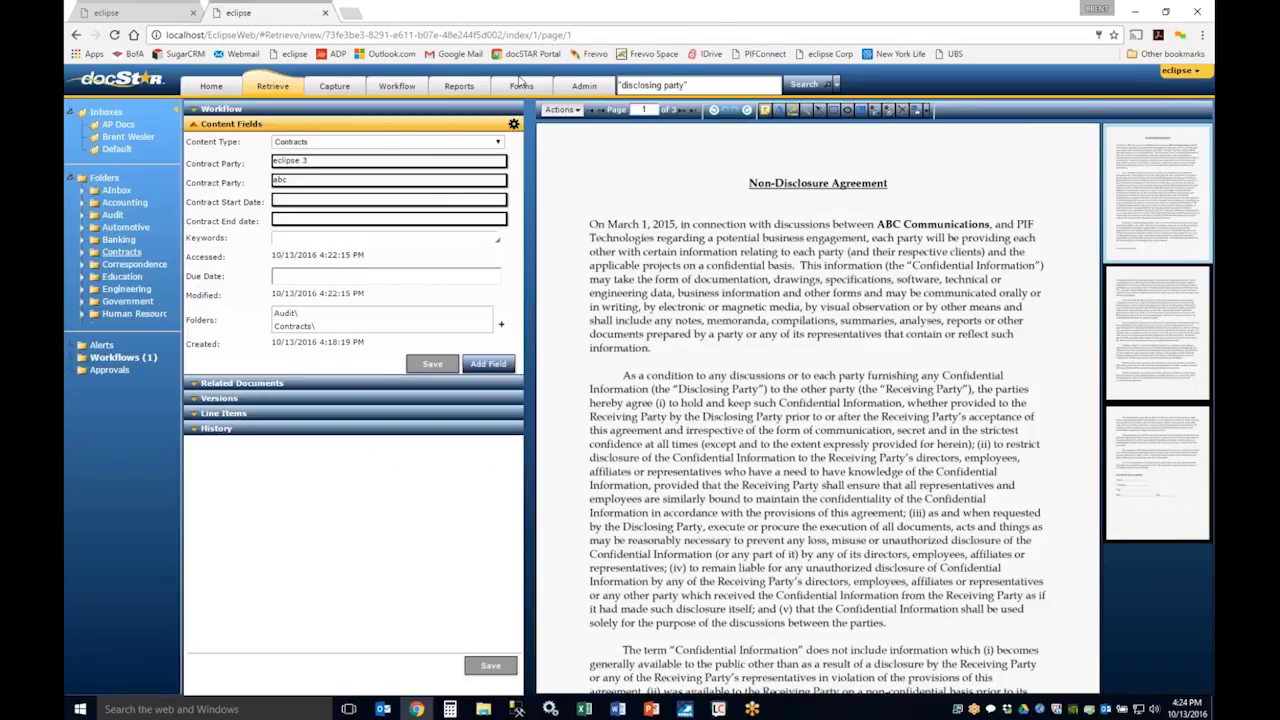
Hide the audit info fields, and review the contract's audit trail sorted by Description with that column widened.
click(563, 109)
click(573, 140)
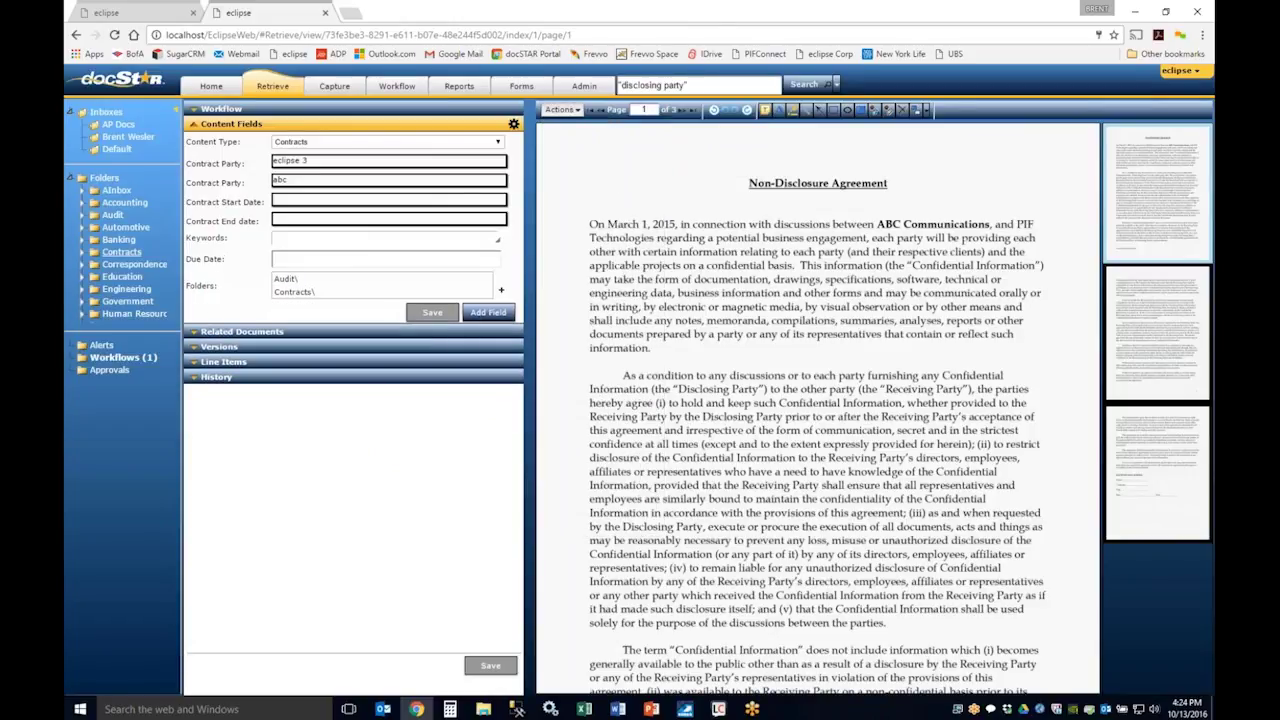
click(562, 110)
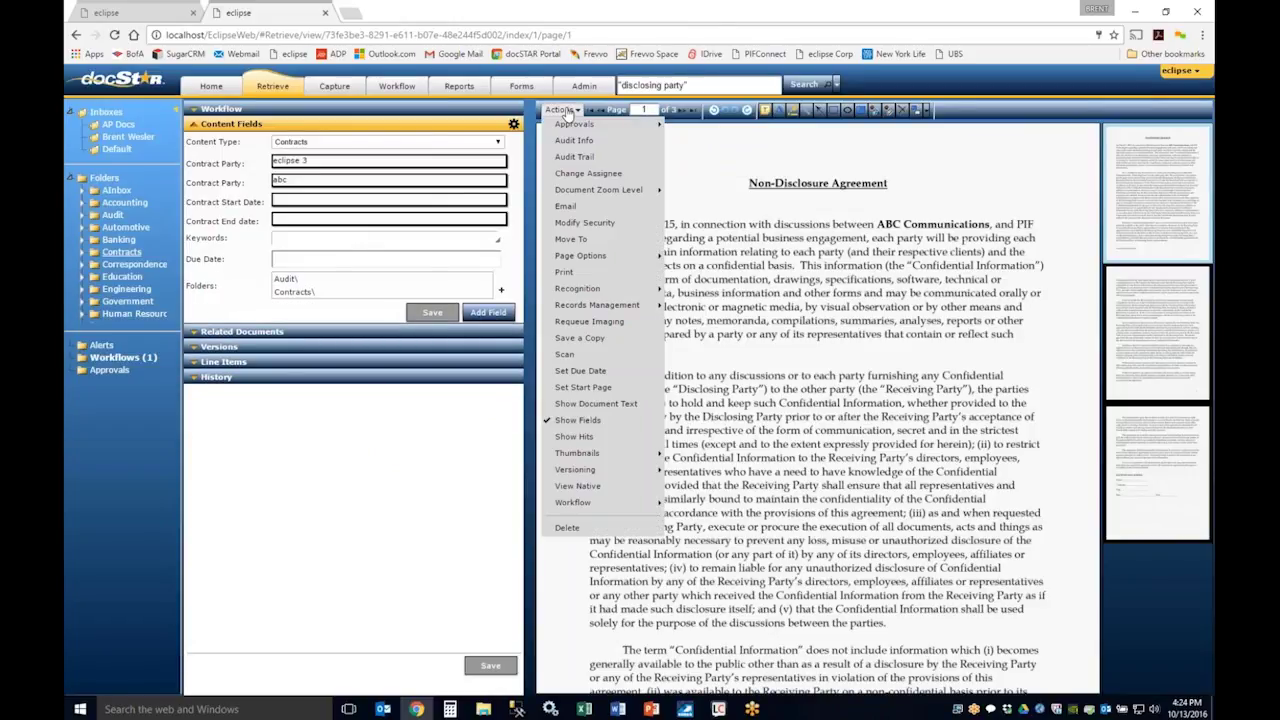
click(576, 160)
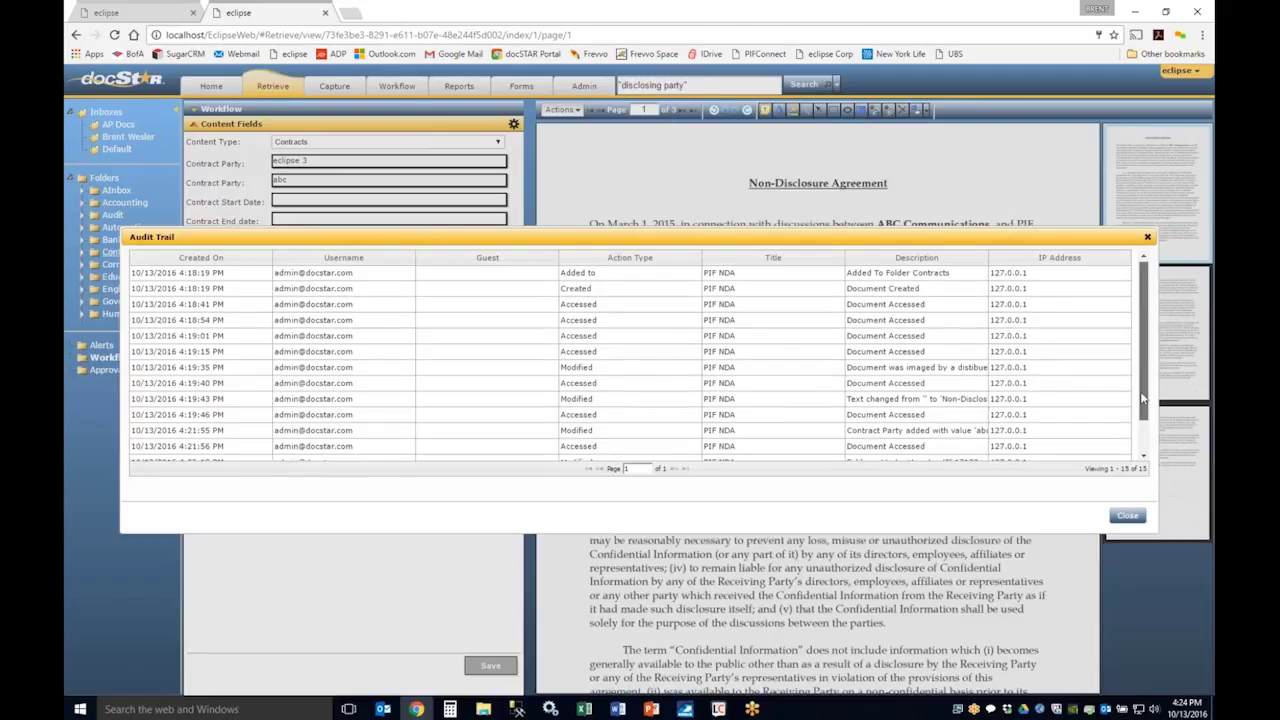
scroll(1033, 302, down, 2)
click(983, 258)
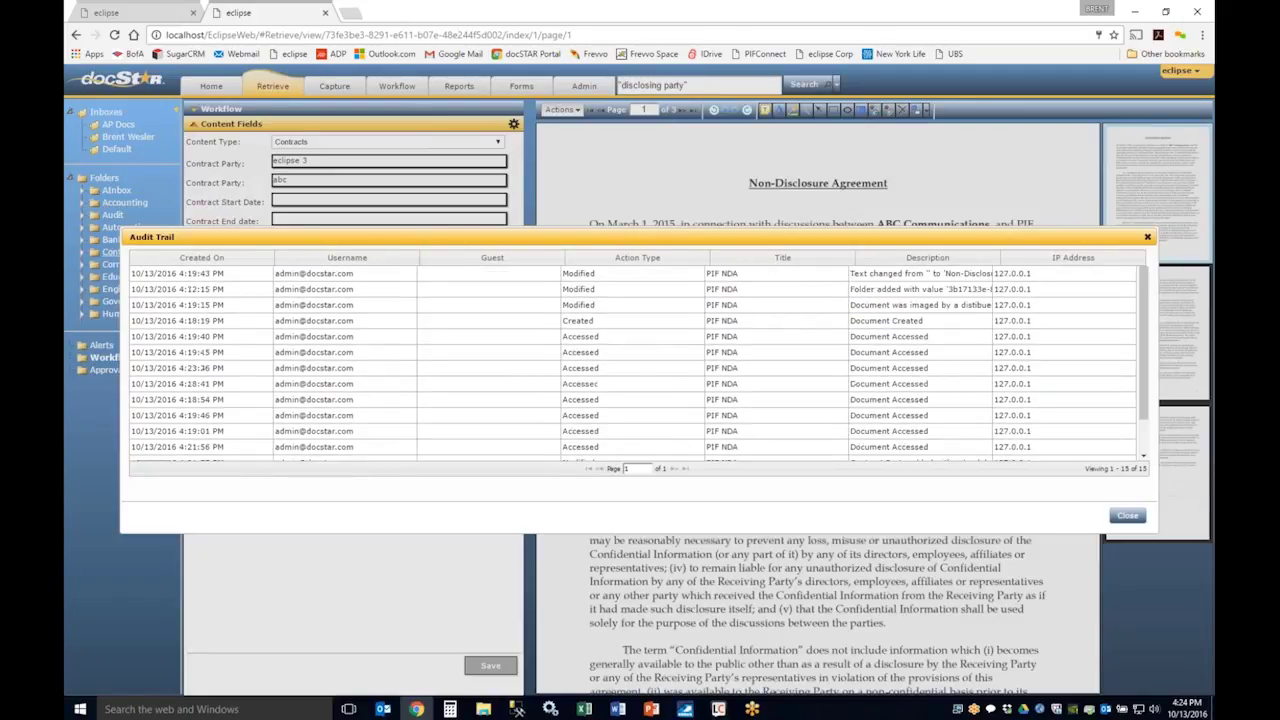
drag(990, 258, 1088, 258)
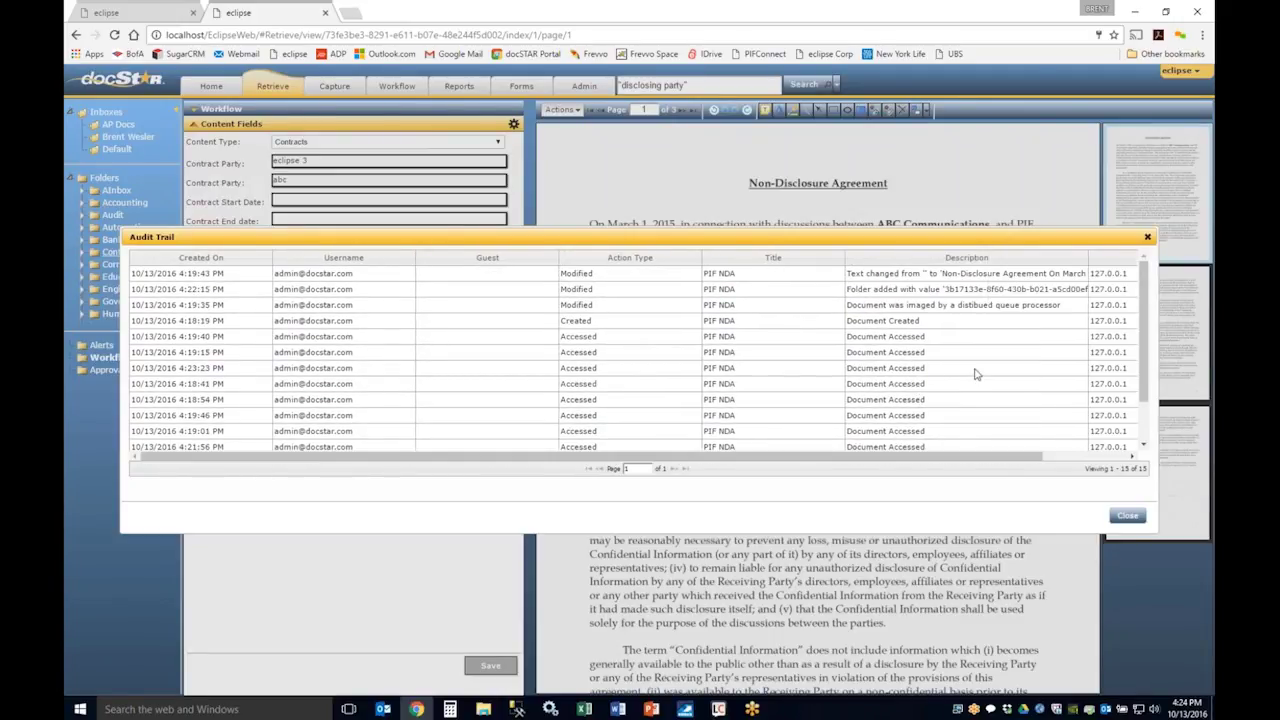
scroll(968, 347, down, 2)
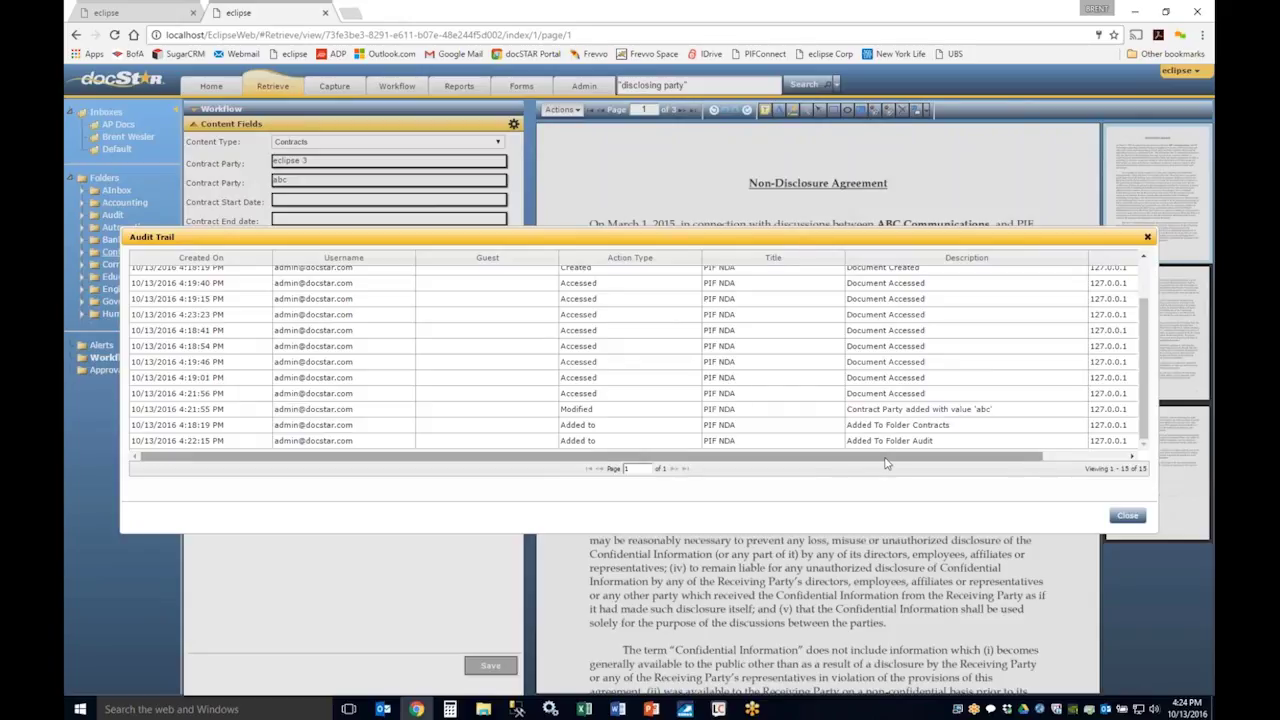
click(1127, 517)
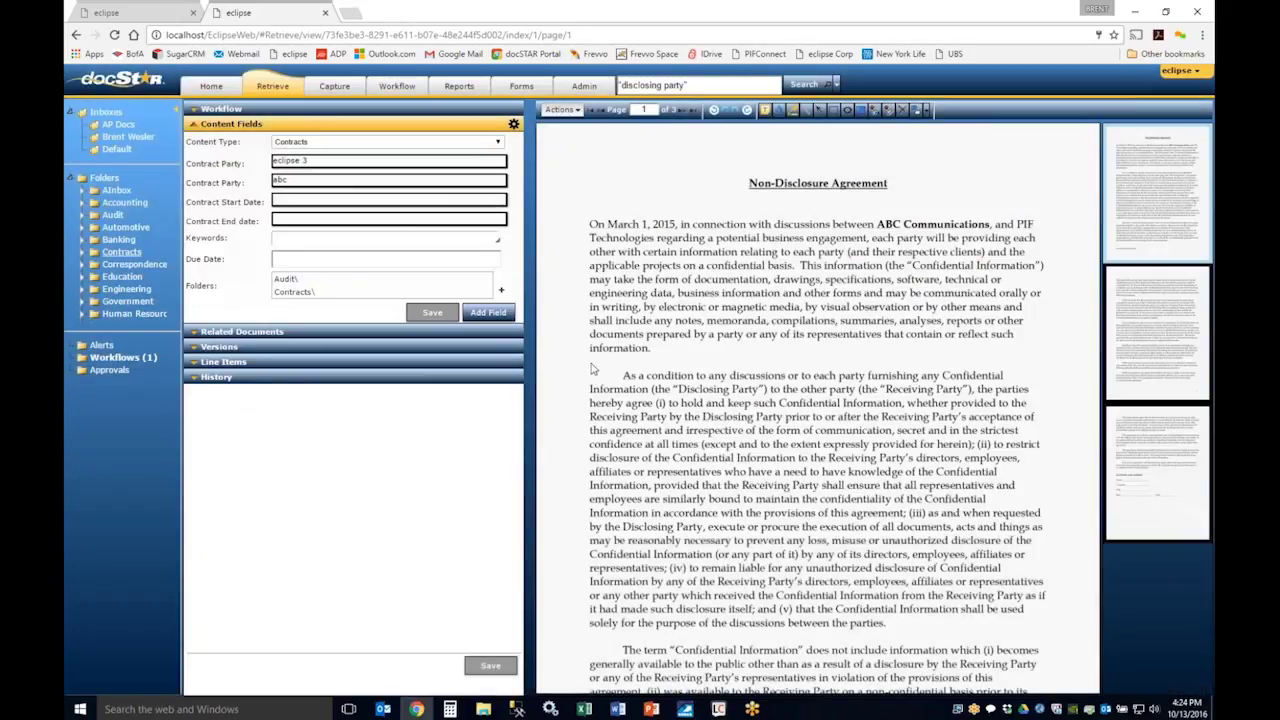
Check the document zoom levels available for the contract and the zoom options offered on the page itself.
click(568, 111)
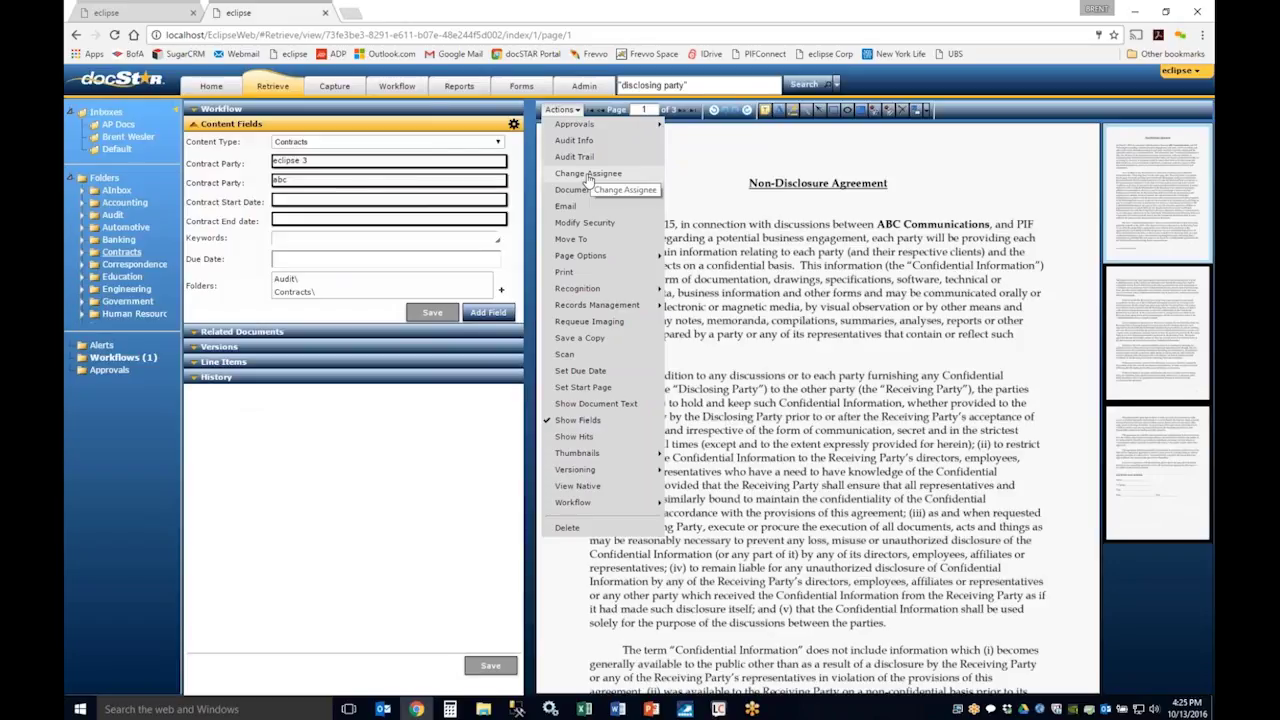
mouse_move(589, 200)
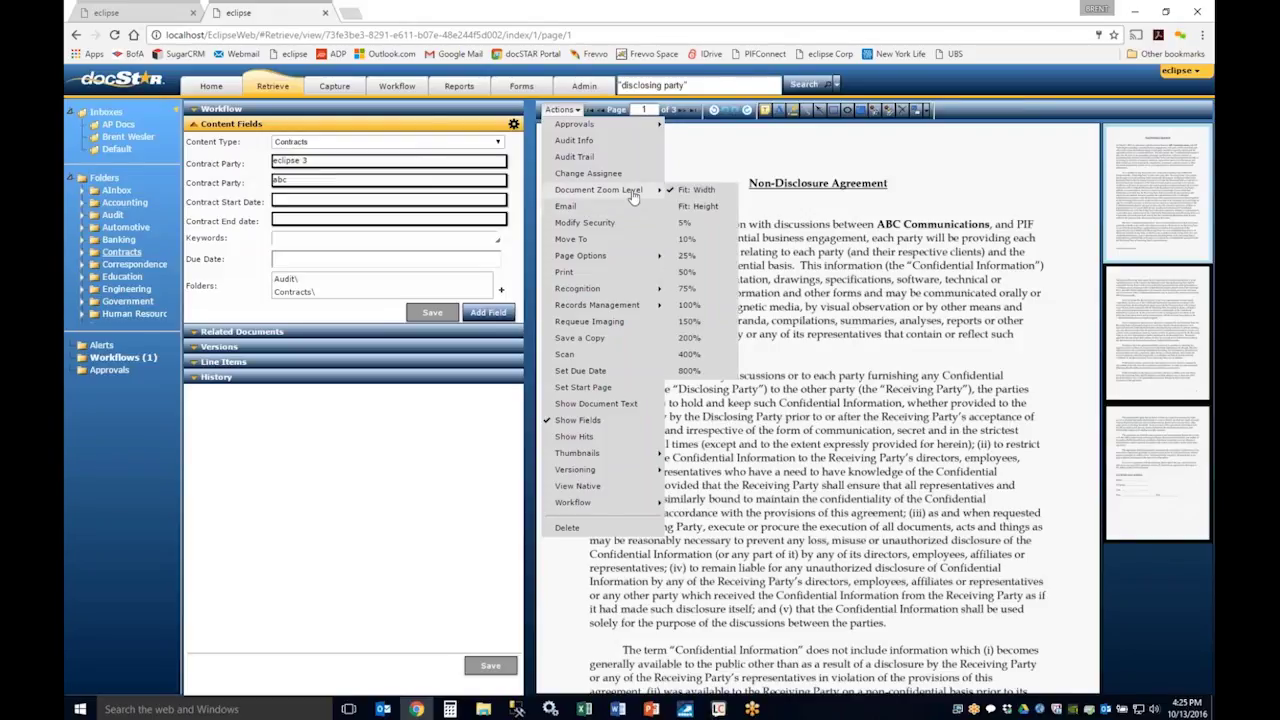
right_click(760, 163)
mouse_move(768, 181)
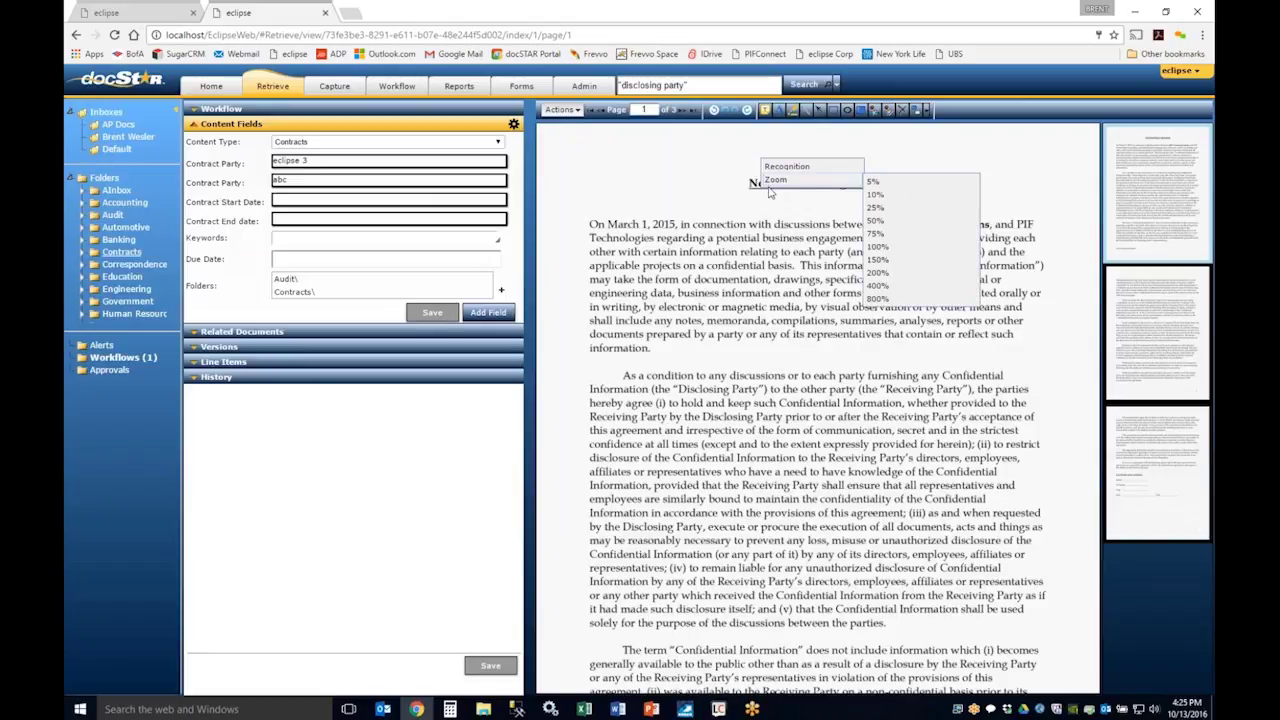
Open the e-mail form for the contract, reposition it clear of the fields, and check the recipient list.
click(561, 109)
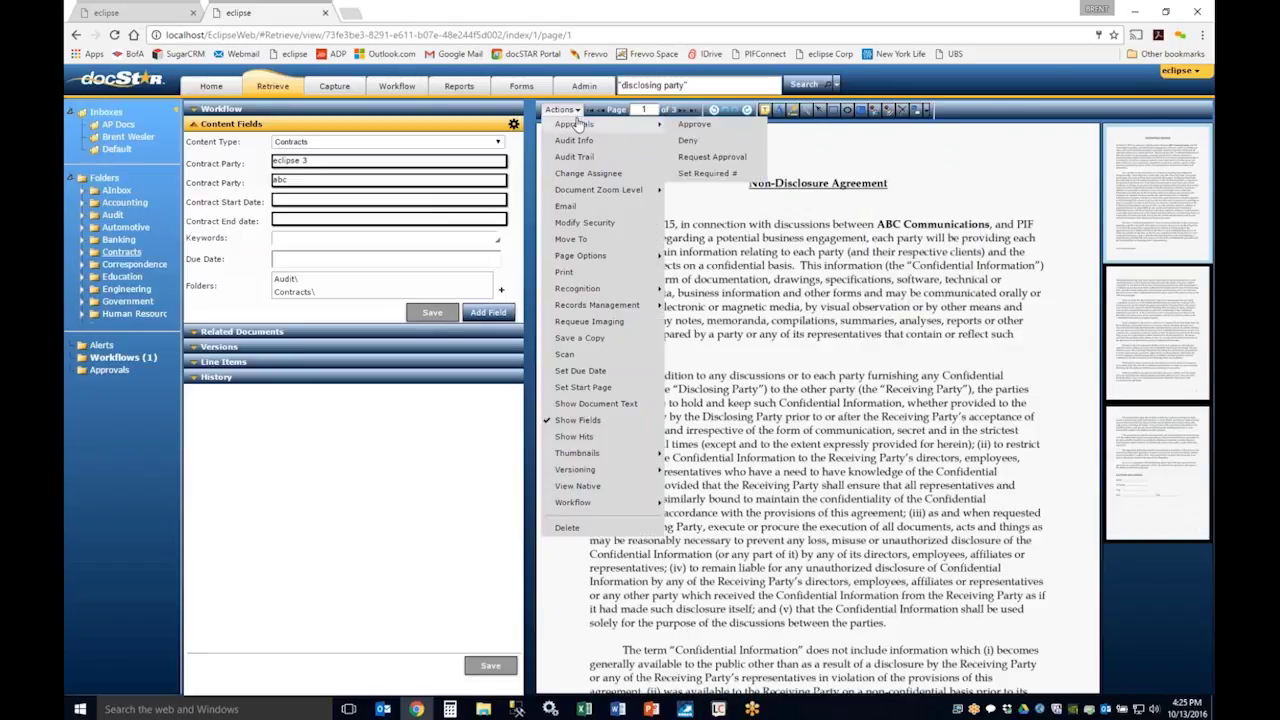
click(585, 206)
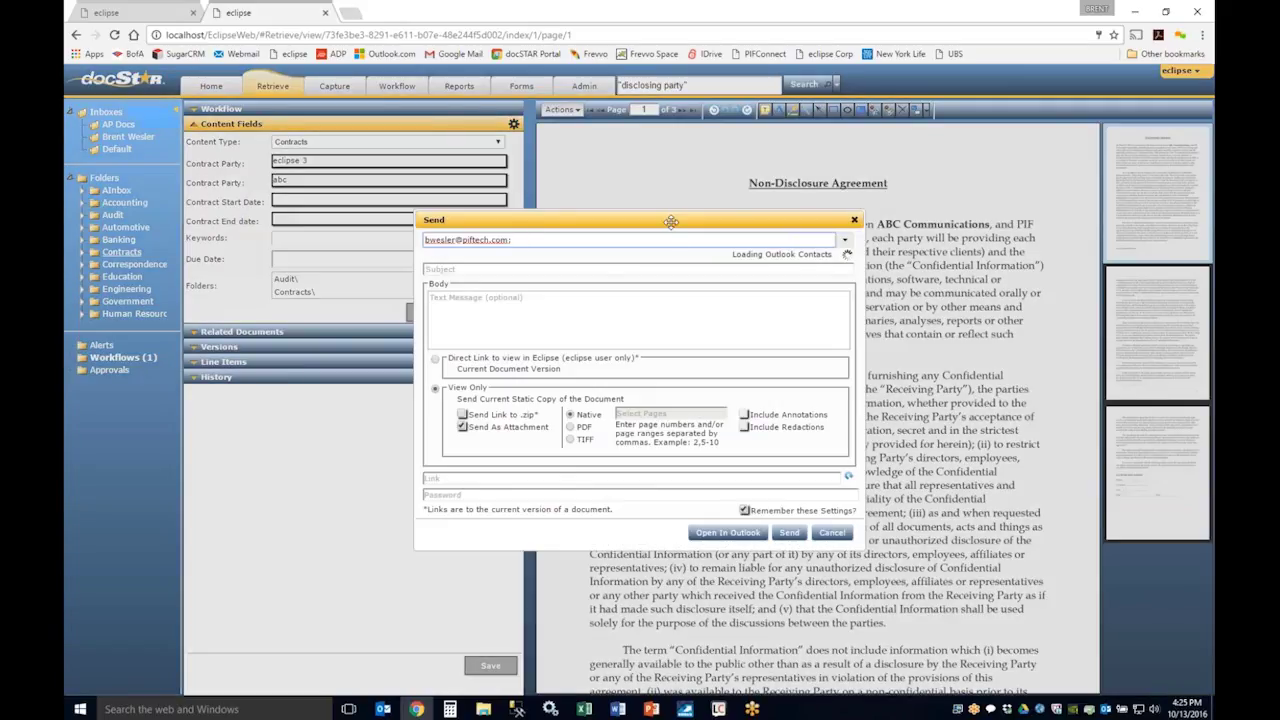
drag(670, 220, 809, 147)
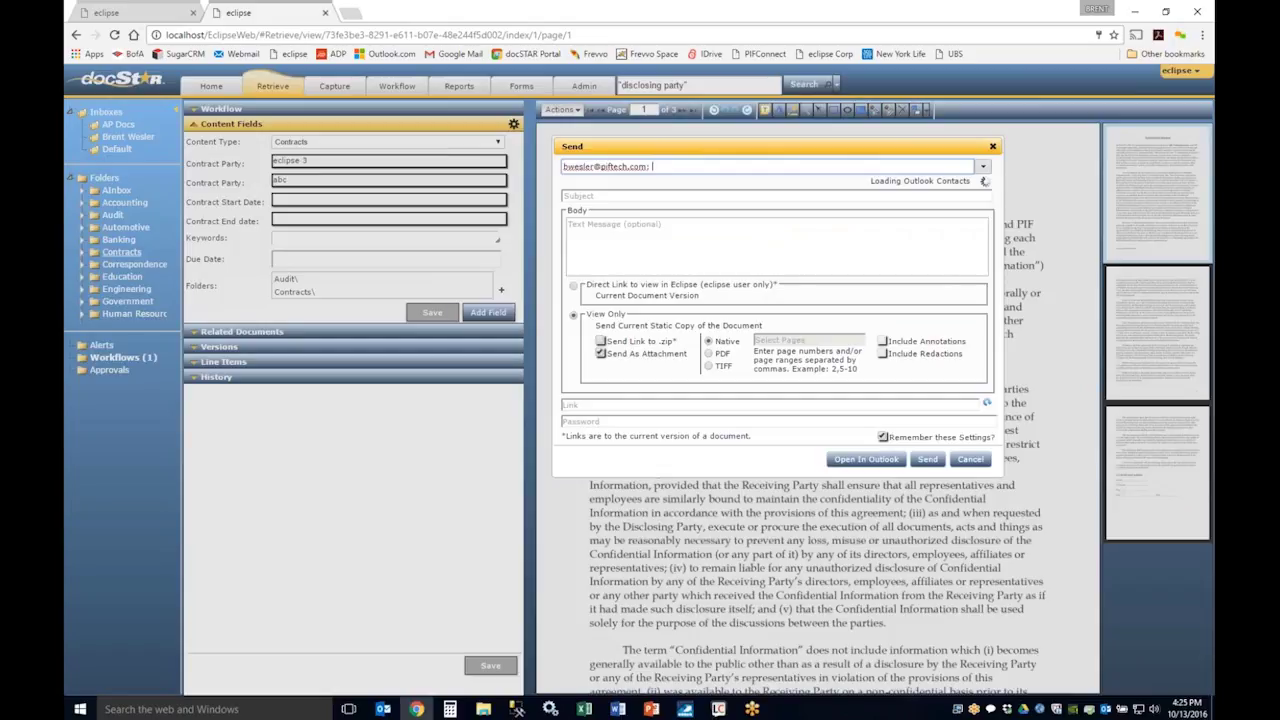
click(984, 168)
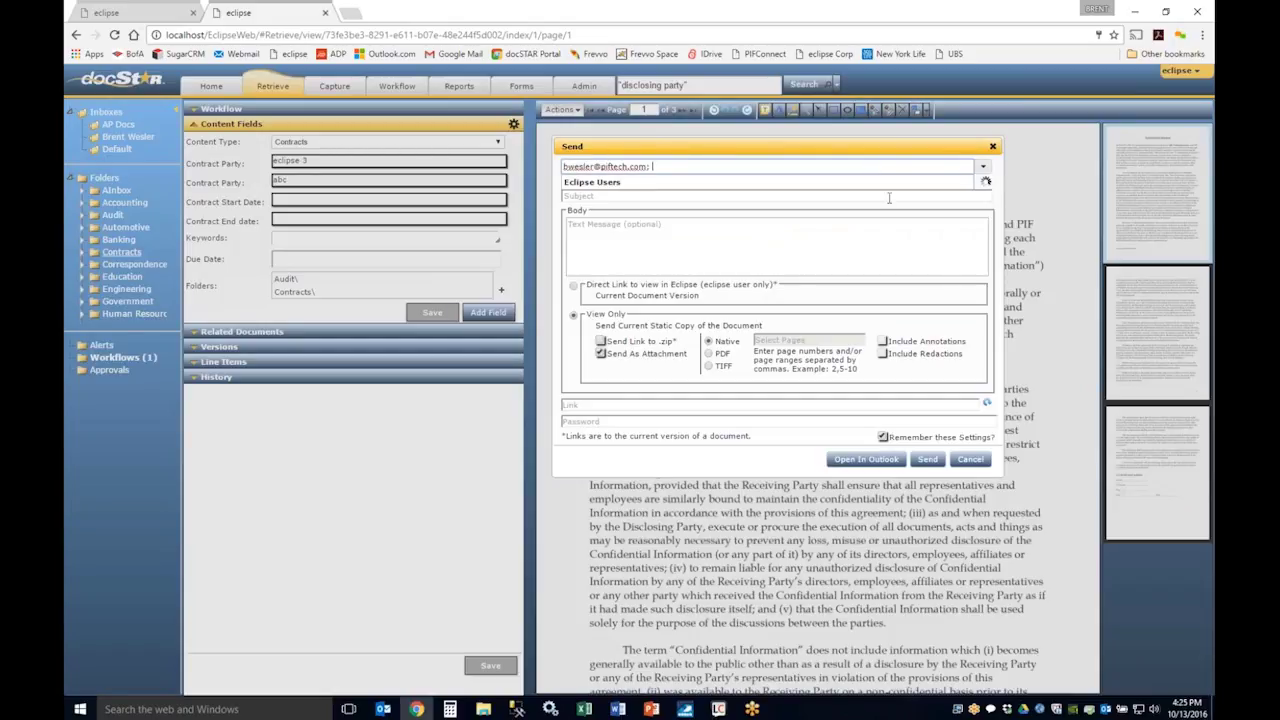
click(935, 193)
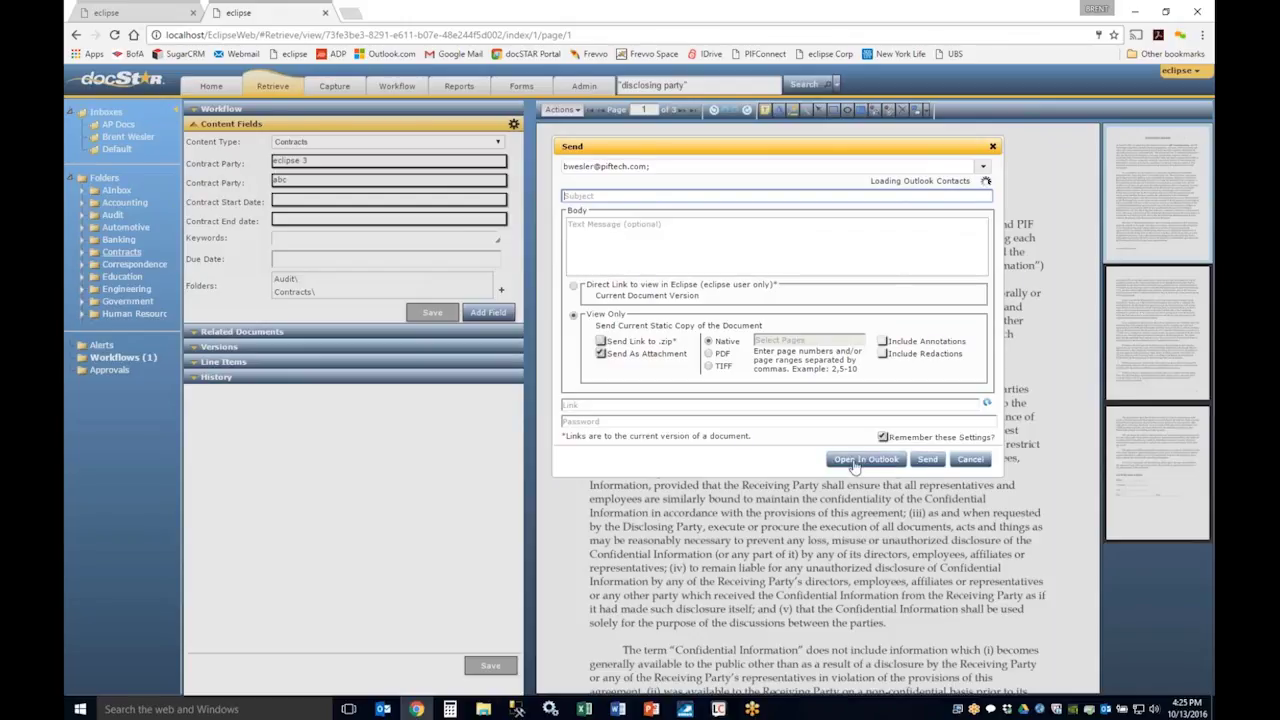
click(928, 462)
Try the direct link option, and set a view-only PDF copy with .zip link and attachment, without annotations or redactions.
click(574, 287)
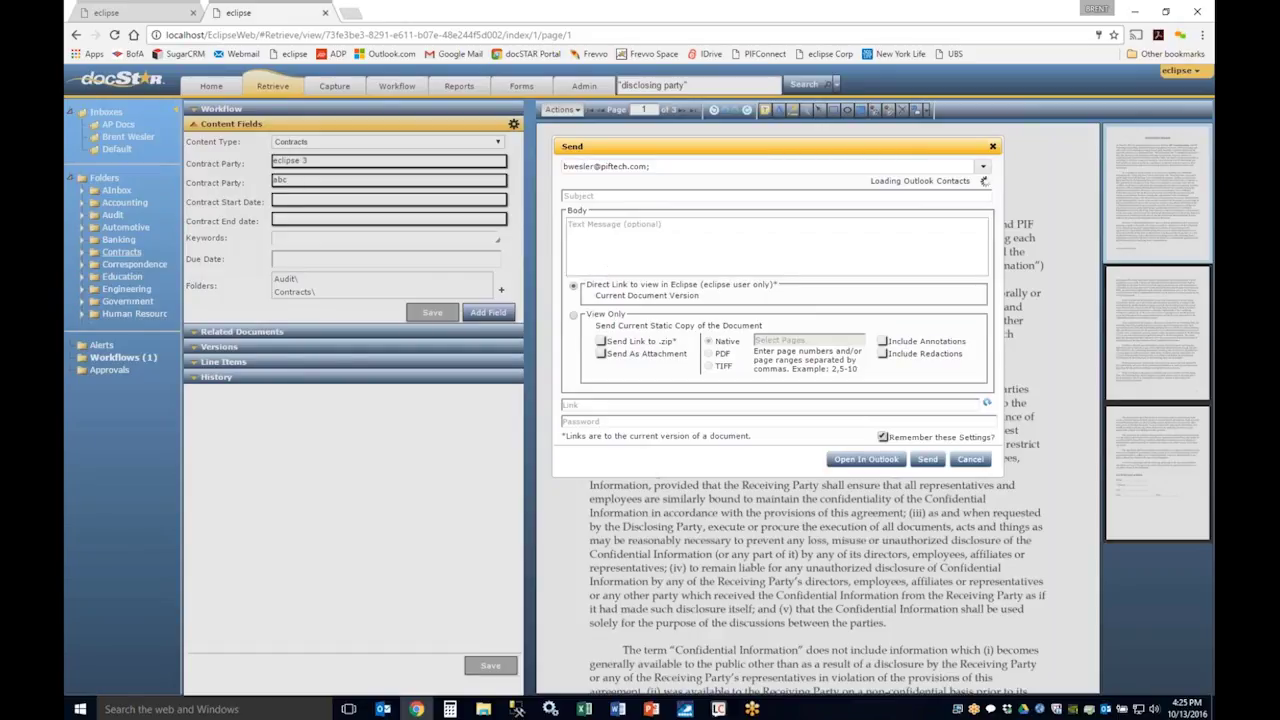
click(574, 304)
click(600, 329)
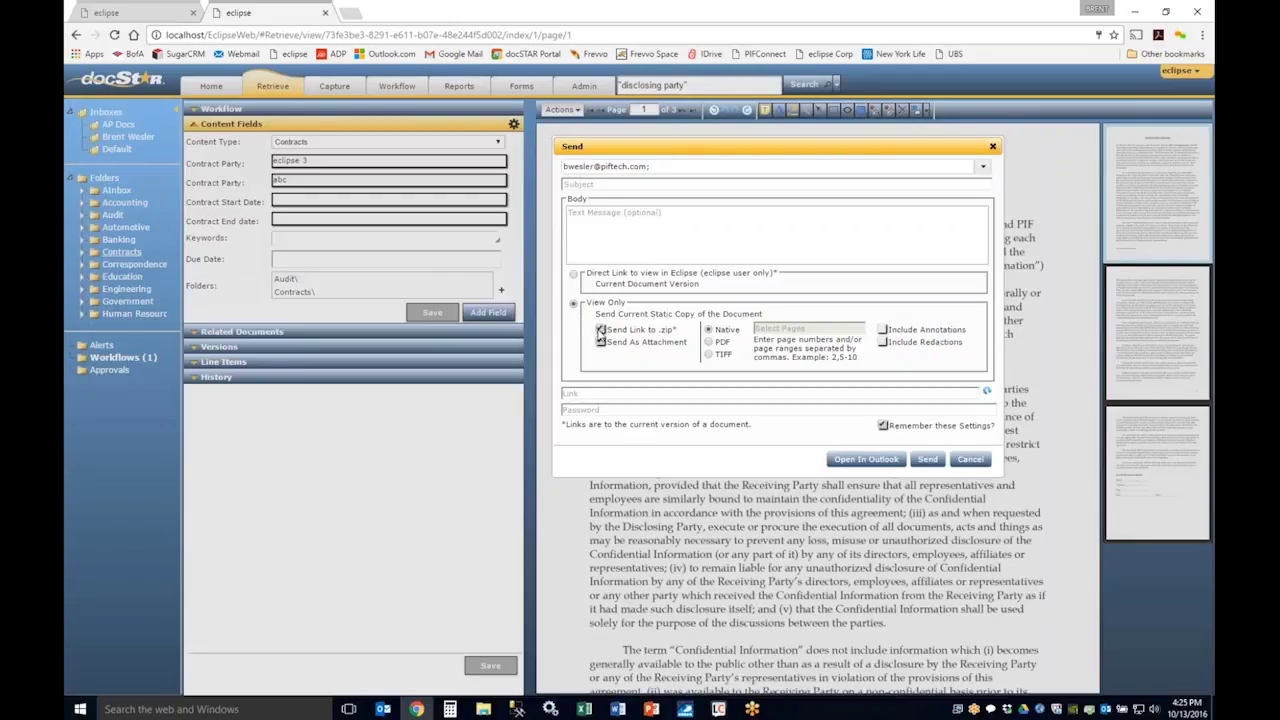
click(600, 329)
click(710, 344)
click(884, 343)
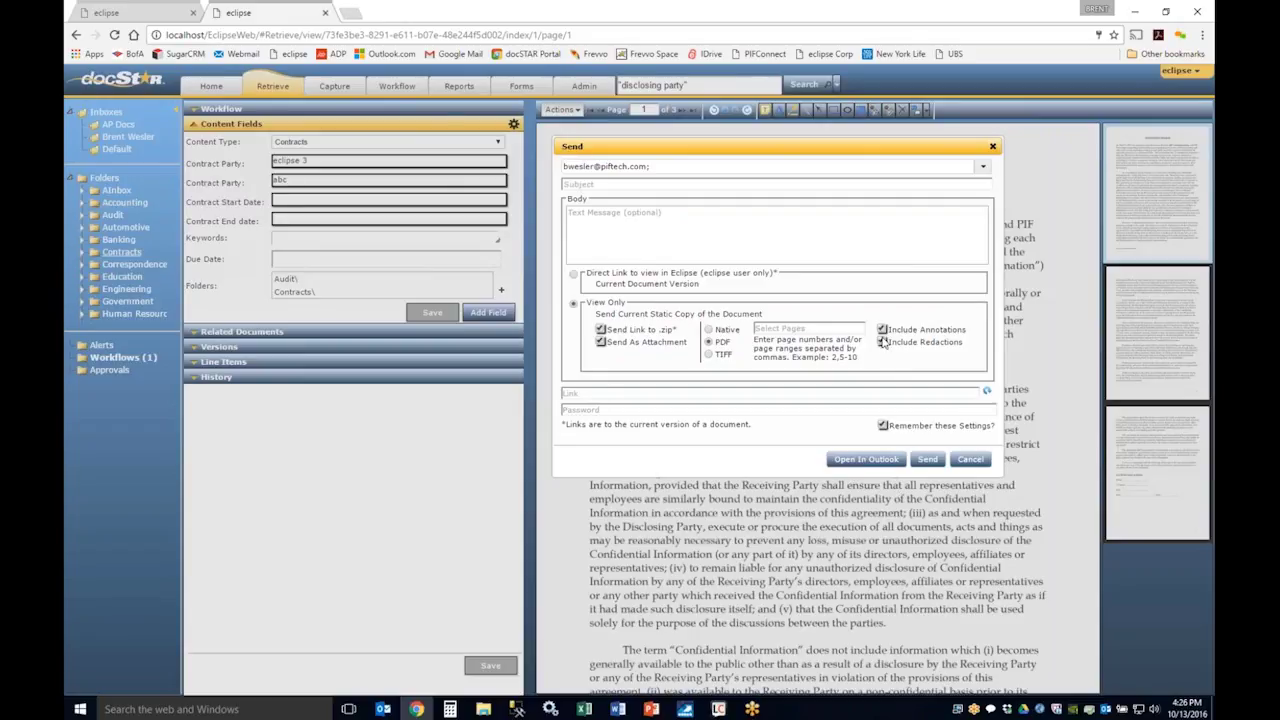
click(882, 330)
click(883, 343)
Generate a guest link to the contract, inspect the link and its optional password field, and cancel the e-mail.
click(986, 391)
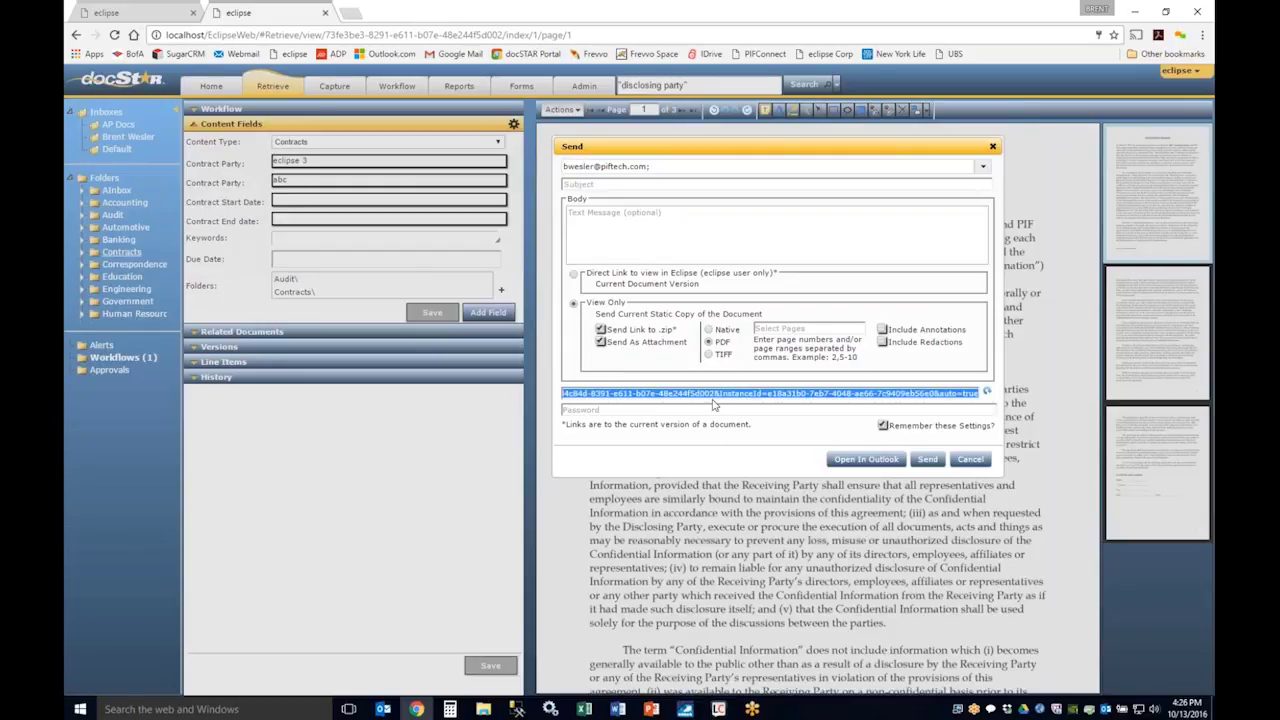
click(587, 403)
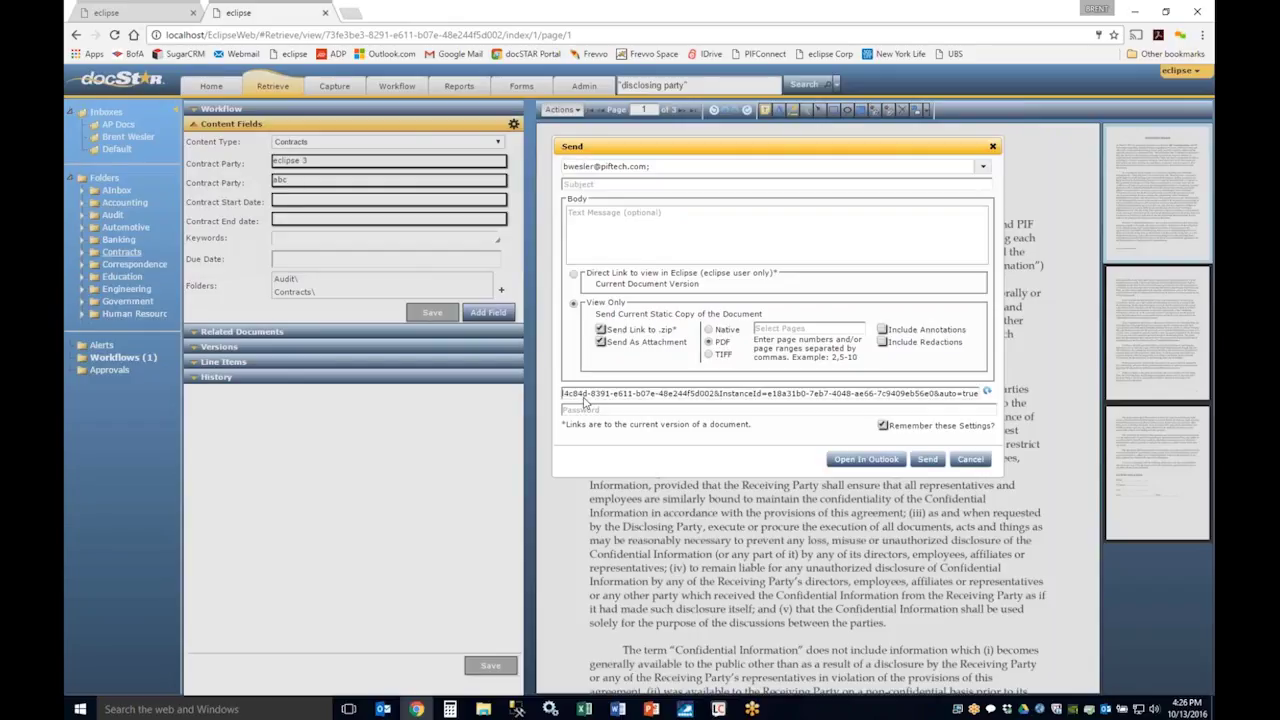
click(583, 411)
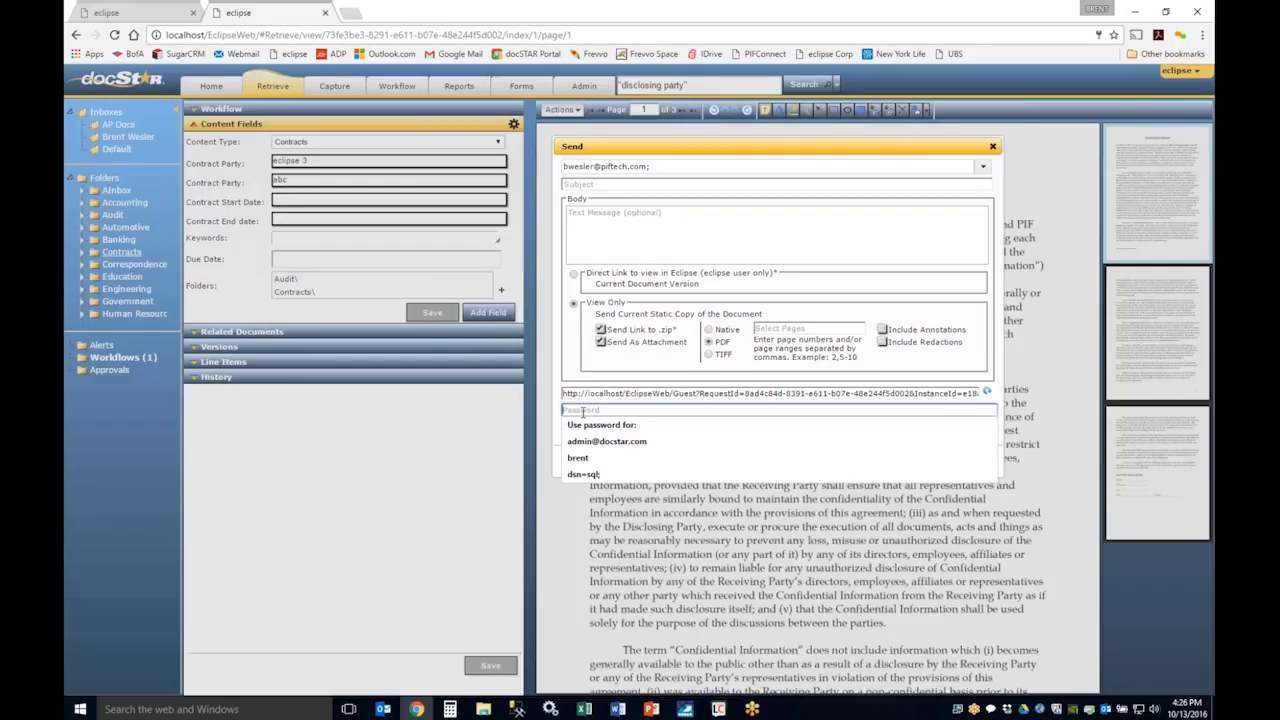
click(788, 380)
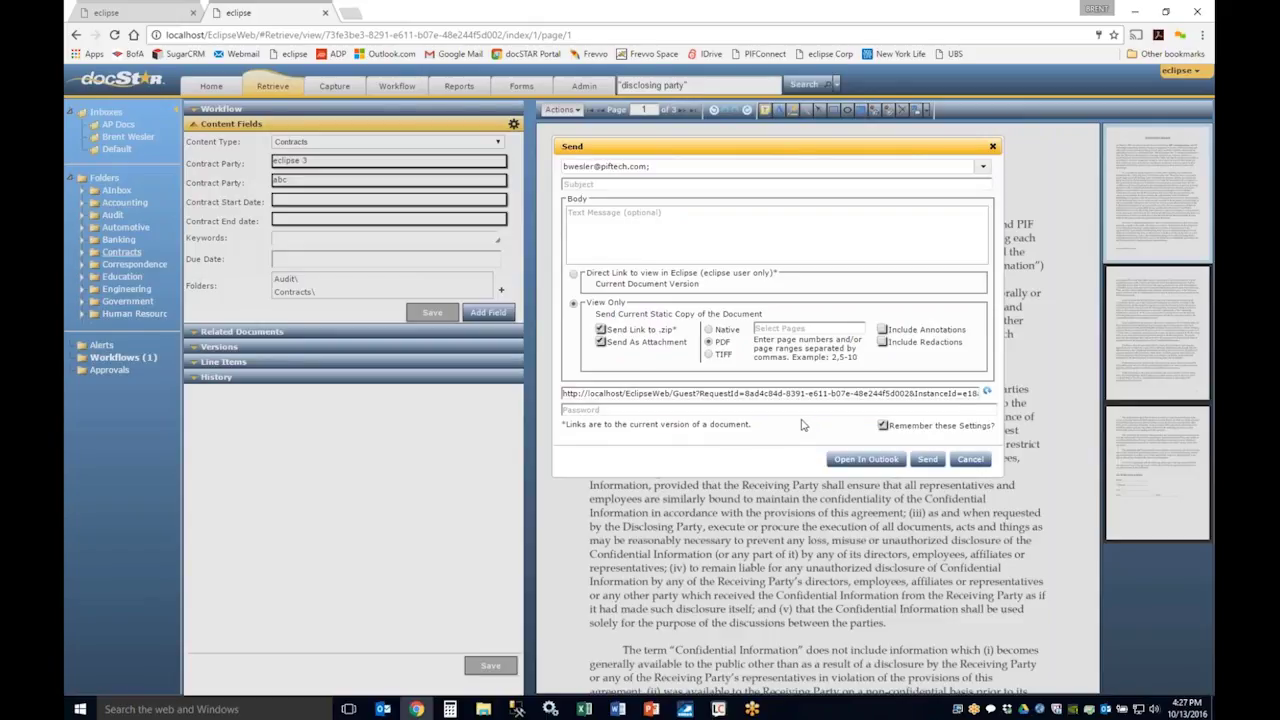
click(968, 459)
Open the contract's security settings and add the available user to the ad-hoc users.
click(561, 109)
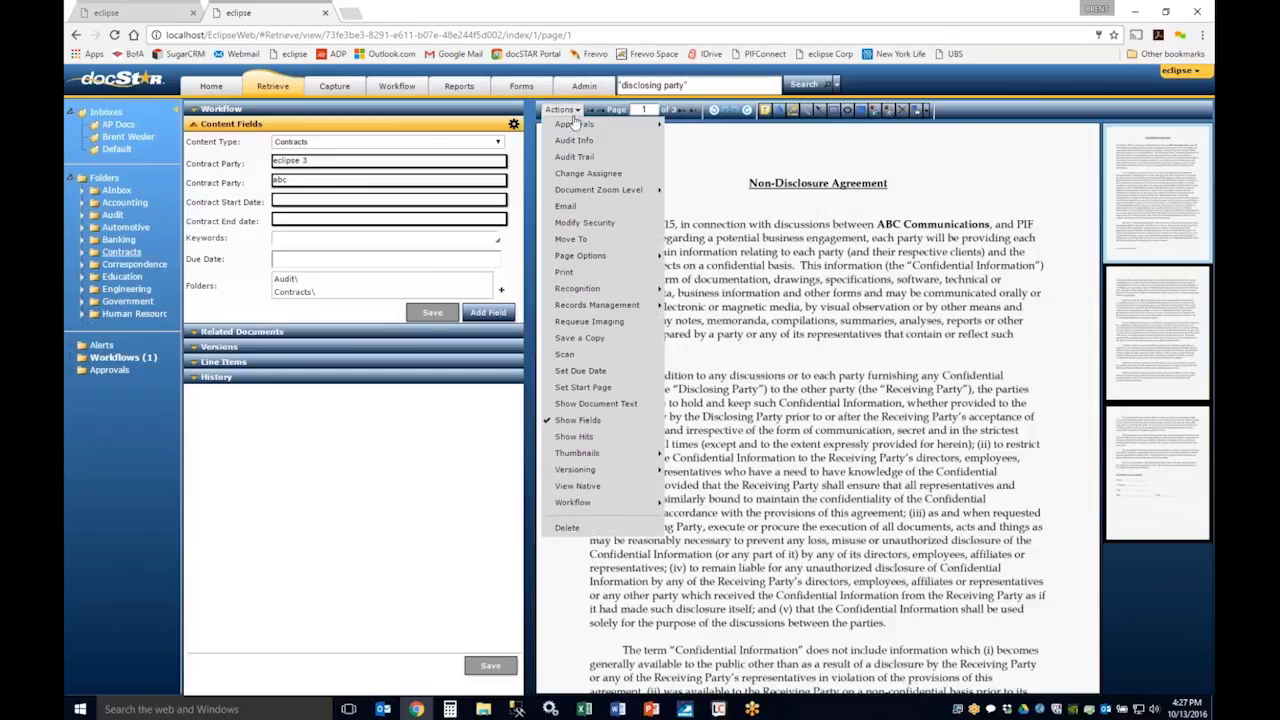
click(592, 228)
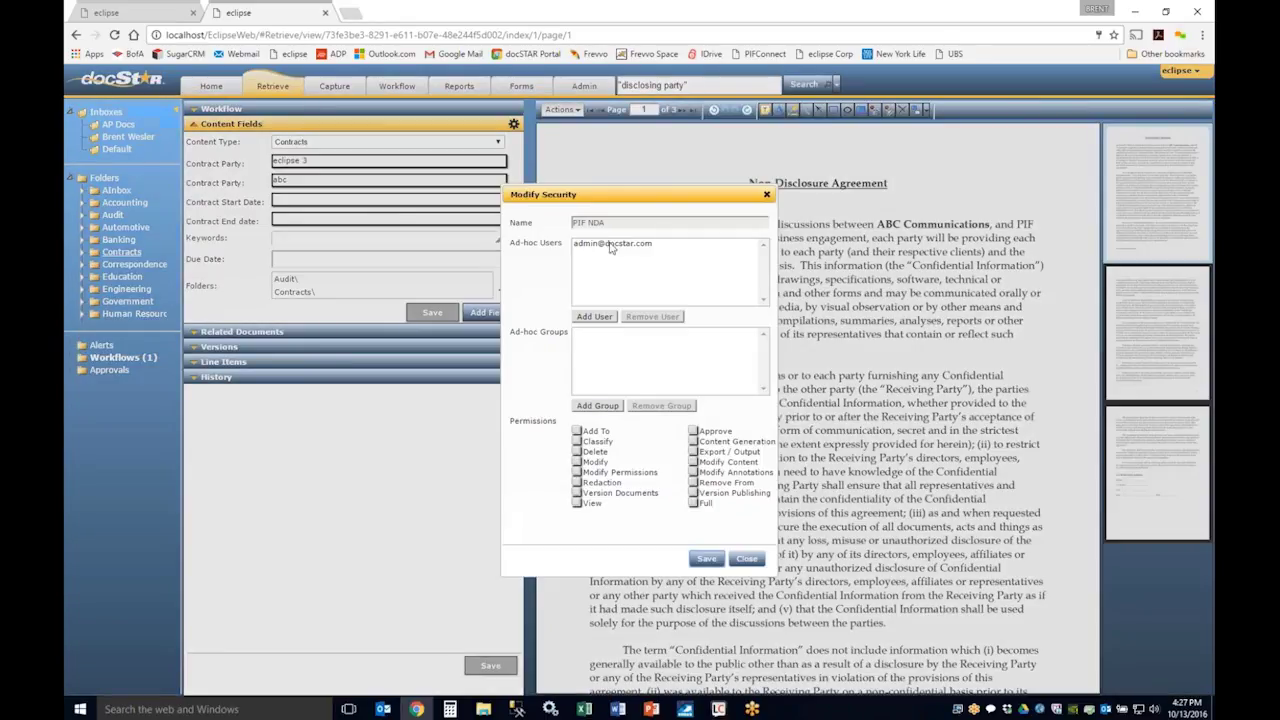
click(594, 317)
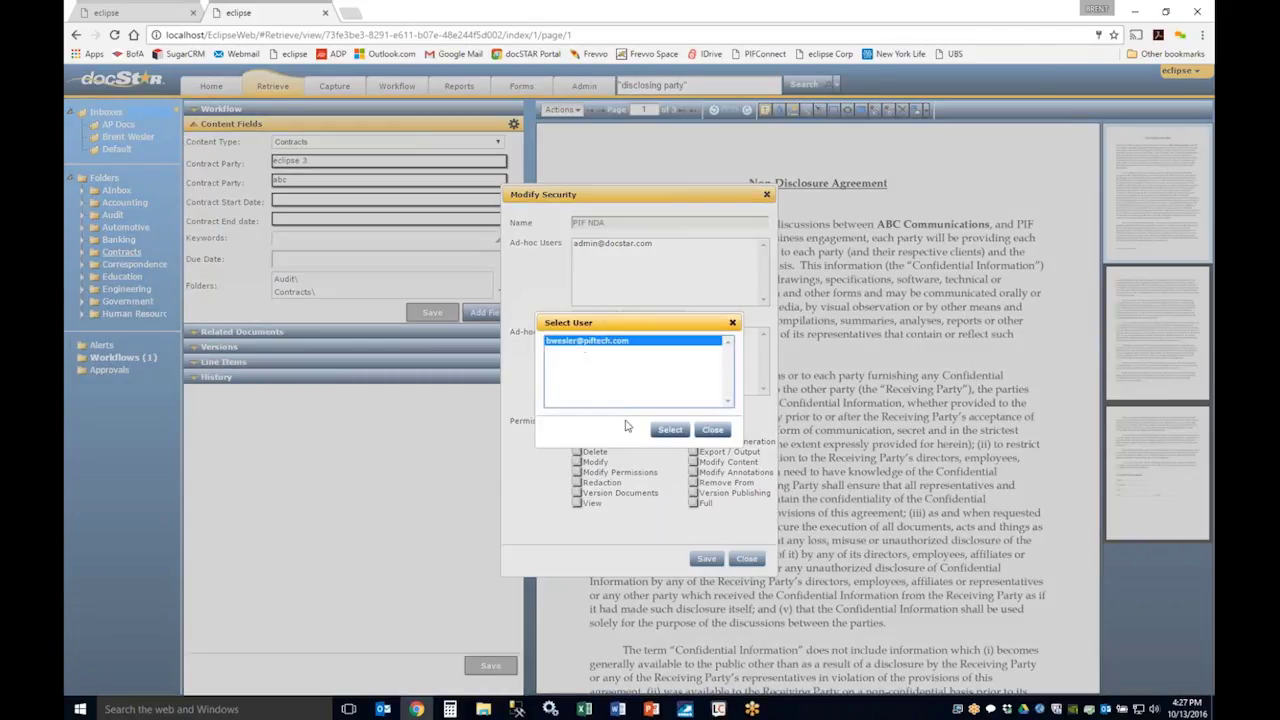
click(670, 429)
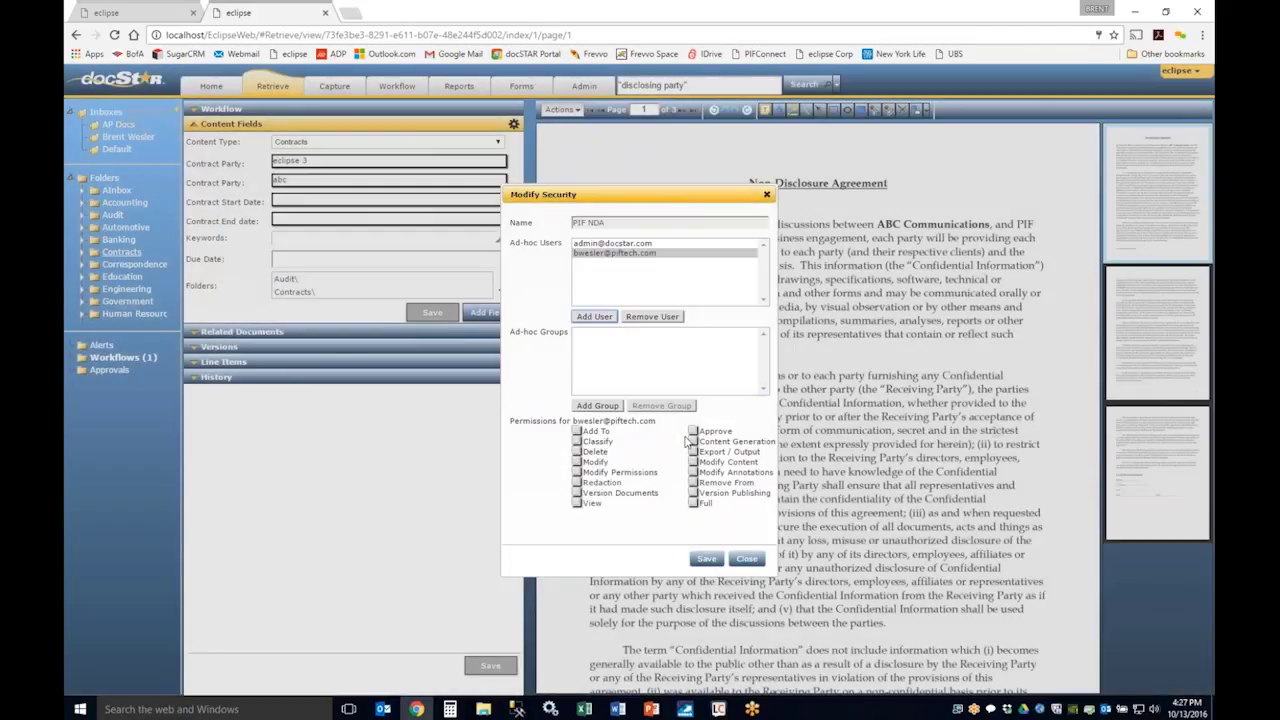
Grant the newly added ad-hoc user Full permissions on the contract, save the security settings and close them.
click(694, 504)
click(703, 558)
click(747, 559)
Review the page options available for the contract, such as reordering and deleting pages.
click(561, 110)
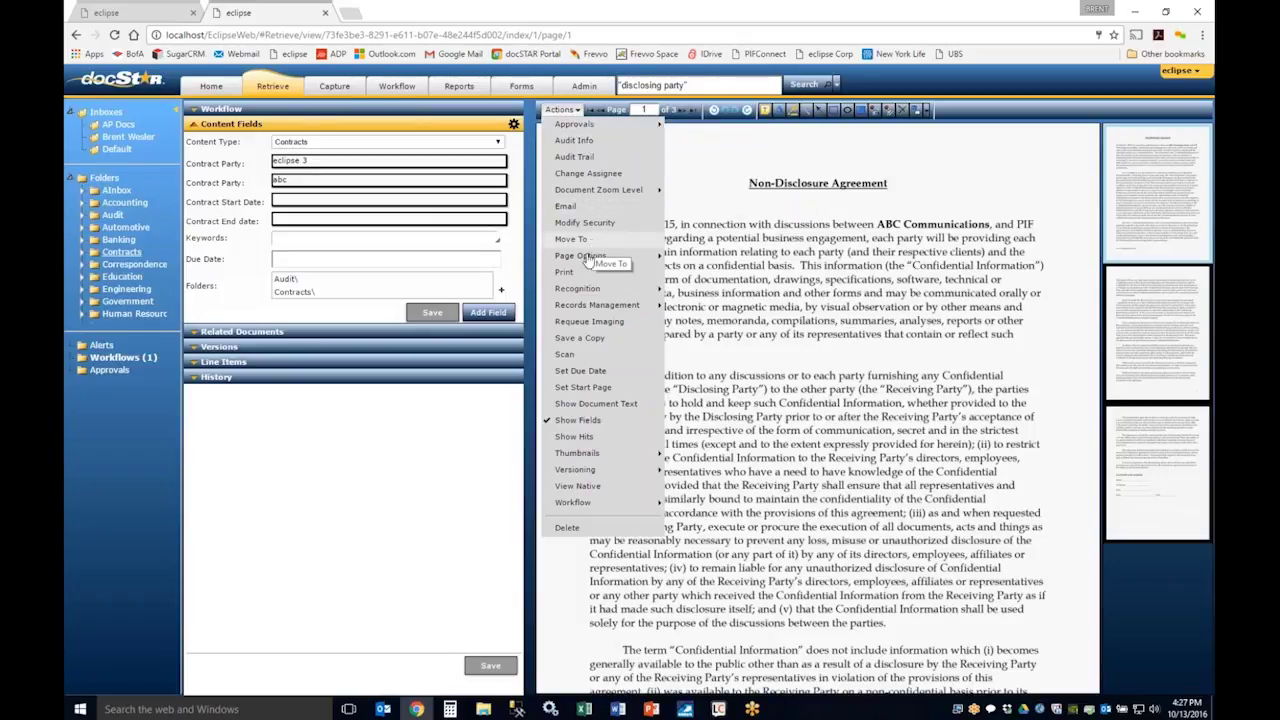
mouse_move(588, 262)
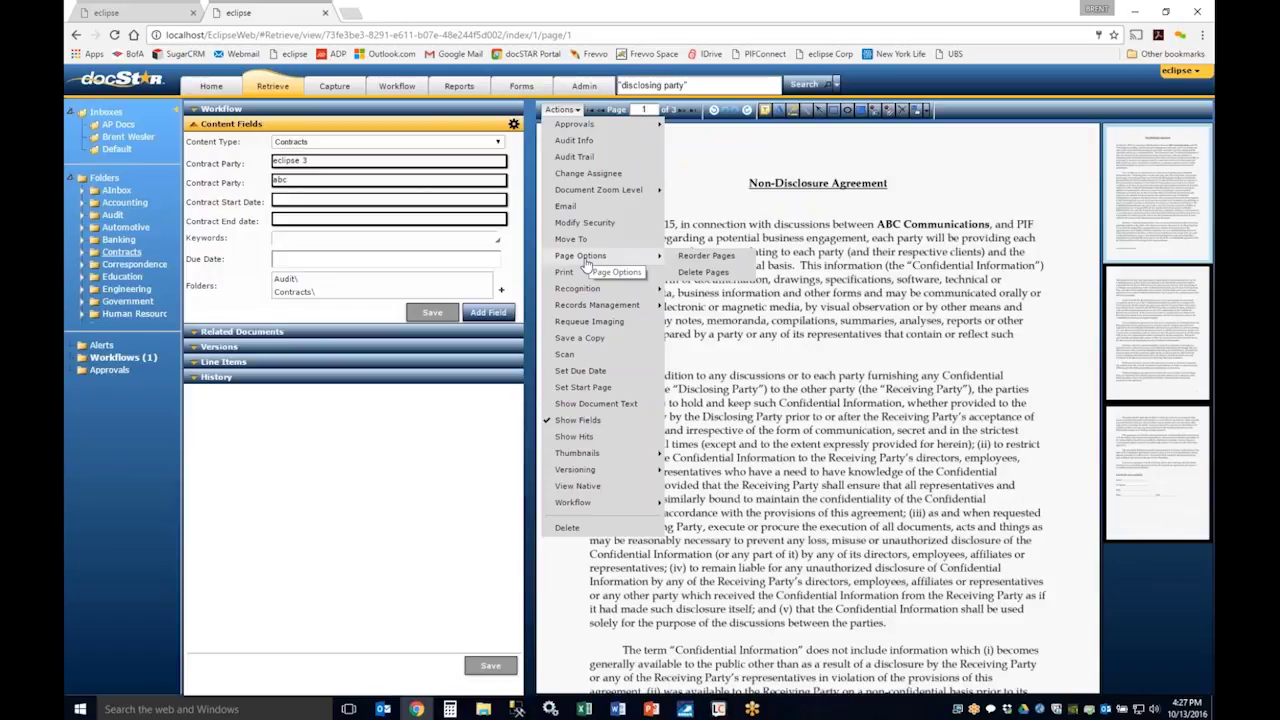
click(665, 262)
Turn the contract's page thumbnails off and restore them with the Right option.
click(561, 109)
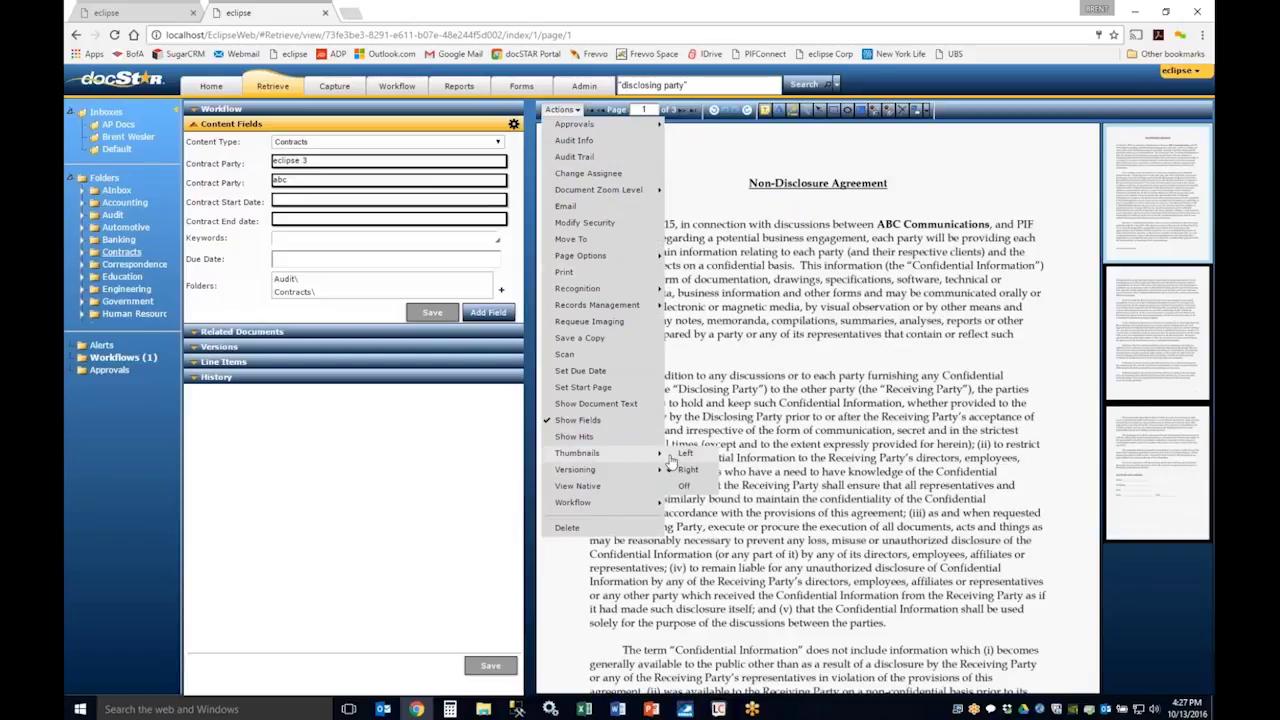
click(685, 487)
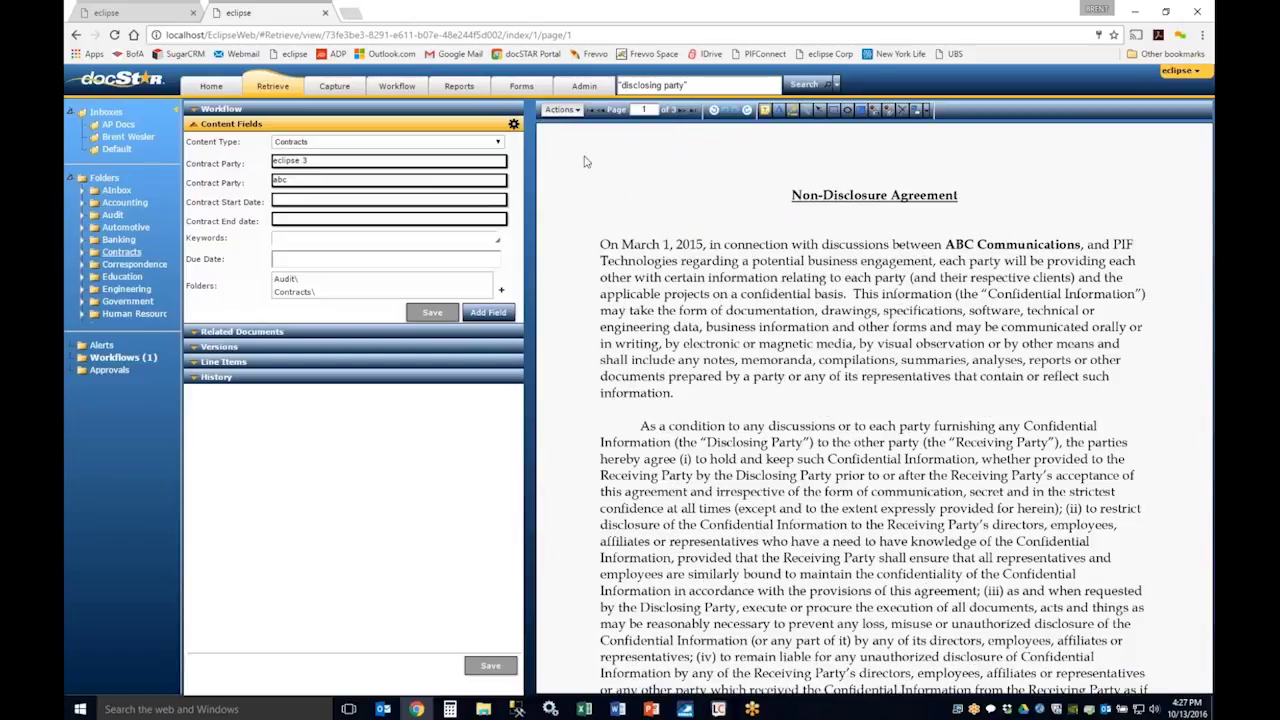
click(565, 111)
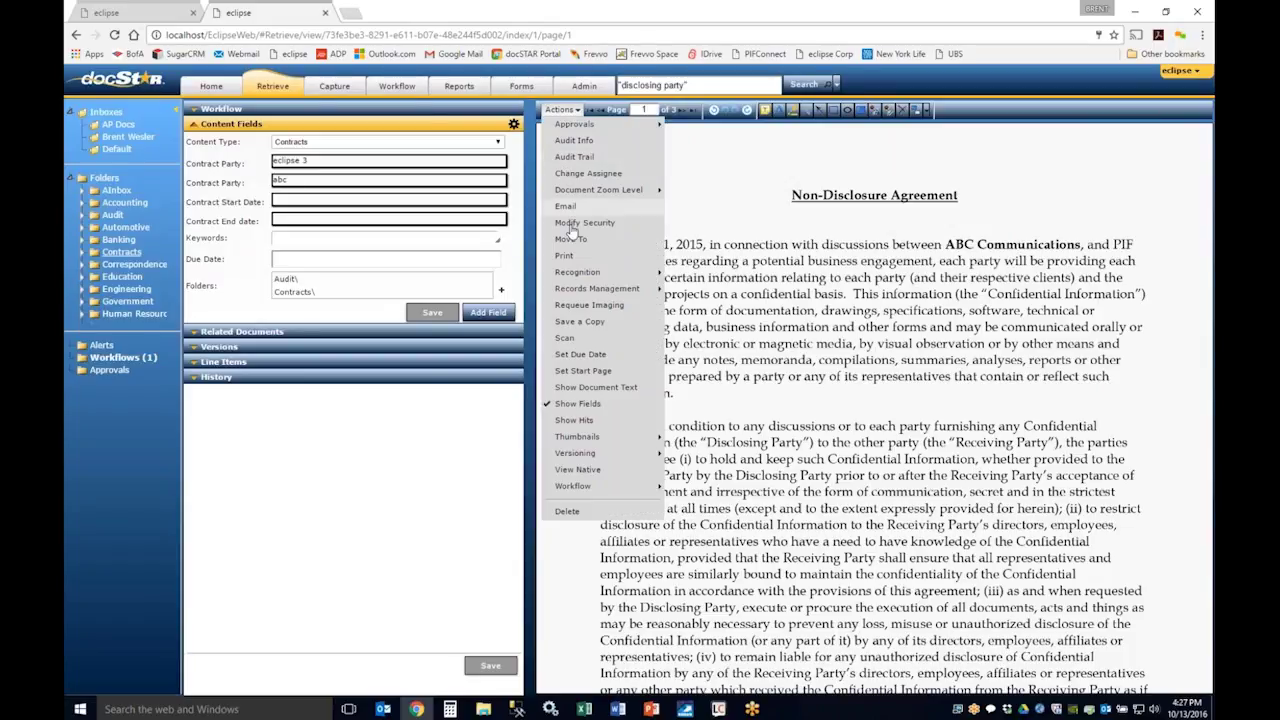
mouse_move(590, 280)
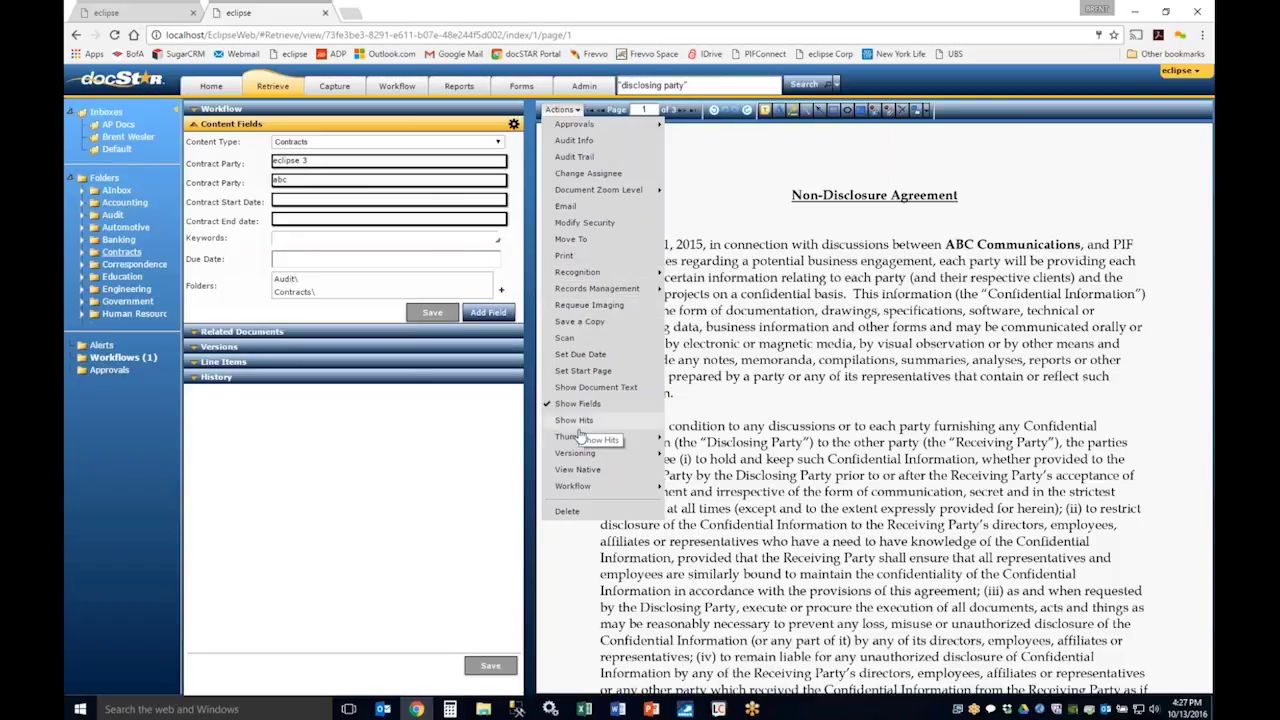
mouse_move(584, 438)
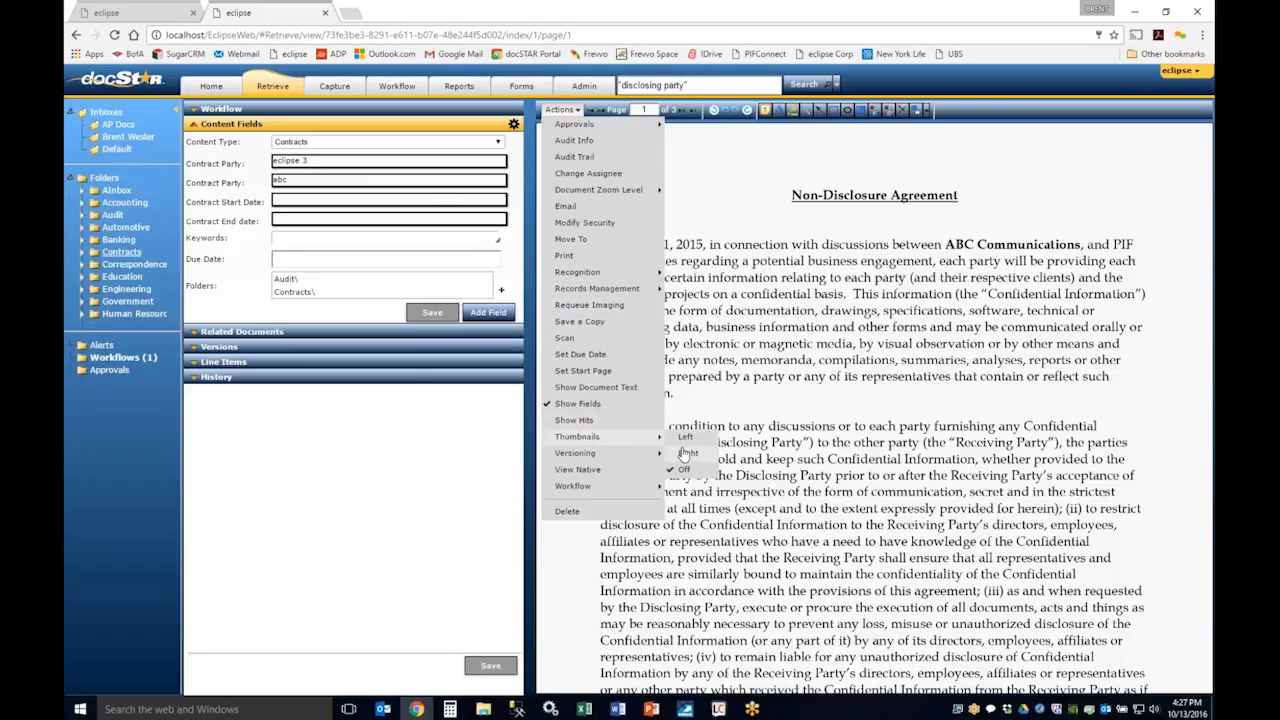
click(688, 453)
Open the contract's print settings to review the format, page range, annotation and redaction options, and cancel without printing.
click(561, 109)
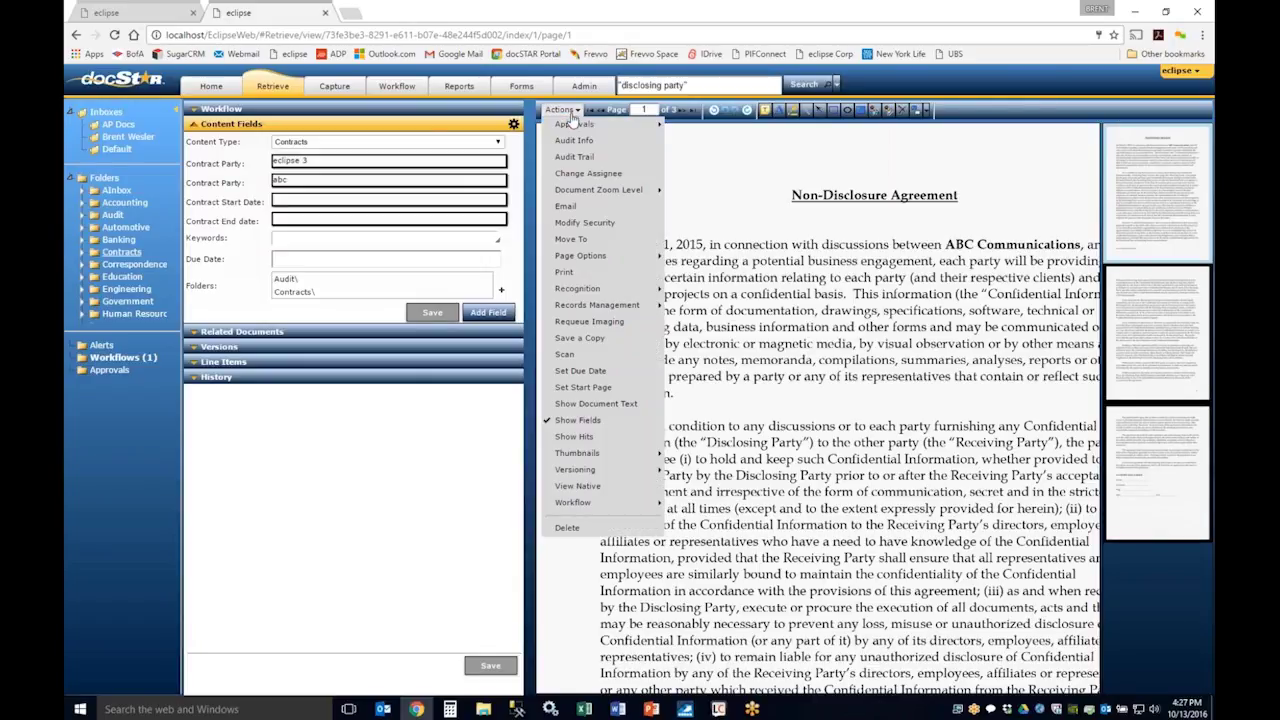
mouse_move(608, 259)
click(566, 272)
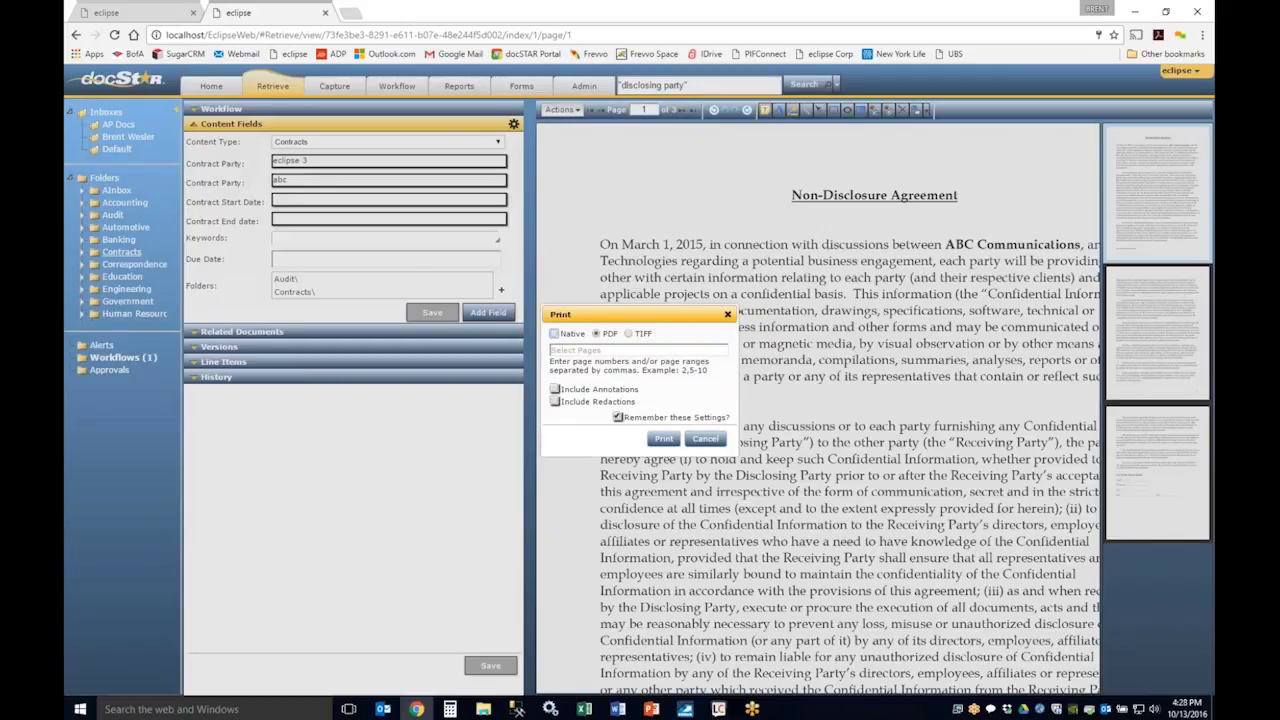
click(706, 440)
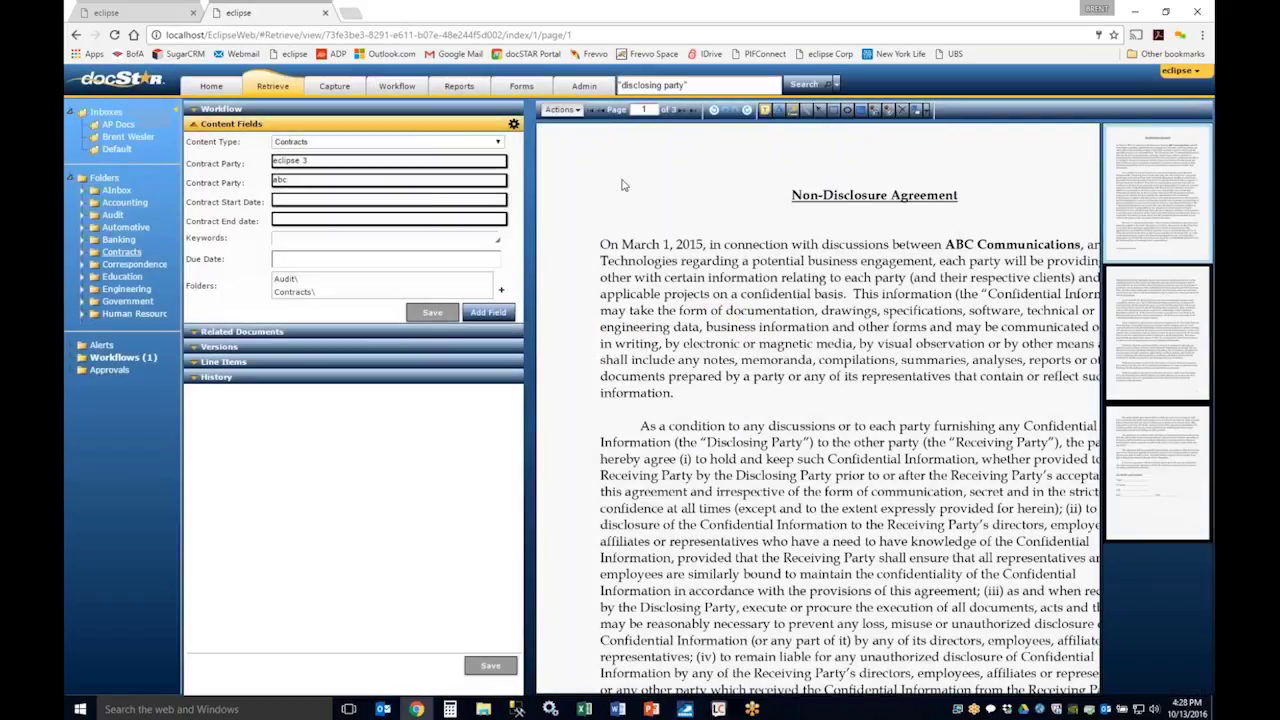
Use the OCR Shortcut to capture the Non-Disclosure Agreement title from the page into the first Contract Party field.
click(562, 111)
mouse_move(590, 290)
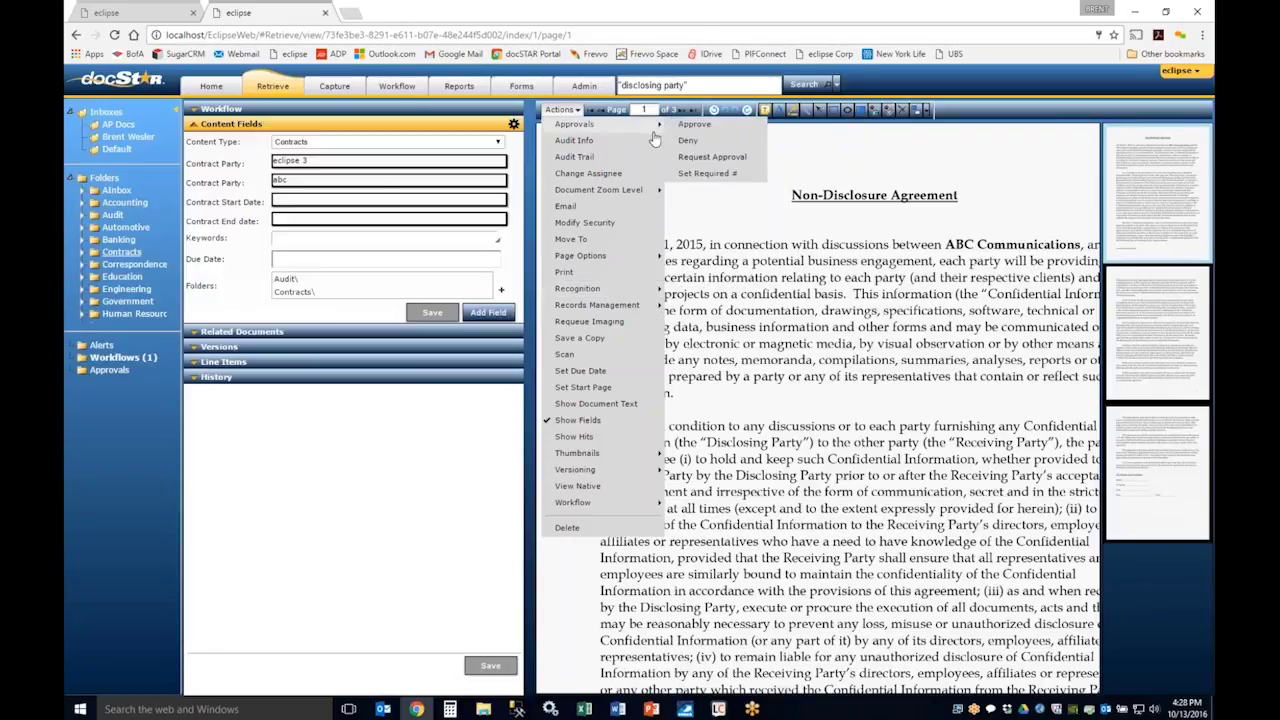
click(755, 222)
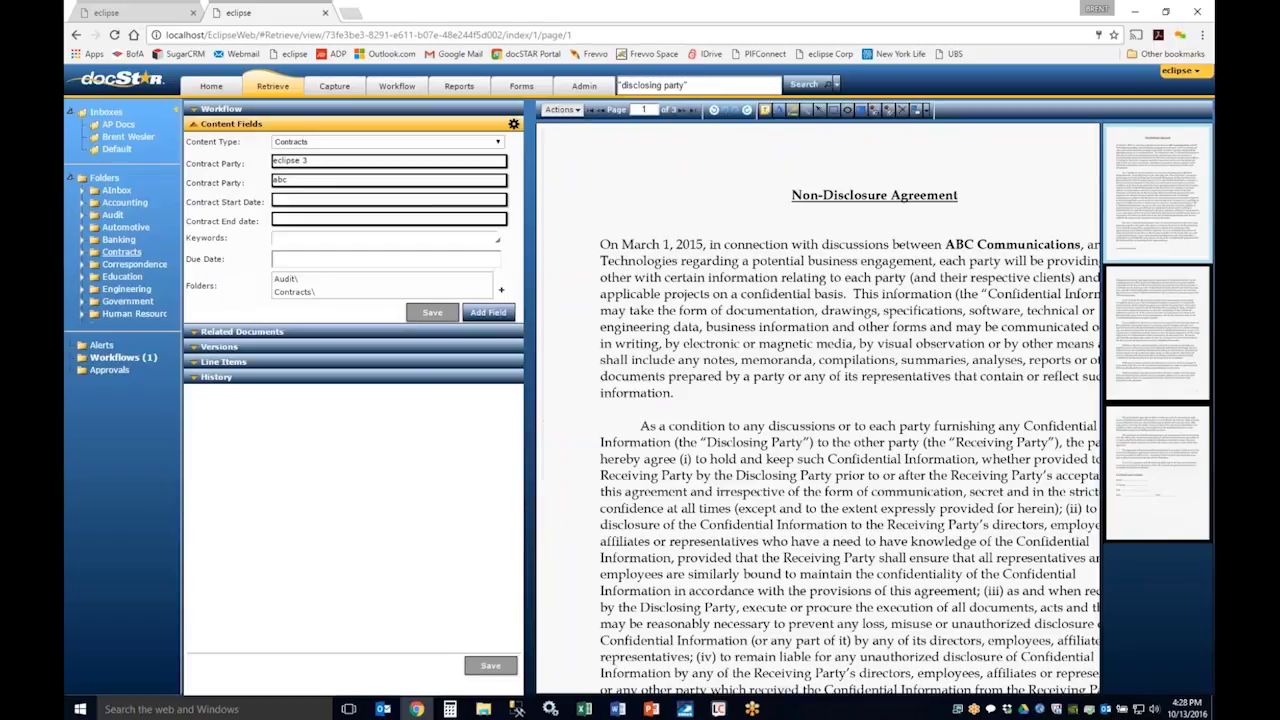
click(561, 109)
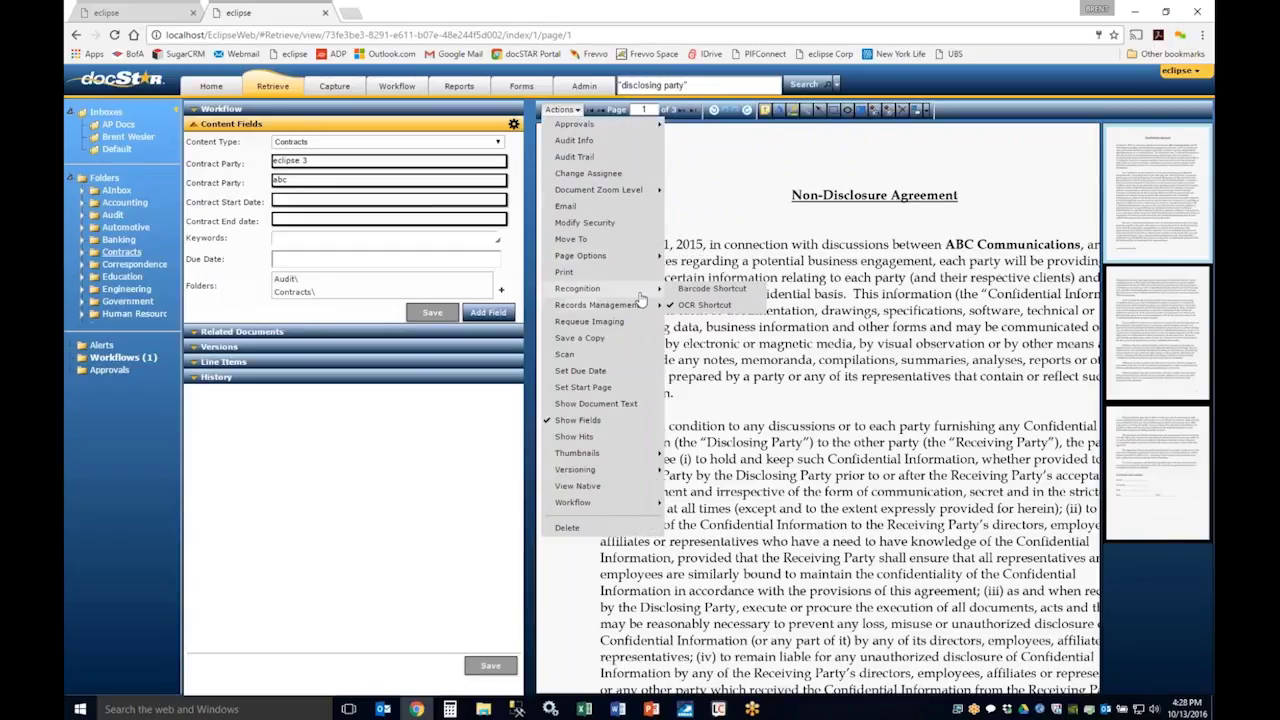
click(705, 305)
drag(783, 184, 961, 223)
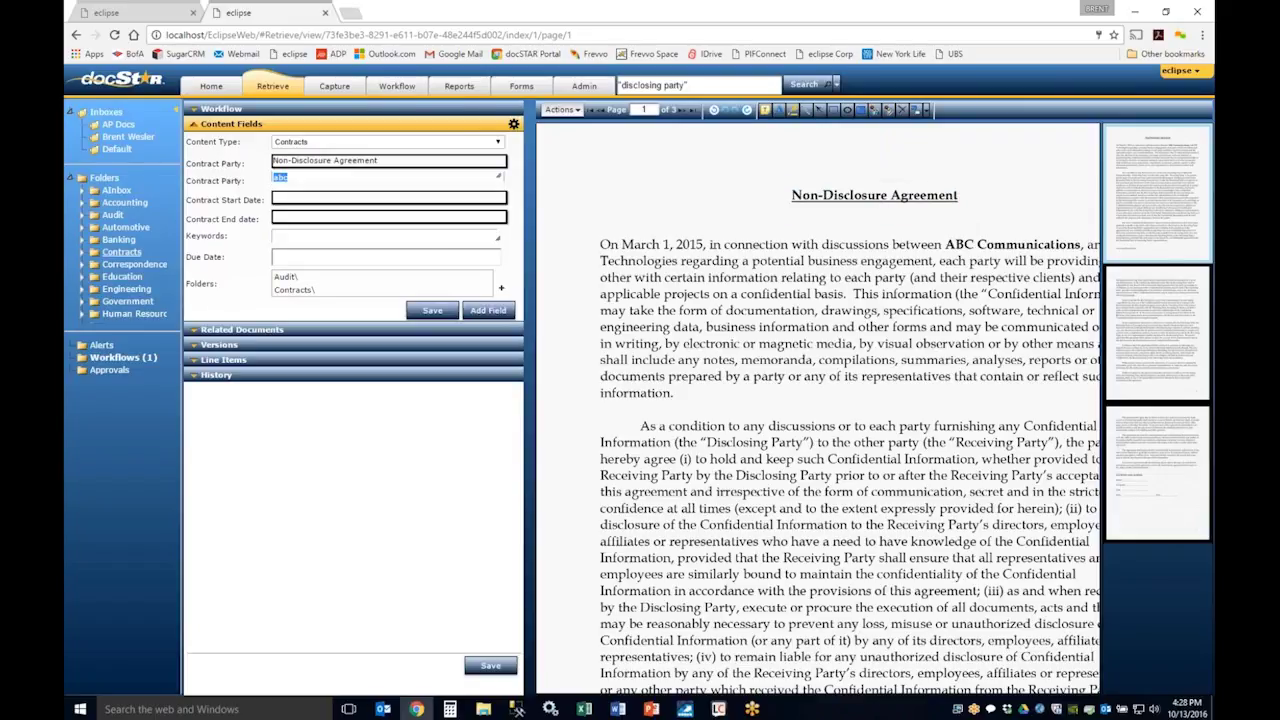
Set the first Contract Party field back to "eclipse 3".
click(383, 167)
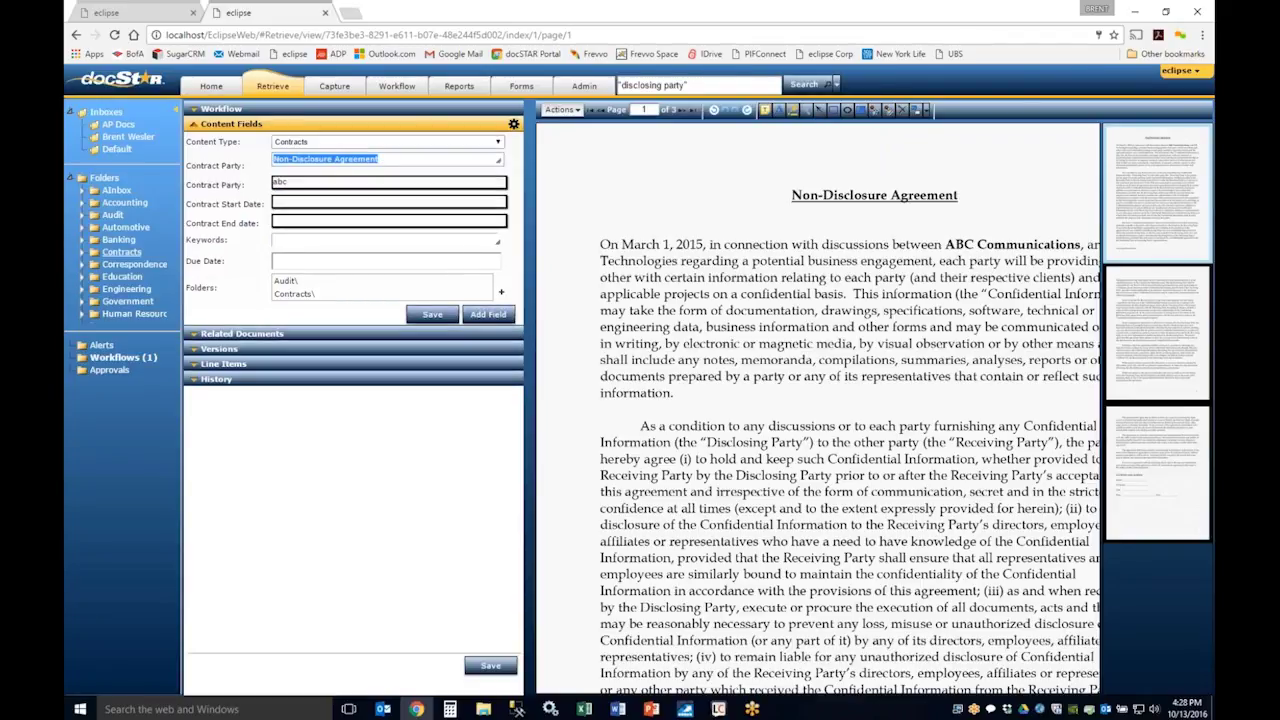
key(ctrl+a)
text(eclipse 3)
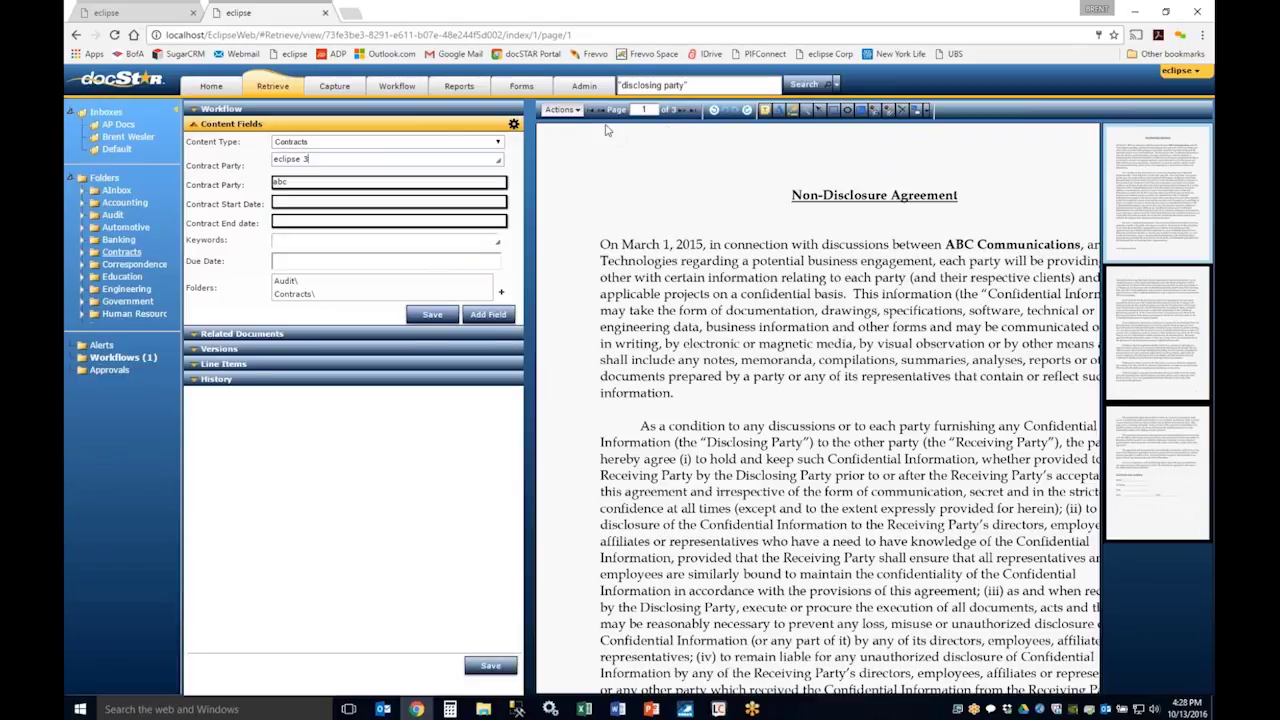
Open the records management freeze settings for the contract, check the list of existing freezes, and cancel.
click(562, 109)
mouse_move(628, 198)
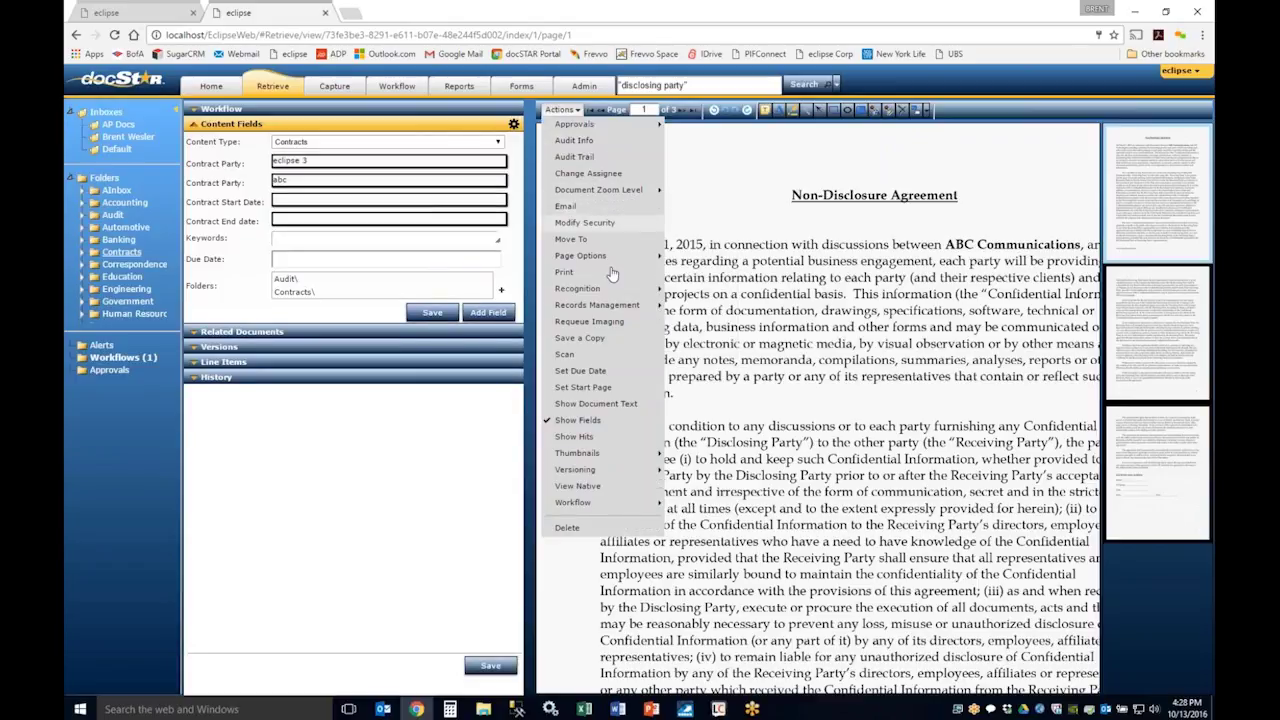
mouse_move(610, 313)
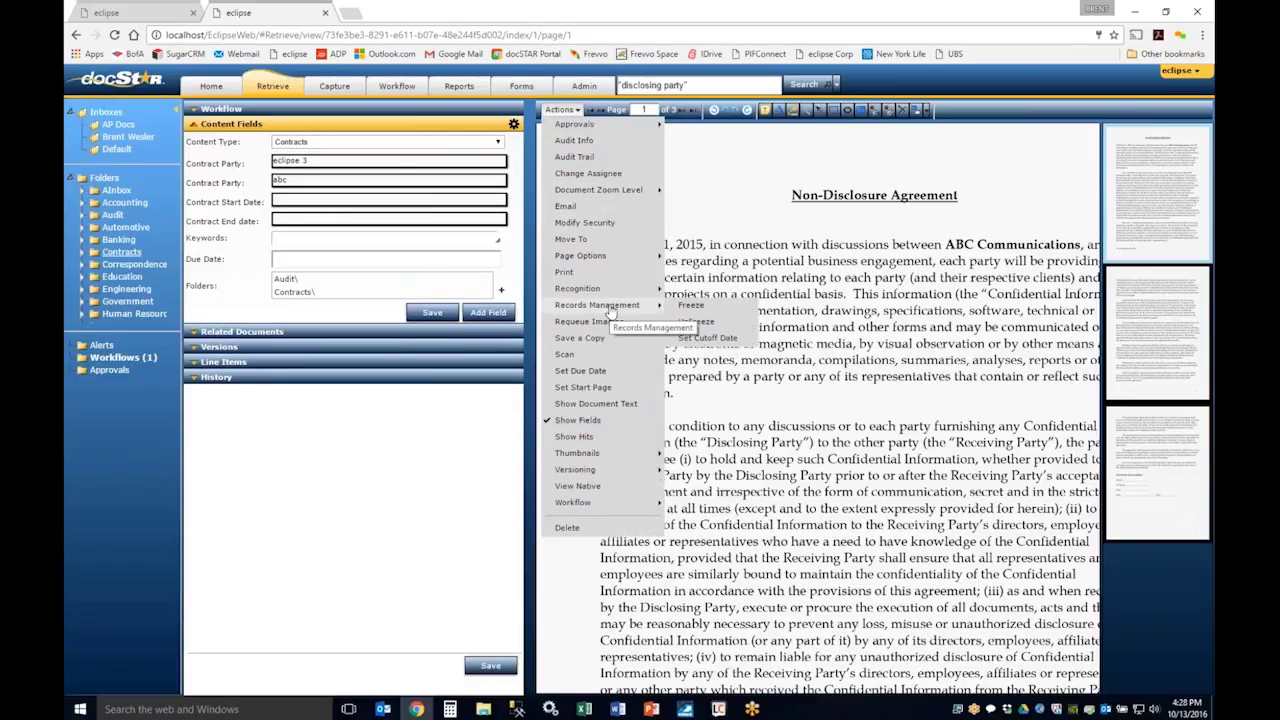
click(694, 311)
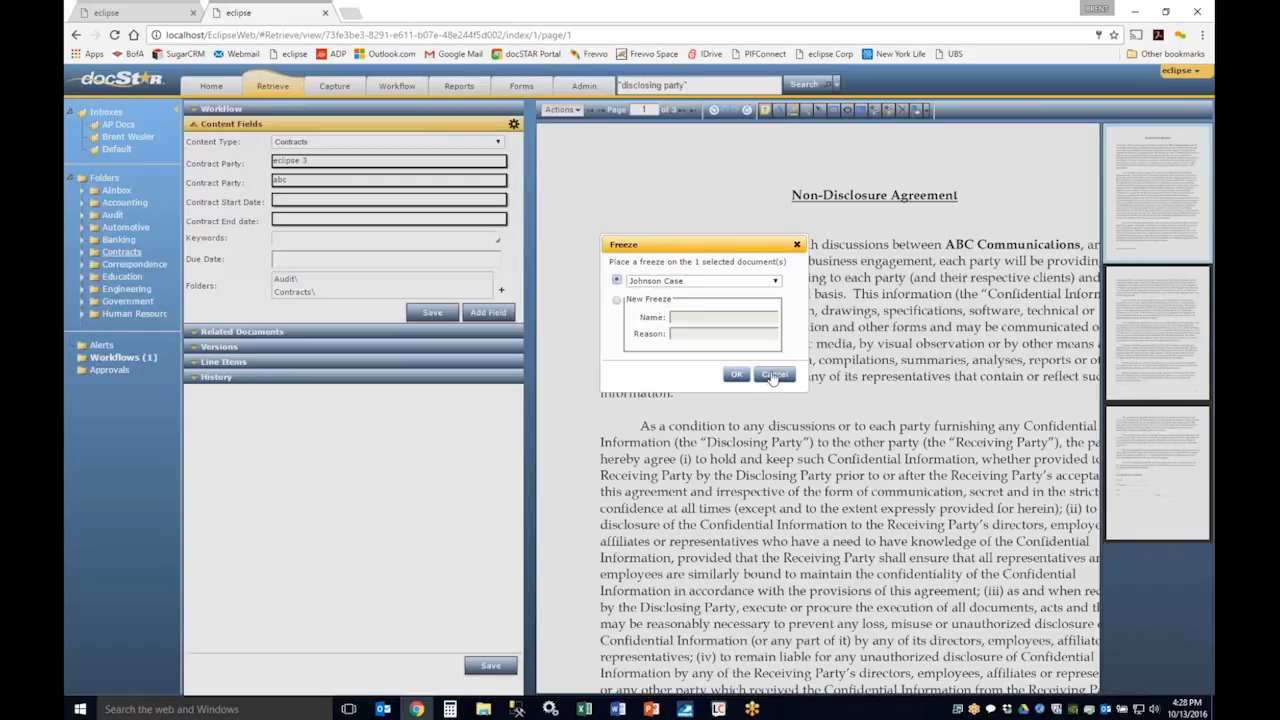
click(762, 281)
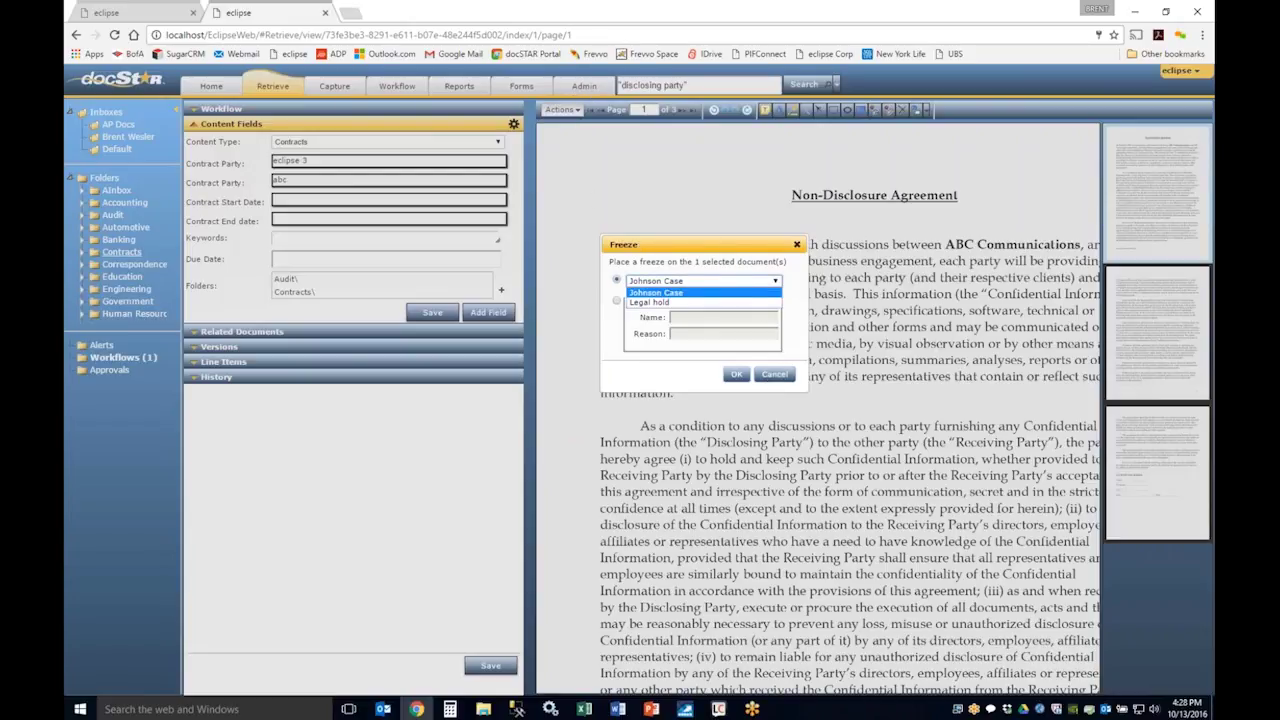
click(698, 278)
click(774, 374)
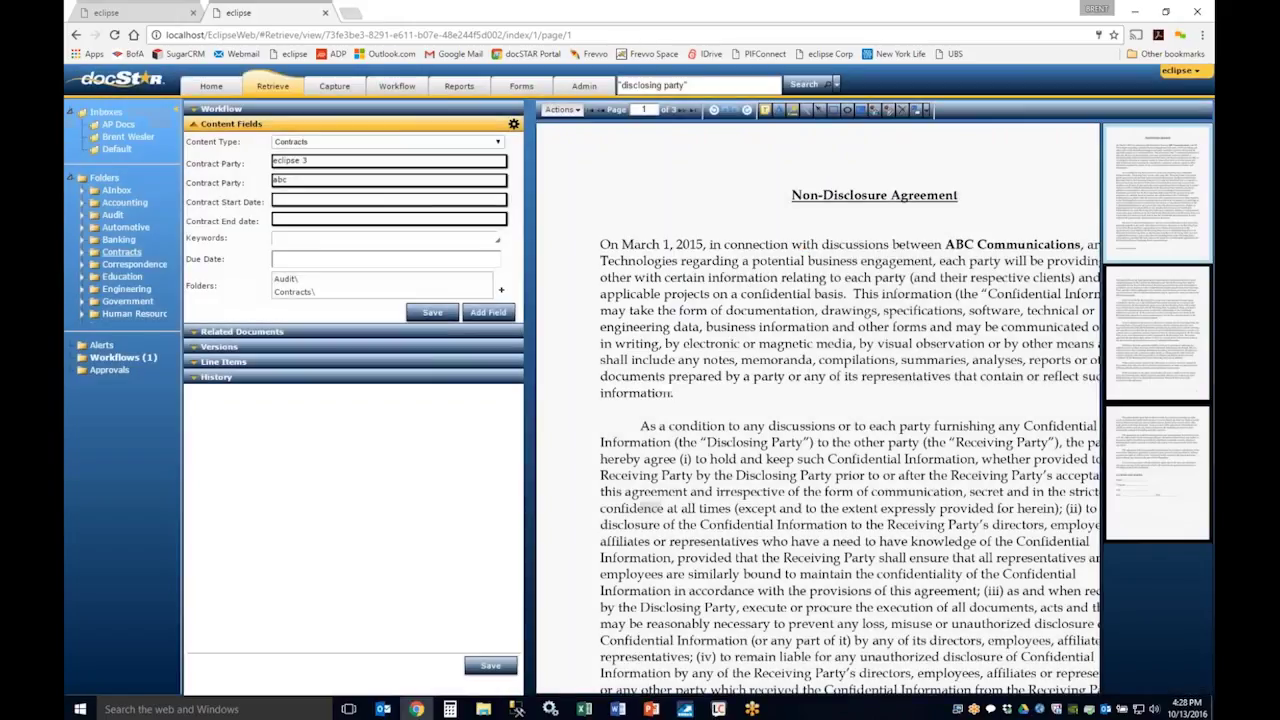
Save a copy of the contract in Native format without annotations or redactions, and dismiss the download notice.
click(563, 108)
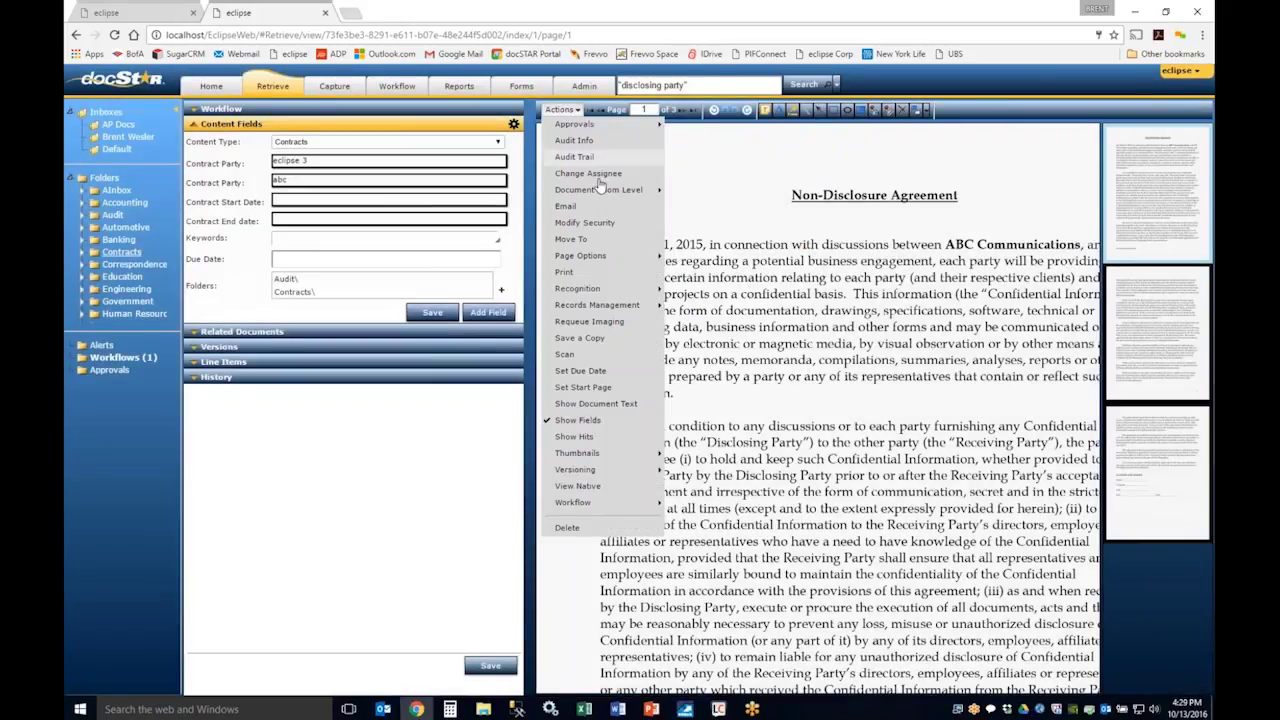
mouse_move(620, 312)
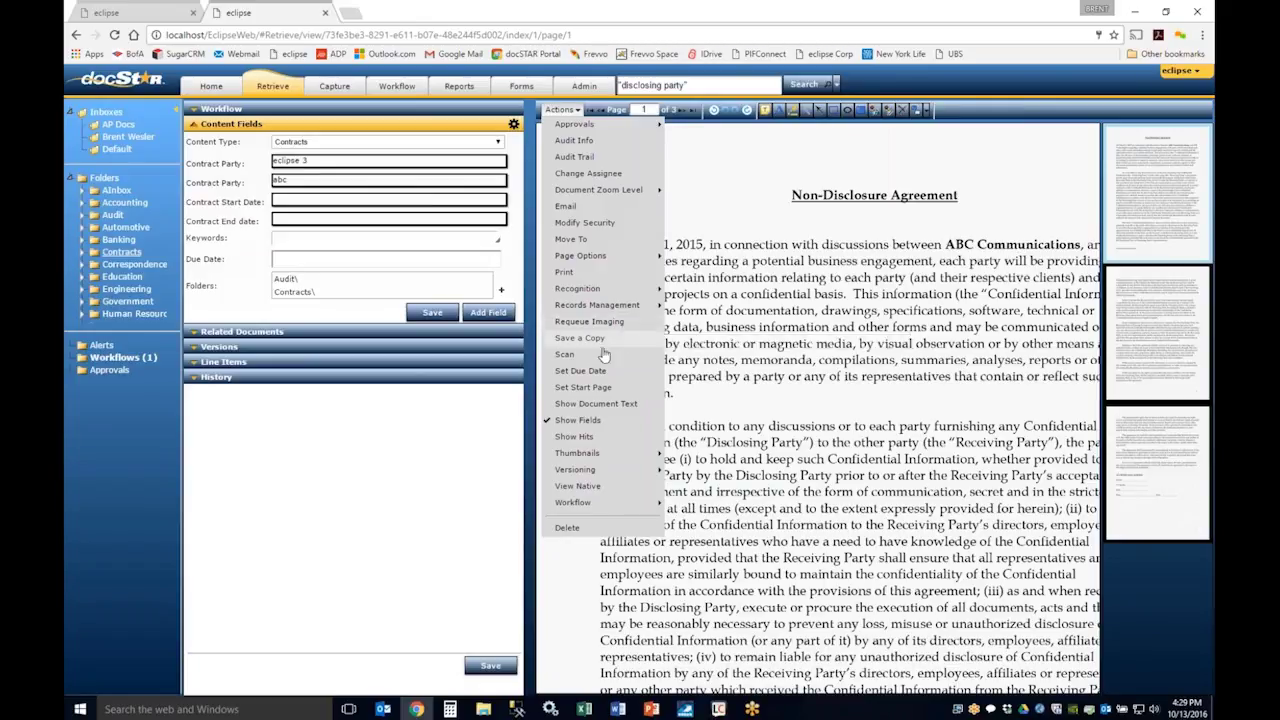
click(598, 340)
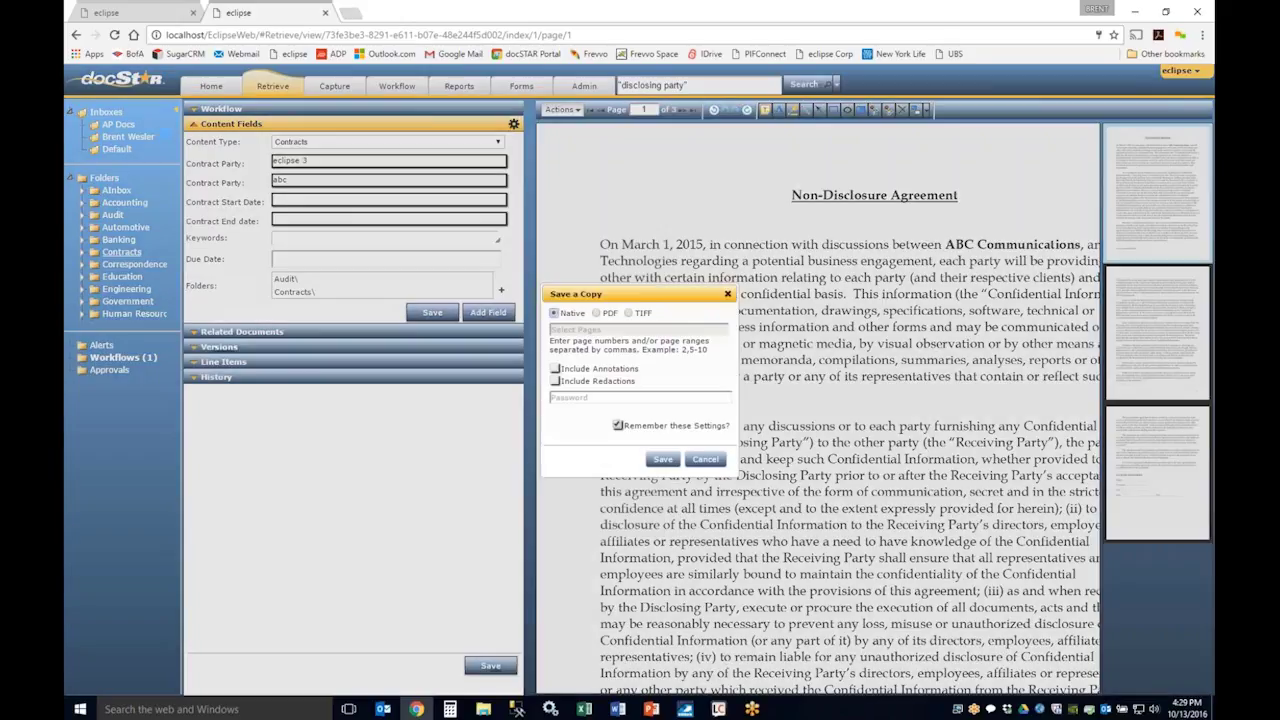
click(663, 459)
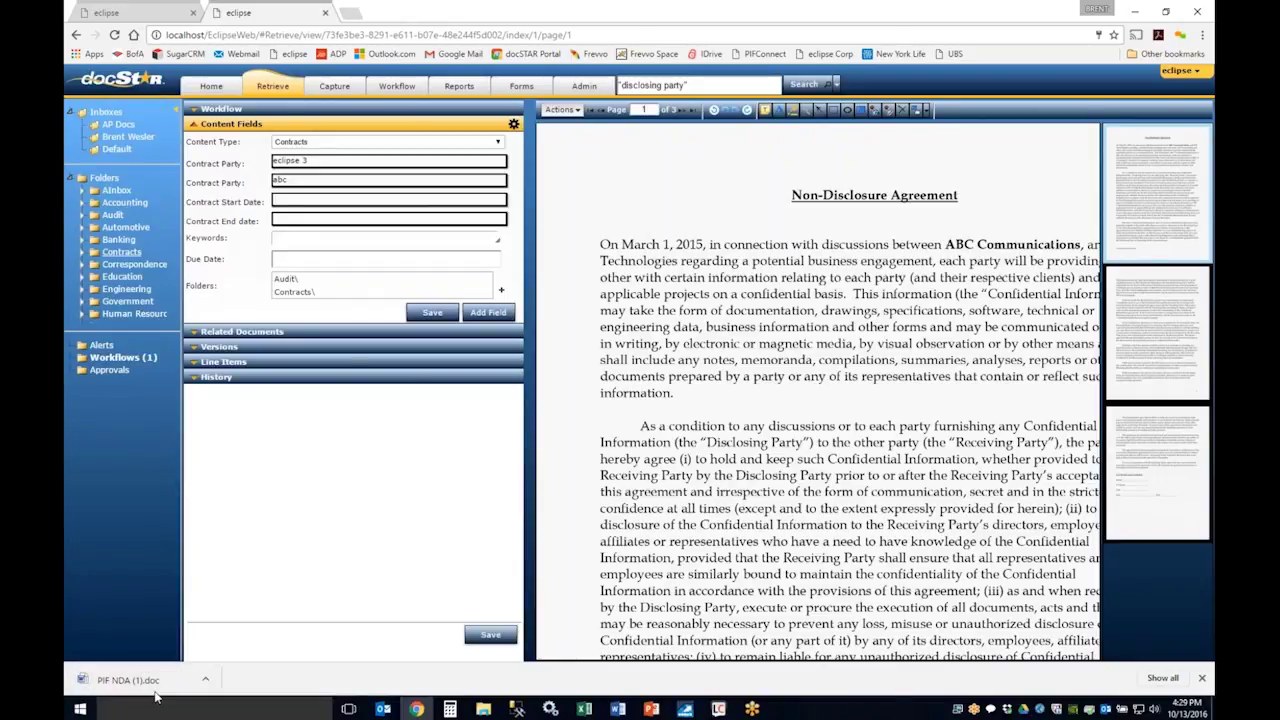
click(1203, 679)
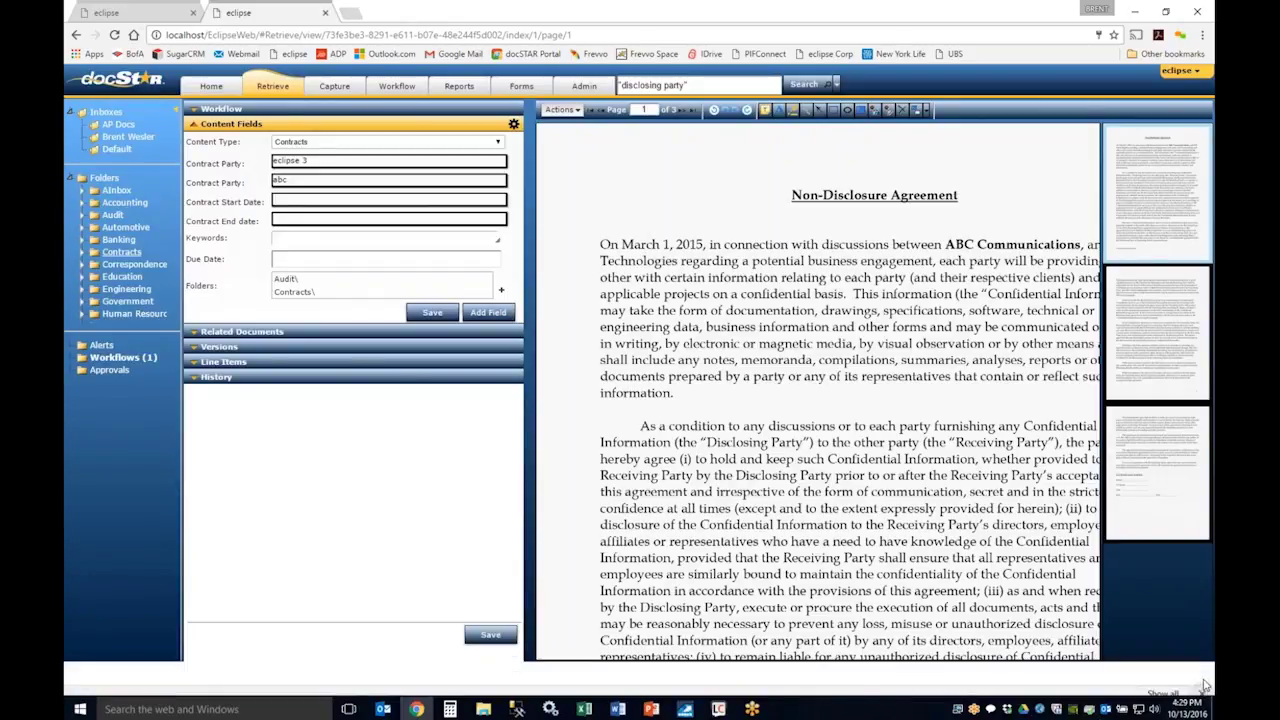
Open the scan settings for the contract, reposition the dialog, review the append and insert options, and close it.
click(562, 110)
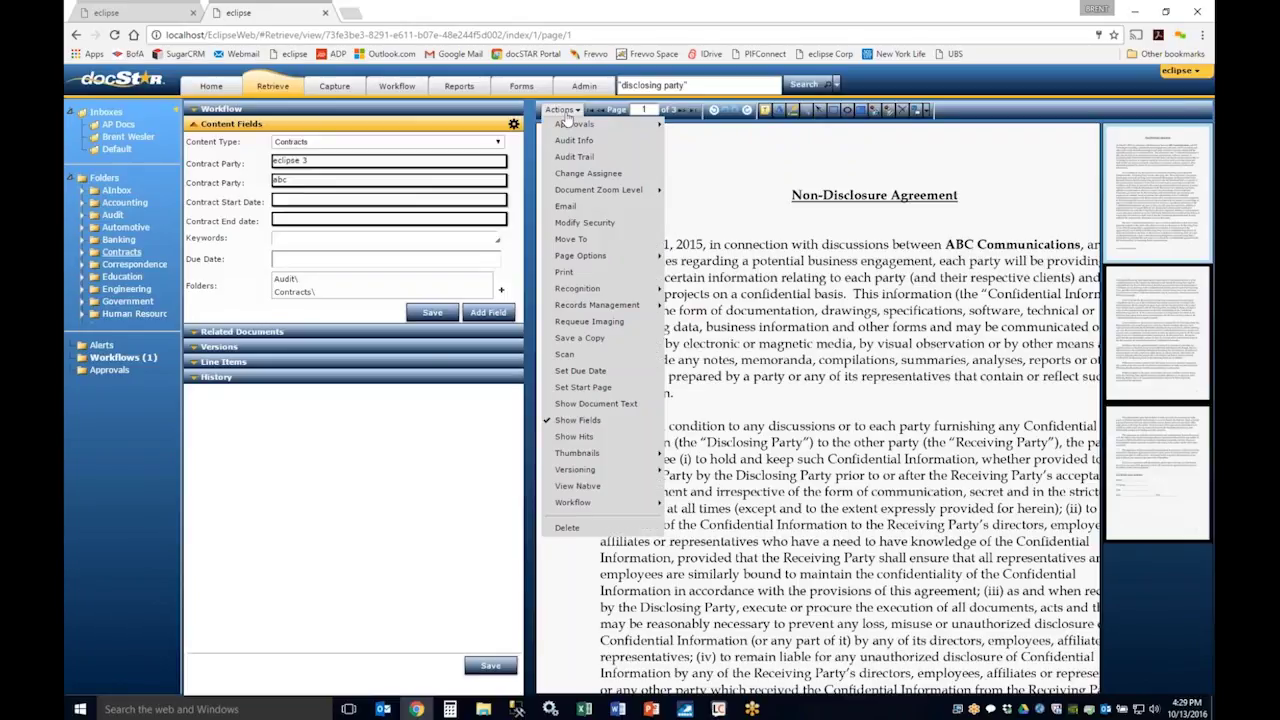
click(601, 355)
drag(598, 280, 800, 243)
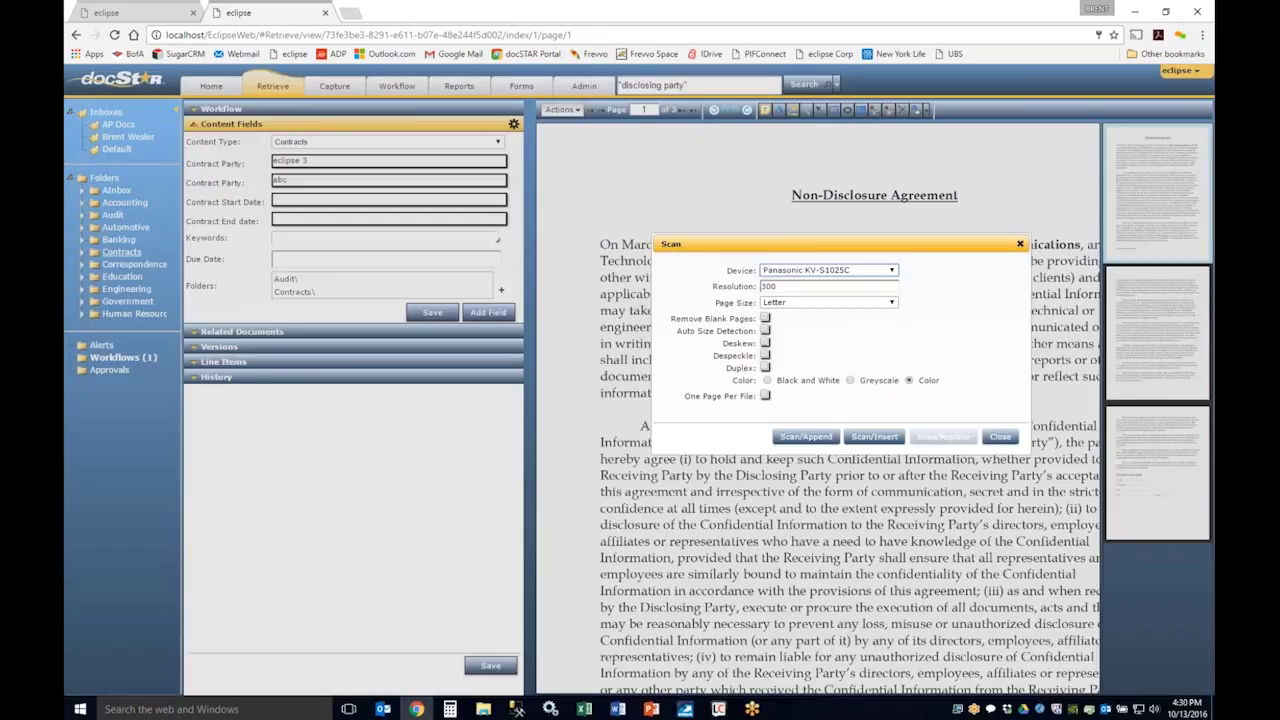
click(998, 438)
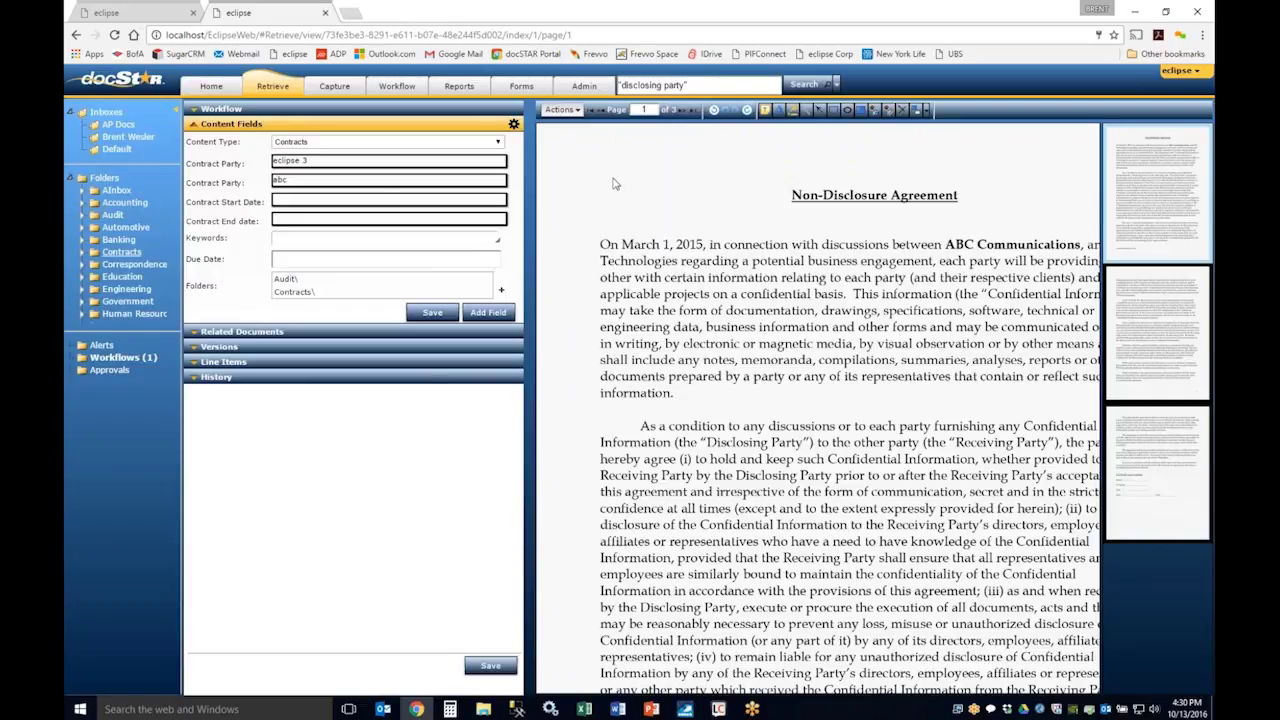
Open the contract's due date setting with its calendar, and close it without choosing a date.
click(561, 109)
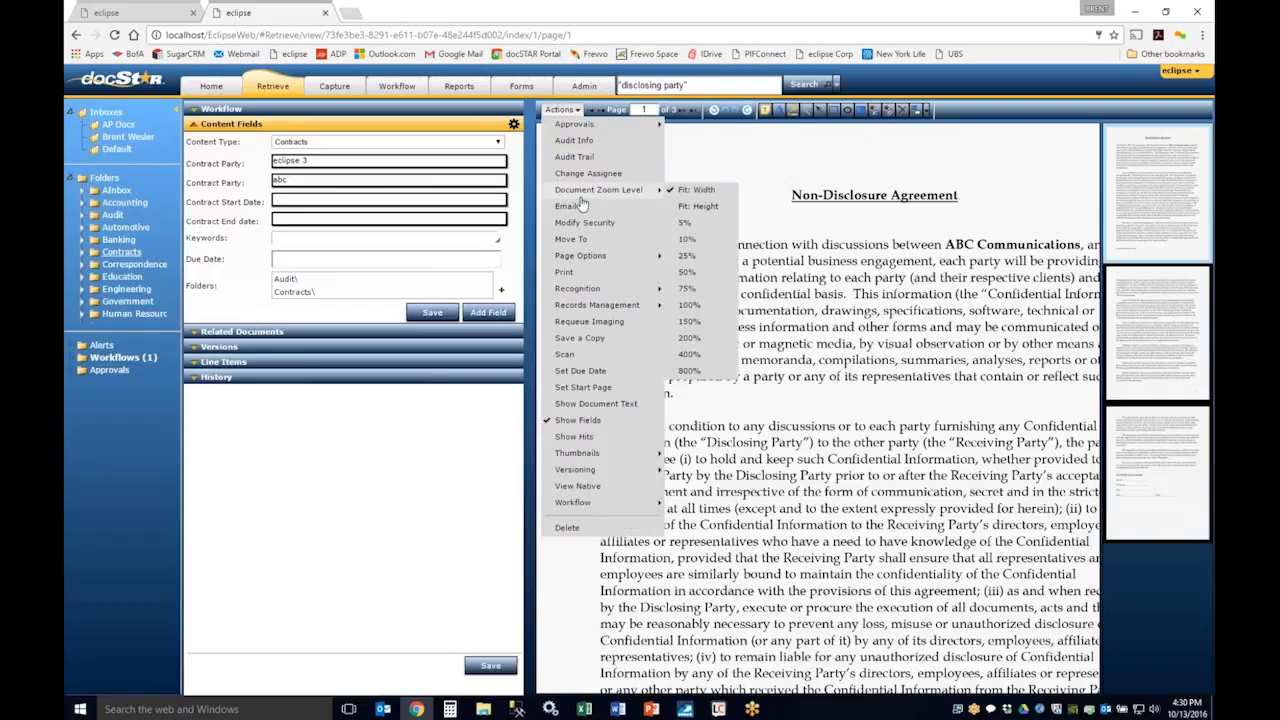
click(590, 371)
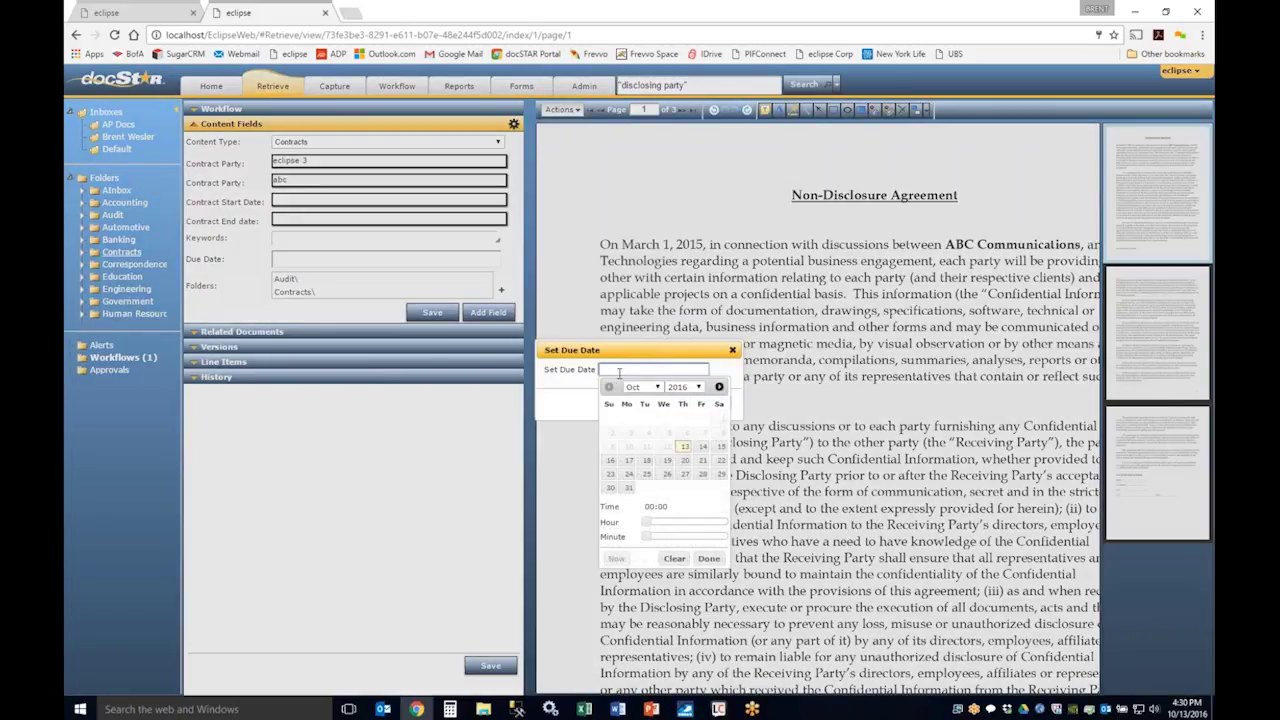
click(732, 351)
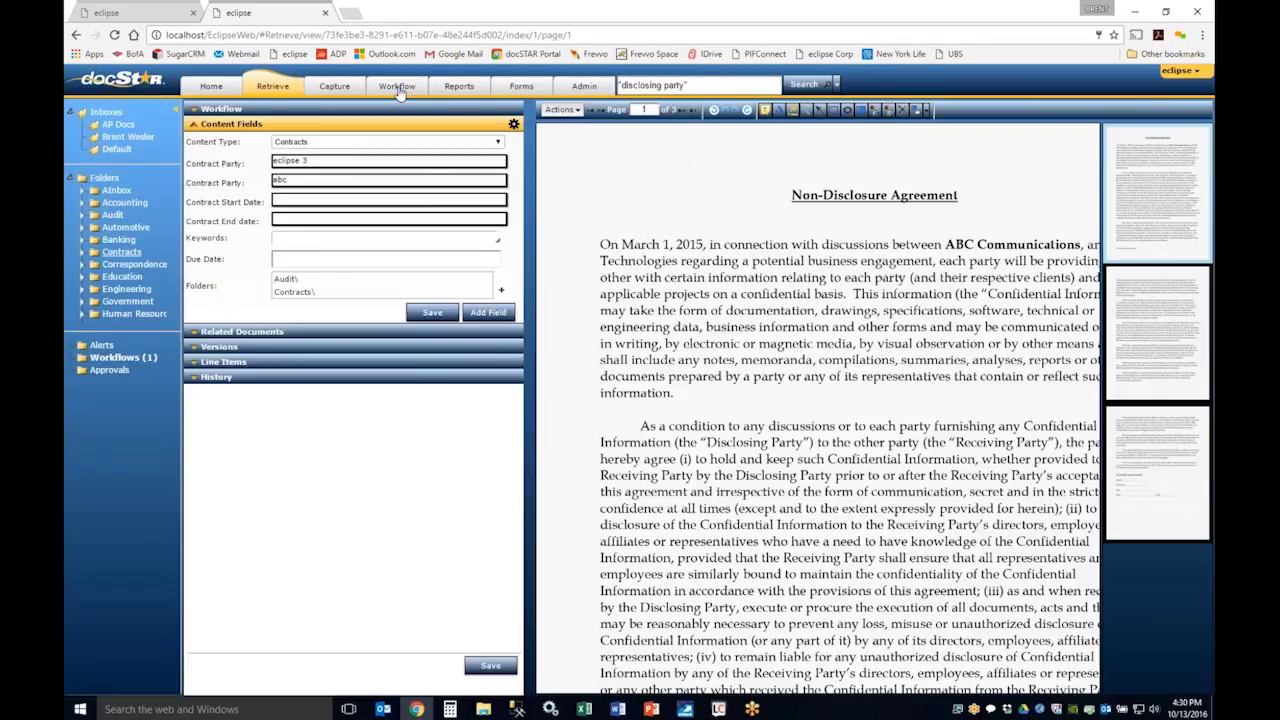
Show the contract's extracted document text beneath the page image.
click(563, 112)
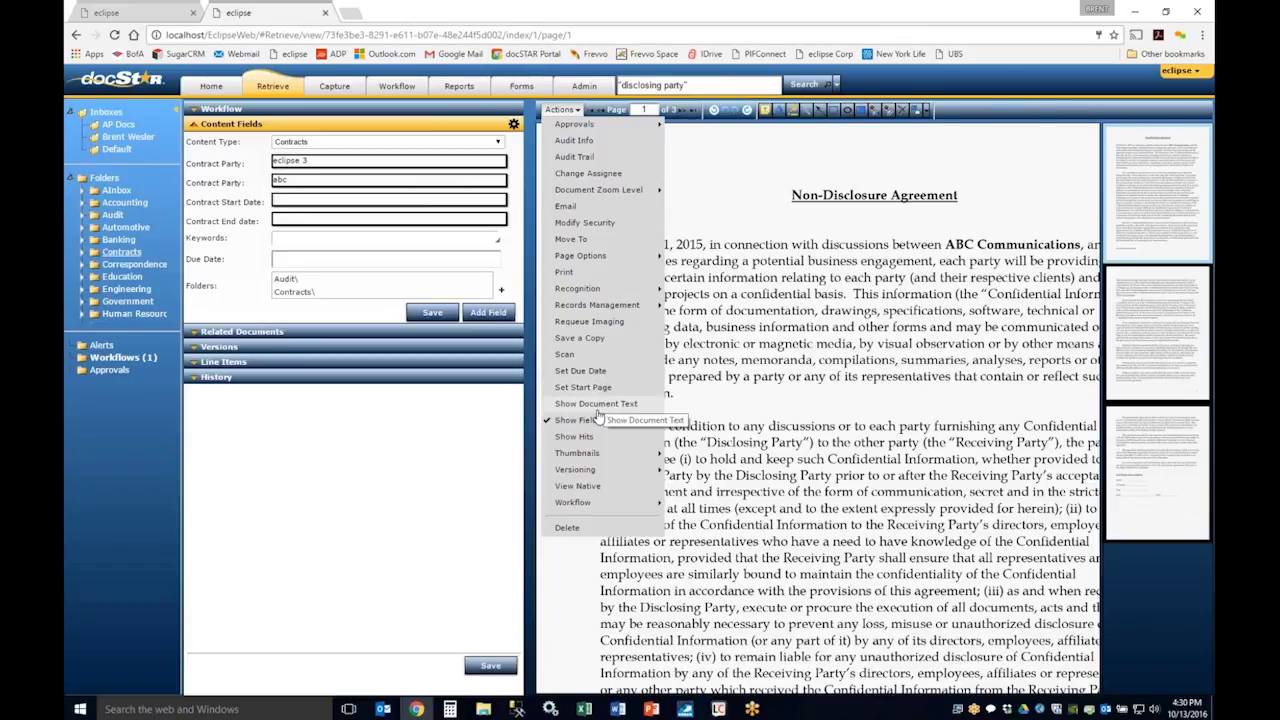
click(598, 410)
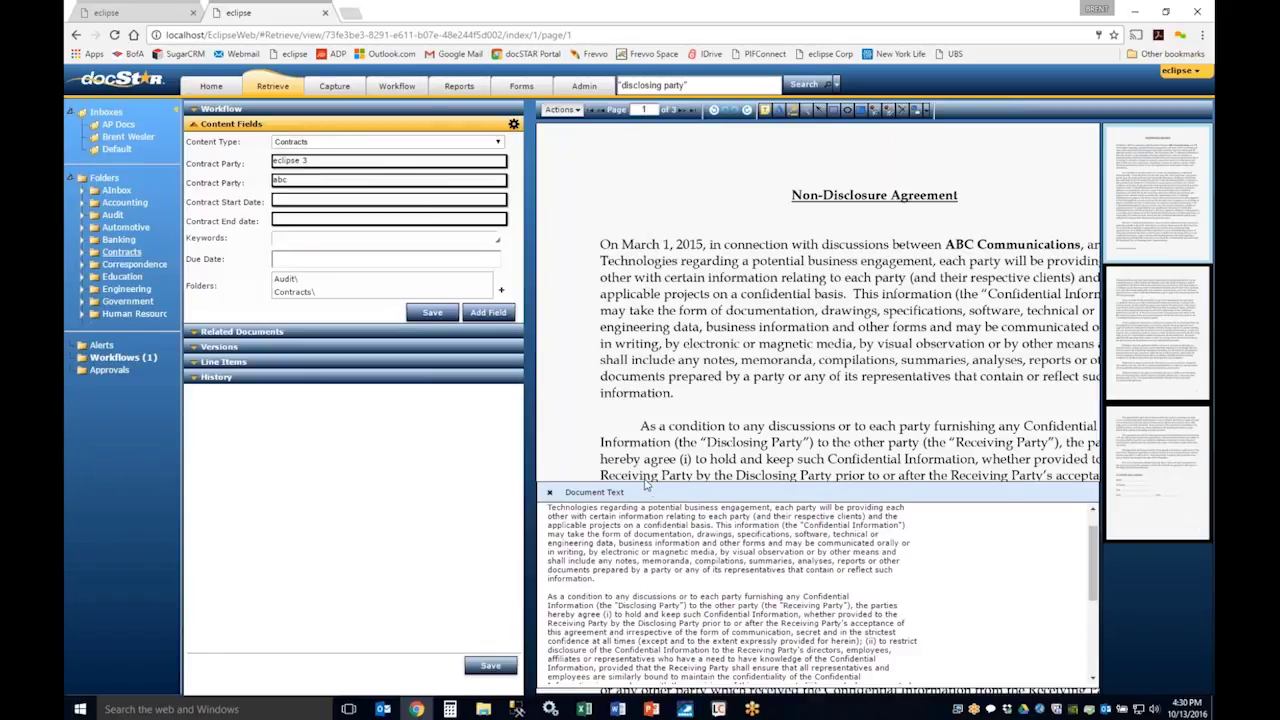
click(563, 110)
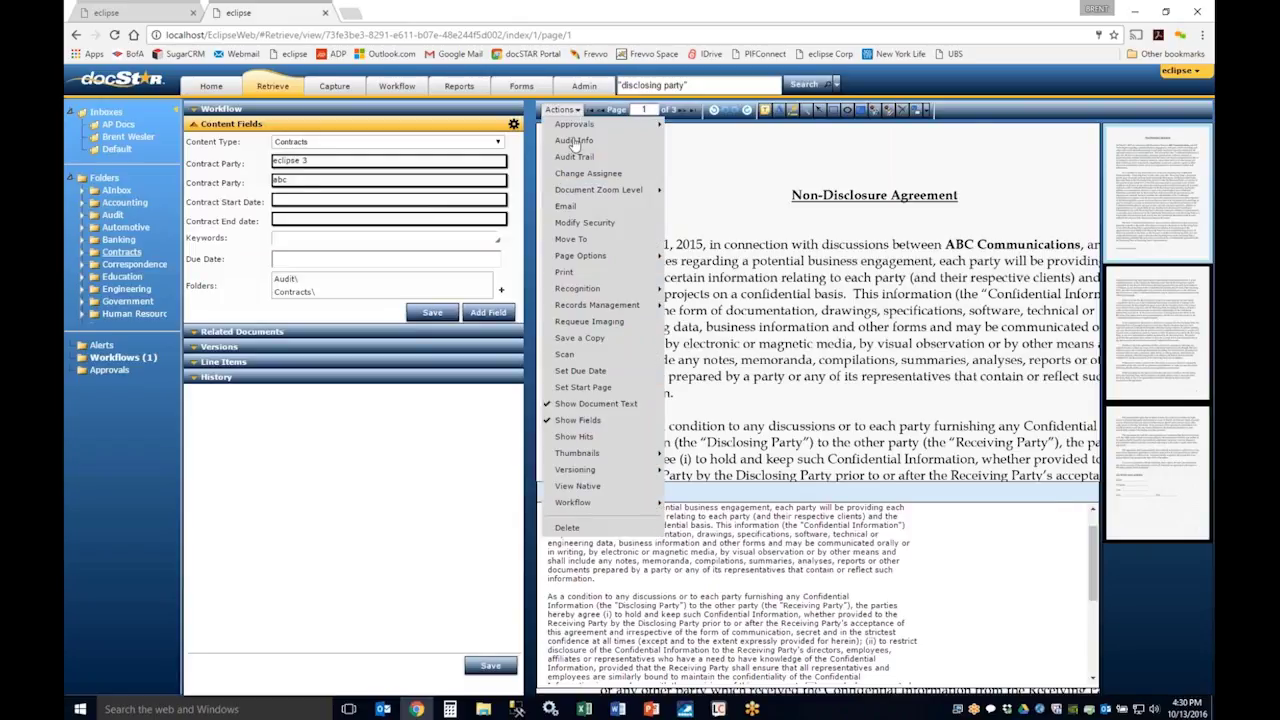
Show the search hits for "disclosing party" in the contract and its document text.
click(577, 437)
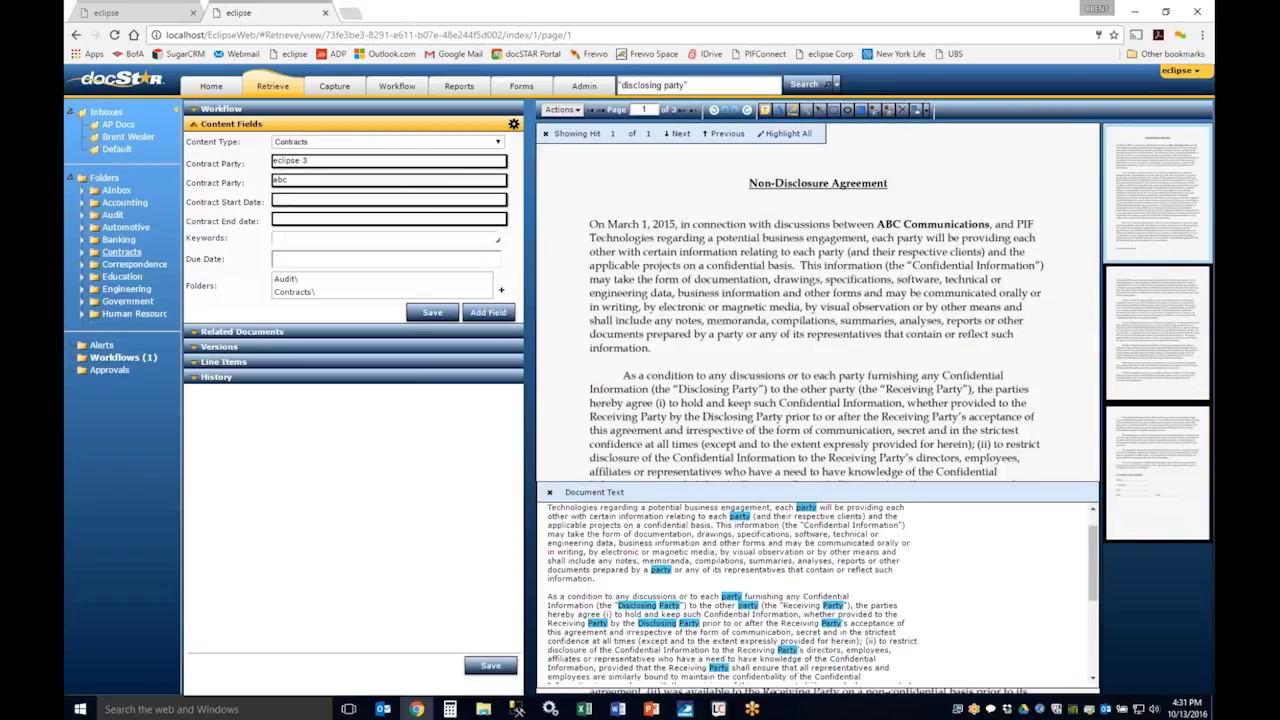
click(670, 140)
click(561, 109)
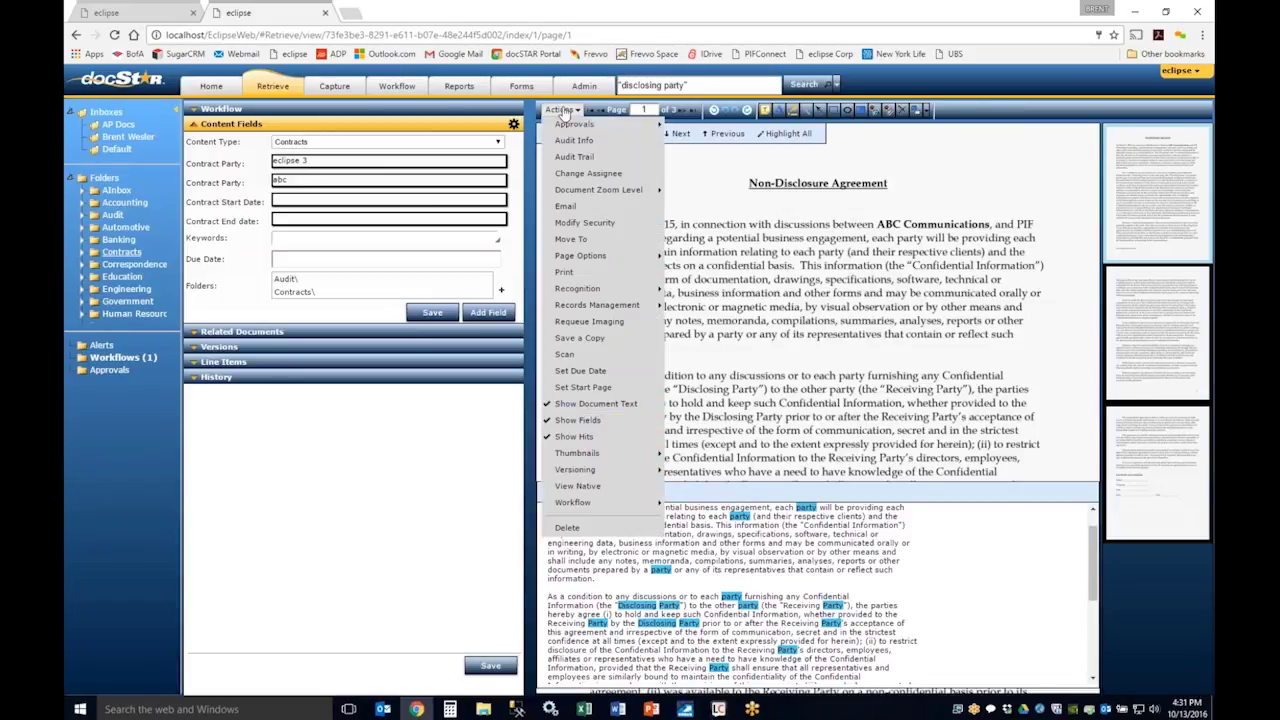
click(692, 143)
Switch the contract to native view, download its original Word file, and dismiss the download notice.
click(561, 110)
mouse_move(614, 462)
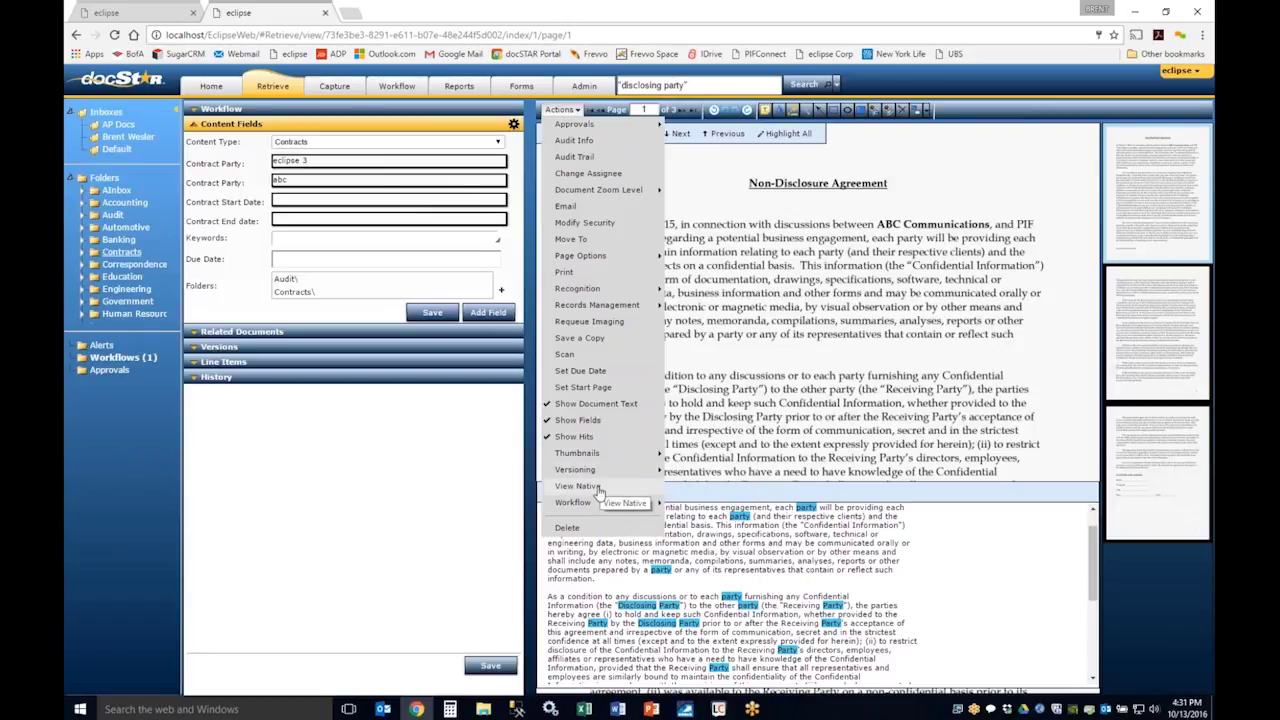
click(580, 486)
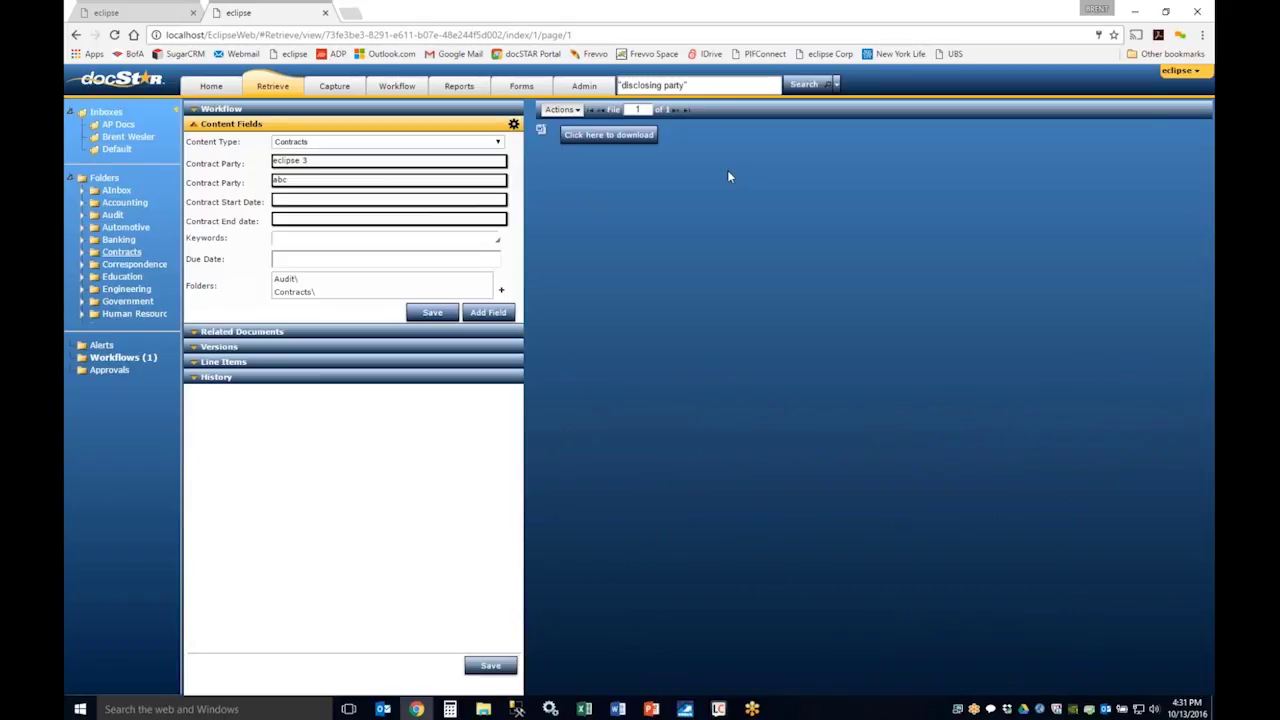
click(620, 140)
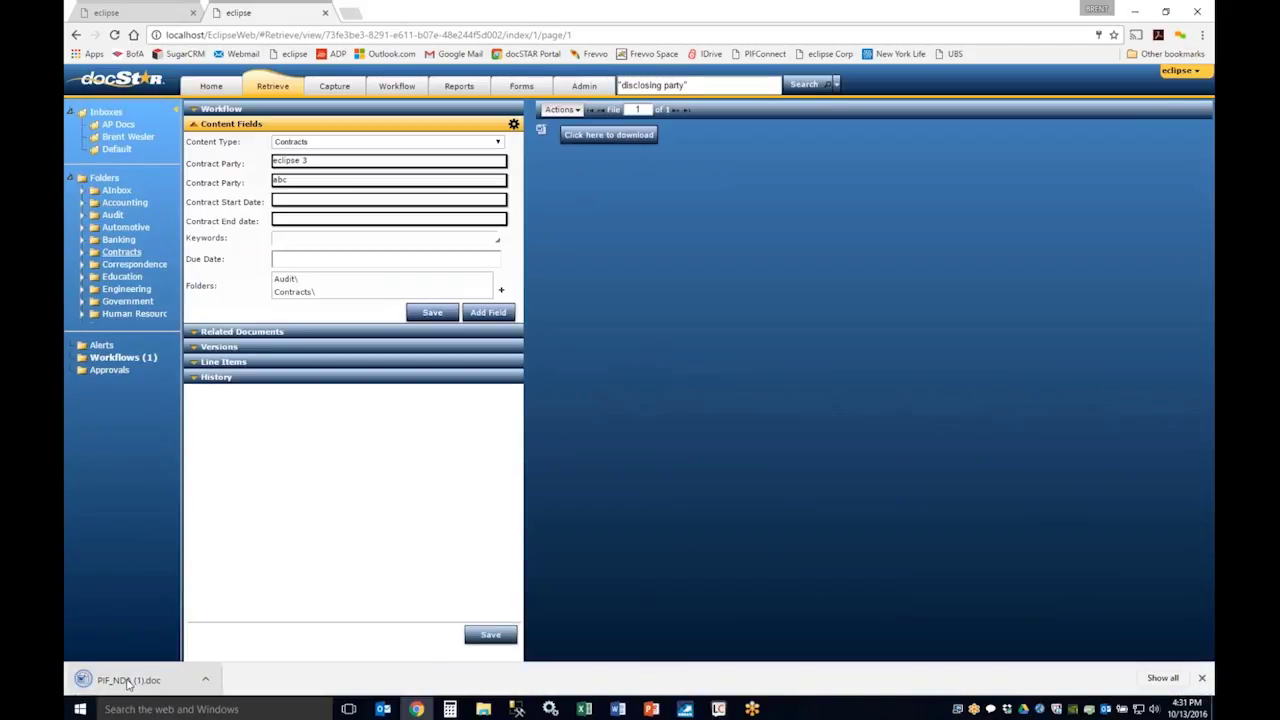
click(1202, 679)
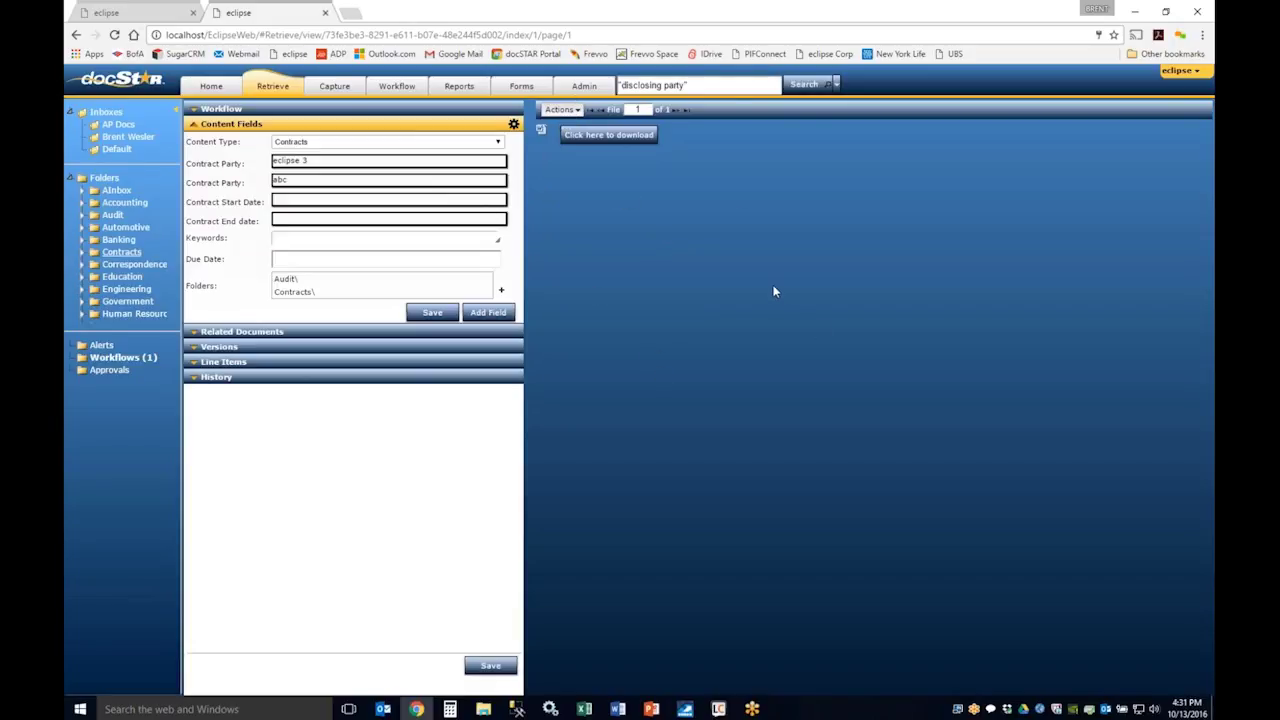
Turn off native view to return to the page images, and review the remaining document actions.
click(562, 111)
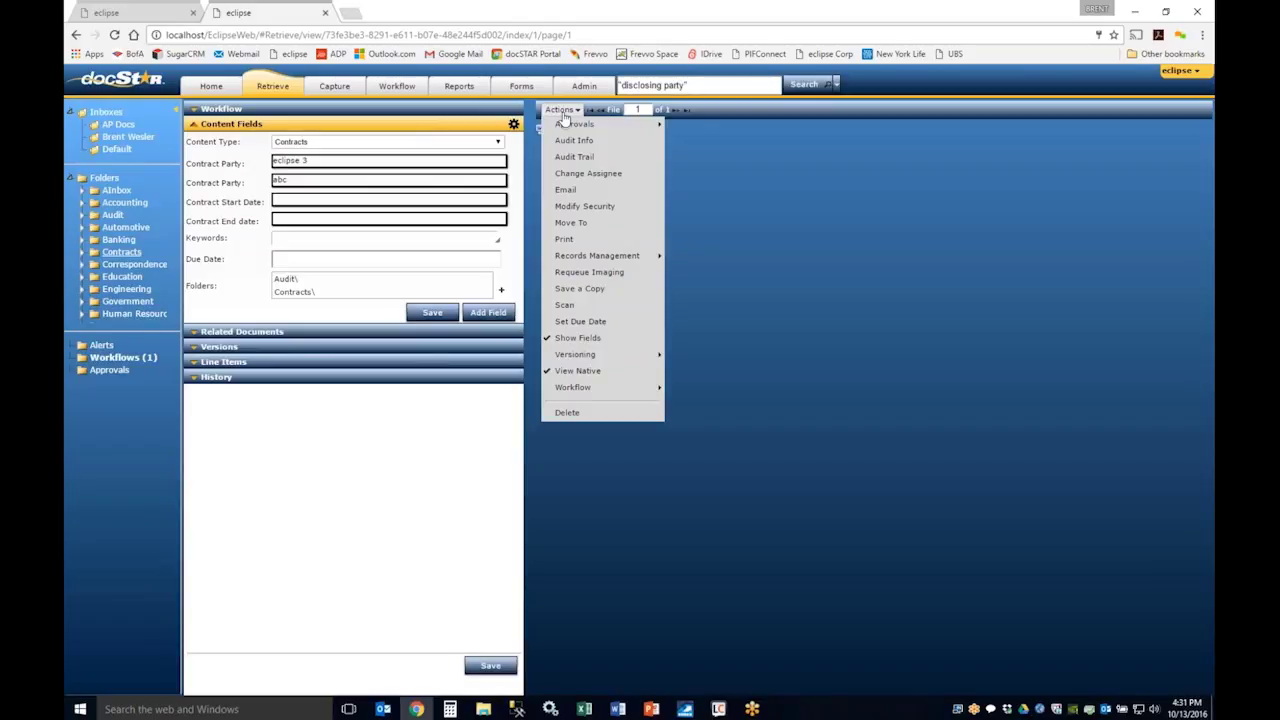
click(556, 372)
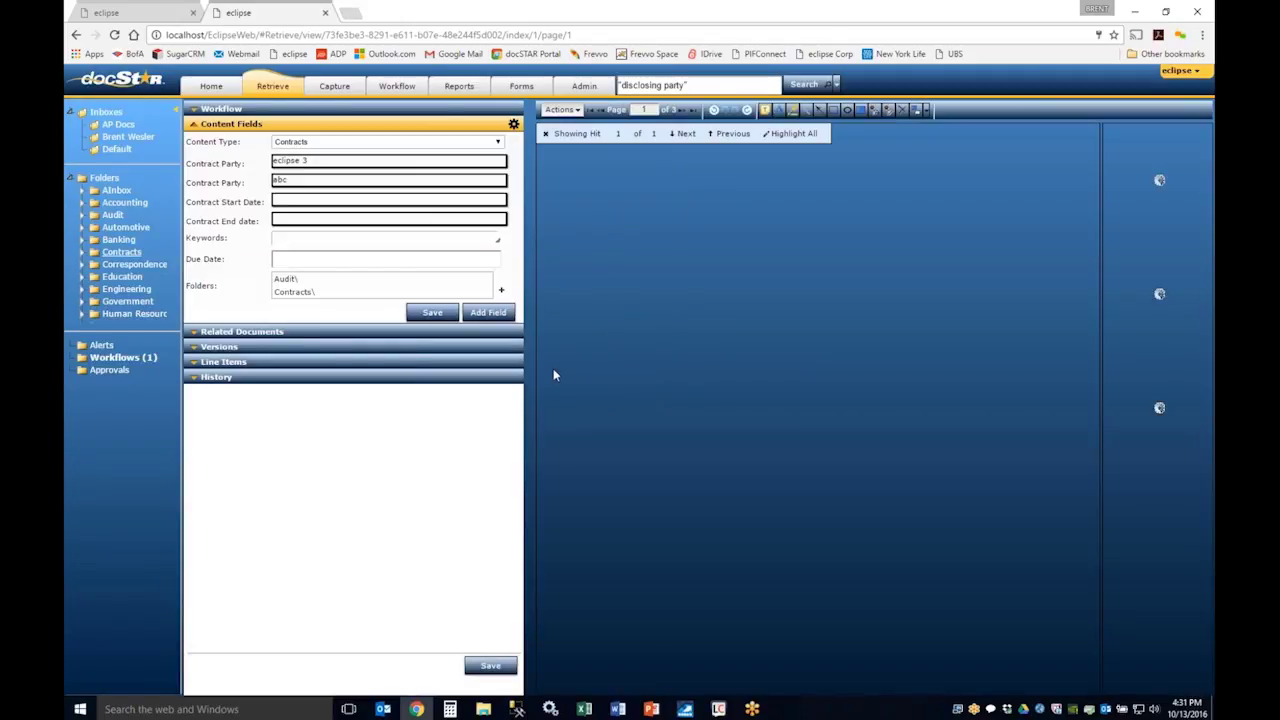
click(561, 109)
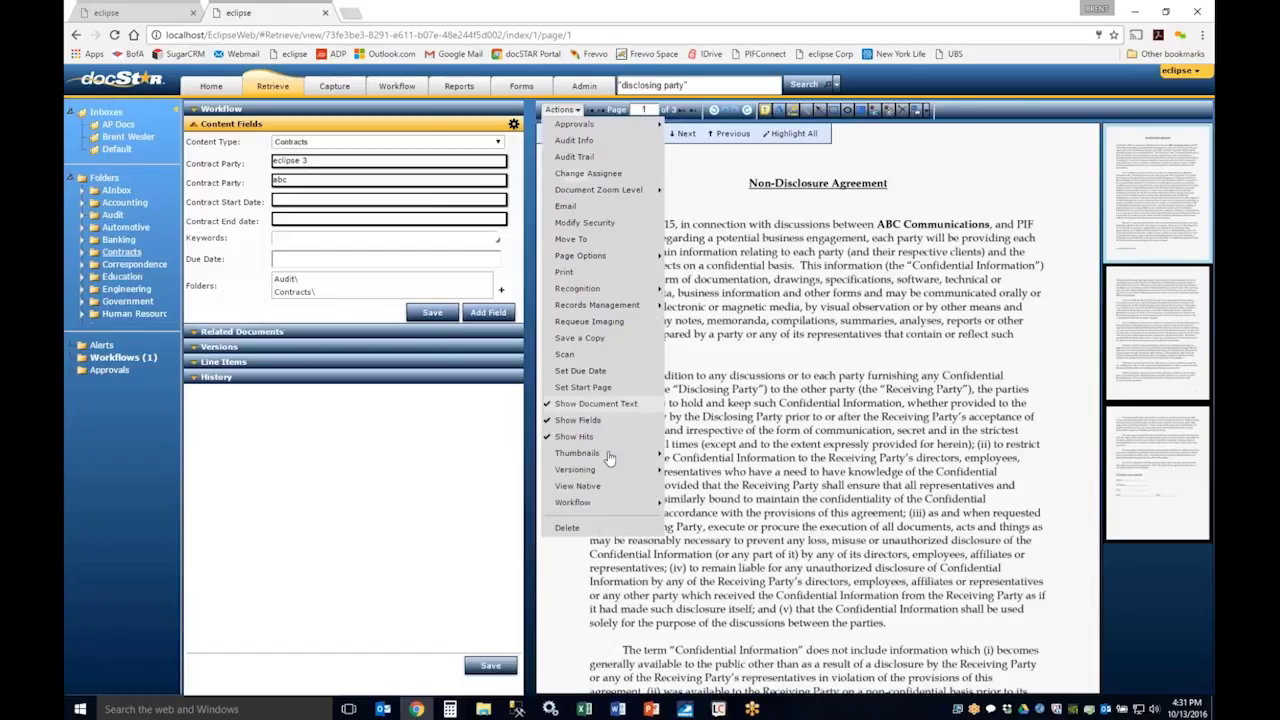
mouse_move(636, 508)
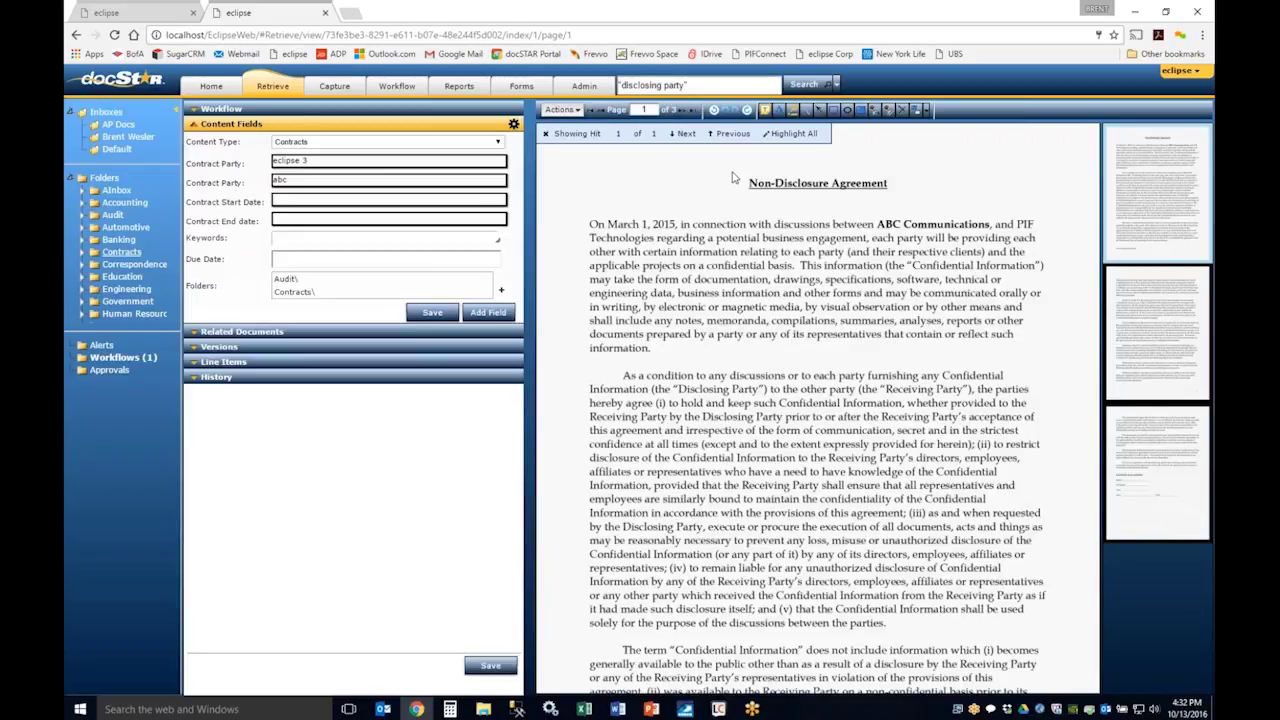
Place a sticky note reading "please review" over the first paragraph of the Non-Disclosure Agreement.
click(765, 113)
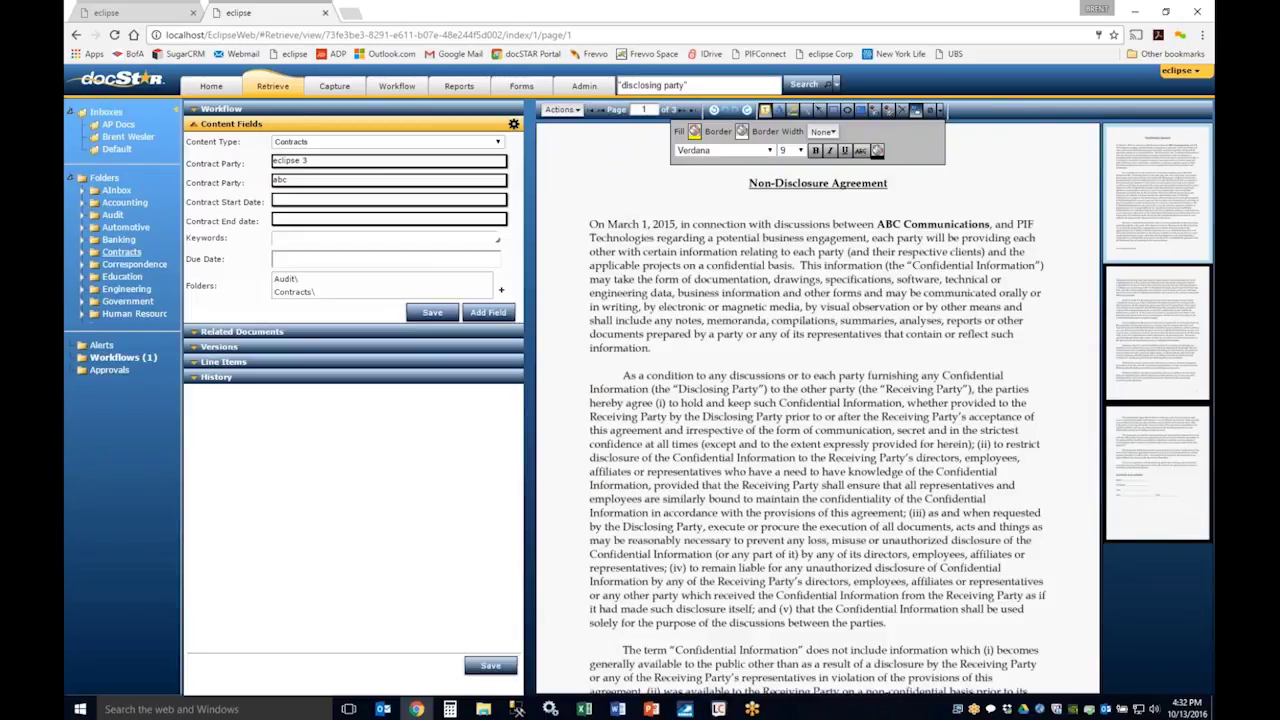
drag(703, 228, 455, 336)
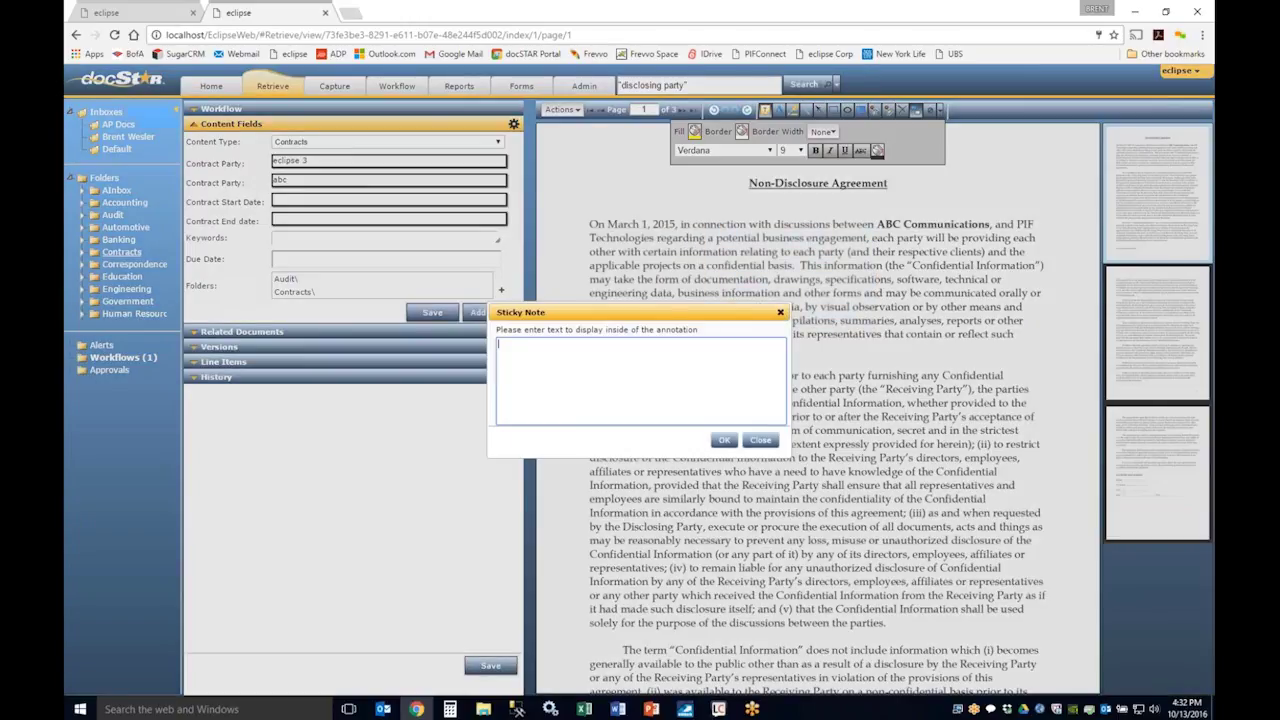
text(please review)
click(724, 440)
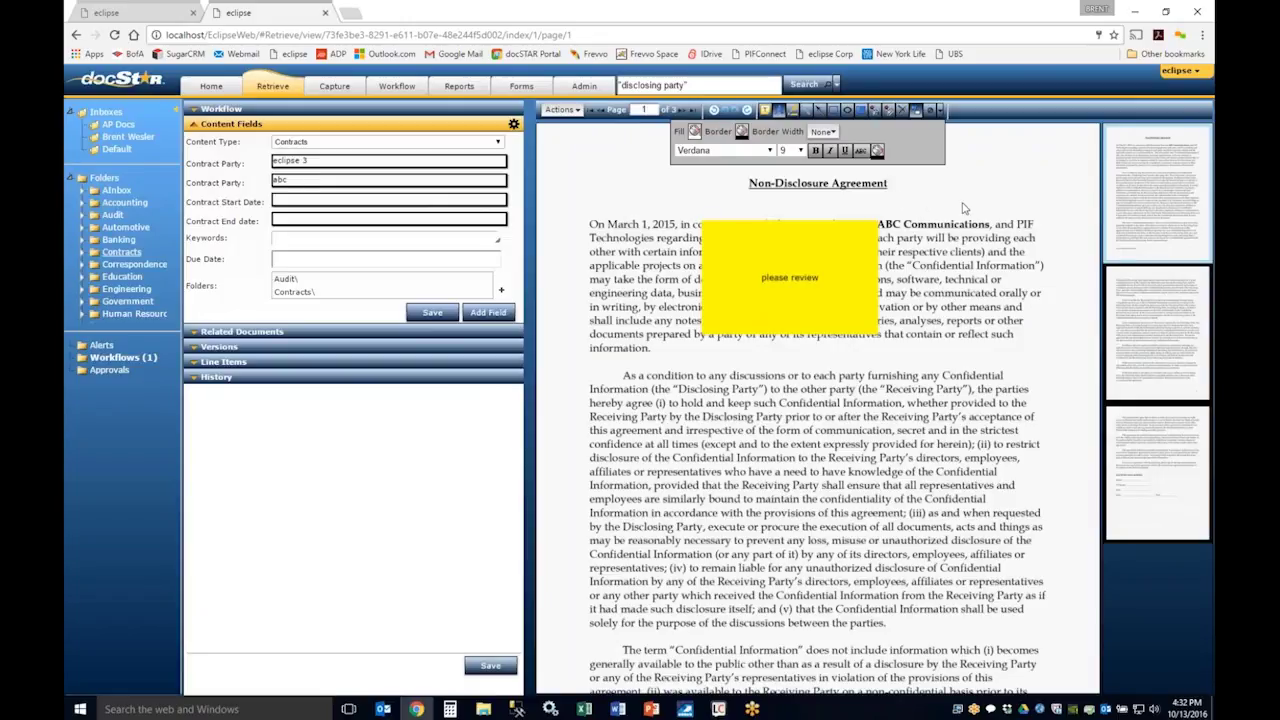
Change the sticky note's fill to green 56ffaa, reduce its height, and move it beside the agreement title.
click(830, 240)
click(694, 132)
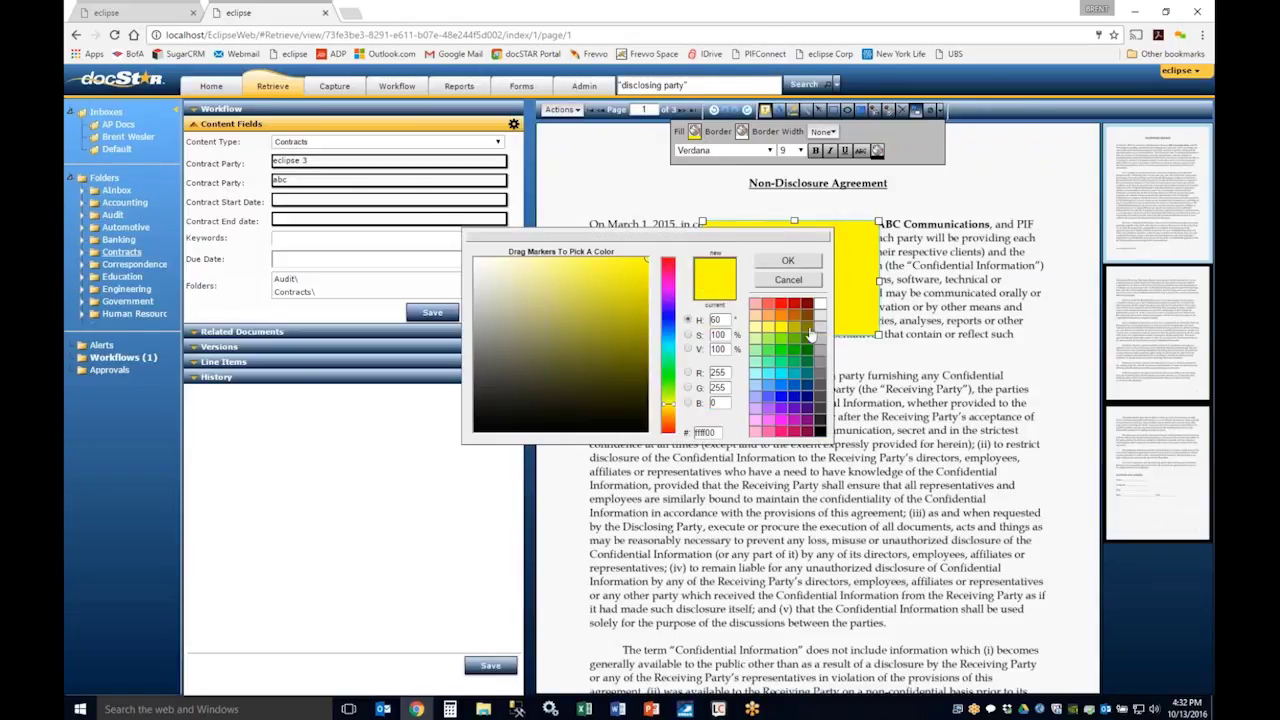
click(777, 368)
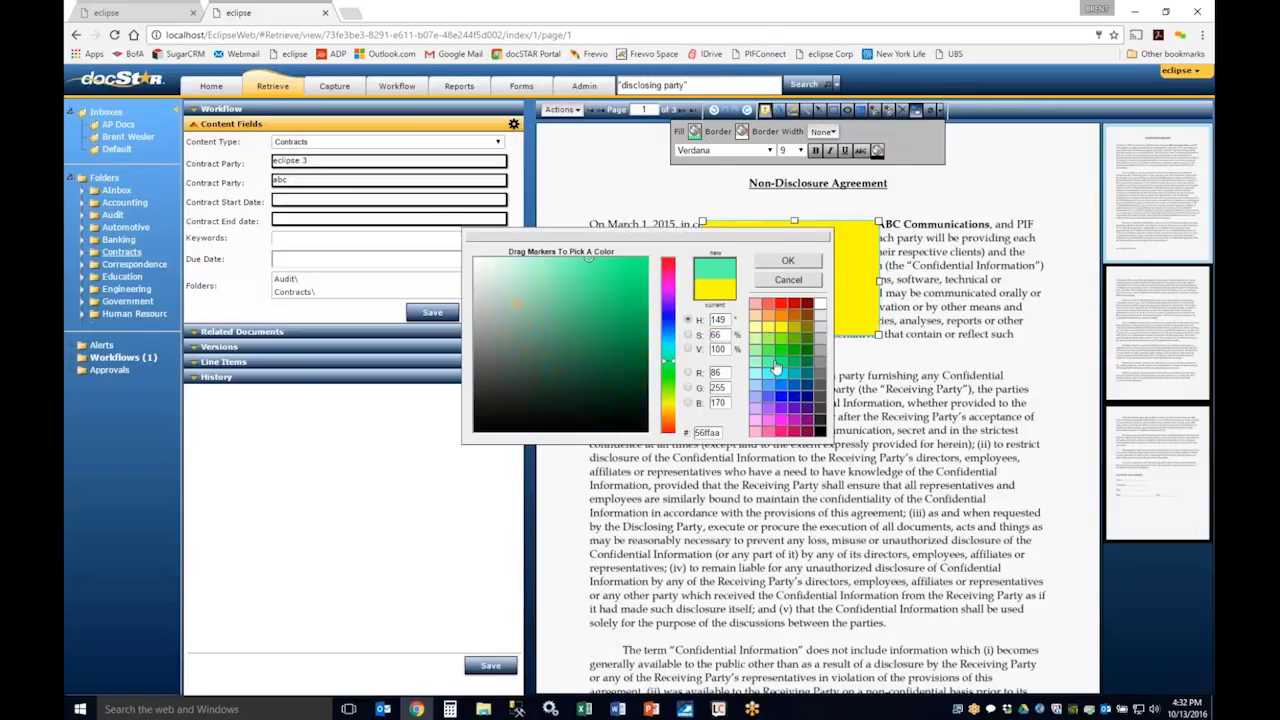
click(788, 260)
drag(794, 335, 719, 228)
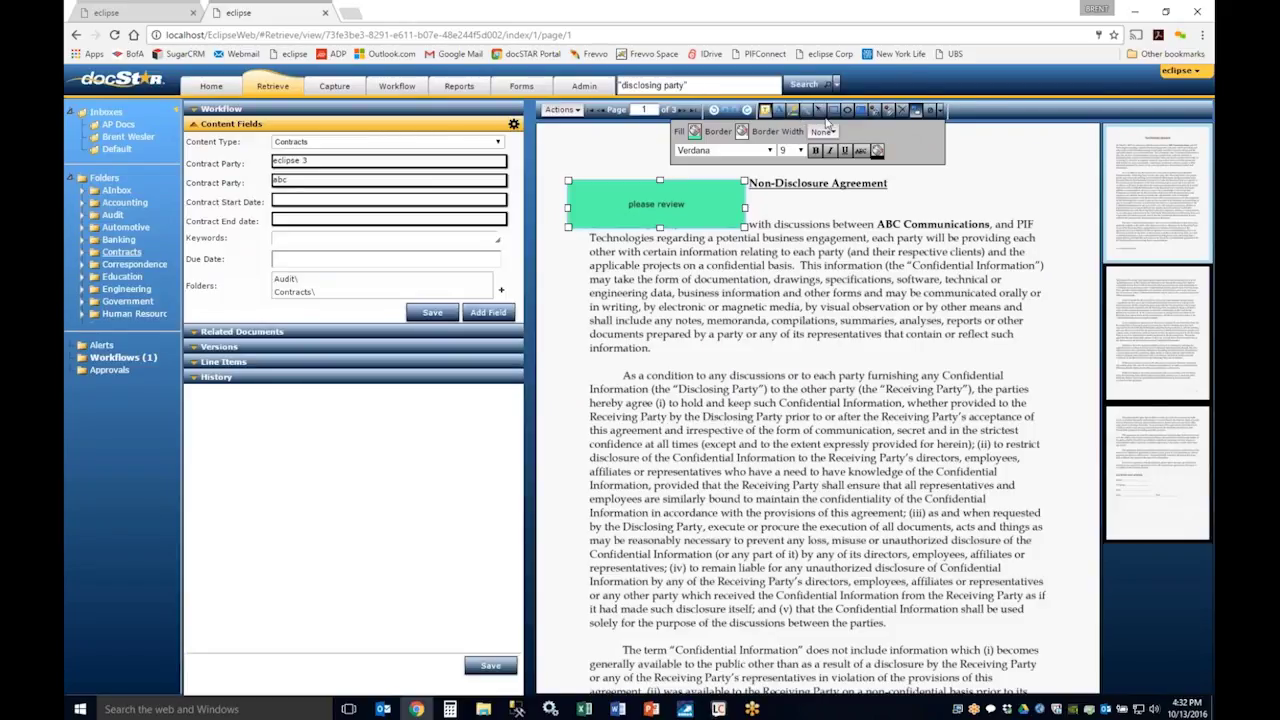
Draw a black redaction over the end of the first paragraph's opening lines, covering ABC Communications.
click(857, 116)
drag(867, 217, 1068, 271)
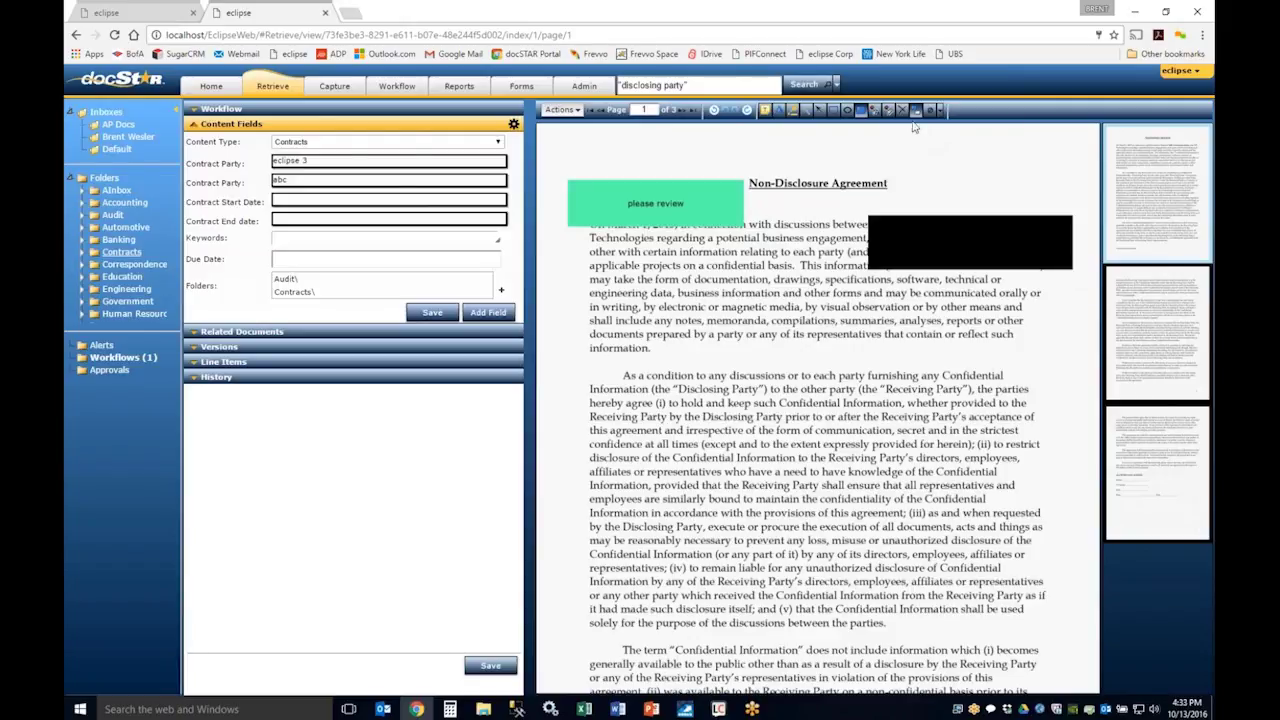
Review the text and image stamps, and place a large and a small PiF technologies logo on the page.
click(874, 111)
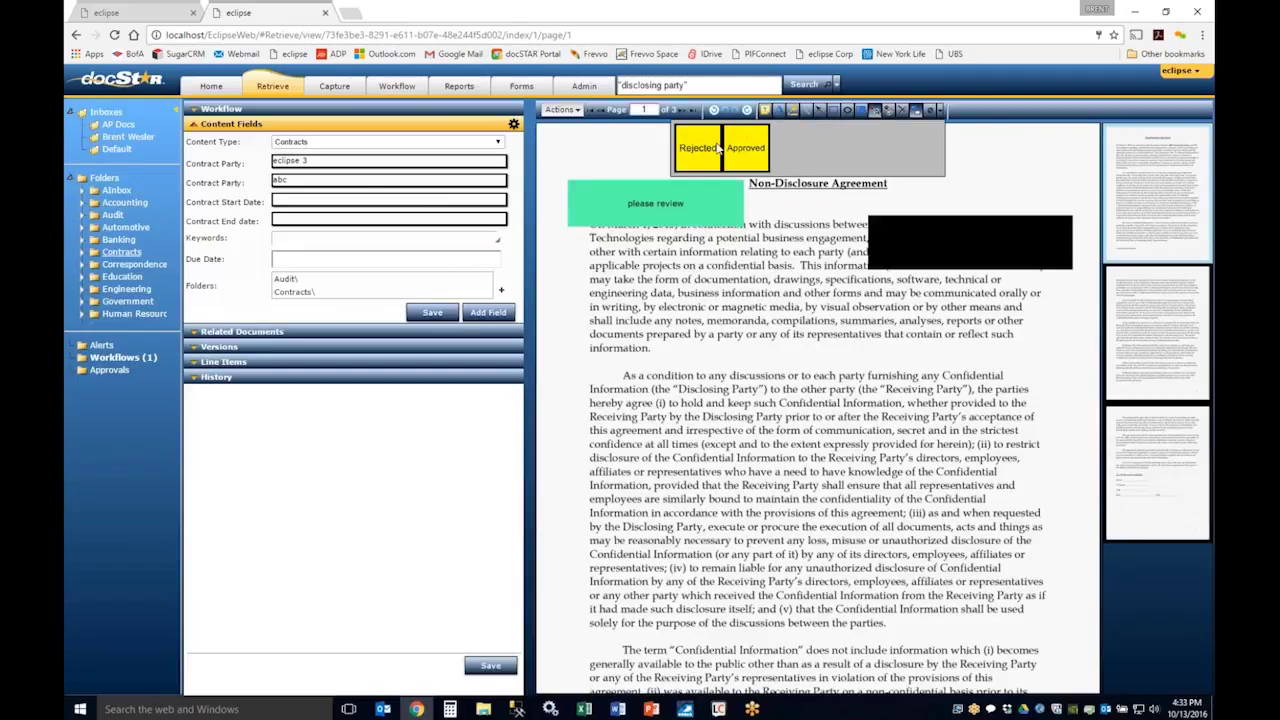
click(887, 111)
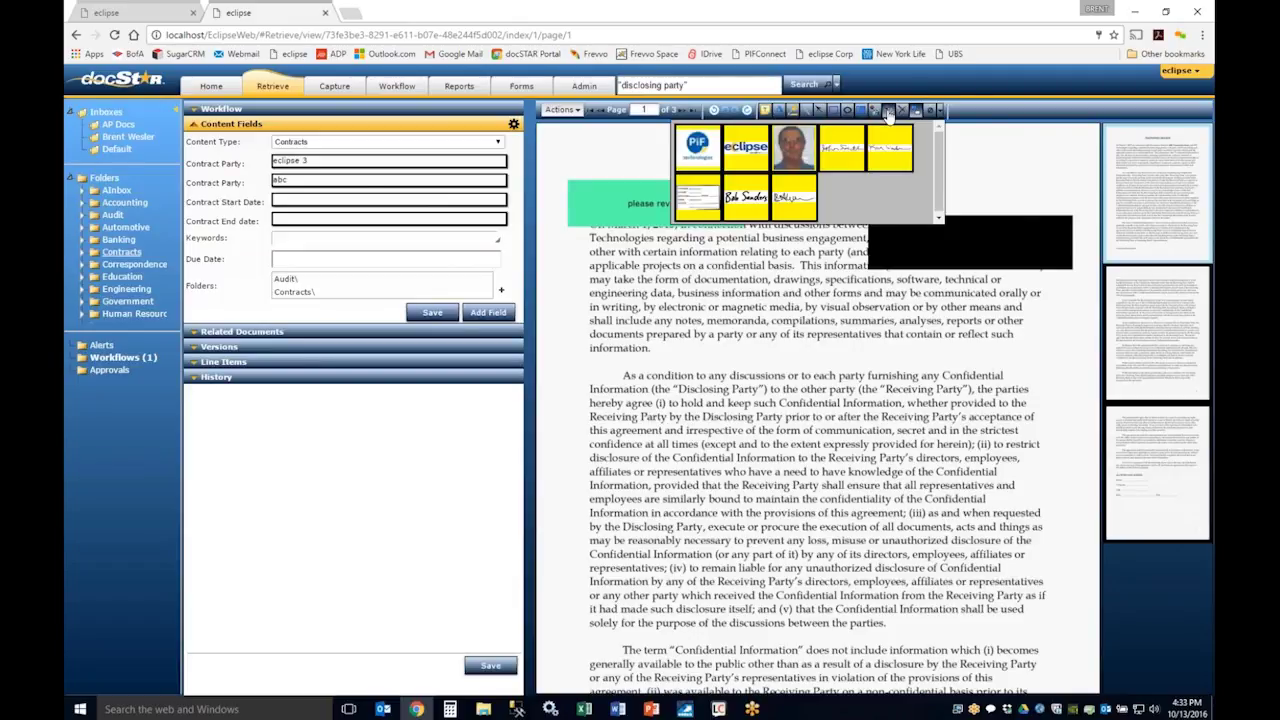
click(664, 376)
drag(690, 405, 655, 325)
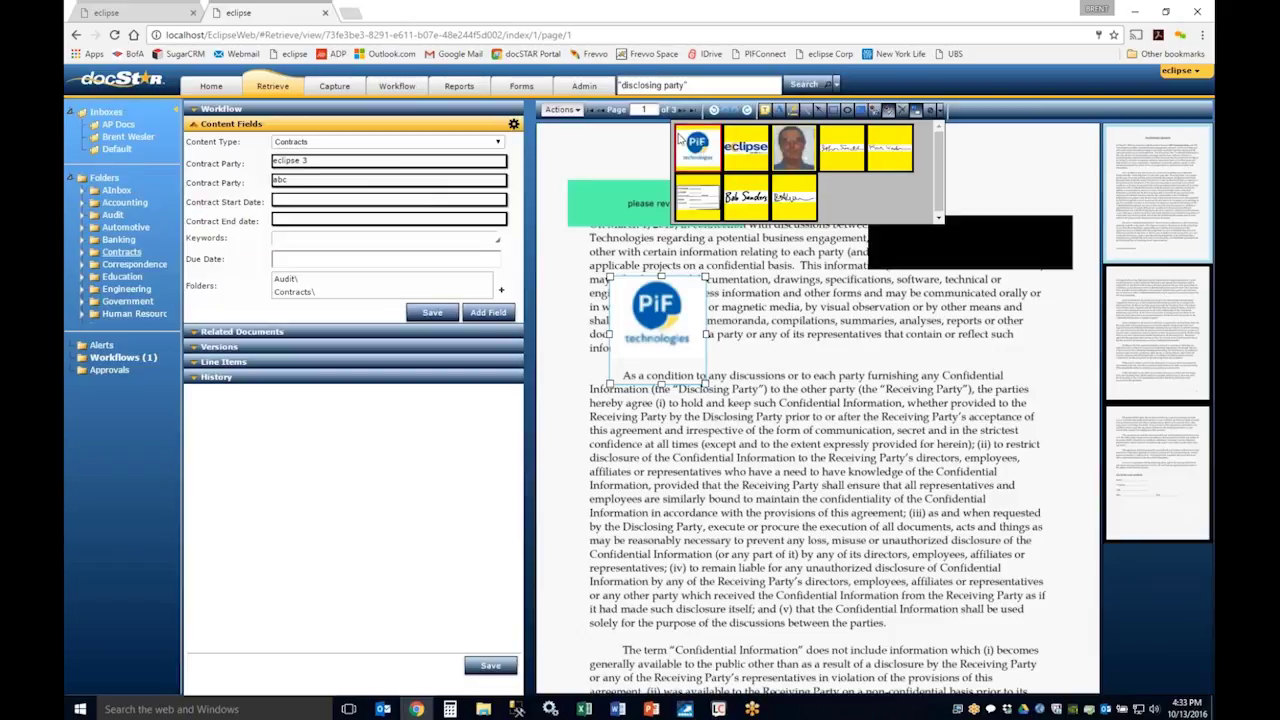
click(800, 341)
drag(800, 341, 870, 352)
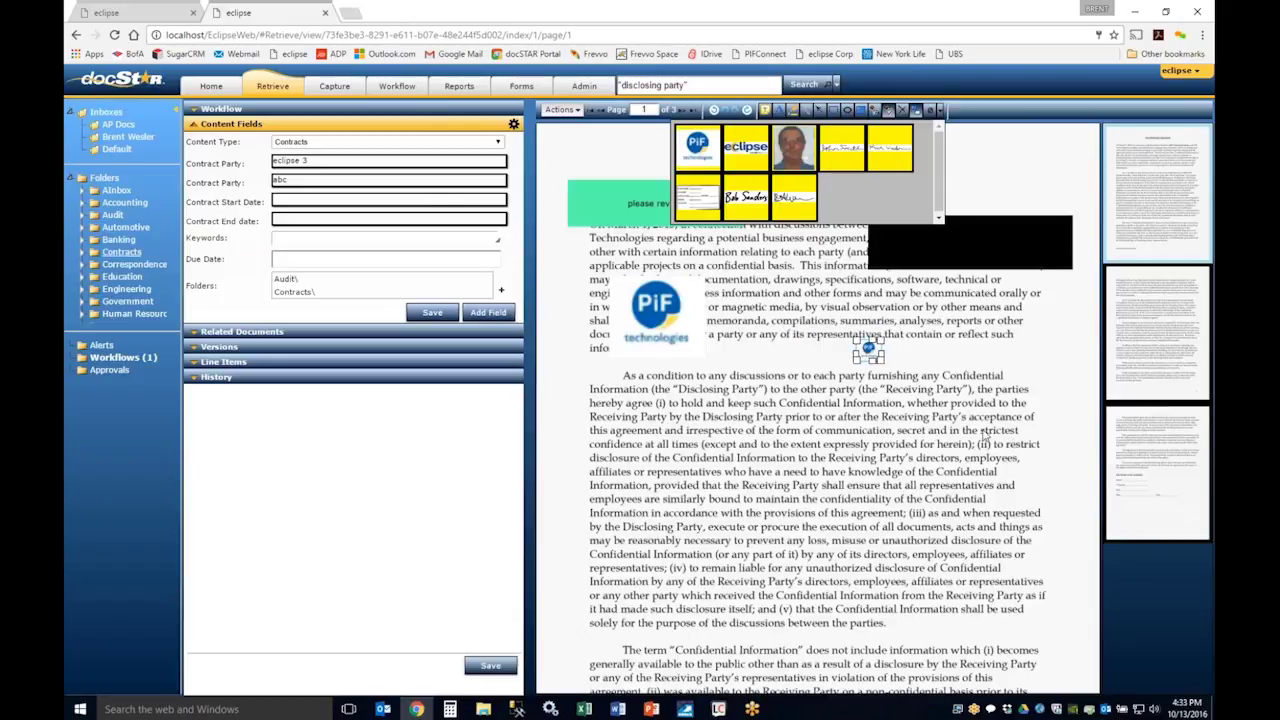
Try to delete both PiF logos, the sticky note and the redaction from the page.
key(Delete)
click(687, 303)
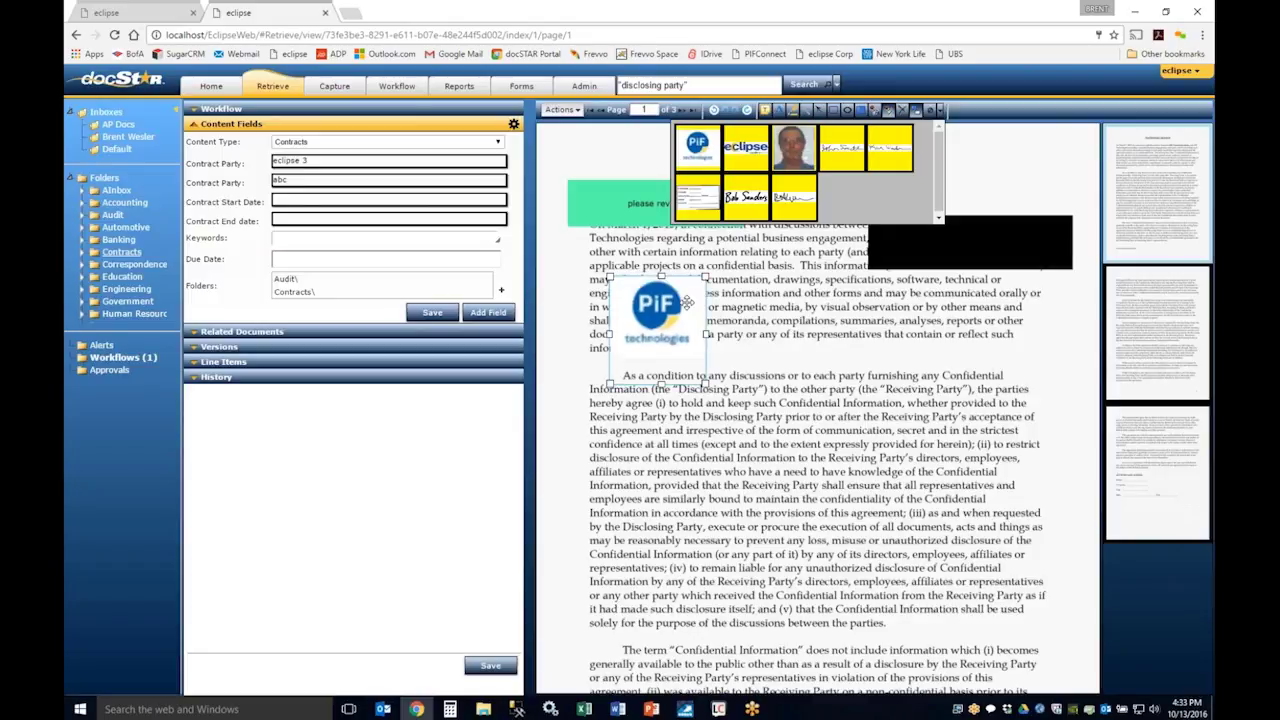
key(Delete)
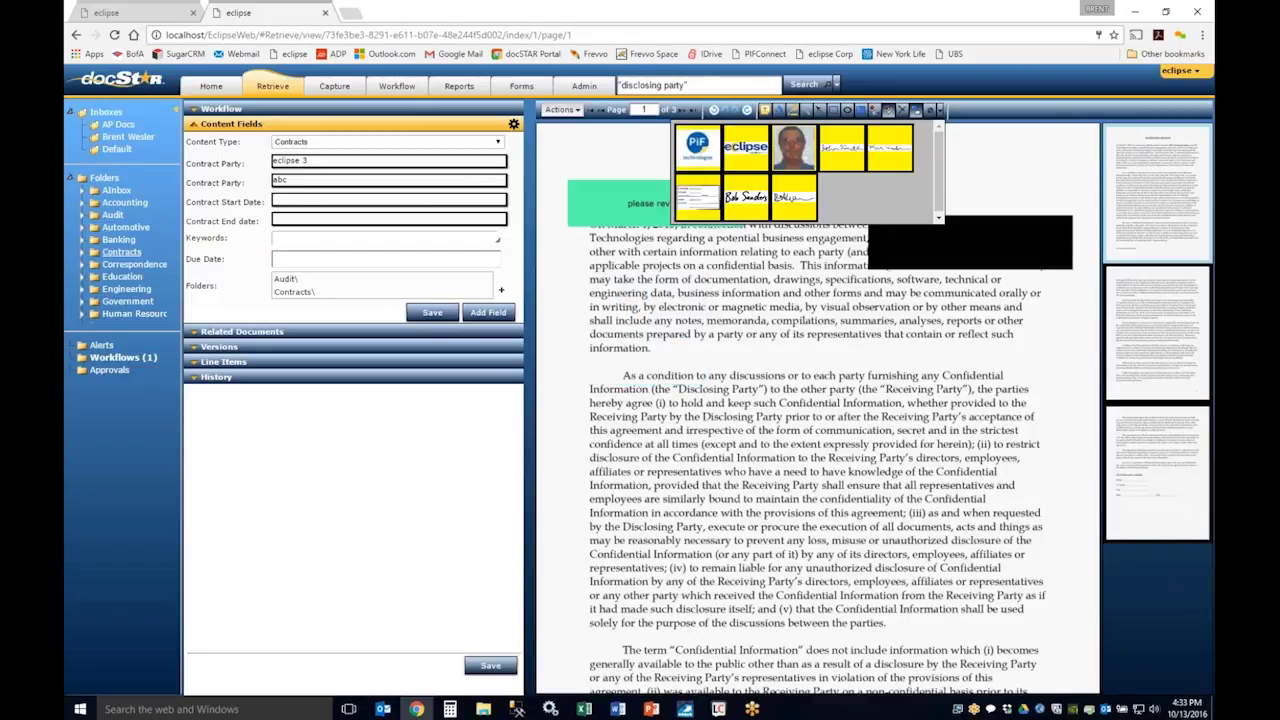
click(633, 210)
key(Delete)
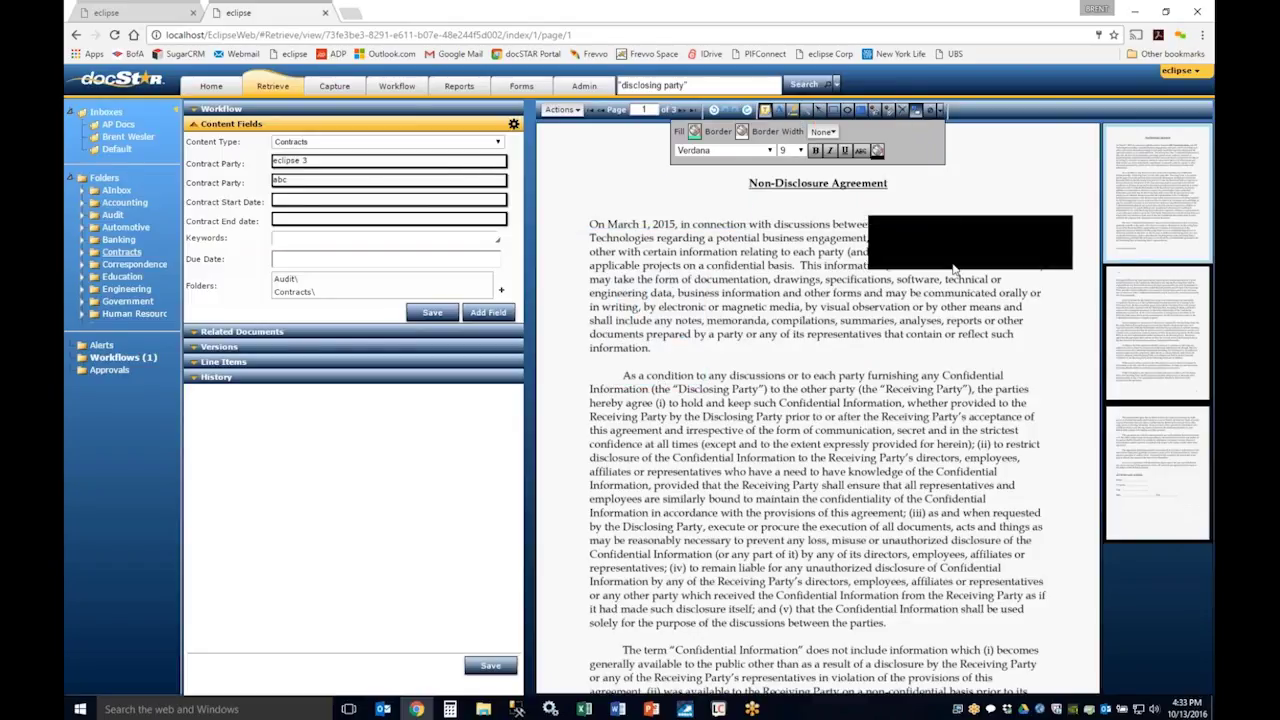
click(1065, 250)
key(Delete)
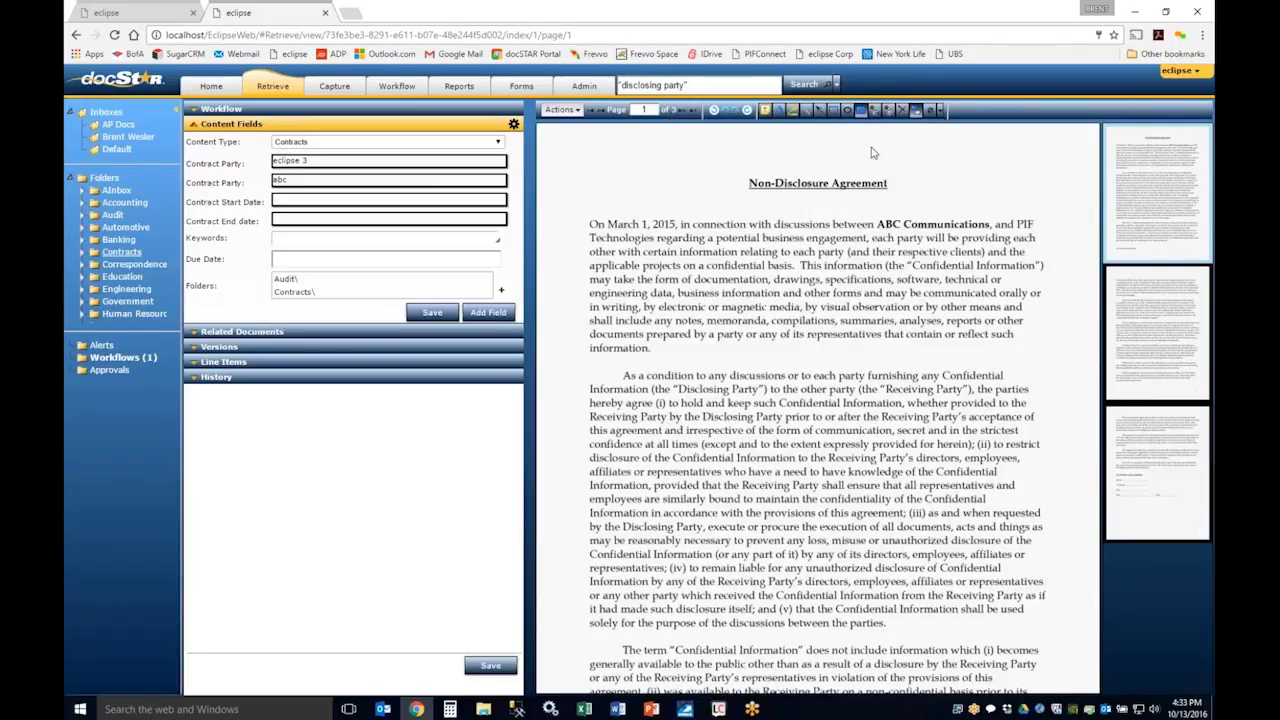
Draw another redaction over the end of the first paragraph's middle lines, and toggle the annotations until they are hidden.
mouse_move(889, 249)
mouse_down()
mouse_move(1040, 330)
mouse_move(1066, 330)
mouse_up()
click(917, 114)
click(916, 110)
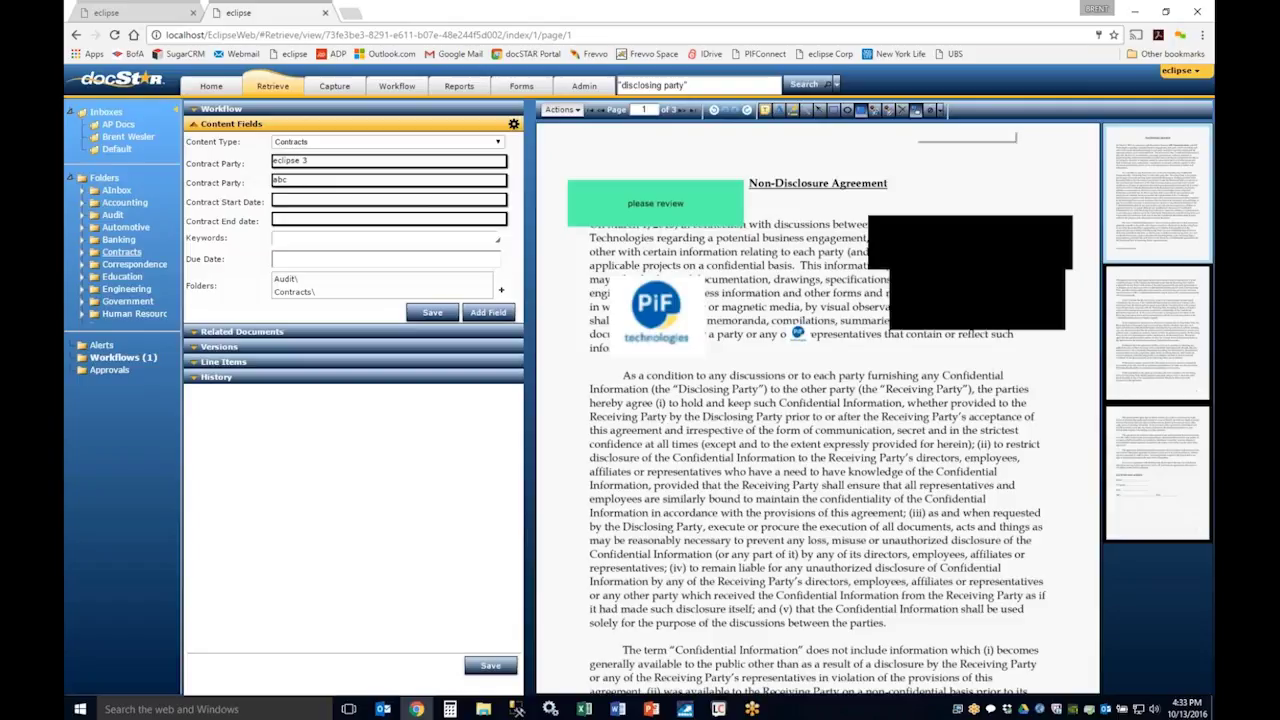
click(916, 110)
click(916, 110)
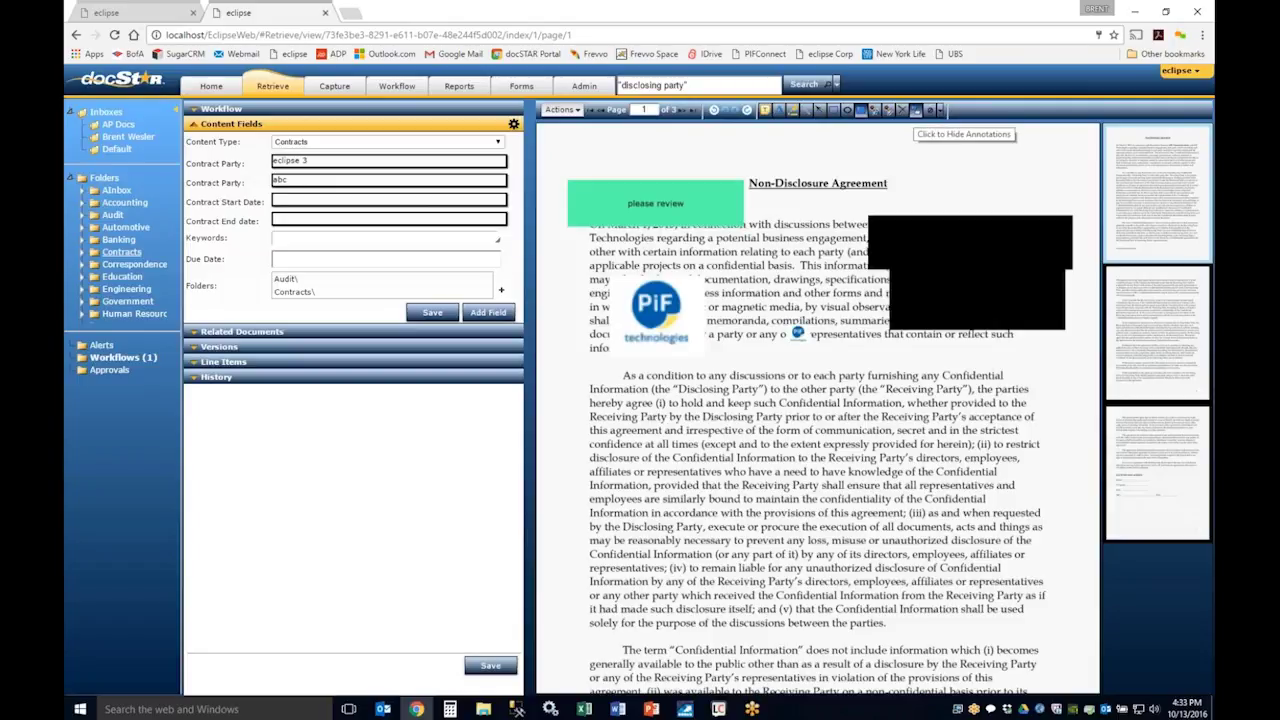
click(916, 110)
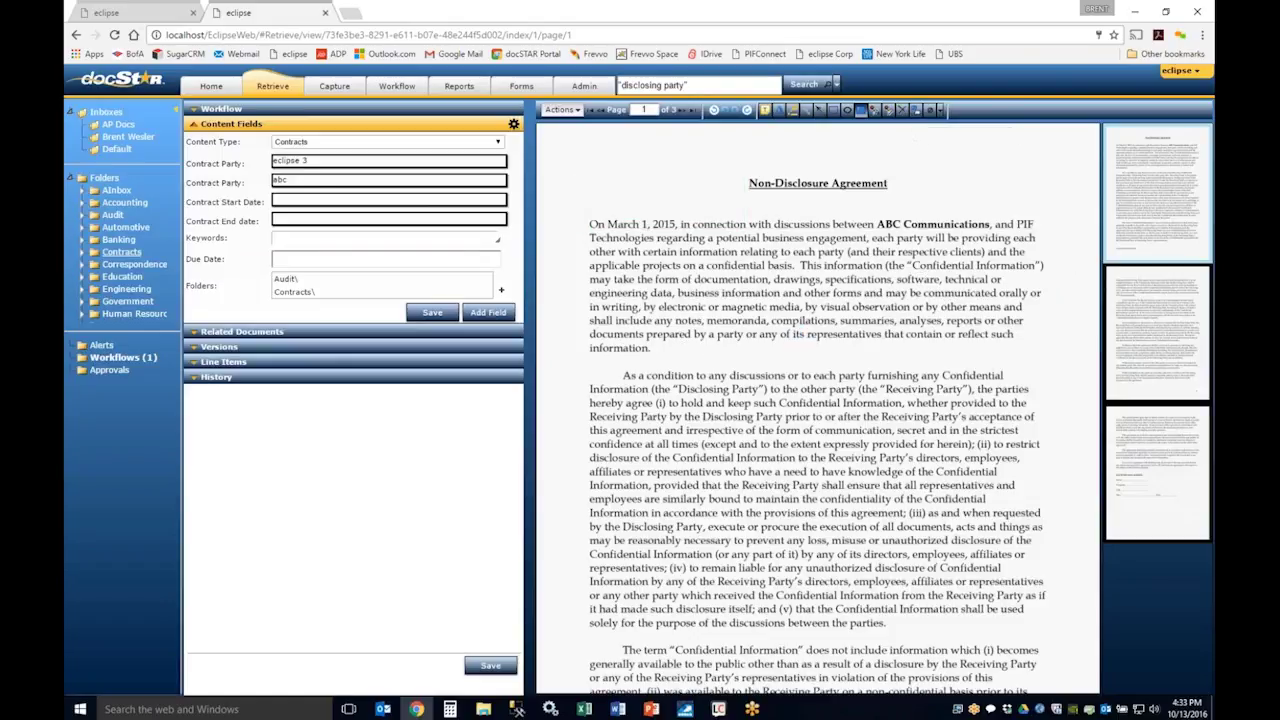
Check out version 1.0 of the contract without a comment, with the download to the local computer enabled.
click(210, 347)
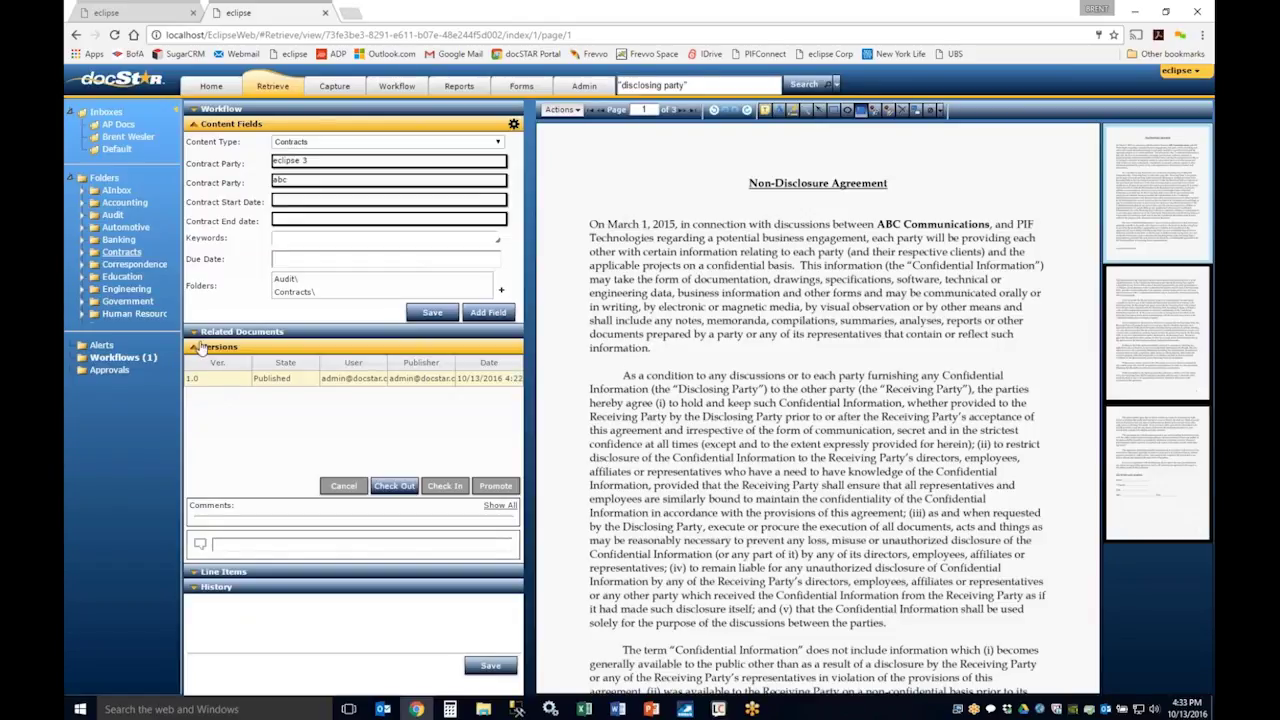
click(394, 486)
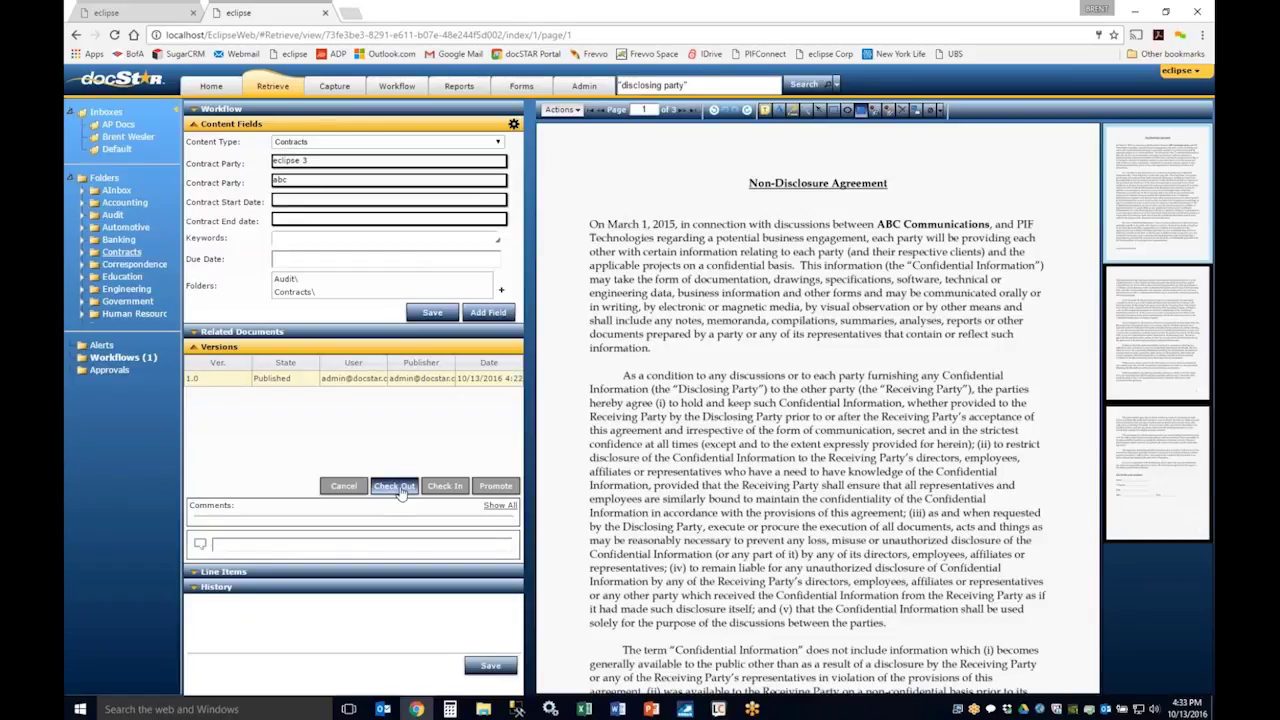
click(605, 345)
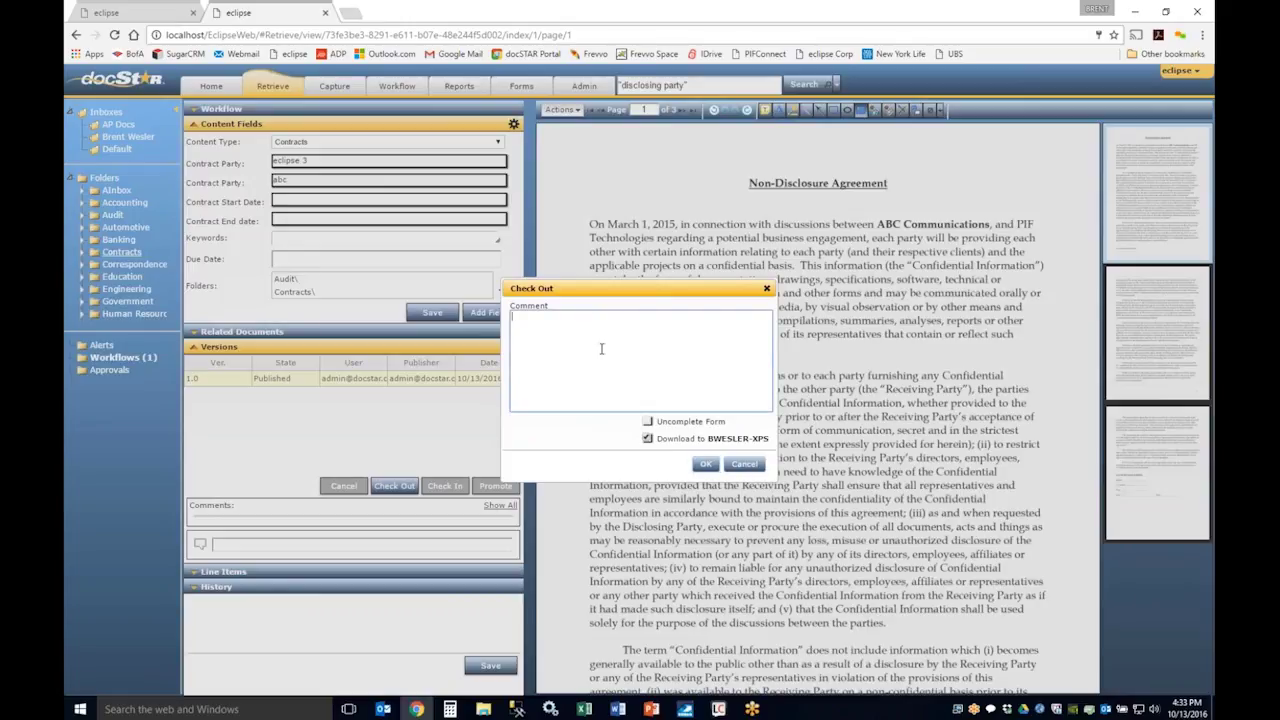
click(705, 464)
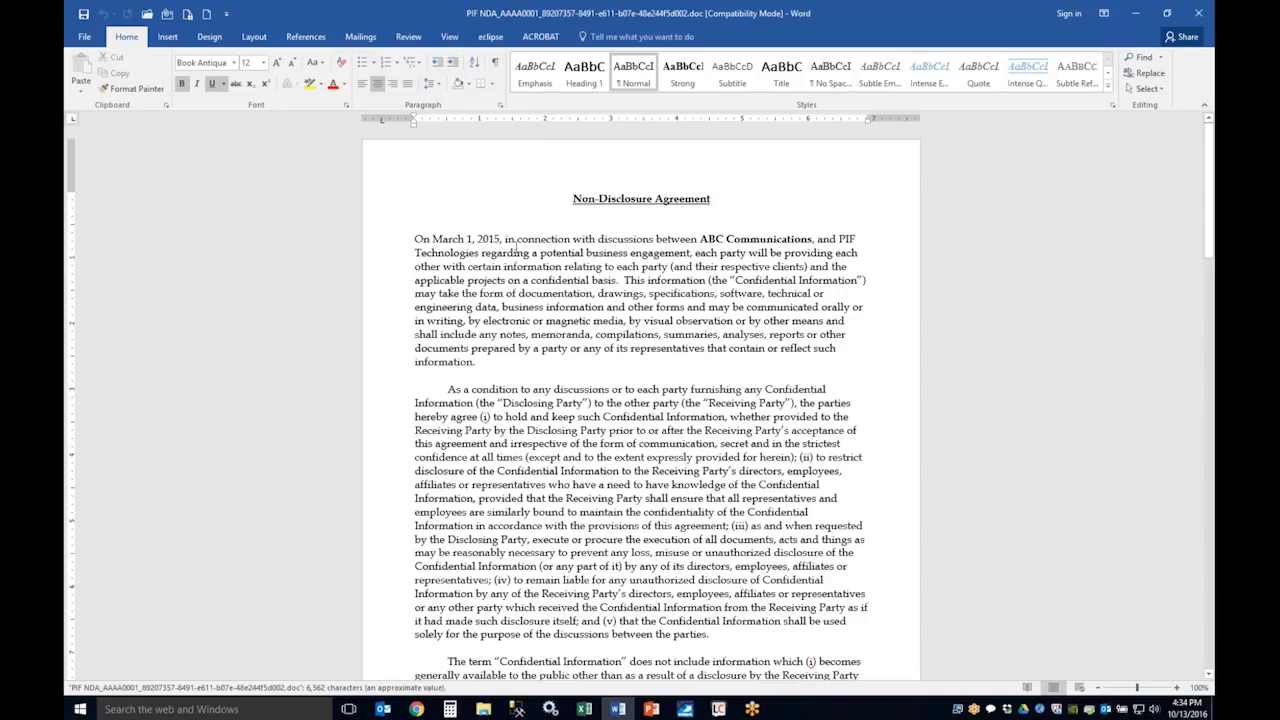
In Word, change the agreement's opening date to March 1, 2017, keeping the comma after the year.
drag(491, 239, 505, 239)
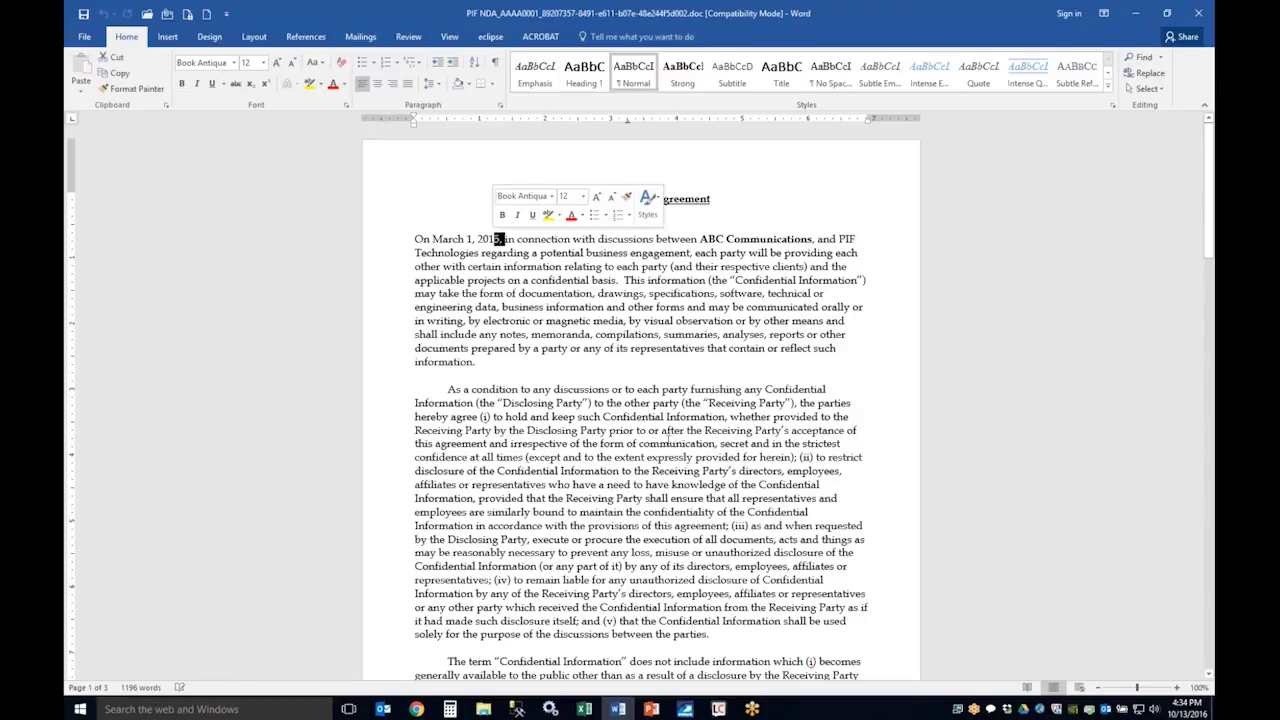
text(17)
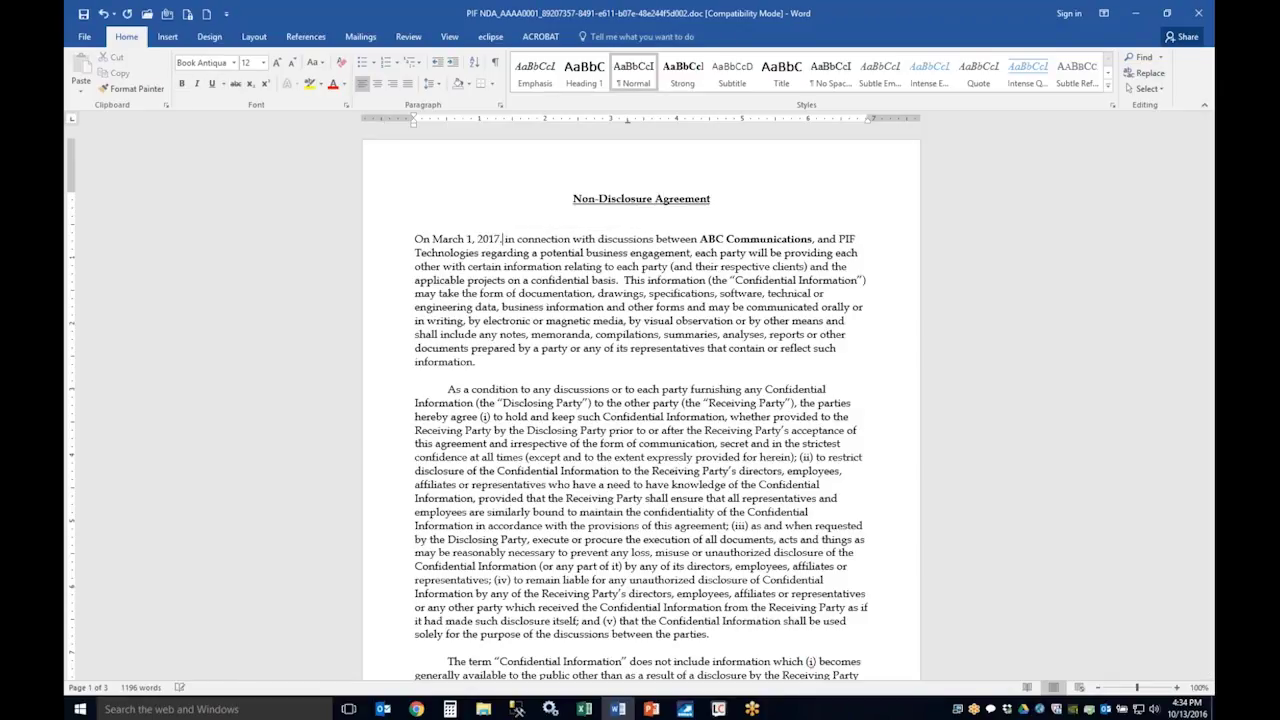
text(,)
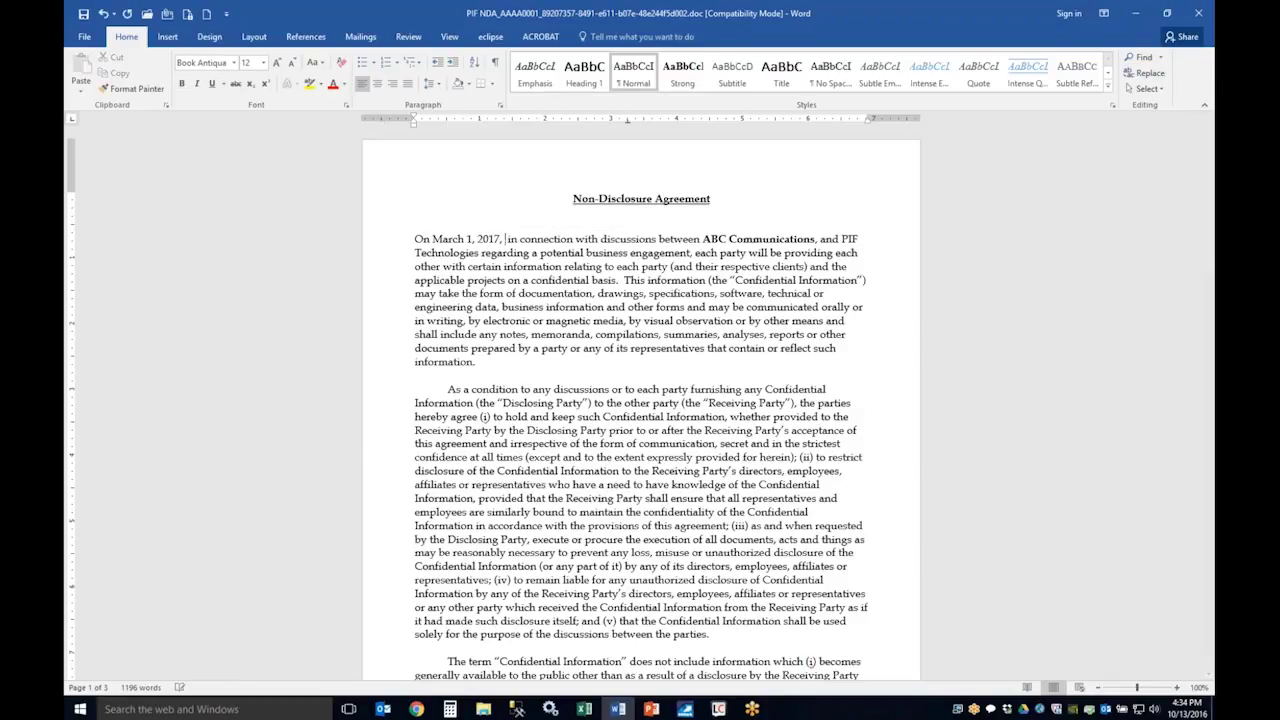
Add "corp" after ABC Communications in the agreement's opening sentence.
click(817, 238)
text(xcqr)
key(BackSpace)
key(BackSpace)
key(BackSpace)
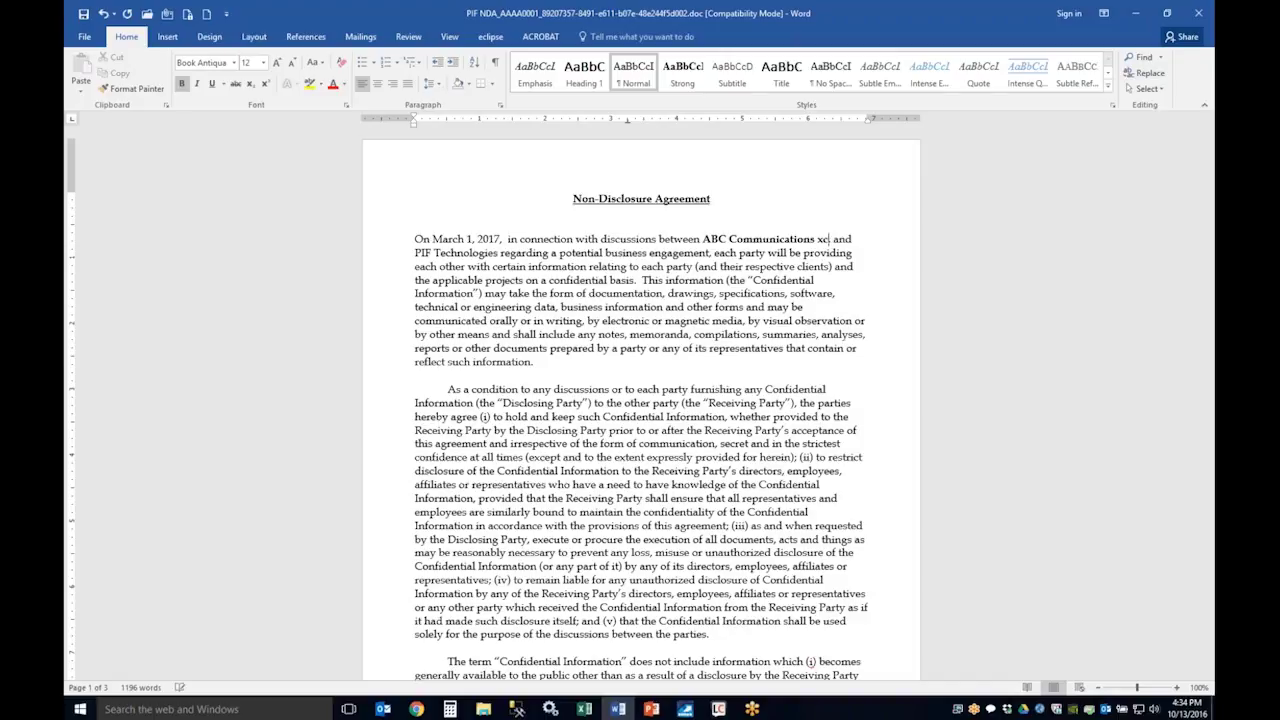
key(BackSpace)
text(cor)
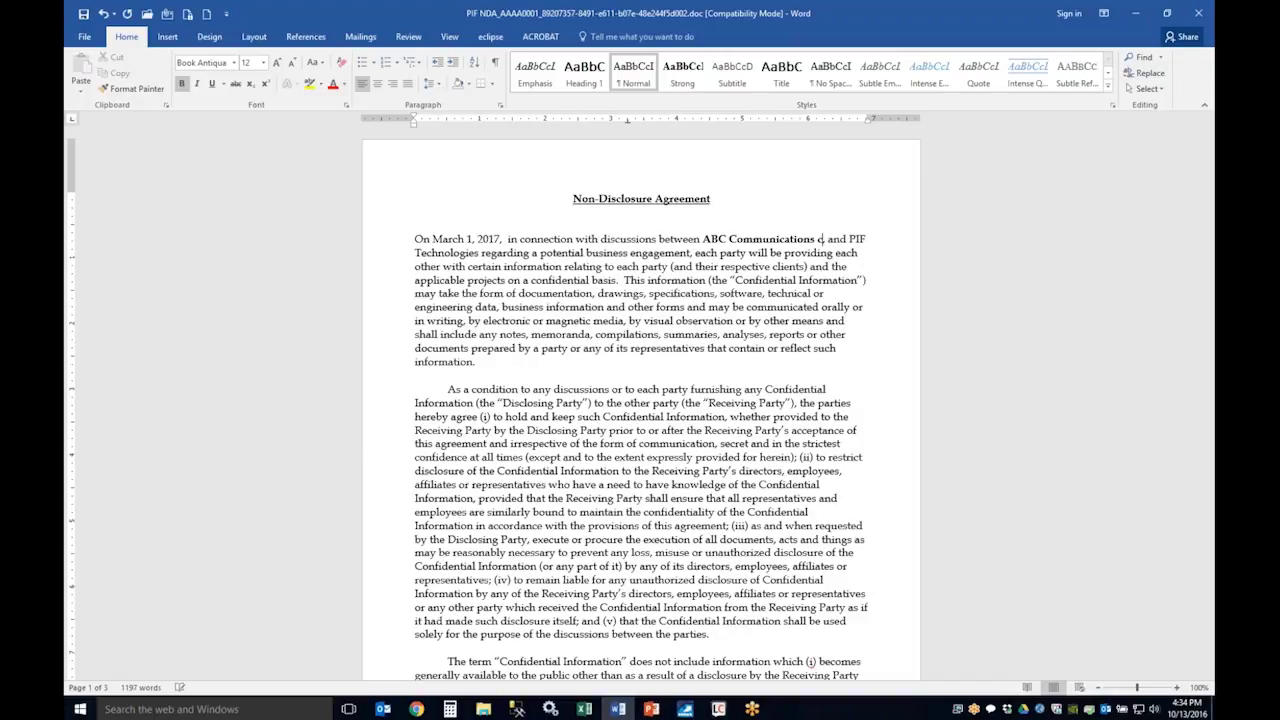
text(p)
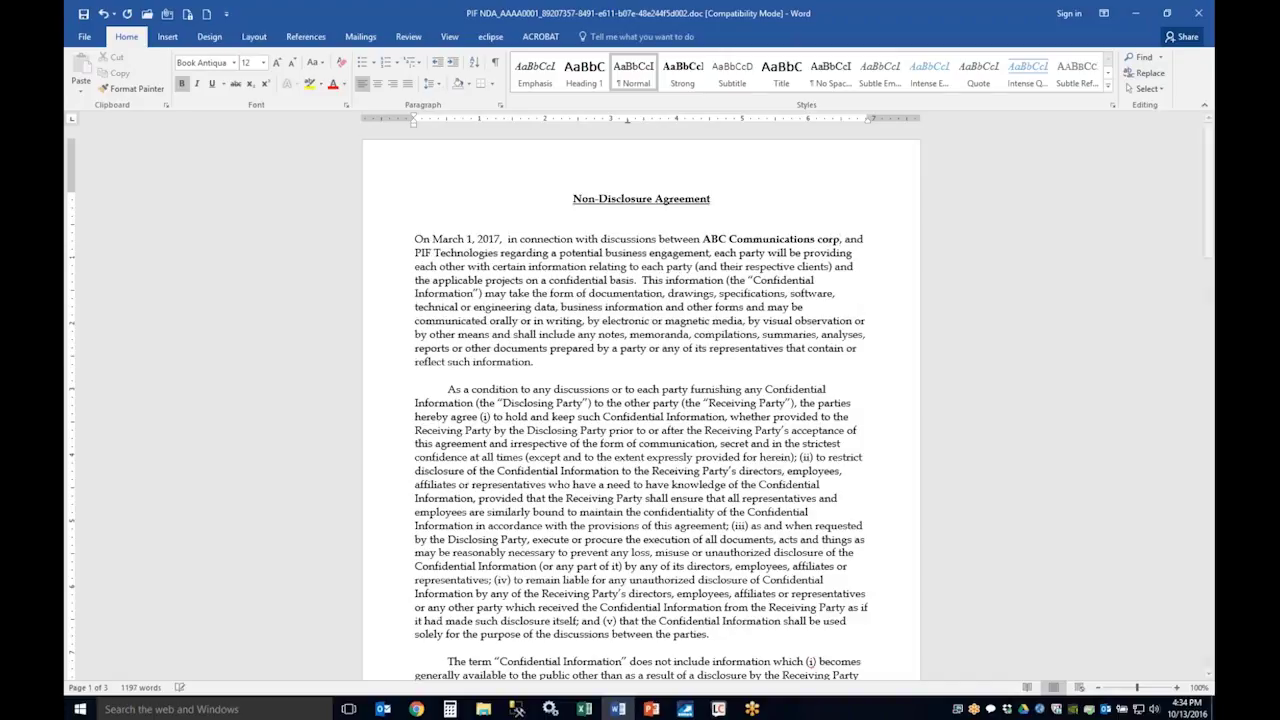
Check the edited agreement in to Eclipse from Word without a comment or draft status, and close Word.
click(490, 36)
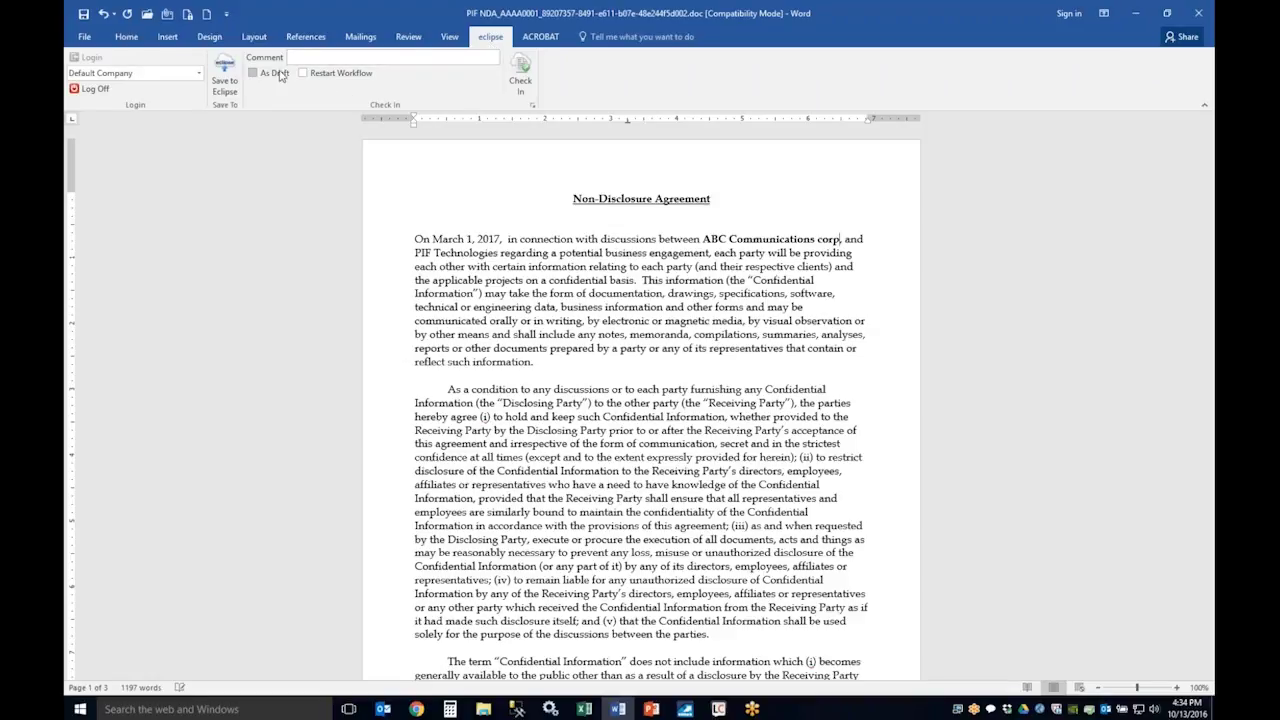
click(400, 57)
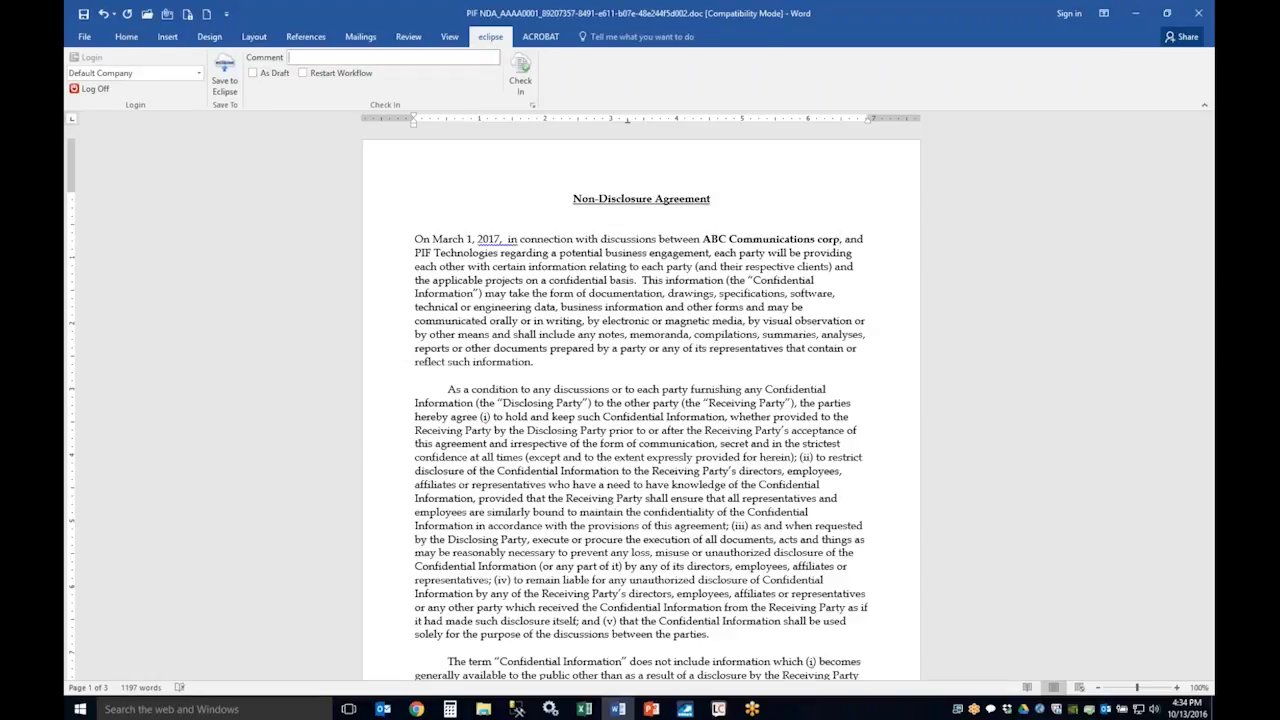
click(524, 75)
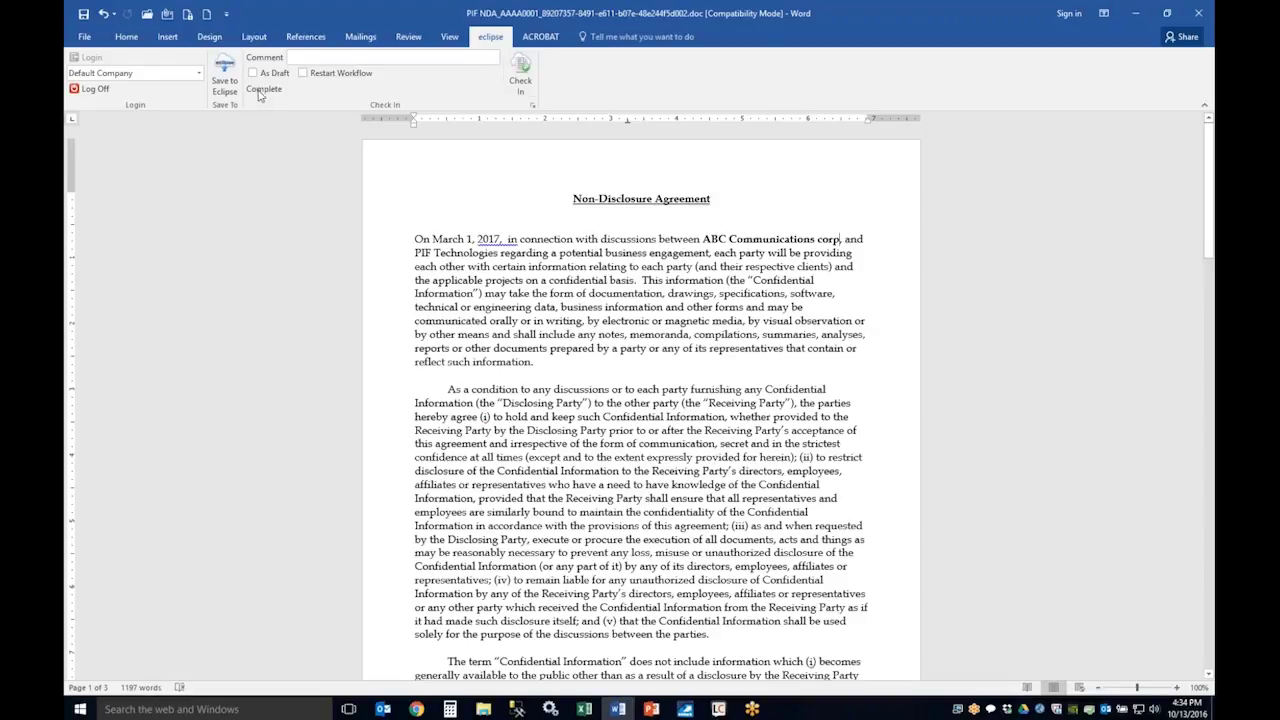
click(1197, 14)
In docSTAR Eclipse, check in the edited PIF NDA Word file as Published without a comment.
click(547, 394)
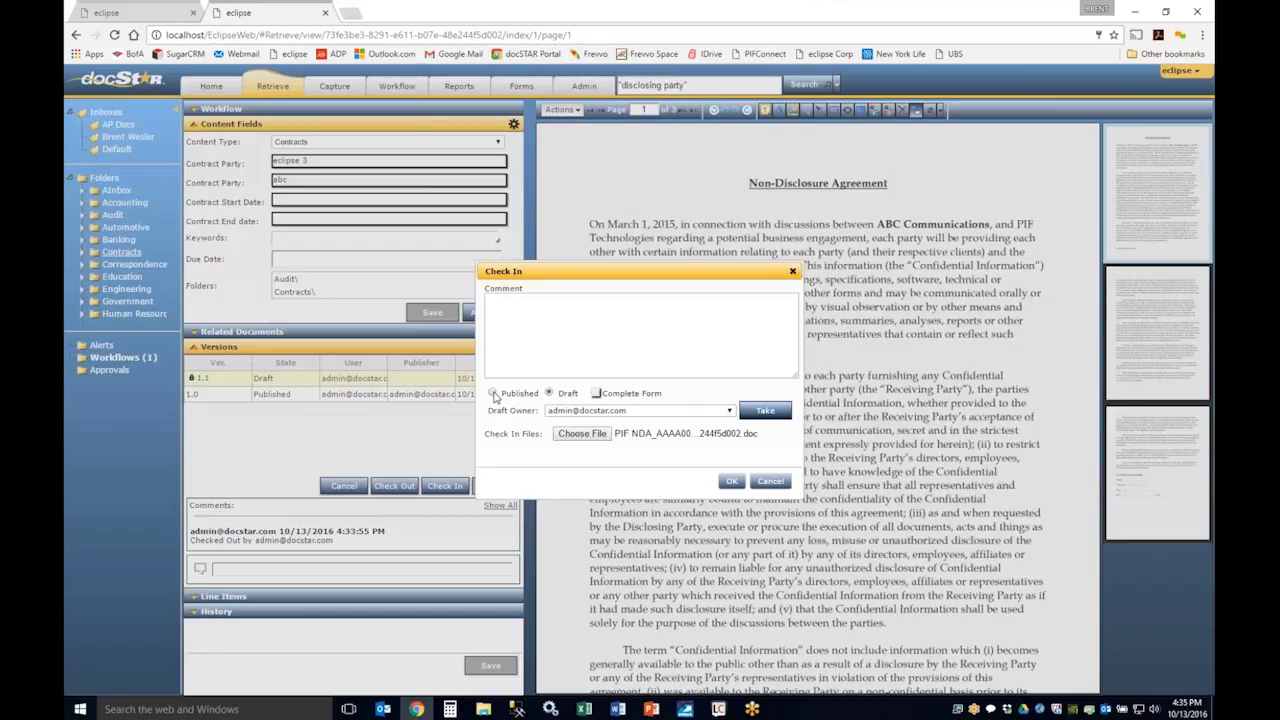
click(494, 394)
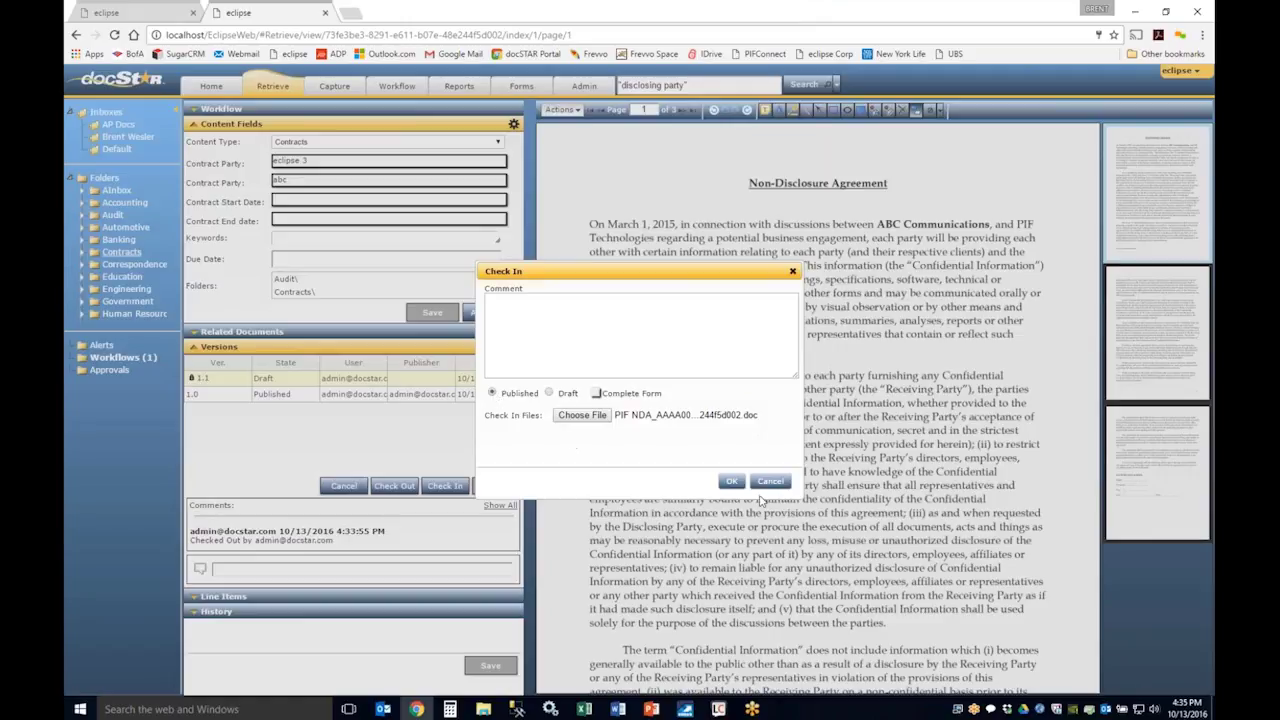
click(731, 483)
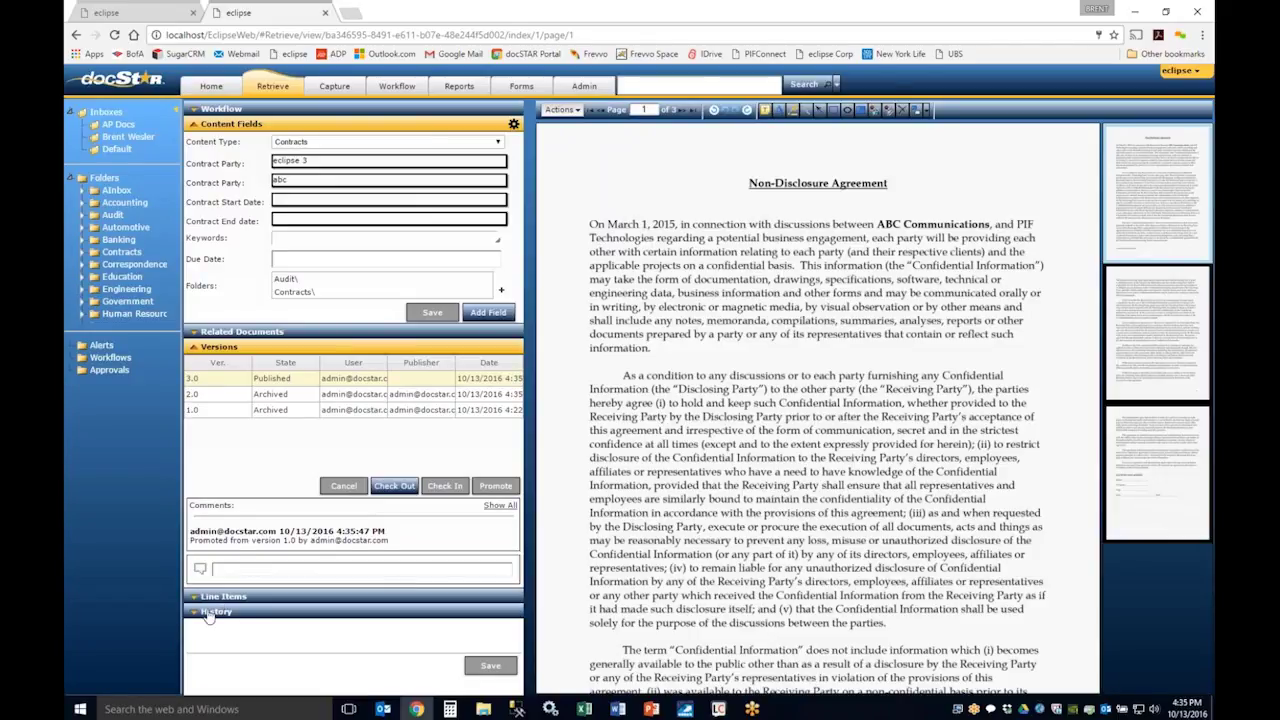
Collapse the contract's versions, review its Chat, System and All history entries, and collapse the history again.
click(201, 348)
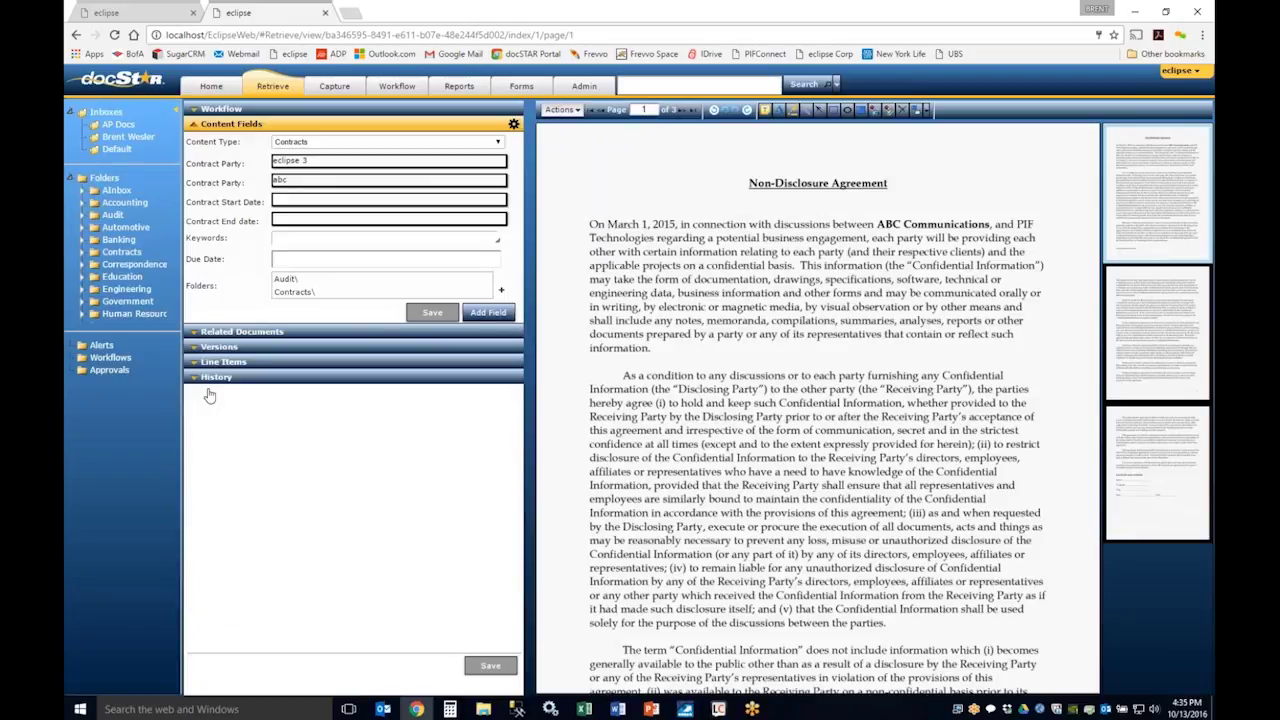
click(192, 380)
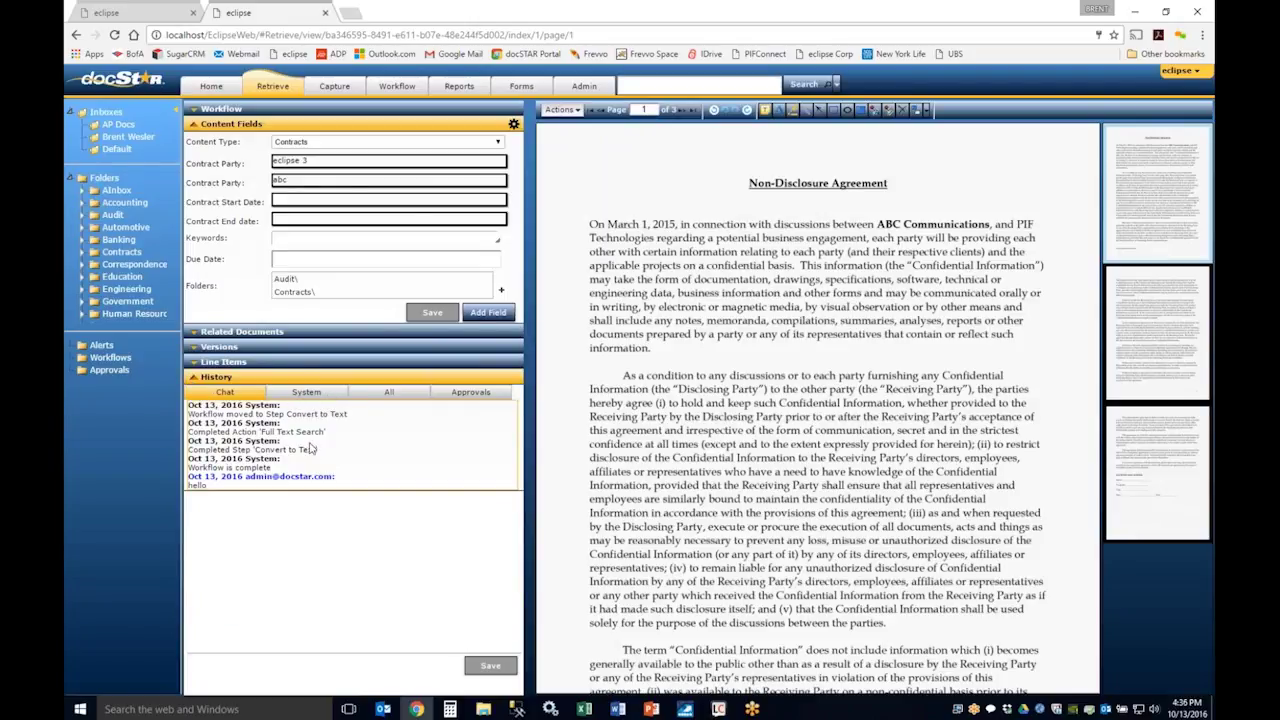
click(316, 398)
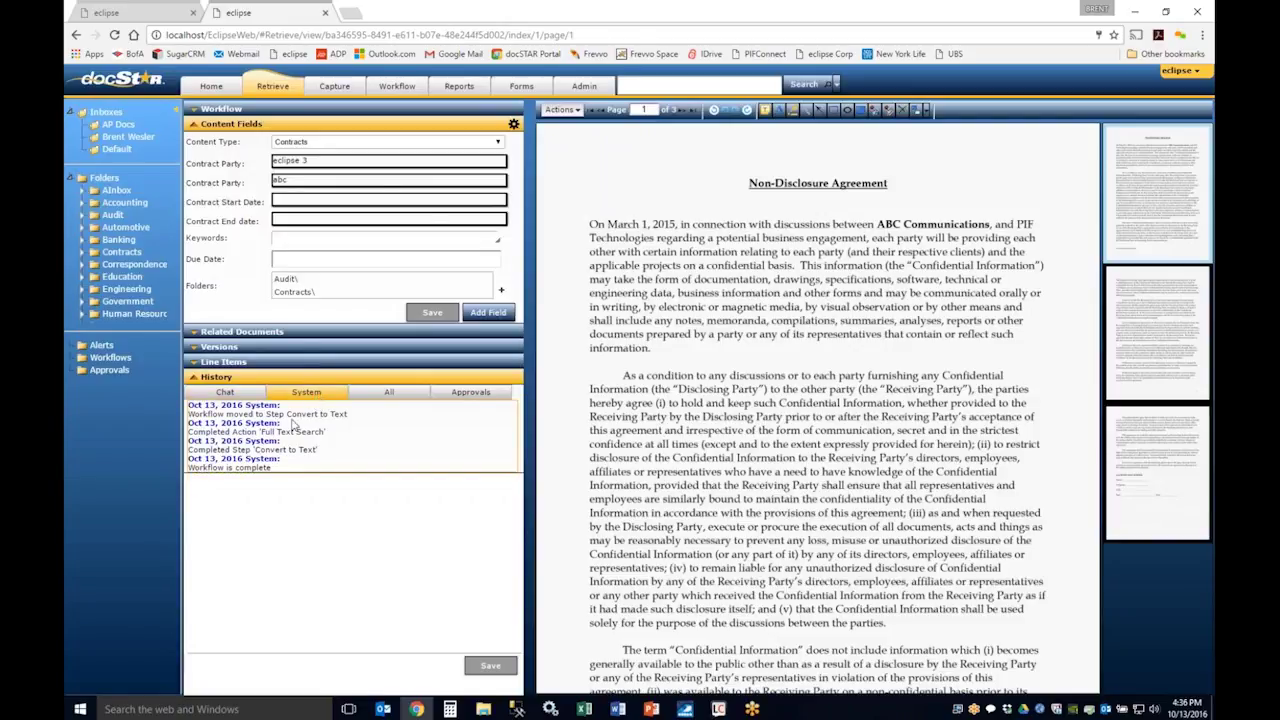
click(372, 400)
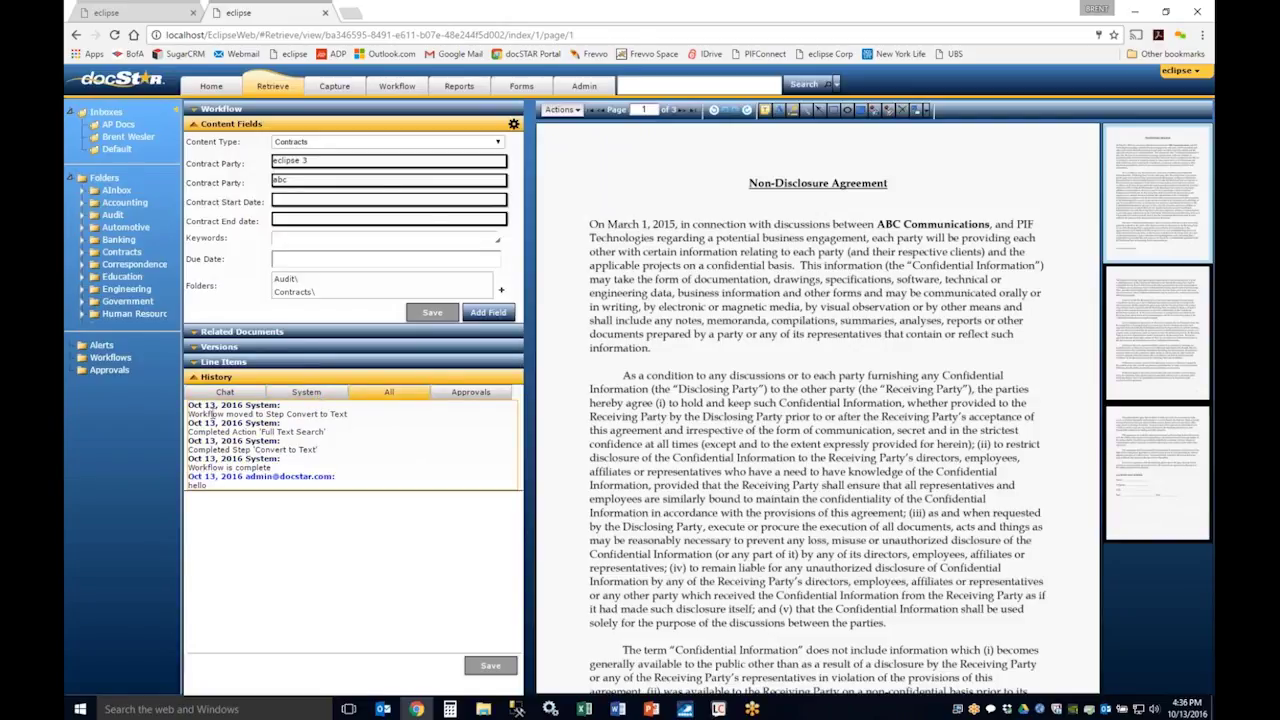
click(218, 396)
click(195, 379)
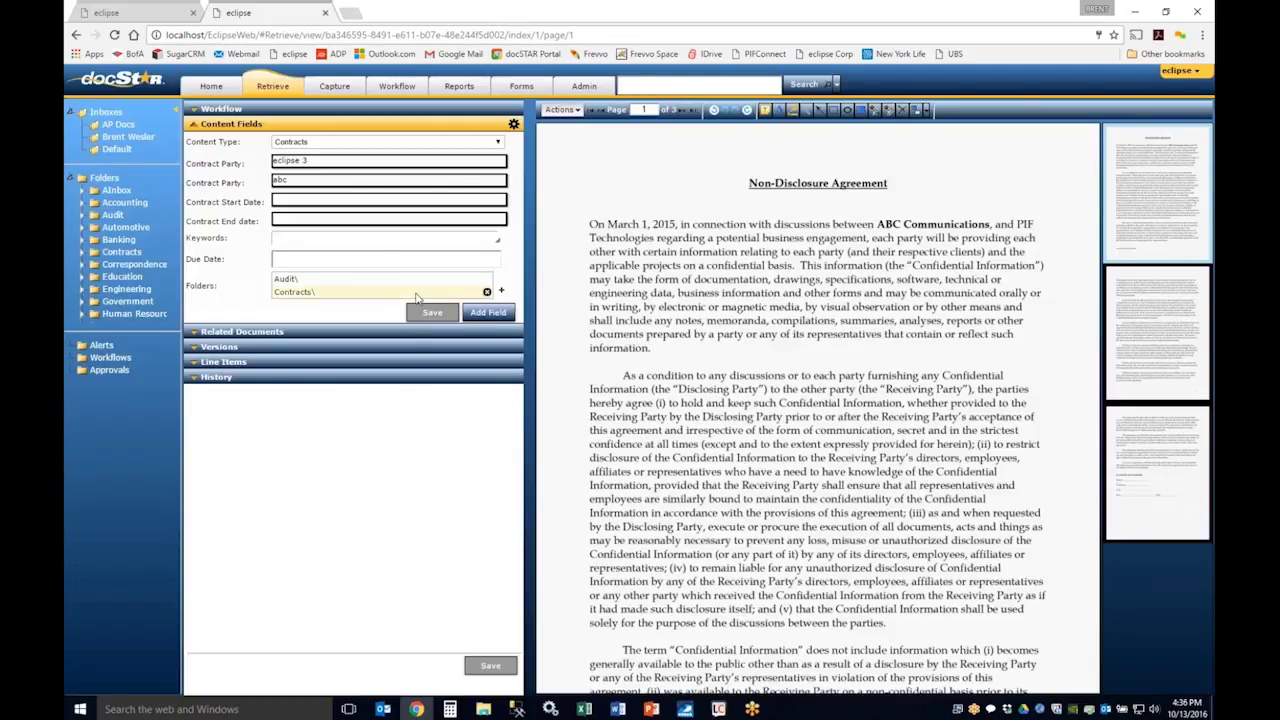
Open the APInvoice.pdf work item from the workflow queue, expand its workflow details and activate the PO number prompt.
click(396, 88)
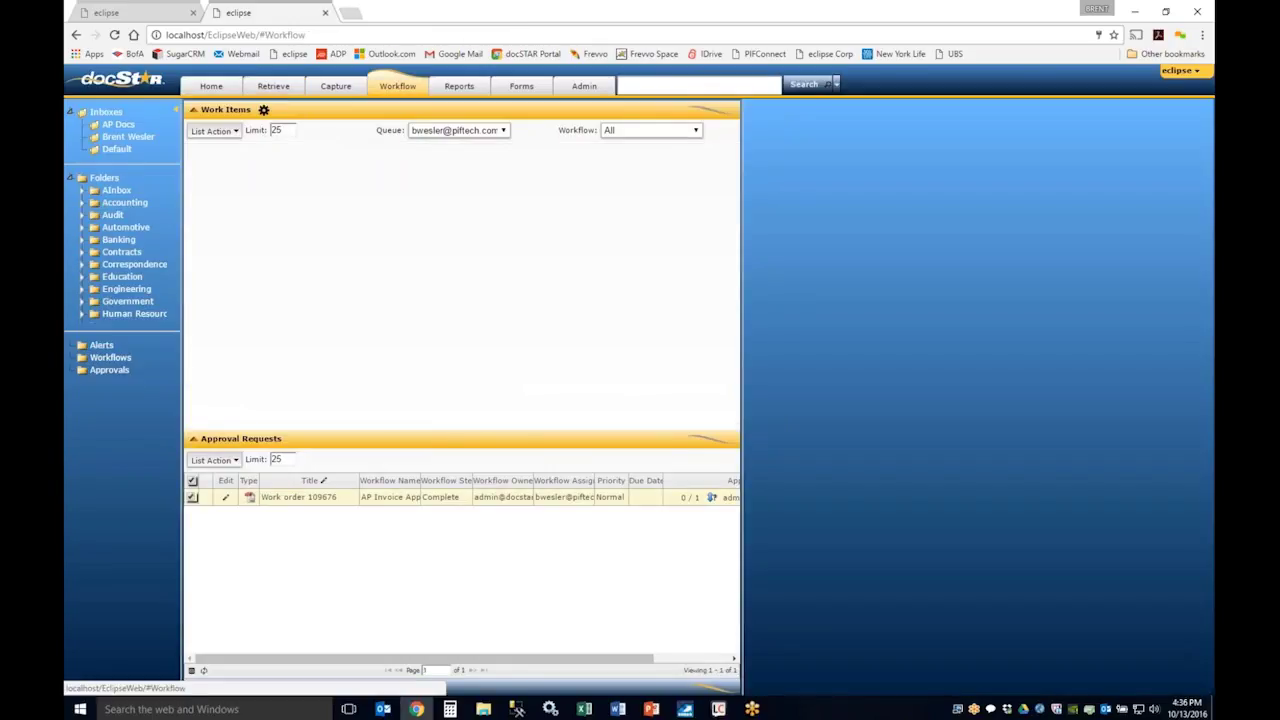
double_click(311, 169)
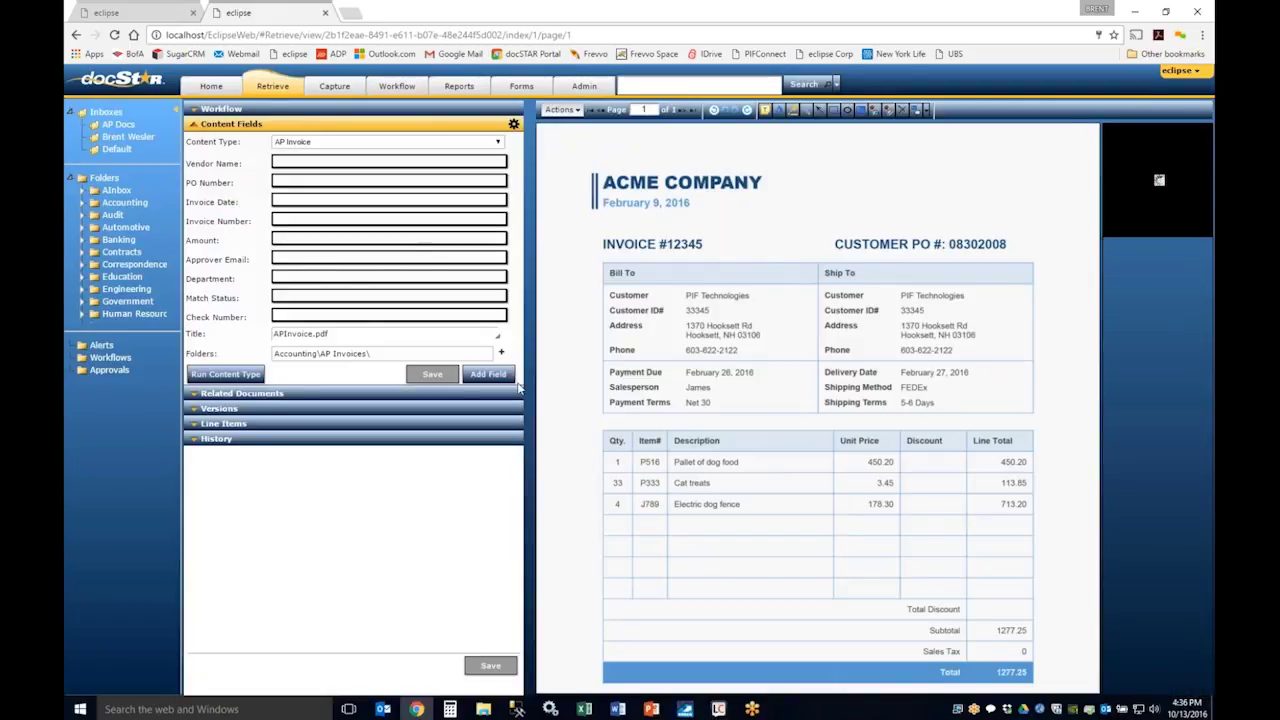
click(216, 110)
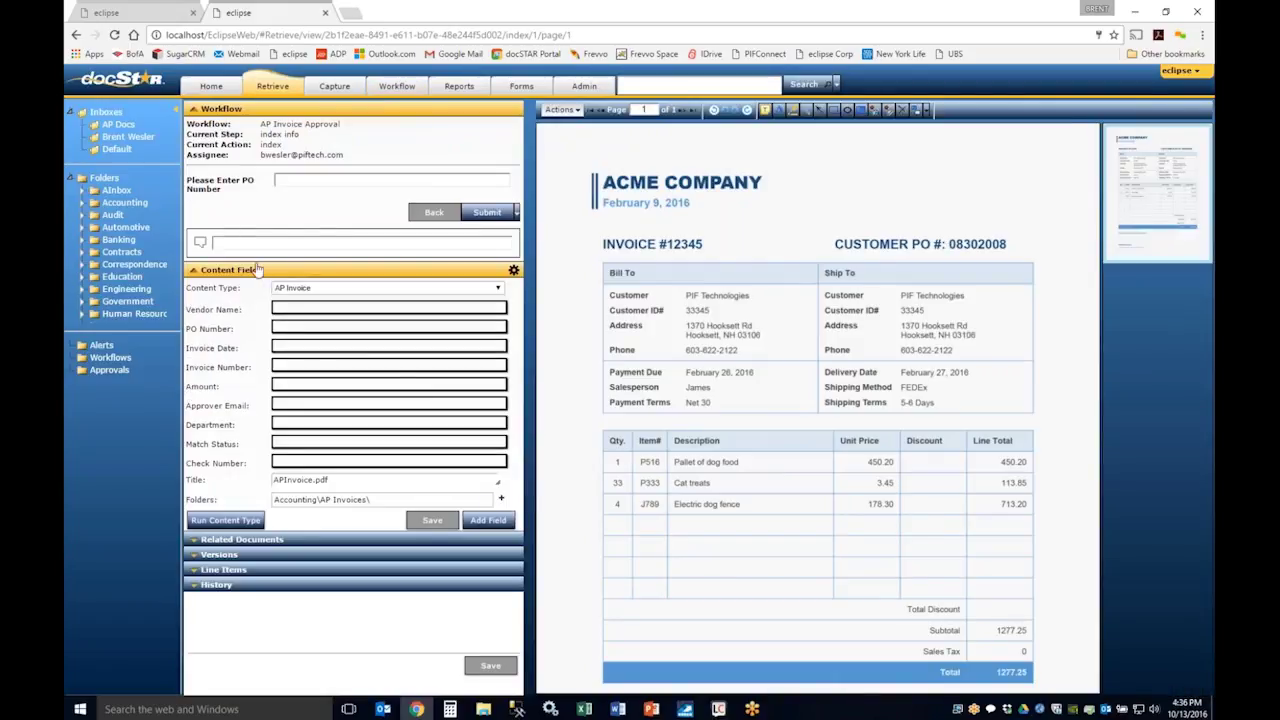
click(313, 179)
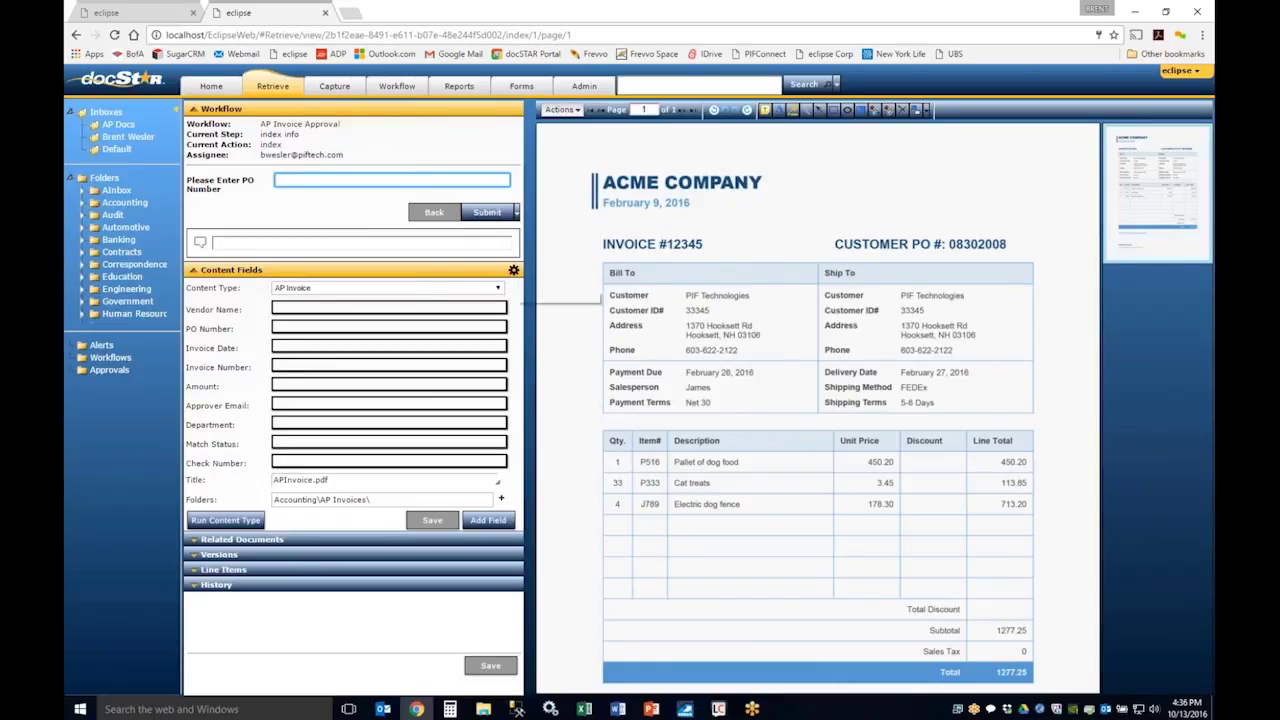
Open the content type settings for AP Invoice and move the dialog clear of the content fields.
click(513, 270)
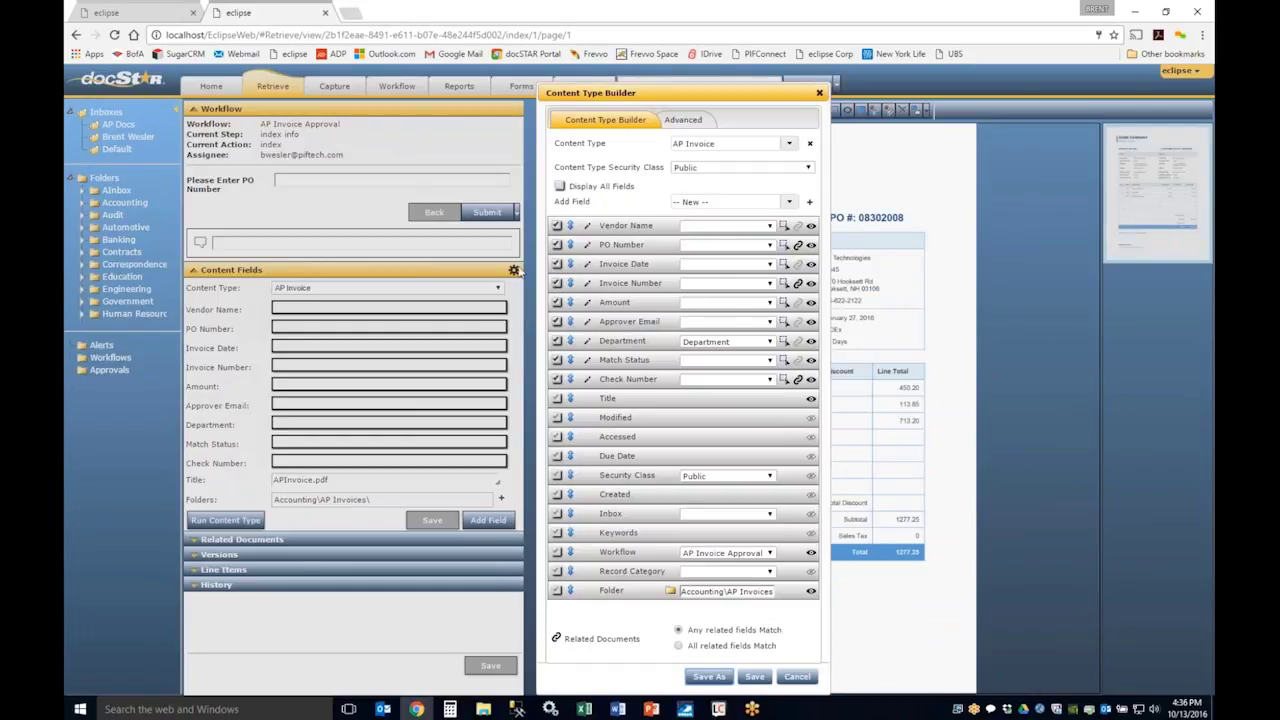
drag(571, 88, 460, 82)
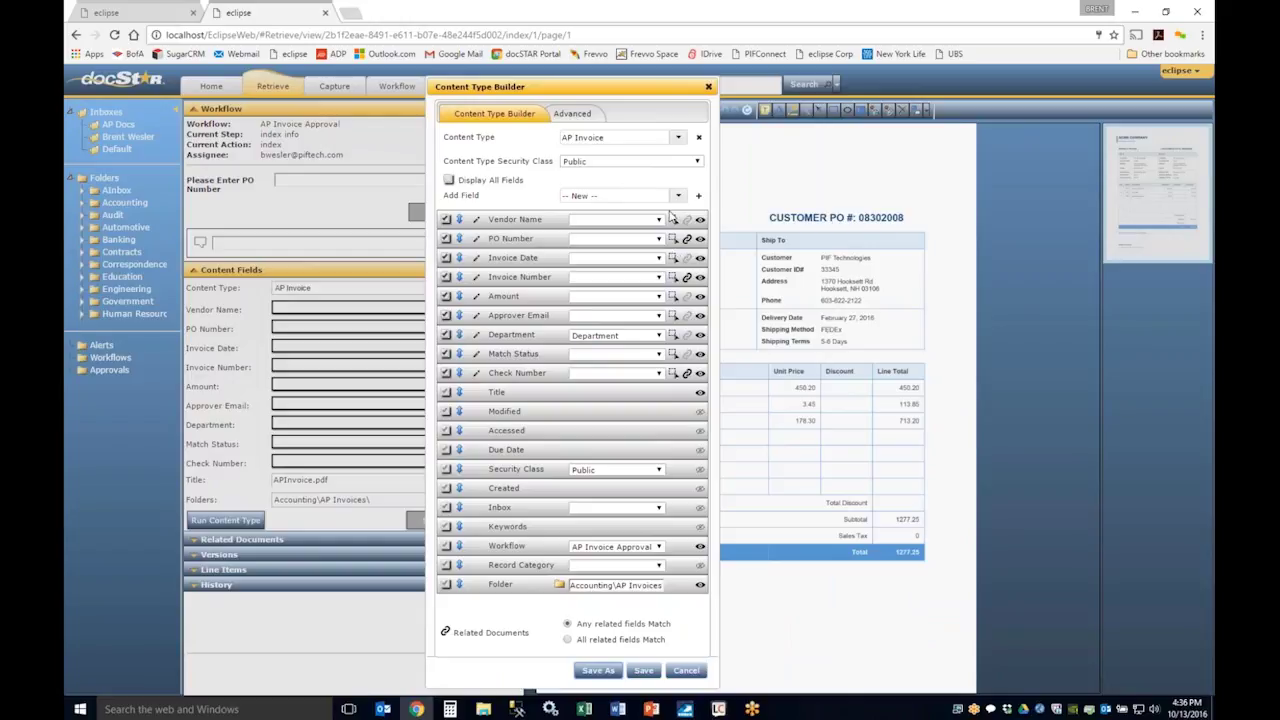
drag(583, 84, 838, 90)
drag(848, 133, 897, 131)
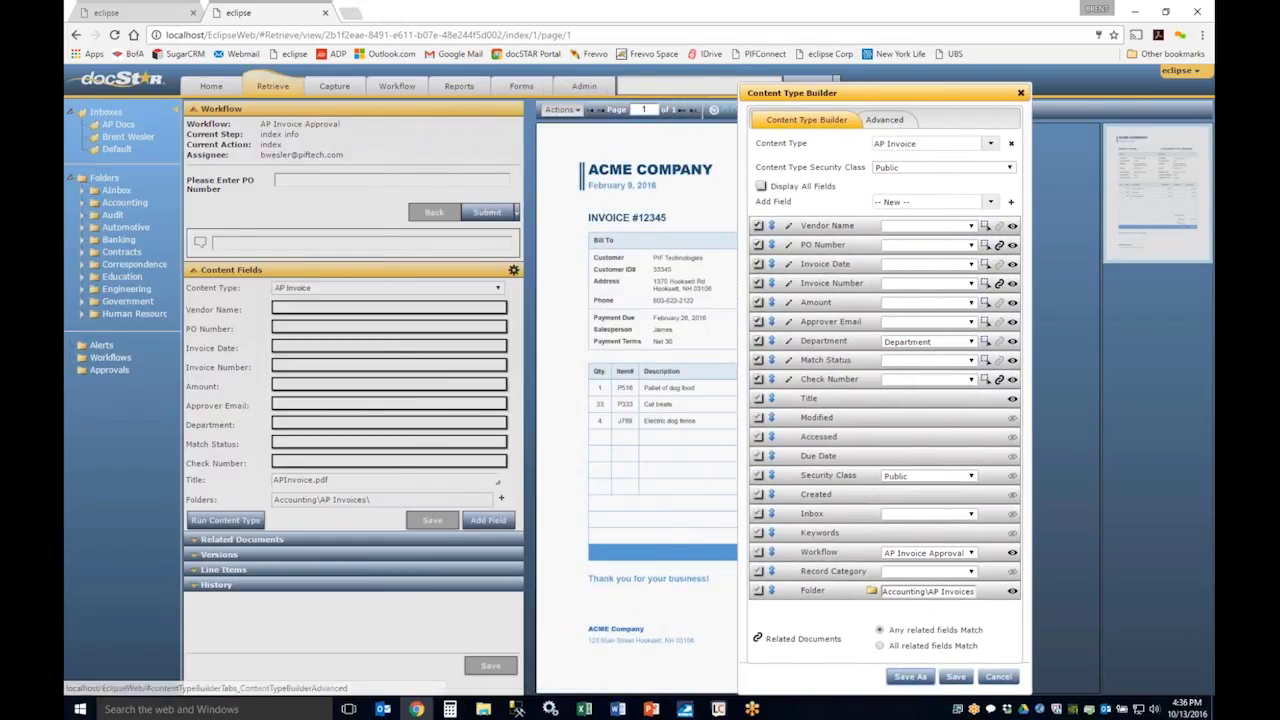